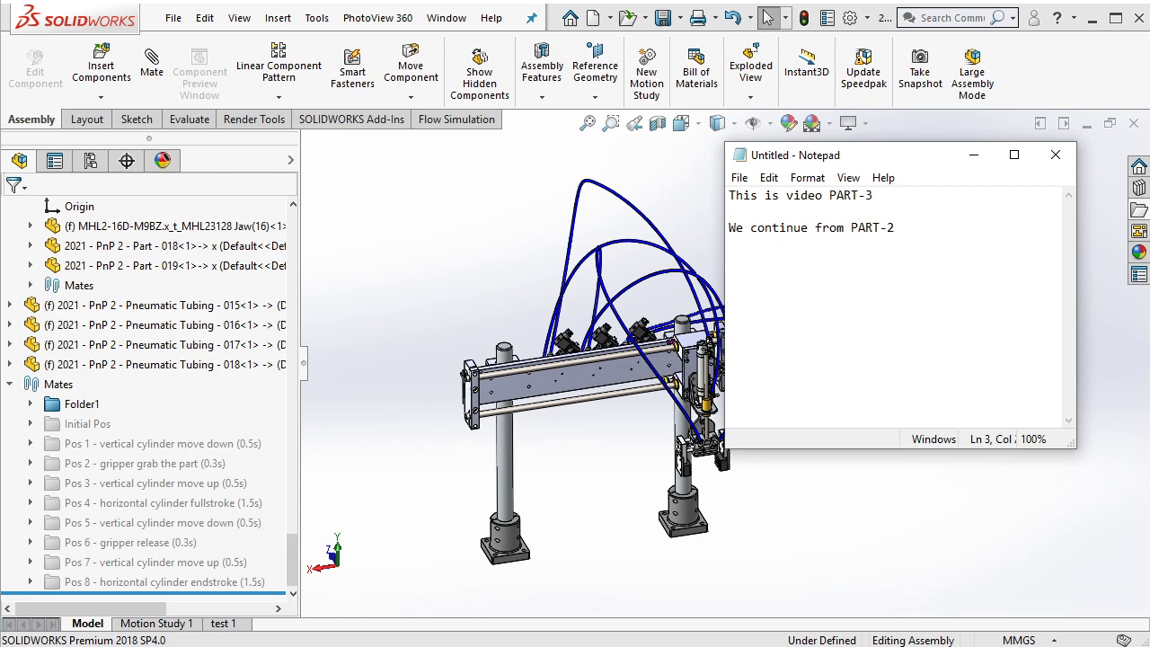
# Step: Erase both sets of intro notes in Notepad and minimize it to reveal the assembly
pyautogui.hotkey('ctrl', 'a')
pyautogui.press('BackSpace')
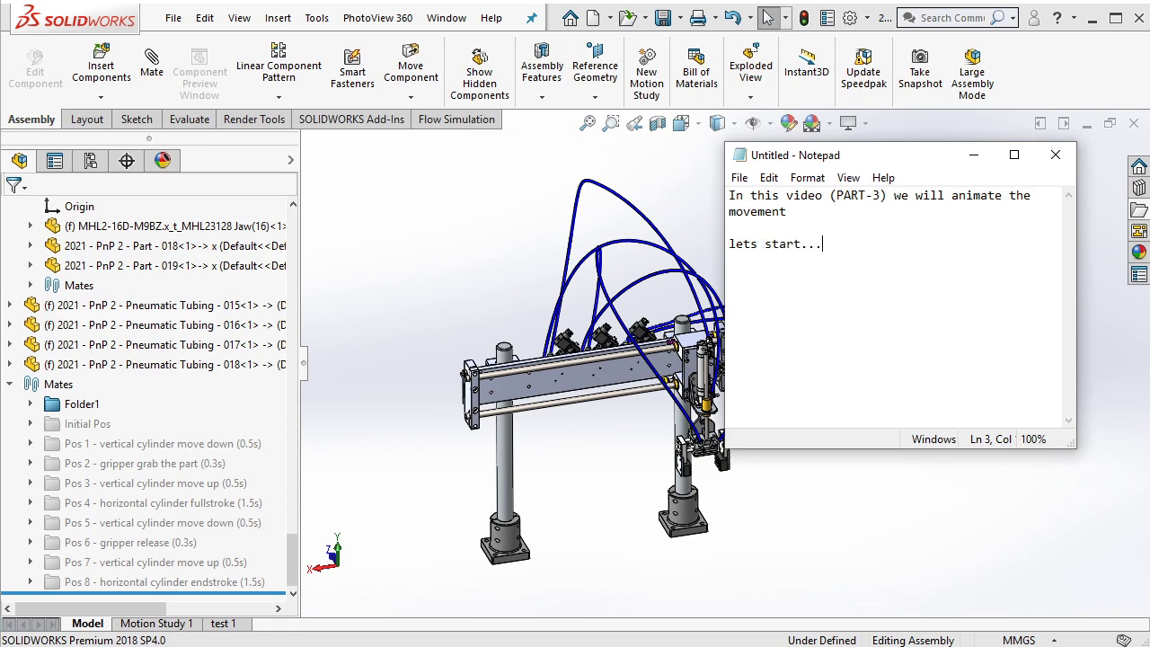
pyautogui.hotkey('ctrl', 'a')
pyautogui.press('BackSpace')
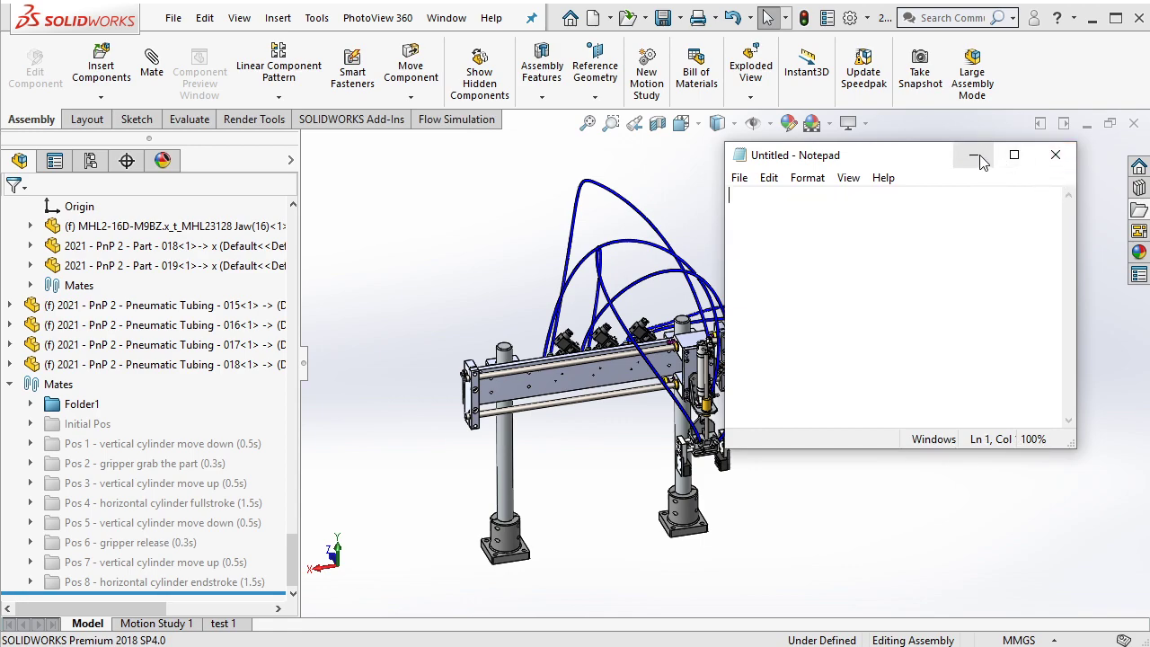
pyautogui.click(973, 155)
# Step: Preview the Initial Pos and Pos 1 mates by unsuppressing, then re-suppressing them
pyautogui.moveTo(957, 219)
pyautogui.mouseDown(button='middle')
pyautogui.moveTo(827, 224)
pyautogui.moveTo(867, 236)
pyautogui.mouseUp(button='middle')
pyautogui.click(101, 423)
pyautogui.click(126, 373)
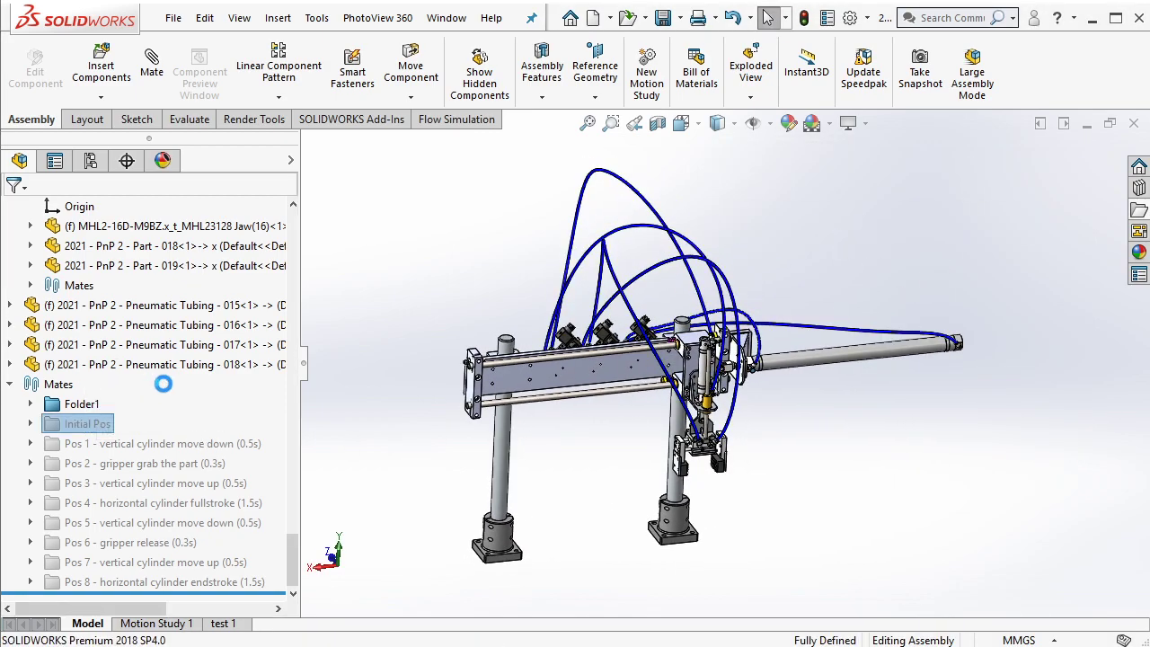
pyautogui.click(106, 423)
pyautogui.click(94, 368)
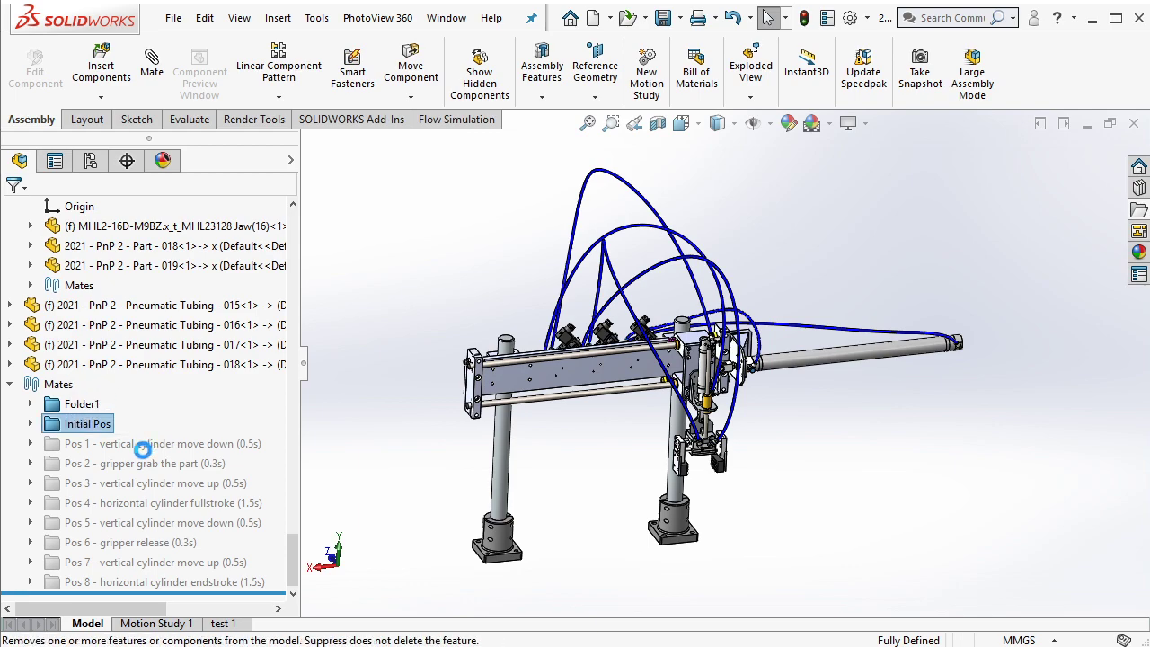
pyautogui.click(142, 443)
pyautogui.click(159, 389)
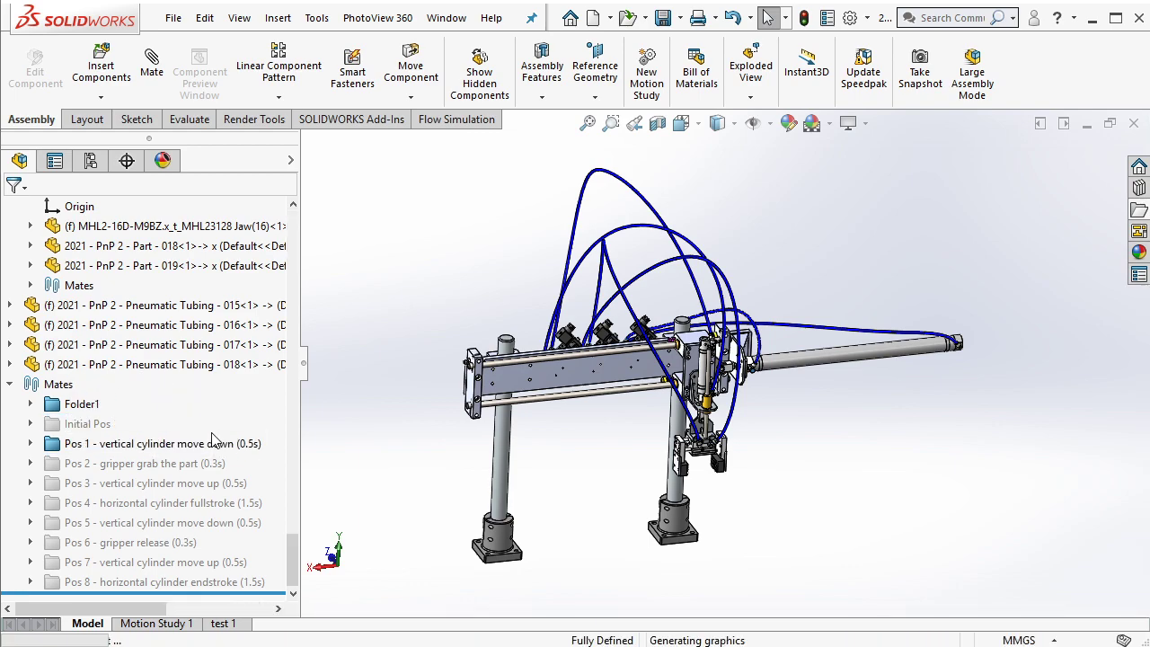
pyautogui.click(200, 400)
# Step: Preview the Pos 2 gripper-grab and Pos 3 raise mates, leaving both suppressed
pyautogui.click(180, 463)
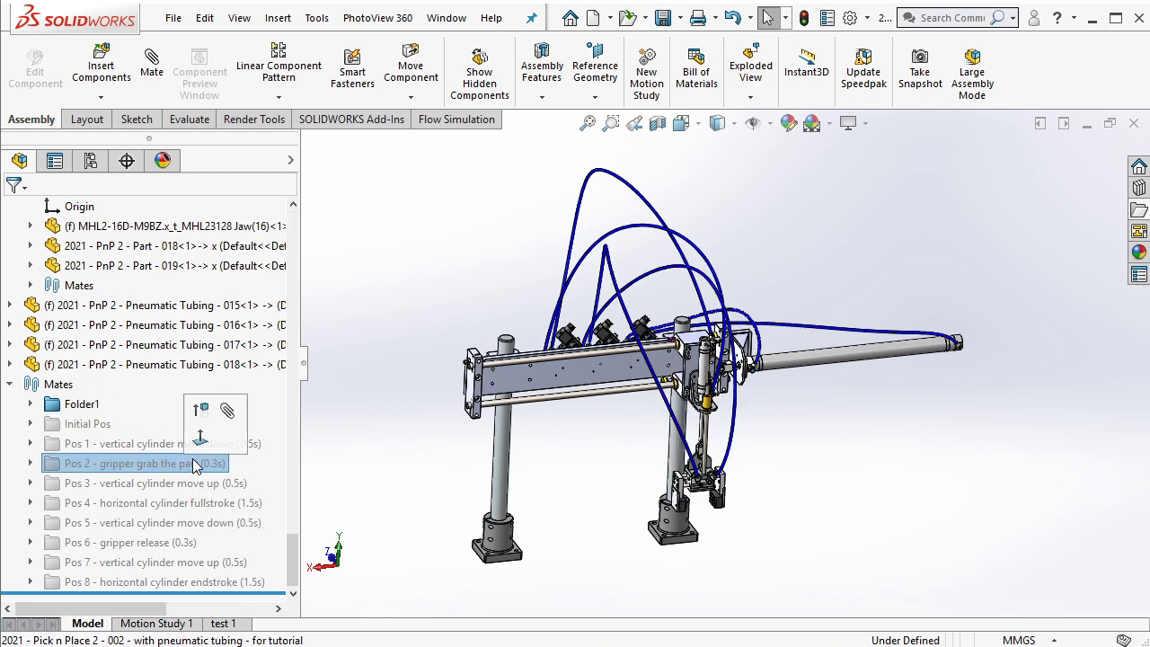
pyautogui.click(219, 414)
pyautogui.click(199, 463)
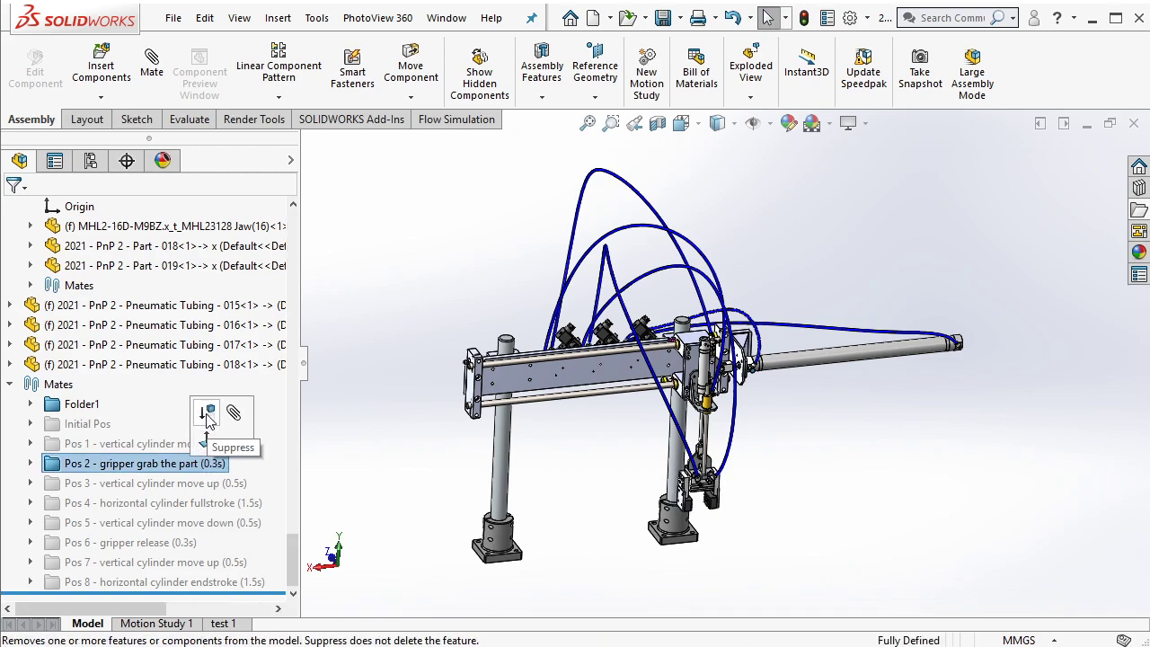
pyautogui.click(216, 410)
pyautogui.click(205, 485)
pyautogui.click(216, 430)
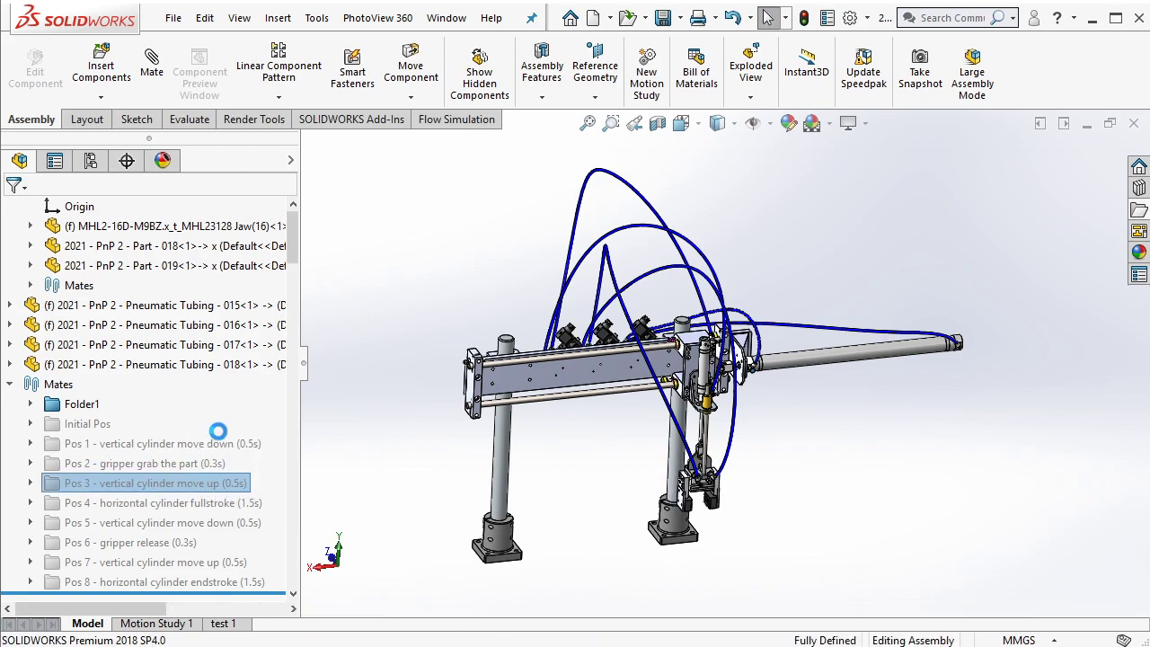
pyautogui.click(205, 485)
pyautogui.click(216, 430)
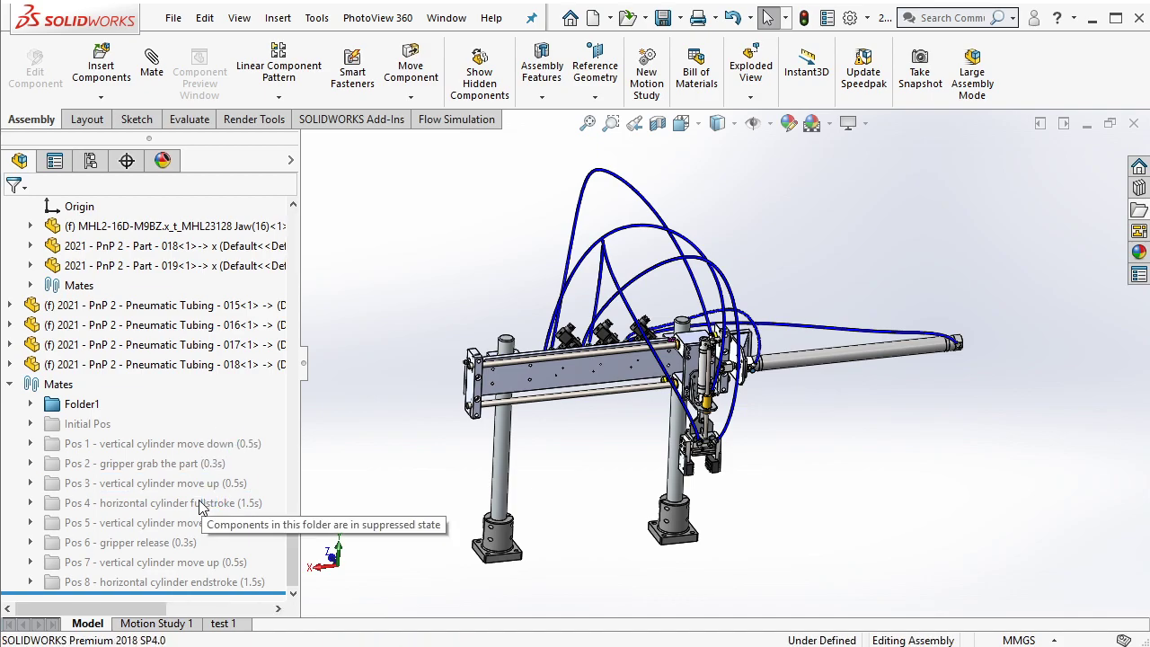
# Step: Preview the Pos 4 horizontal stroke and Pos 5 lowering mates, then suppress them
pyautogui.click(206, 503)
pyautogui.click(230, 443)
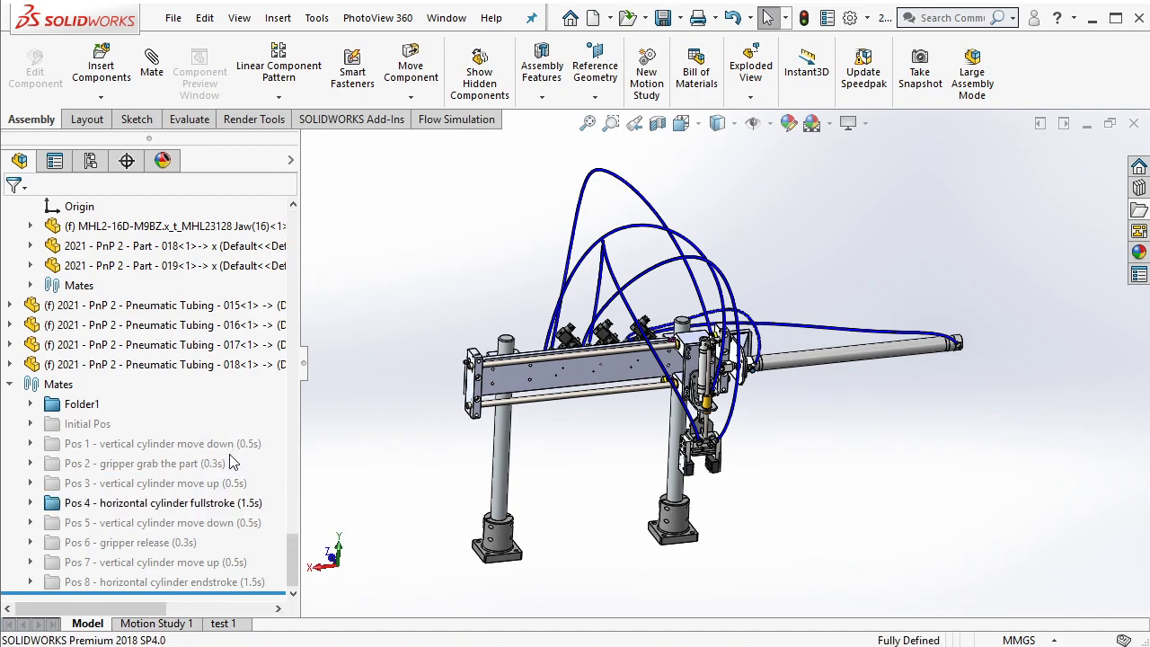
pyautogui.click(220, 503)
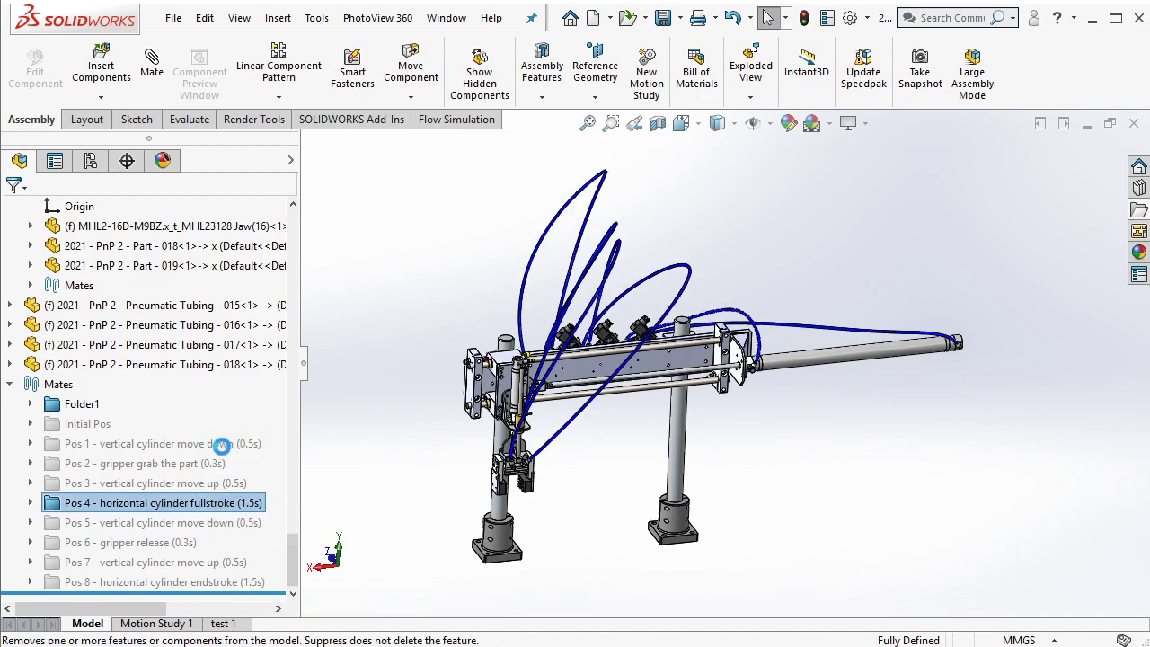
pyautogui.click(224, 448)
pyautogui.click(179, 543)
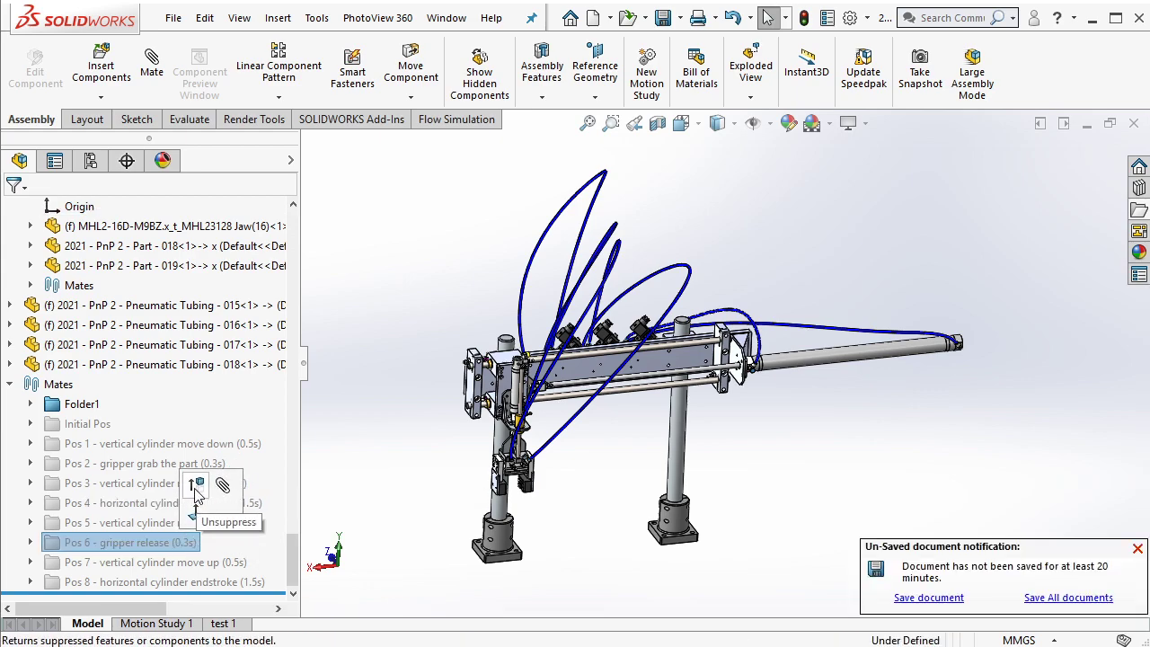
pyautogui.click(144, 523)
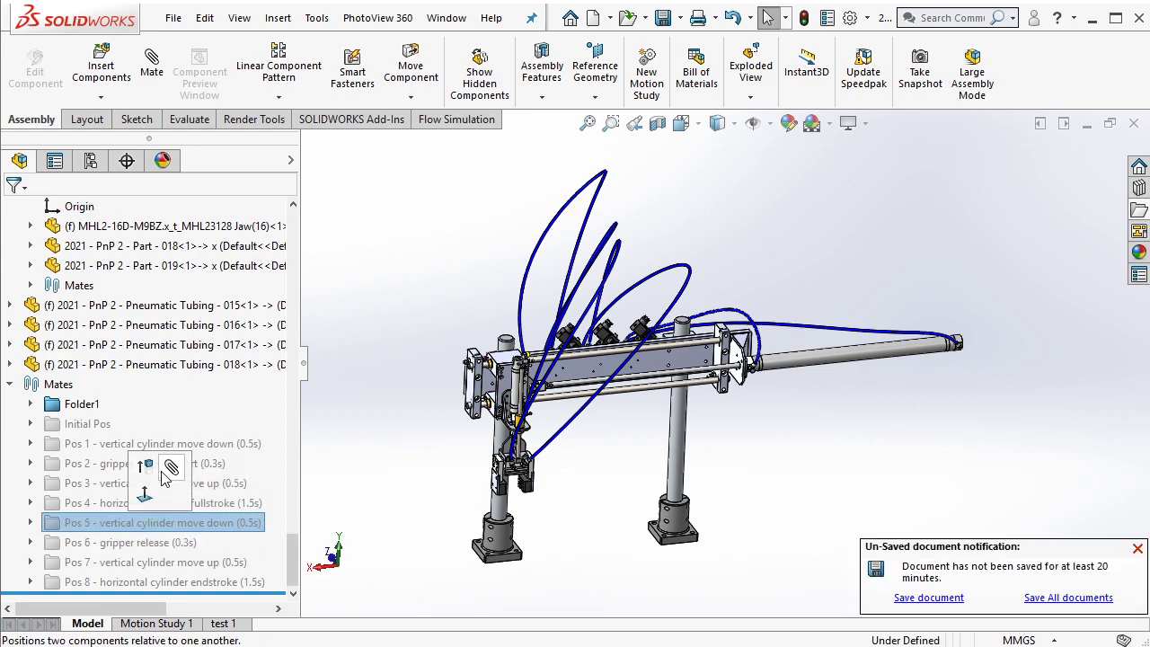
pyautogui.click(198, 483)
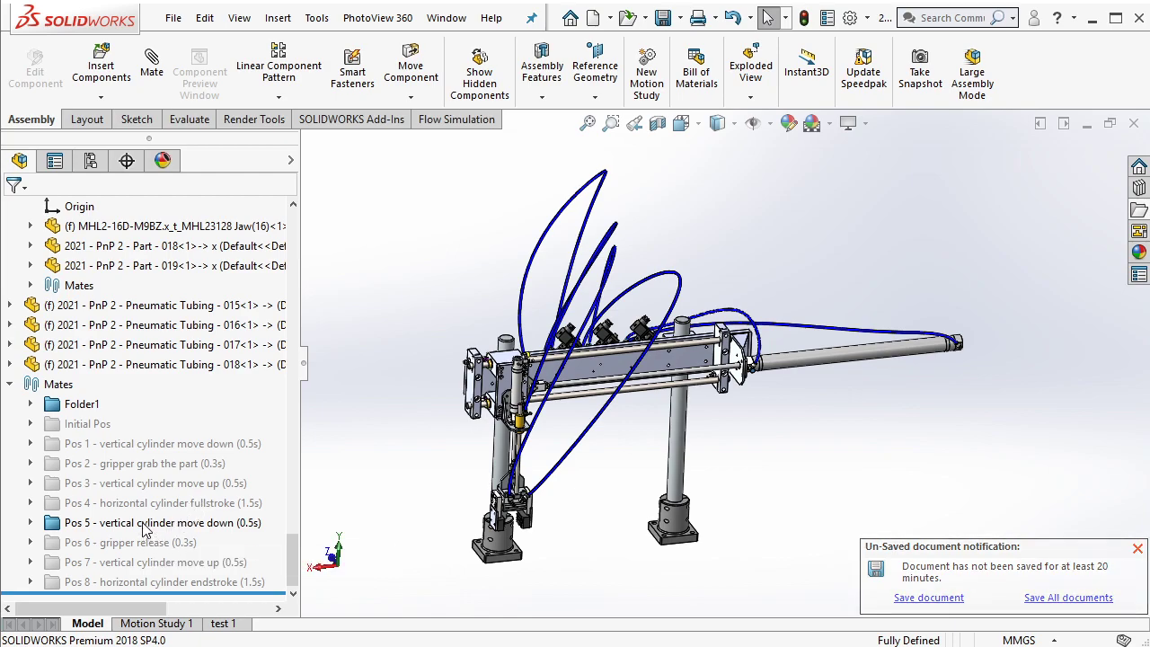
pyautogui.click(153, 523)
pyautogui.click(168, 465)
# Step: Preview the Pos 6, Pos 7 and Pos 8 mates, leaving each suppressed afterward
pyautogui.click(164, 542)
pyautogui.click(180, 505)
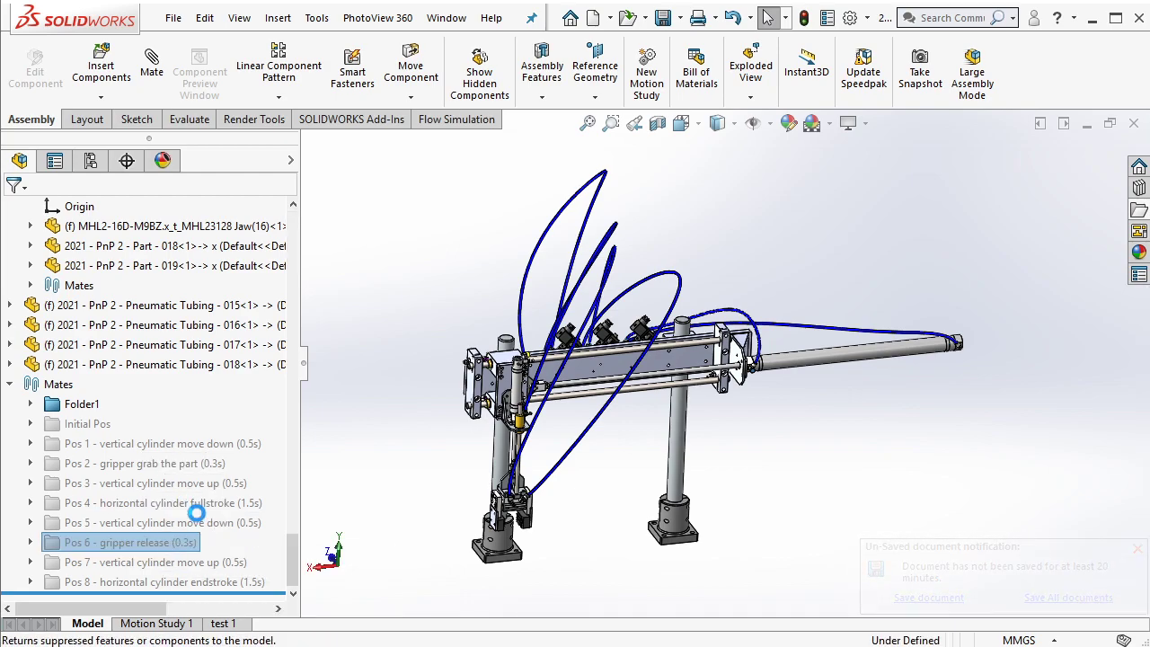
pyautogui.click(171, 543)
pyautogui.click(180, 505)
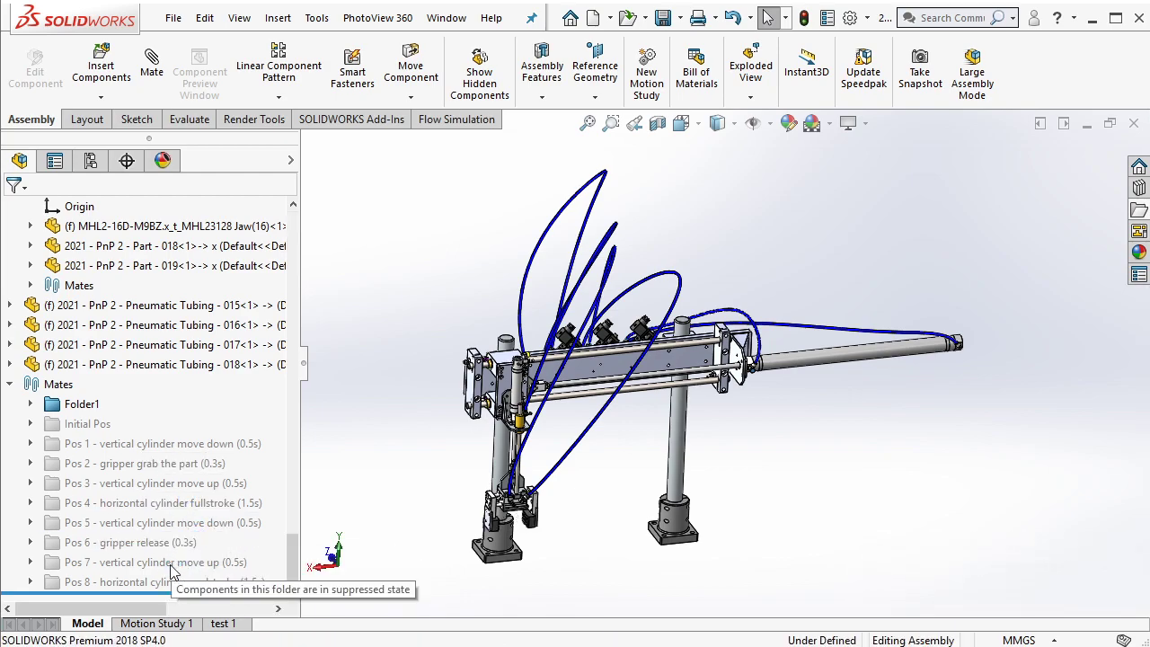
pyautogui.click(153, 562)
pyautogui.click(218, 528)
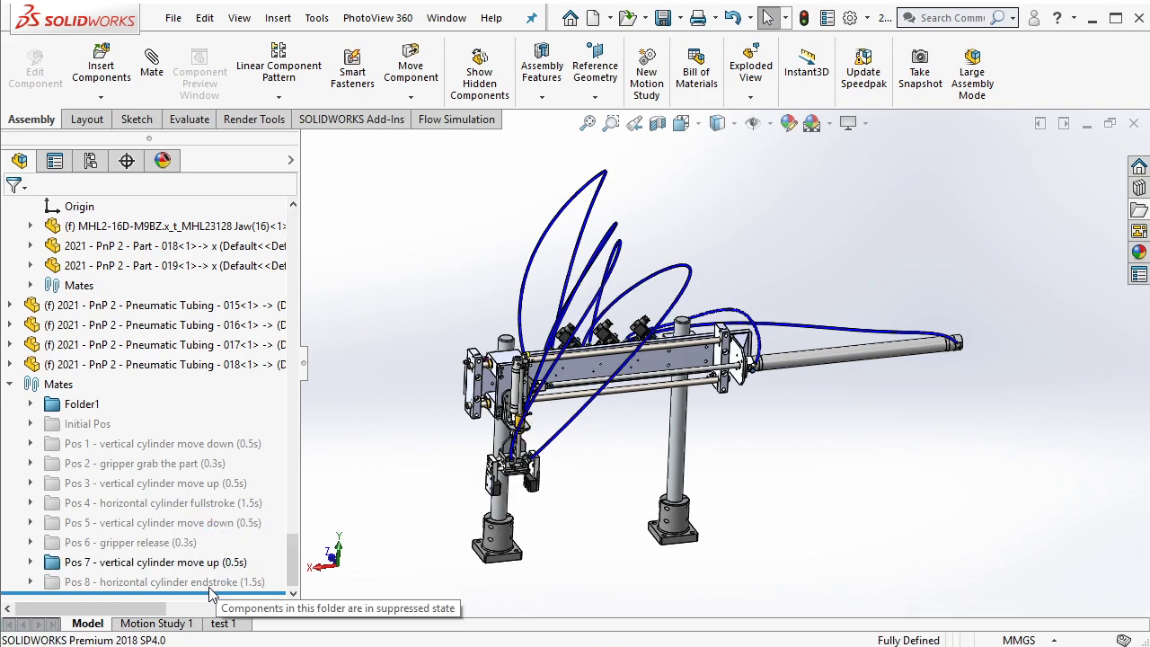
pyautogui.click(222, 559)
pyautogui.click(171, 581)
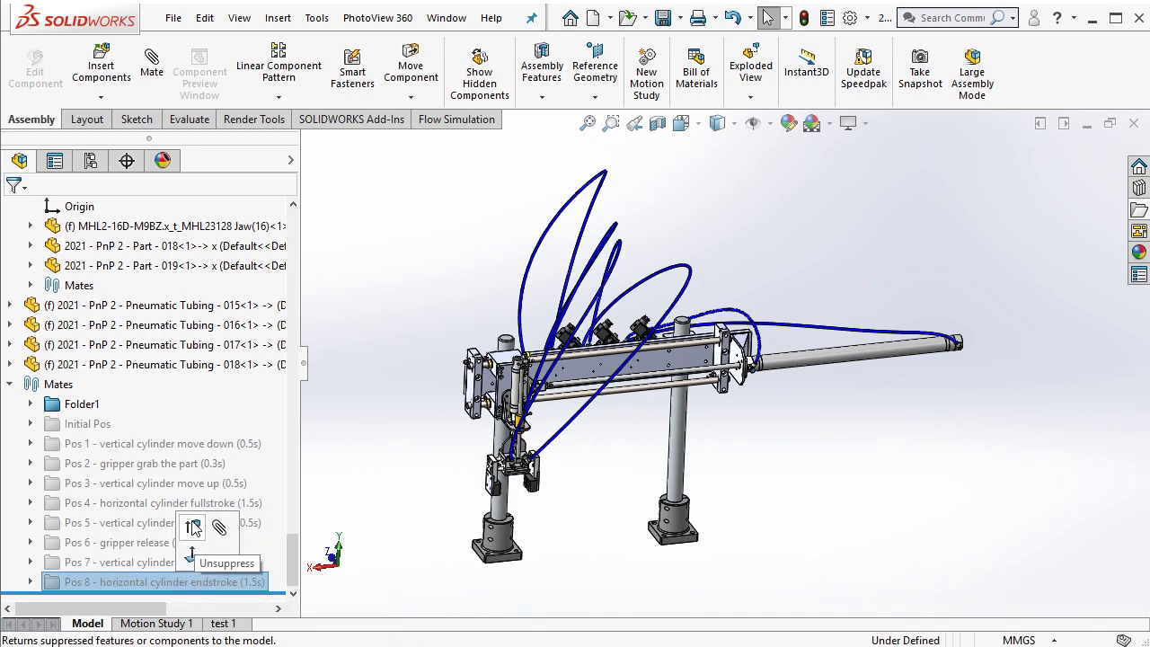
pyautogui.click(193, 542)
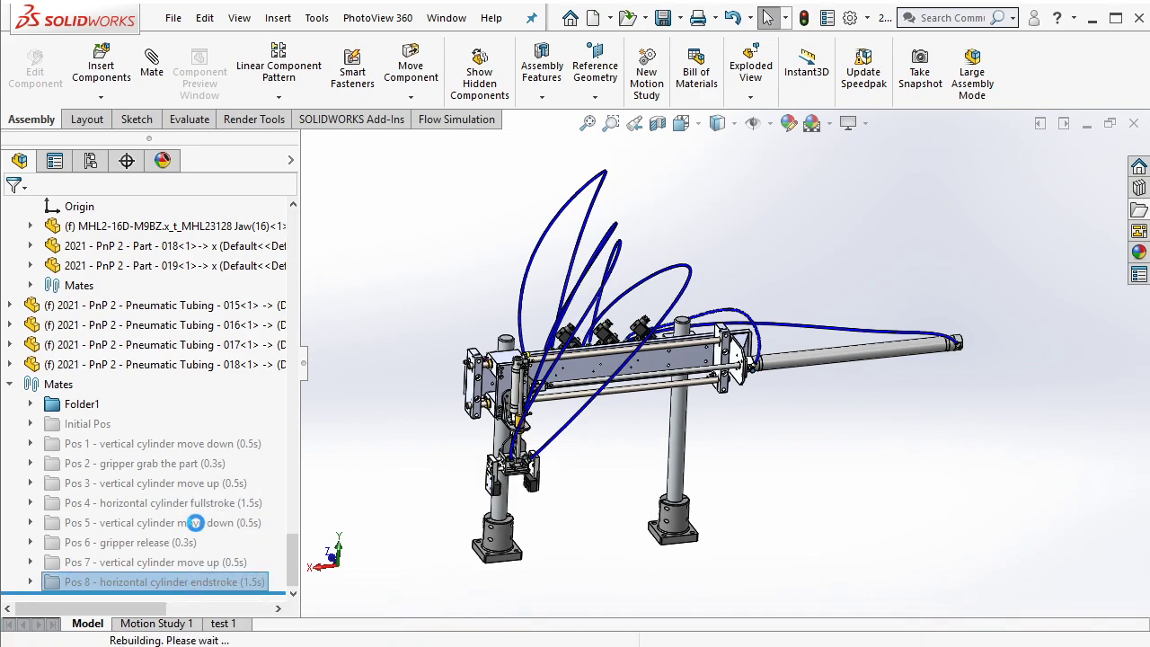
pyautogui.click(195, 581)
pyautogui.click(193, 538)
# Step: Clear the feature-tree selection and collapse the FeatureManager panel
pyautogui.click(99, 424)
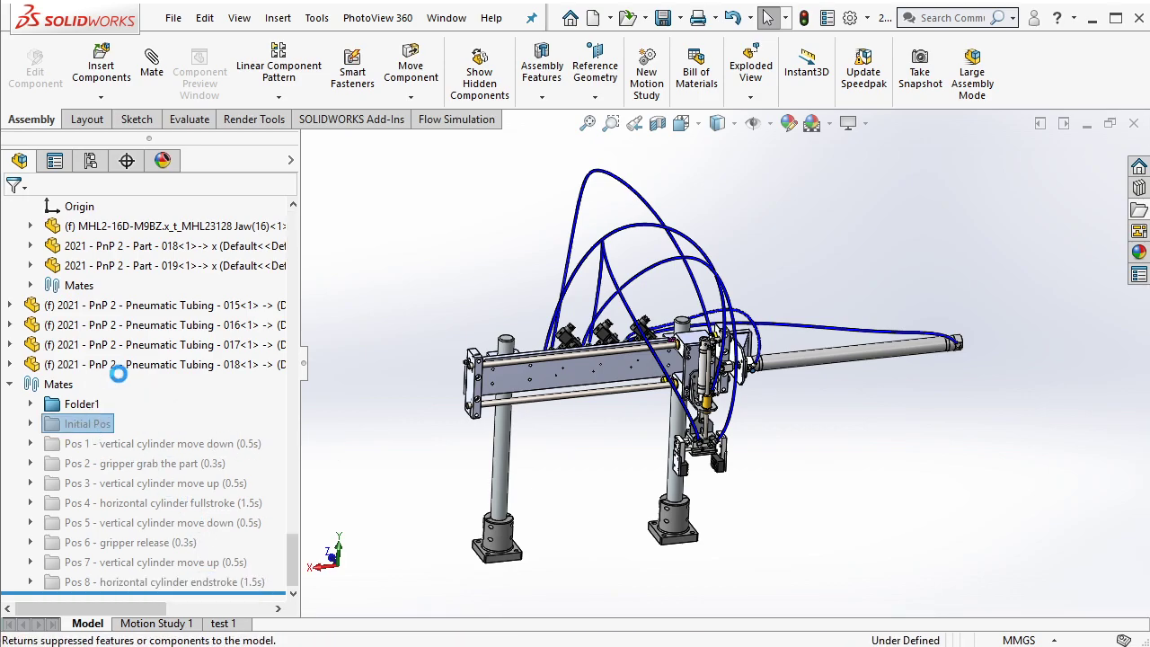
pyautogui.click(350, 419)
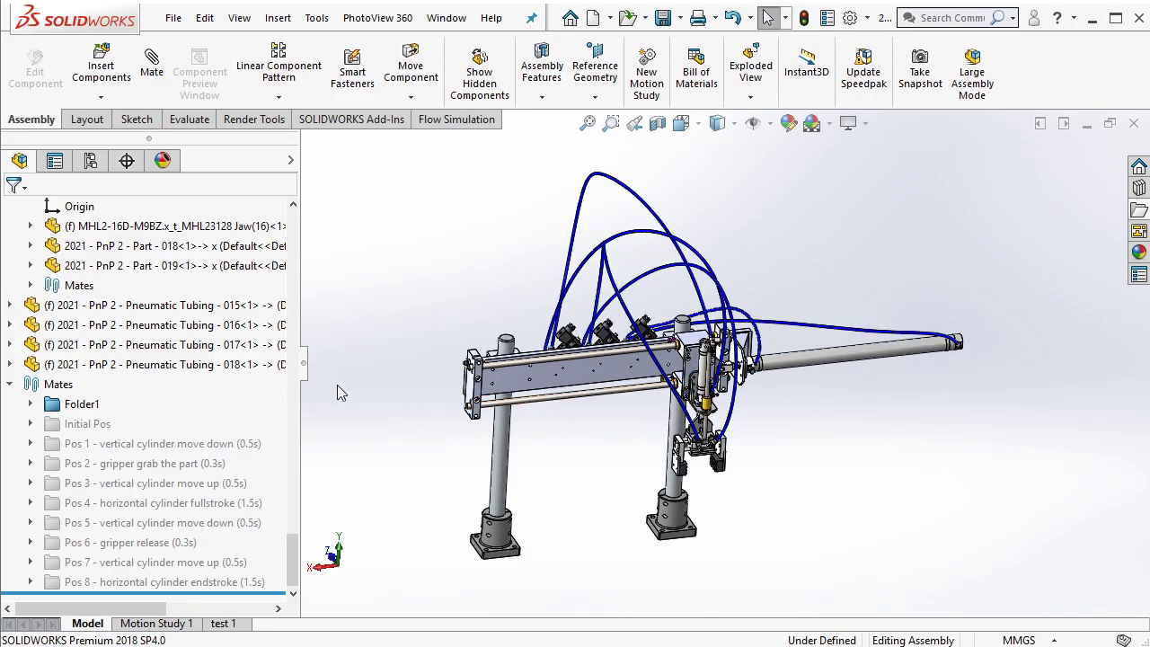
pyautogui.click(303, 364)
# Step: Start Motion Study 2, zoom its timeline, and stretch the end key to about 1.5 s
pyautogui.moveTo(818, 286)
pyautogui.mouseDown(button='middle')
pyautogui.moveTo(727, 288)
pyautogui.moveTo(727, 228)
pyautogui.moveTo(639, 257)
pyautogui.moveTo(723, 260)
pyautogui.moveTo(706, 233)
pyautogui.moveTo(724, 243)
pyautogui.moveTo(689, 252)
pyautogui.mouseUp(button='middle')
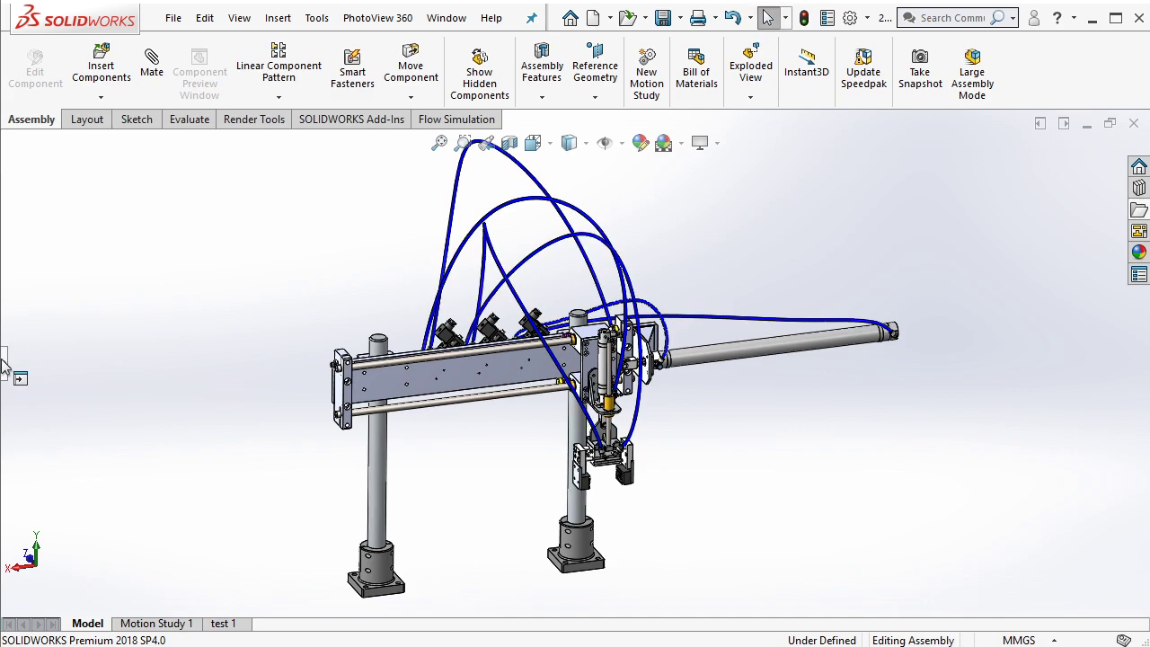
pyautogui.click(22, 388)
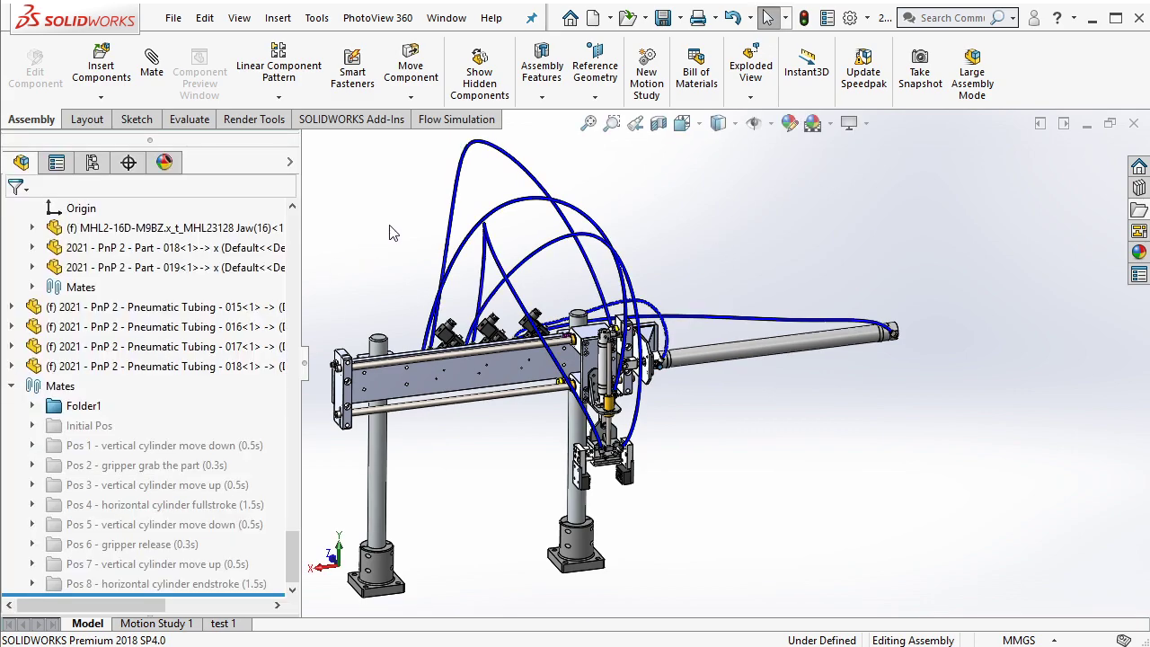
pyautogui.click(646, 76)
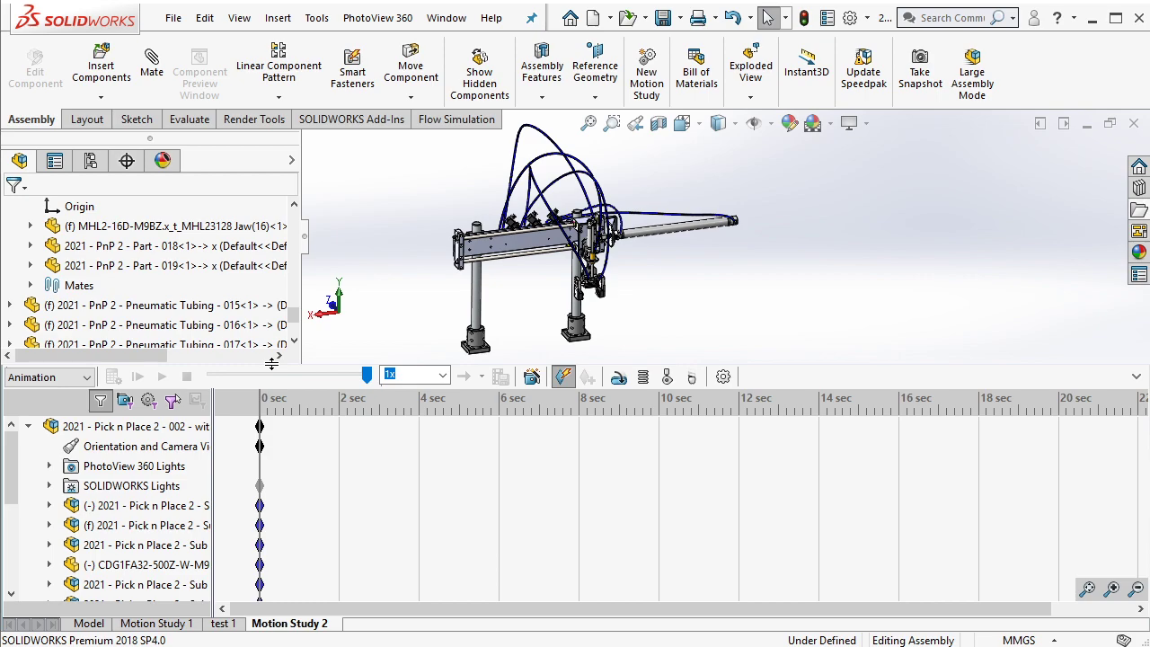
pyautogui.moveTo(272, 363); pyautogui.dragTo(272, 389)
pyautogui.click(1113, 589)
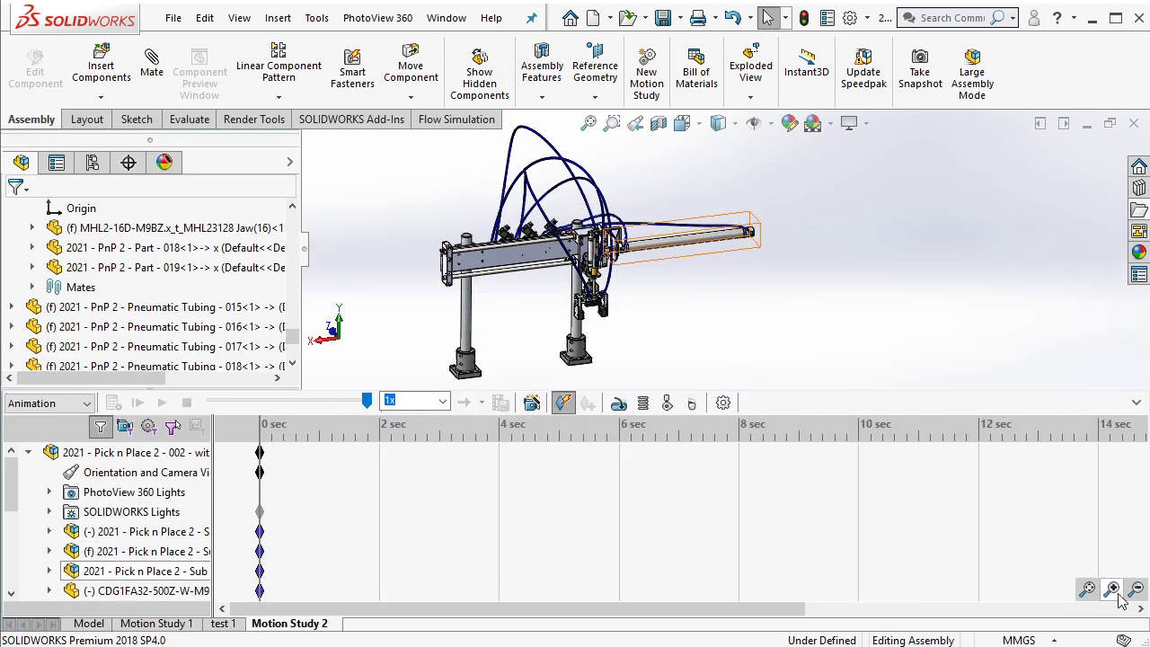
pyautogui.click(1113, 590)
pyautogui.moveTo(260, 452)
pyautogui.mouseDown()
pyautogui.moveTo(280, 465)
pyautogui.moveTo(393, 476)
pyautogui.mouseUp()
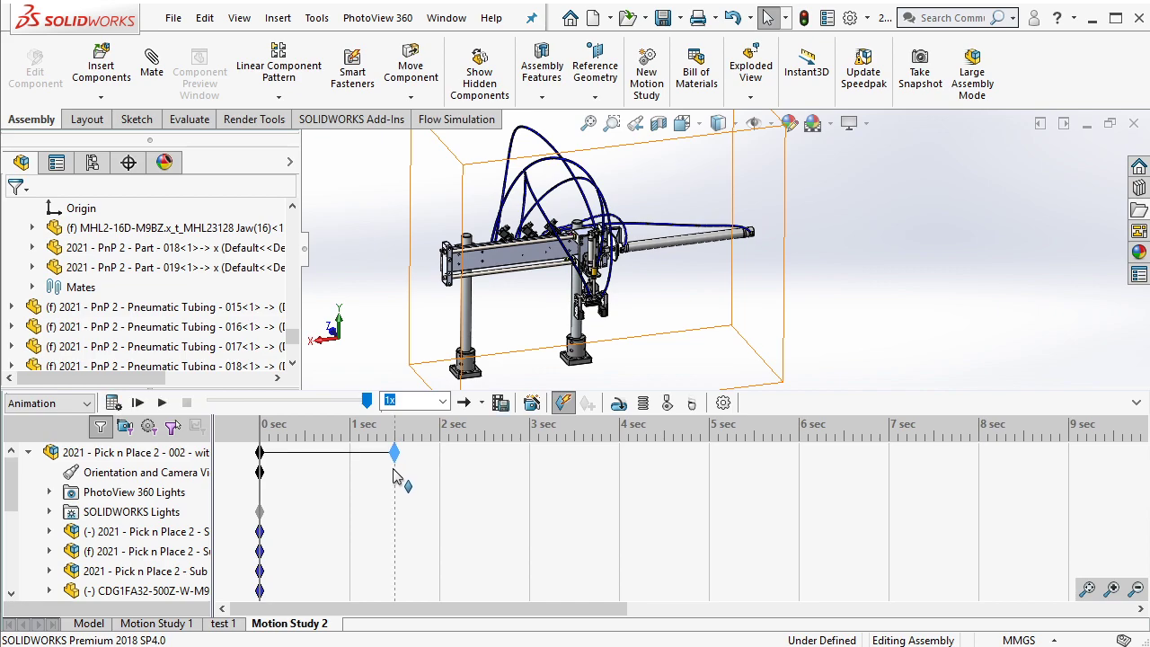
# Step: Box-select the assembly's starting keyframes at 0 s and copy them
pyautogui.moveTo(12, 503); pyautogui.dragTo(12, 543)
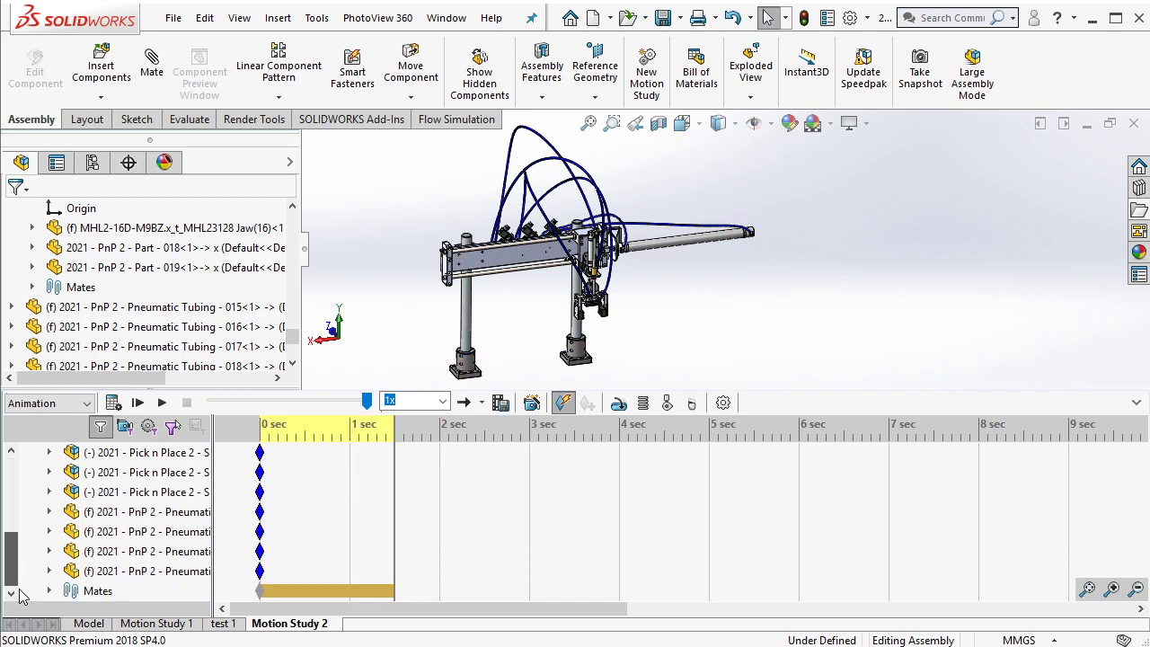
pyautogui.moveTo(293, 522); pyautogui.dragTo(243, 600)
pyautogui.scroll(2, 248, 424)
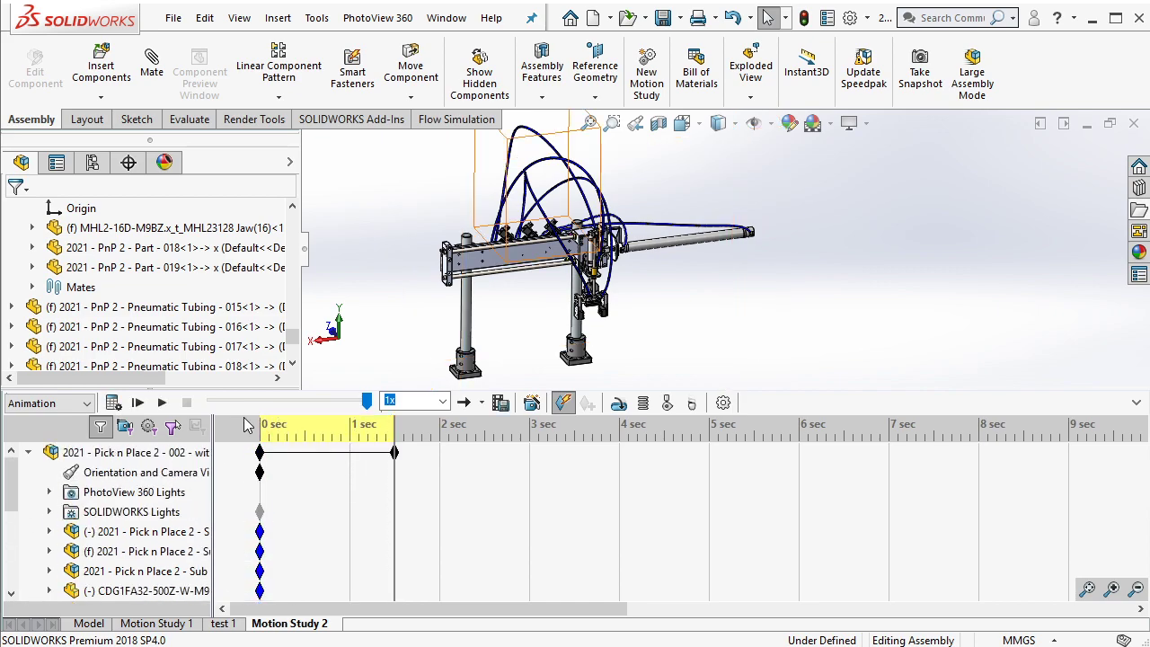
pyautogui.rightClick(258, 535)
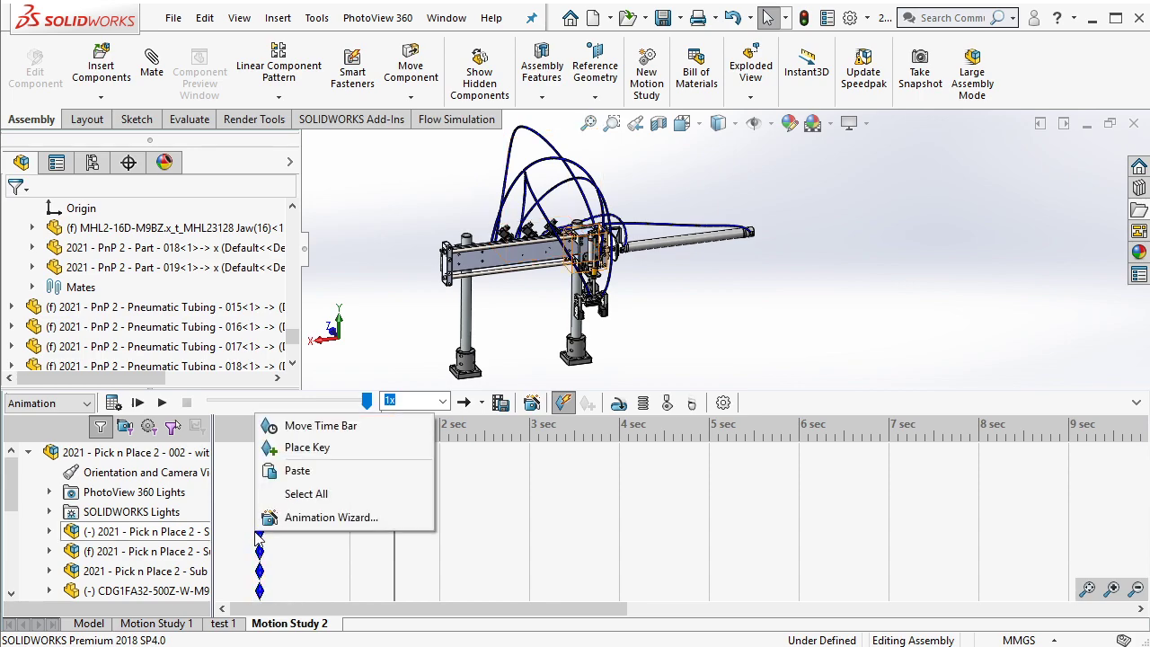
pyautogui.click(330, 553)
pyautogui.scroll(-2, 333, 548)
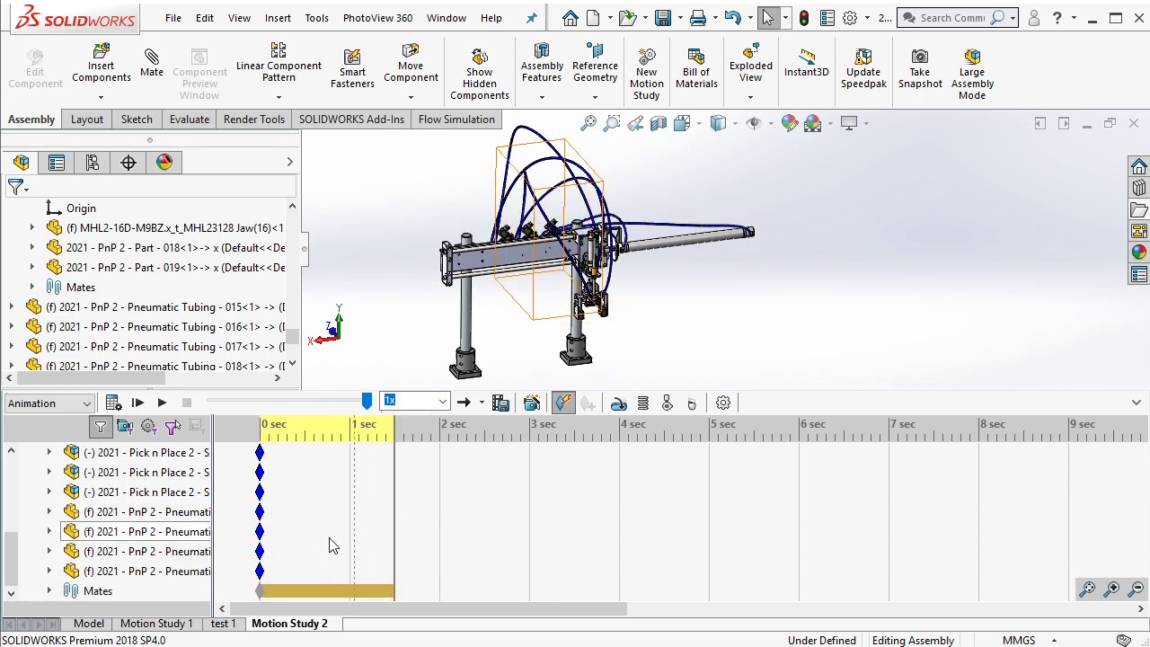
pyautogui.moveTo(285, 582); pyautogui.dragTo(242, 539)
pyautogui.scroll(2, 251, 539)
pyautogui.moveTo(286, 600); pyautogui.dragTo(247, 529)
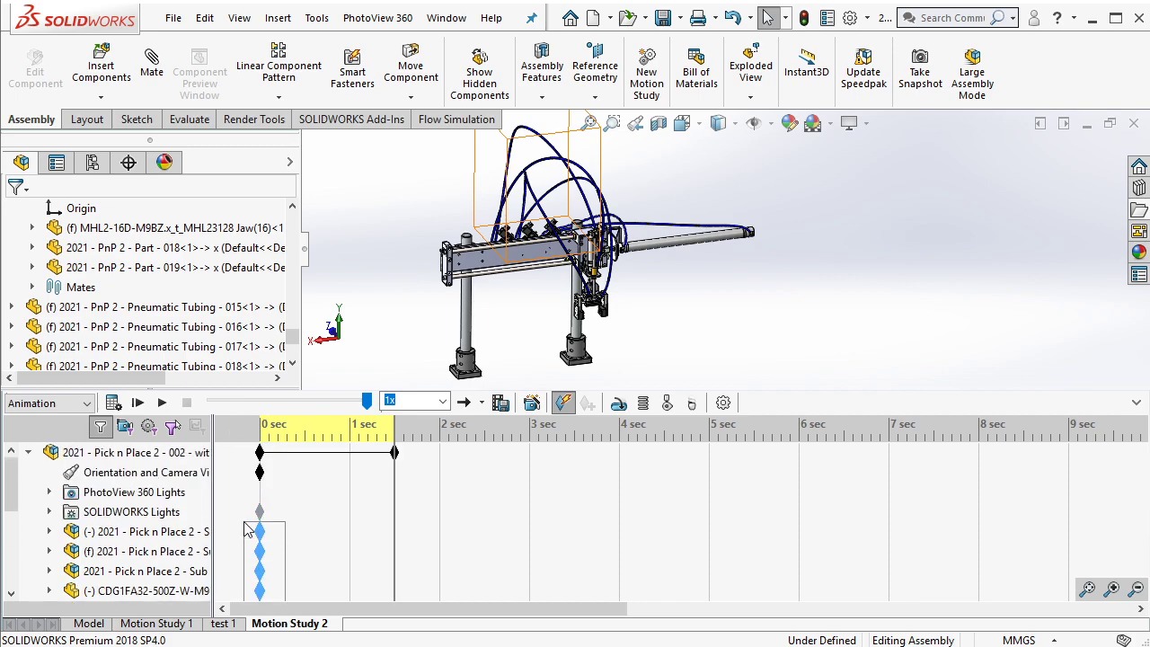
pyautogui.rightClick(260, 534)
pyautogui.click(302, 426)
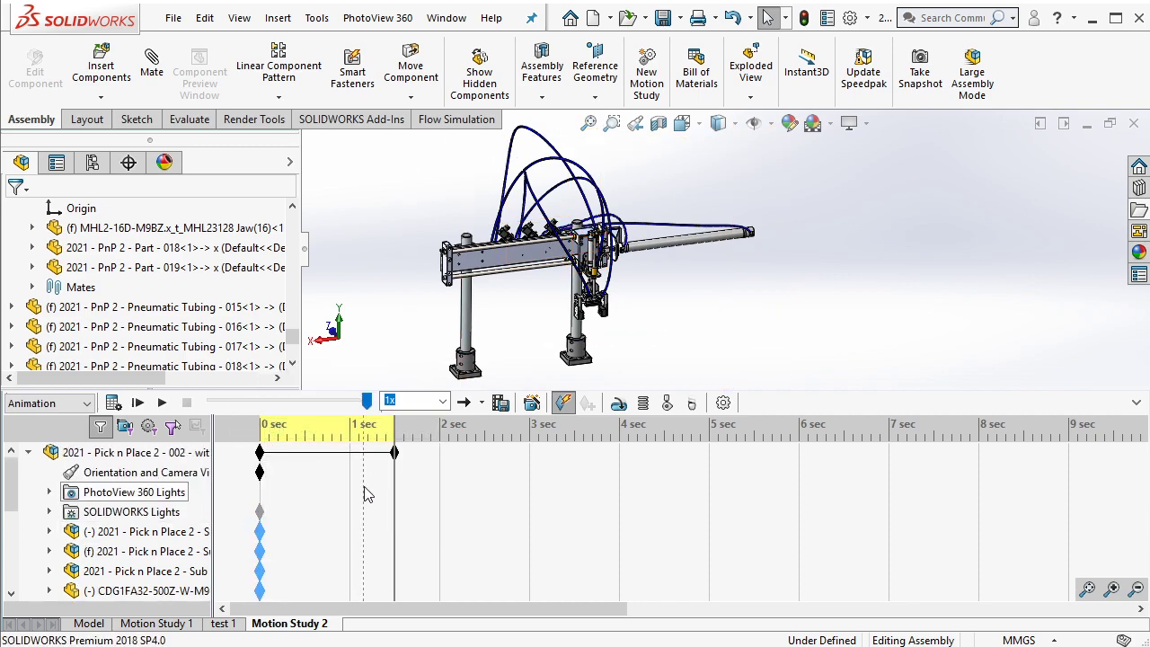
# Step: Paste the keyframes at 1 s and drag them to about 1.5 s
pyautogui.rightClick(364, 493)
pyautogui.click(403, 521)
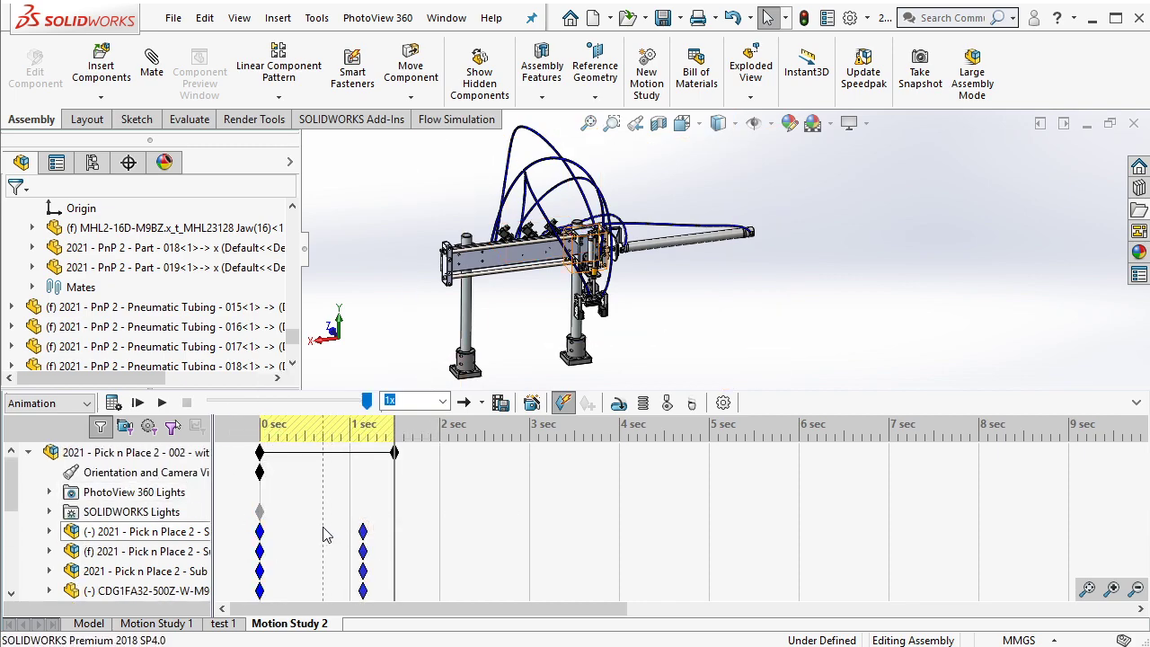
pyautogui.scroll(-2, 327, 533)
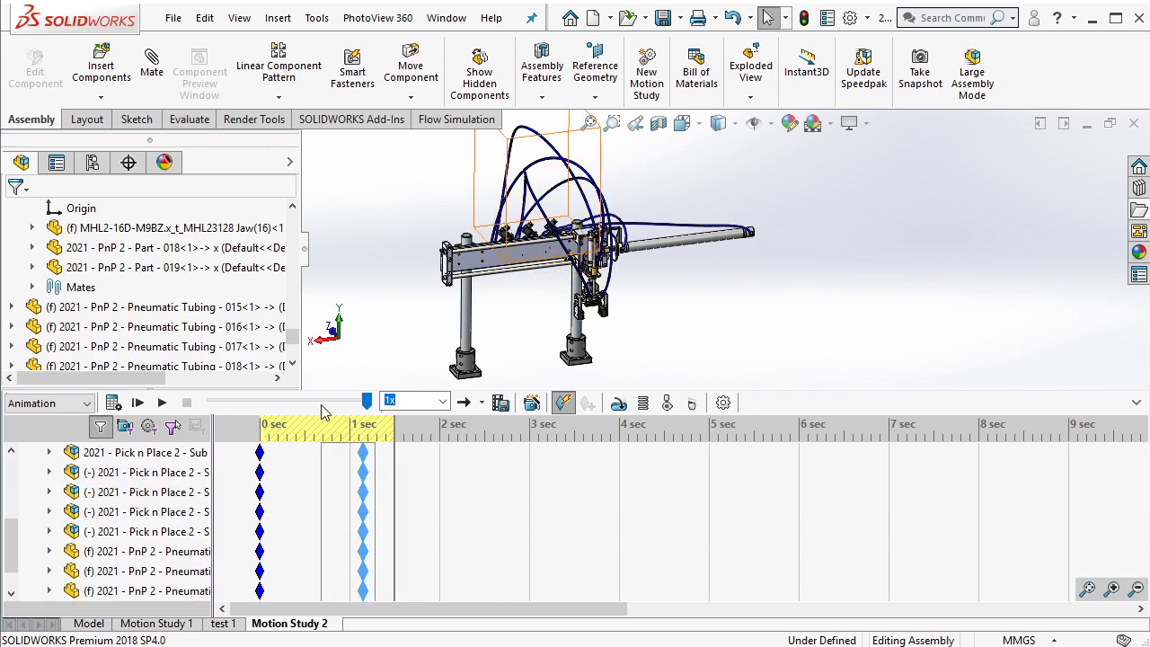
pyautogui.scroll(2, 327, 422)
pyautogui.moveTo(339, 521); pyautogui.dragTo(376, 600)
pyautogui.moveTo(363, 551); pyautogui.dragTo(394, 551)
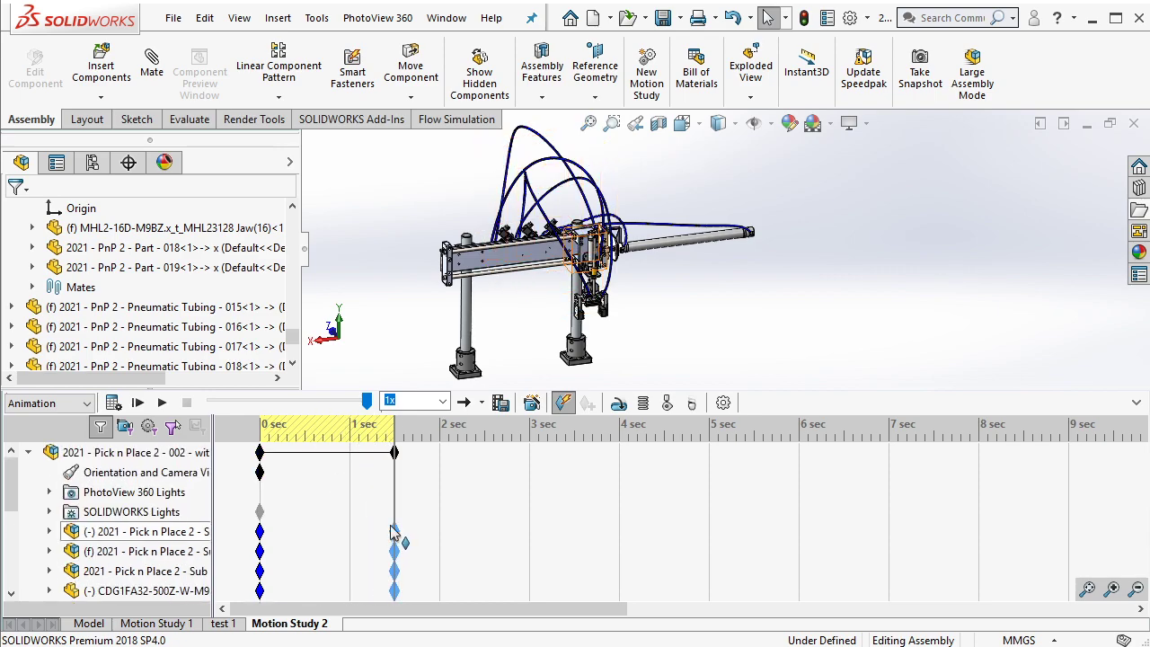
pyautogui.moveTo(293, 337); pyautogui.dragTo(296, 360)
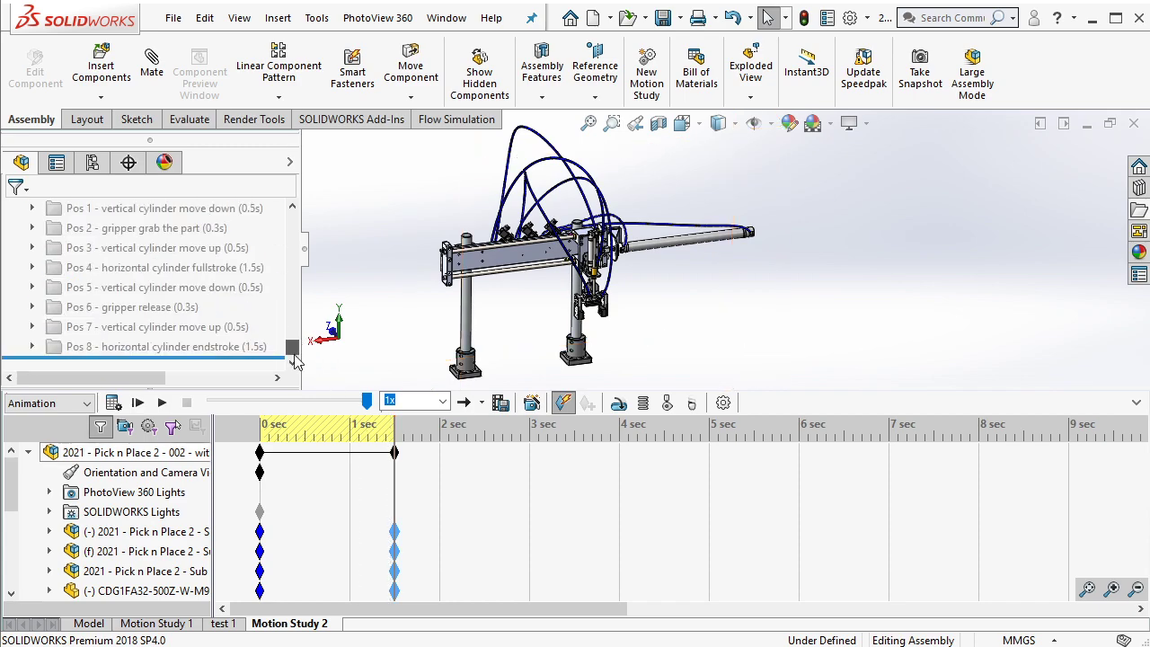
pyautogui.scroll(2, 243, 313)
pyautogui.scroll(-1, 241, 315)
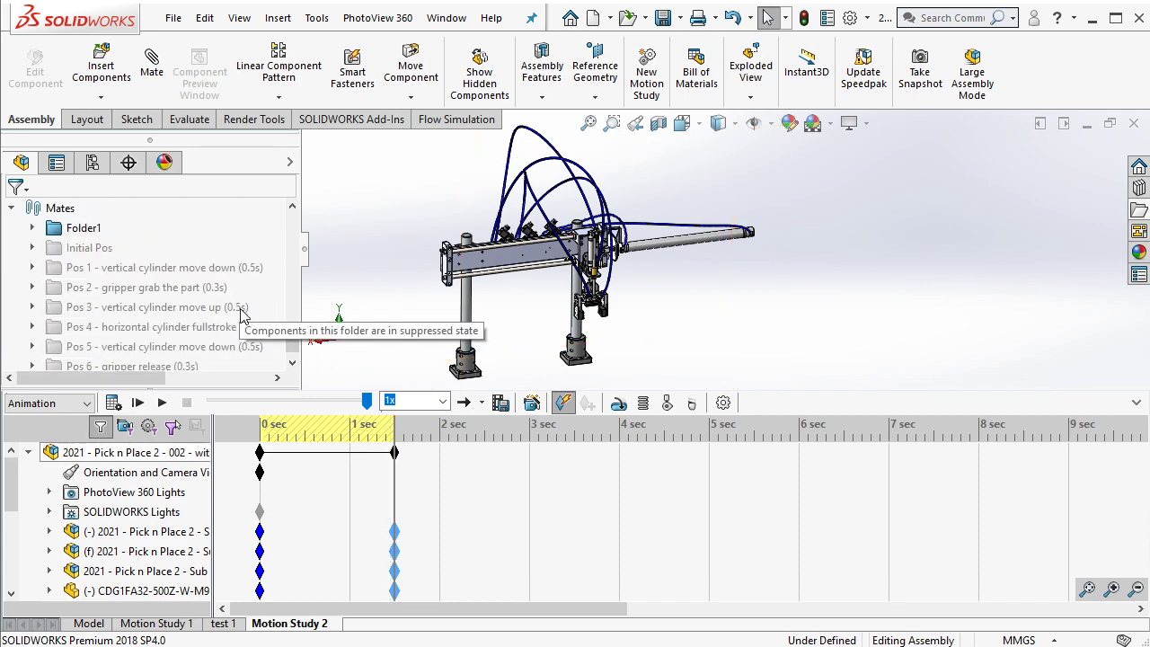
# Step: Stretch the study to 2 s, unsuppress Pos 1, and key the whole assembly there
pyautogui.moveTo(394, 452); pyautogui.dragTo(440, 474)
pyautogui.click(232, 272)
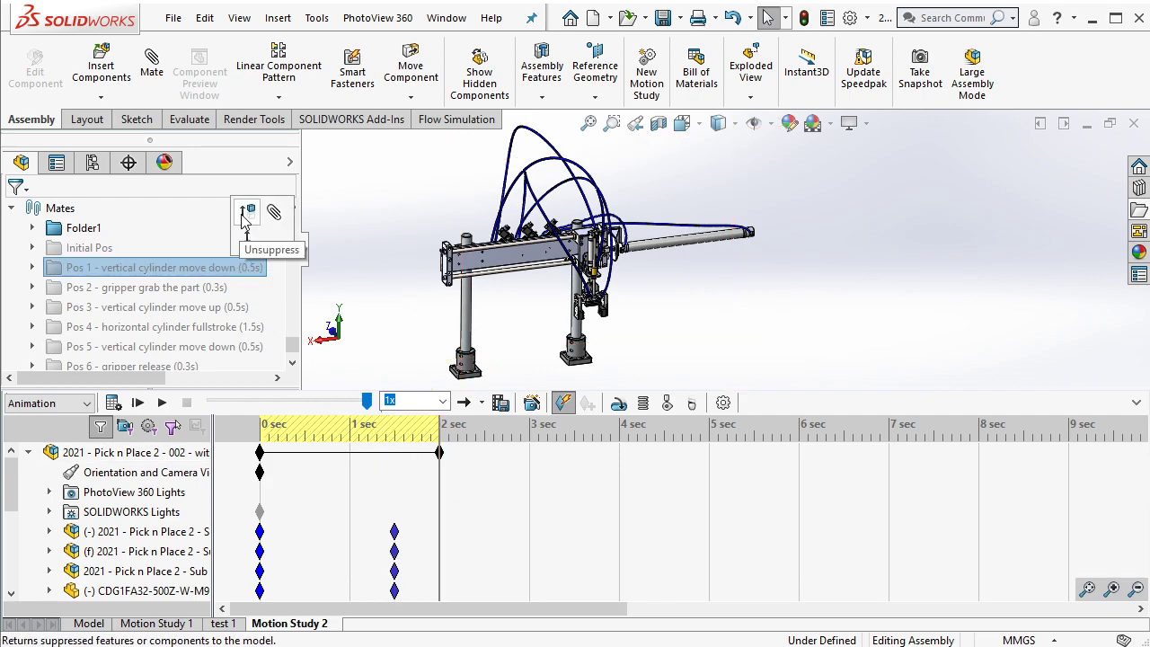
pyautogui.click(248, 215)
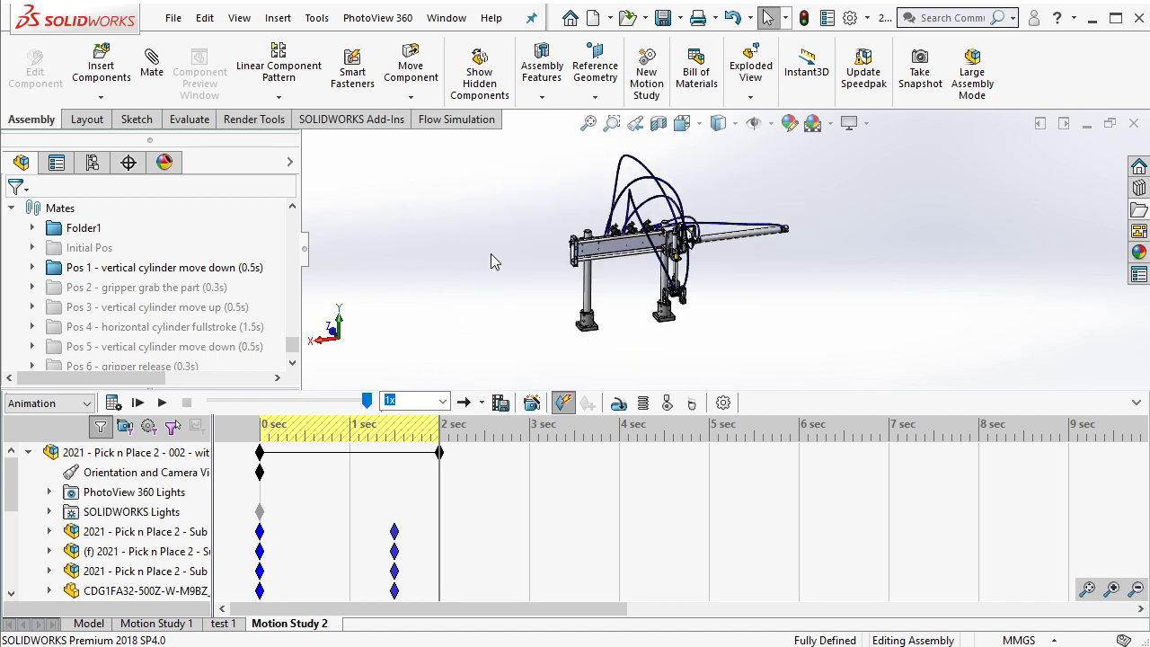
pyautogui.moveTo(516, 141); pyautogui.dragTo(859, 360)
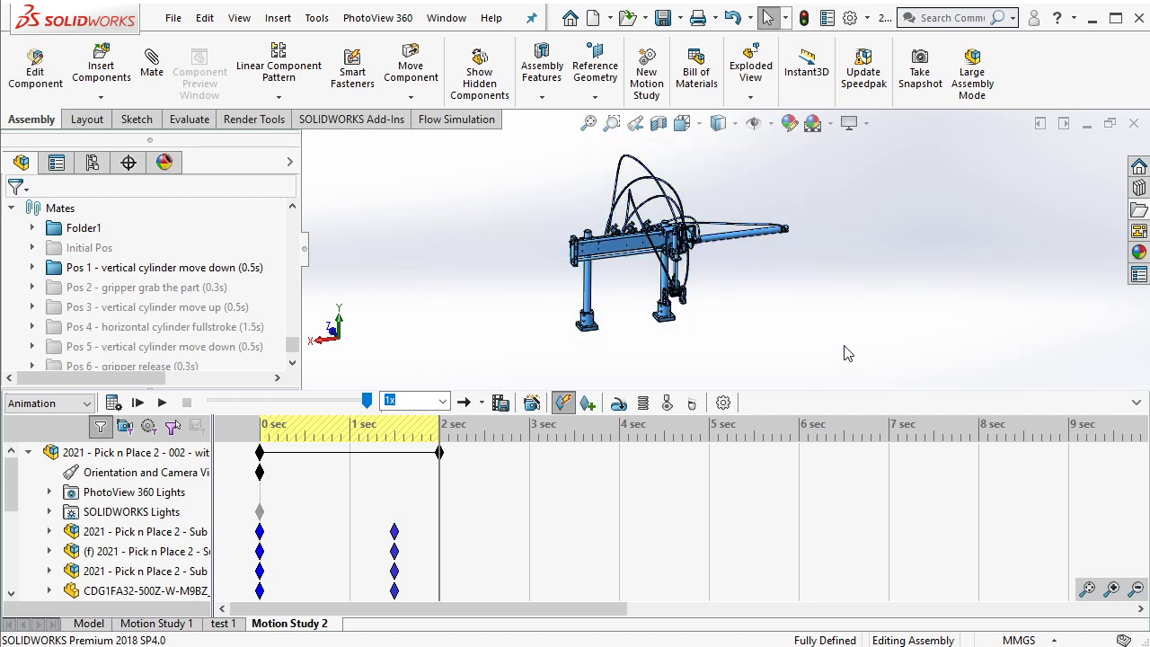
pyautogui.click(589, 405)
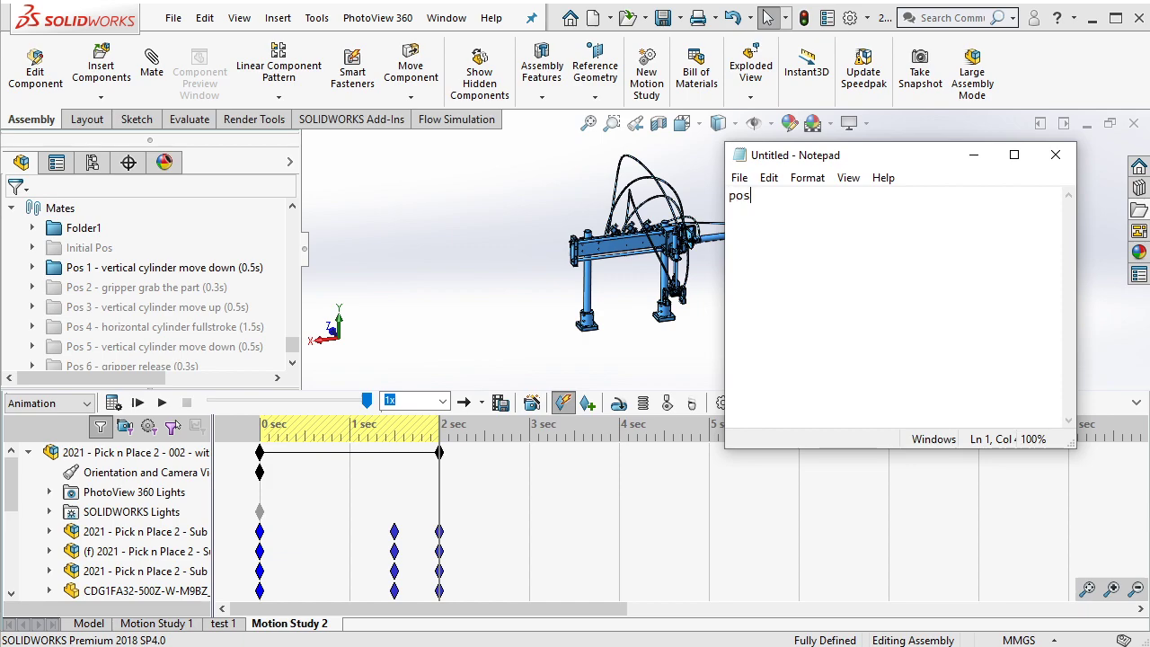
pyautogui.click(972, 155)
pyautogui.click(779, 259)
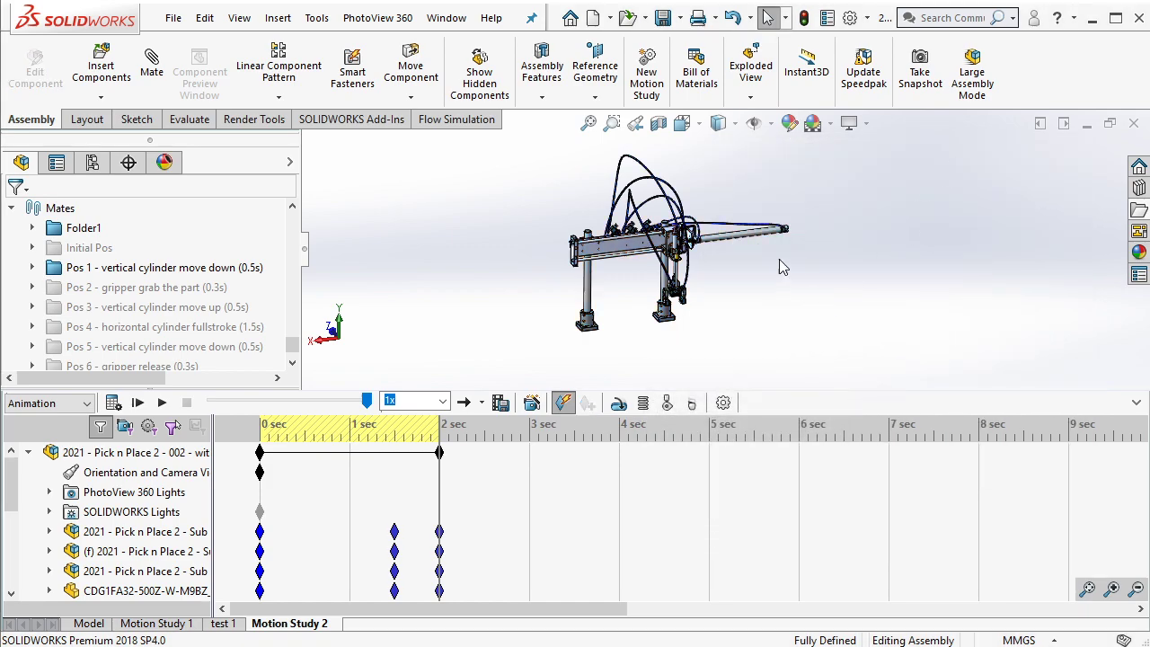
pyautogui.scroll(-2, 495, 526)
# Step: Re-suppress Pos 1 and copy the 2 s keyframes to about 2.2 s
pyautogui.scroll(2, 495, 526)
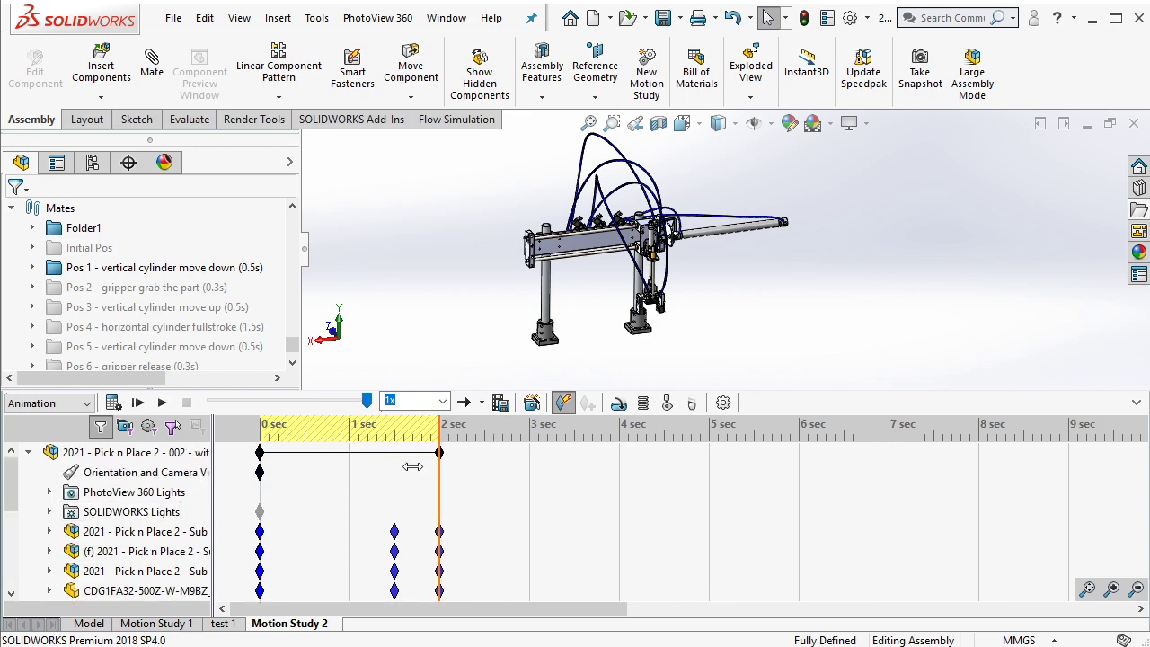
pyautogui.click(180, 266)
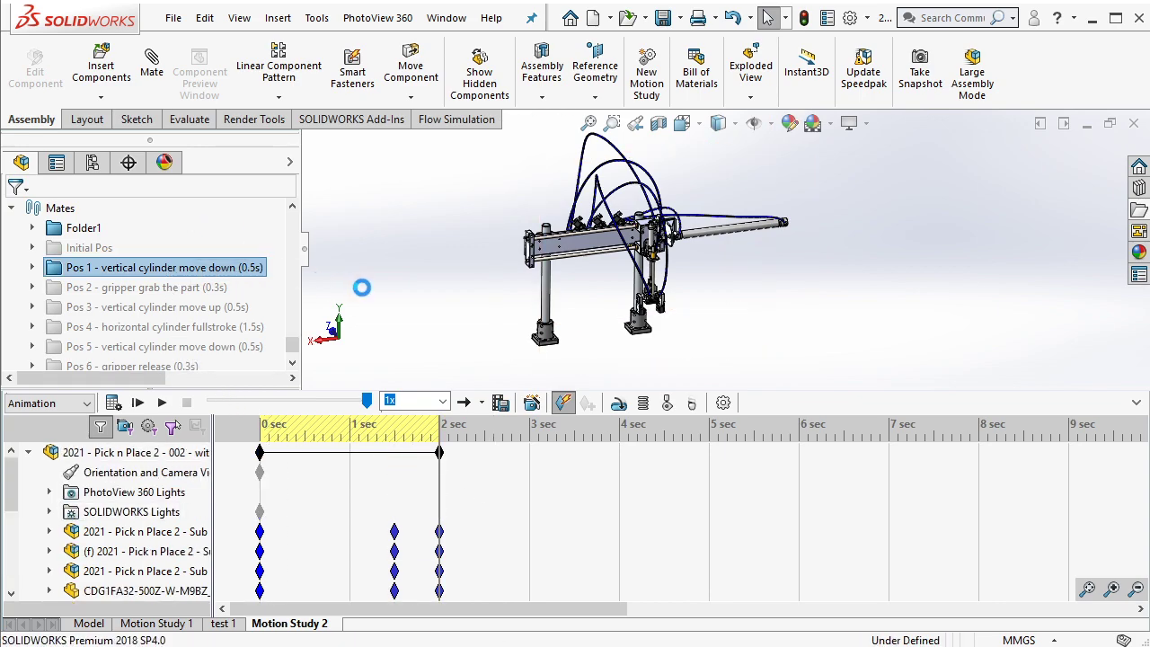
pyautogui.click(441, 453)
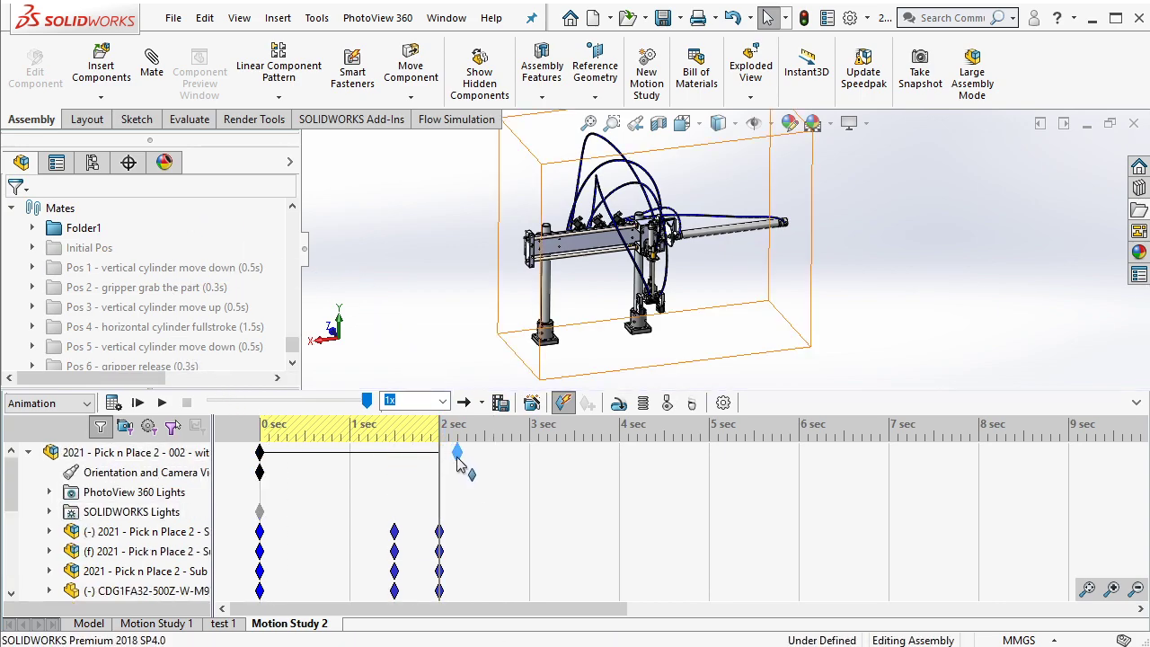
pyautogui.click(457, 460)
pyautogui.scroll(-2, 458, 469)
pyautogui.scroll(-1, 458, 470)
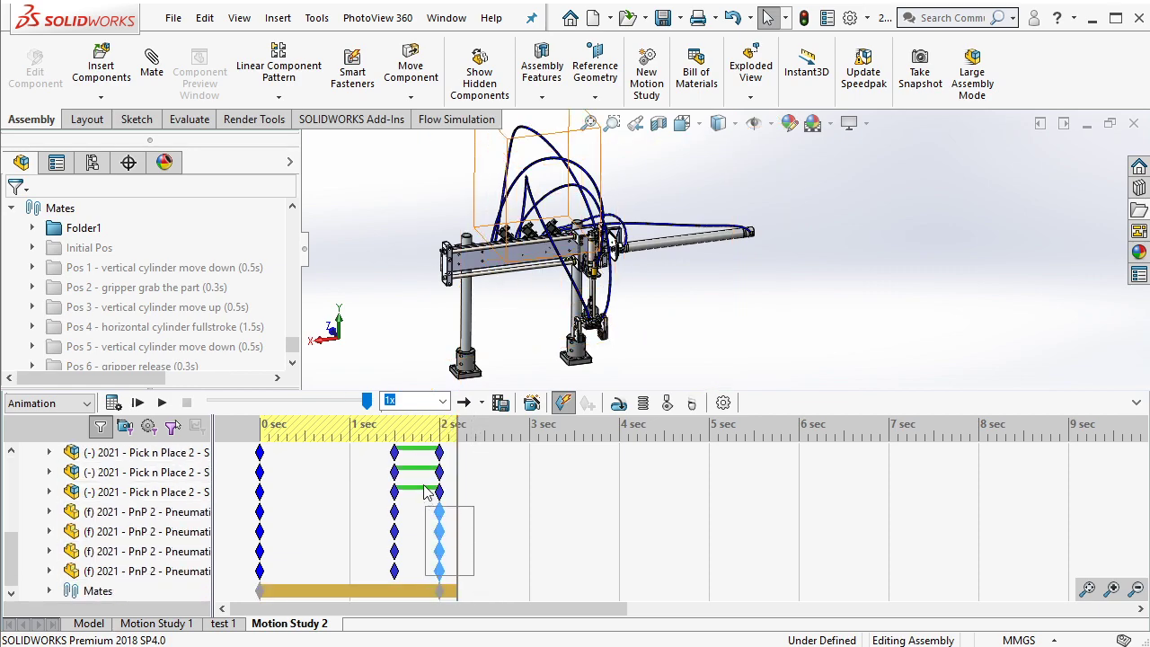
pyautogui.scroll(3, 458, 469)
pyautogui.moveTo(473, 600); pyautogui.dragTo(429, 514)
pyautogui.rightClick(438, 550)
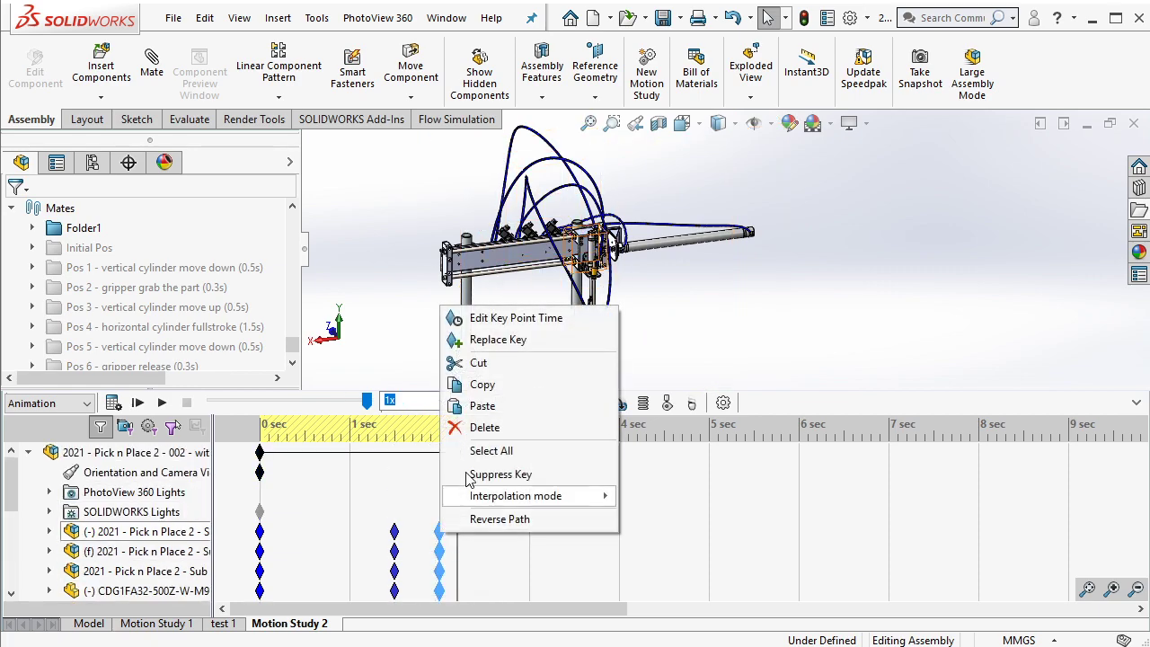
pyautogui.click(476, 382)
pyautogui.rightClick(459, 484)
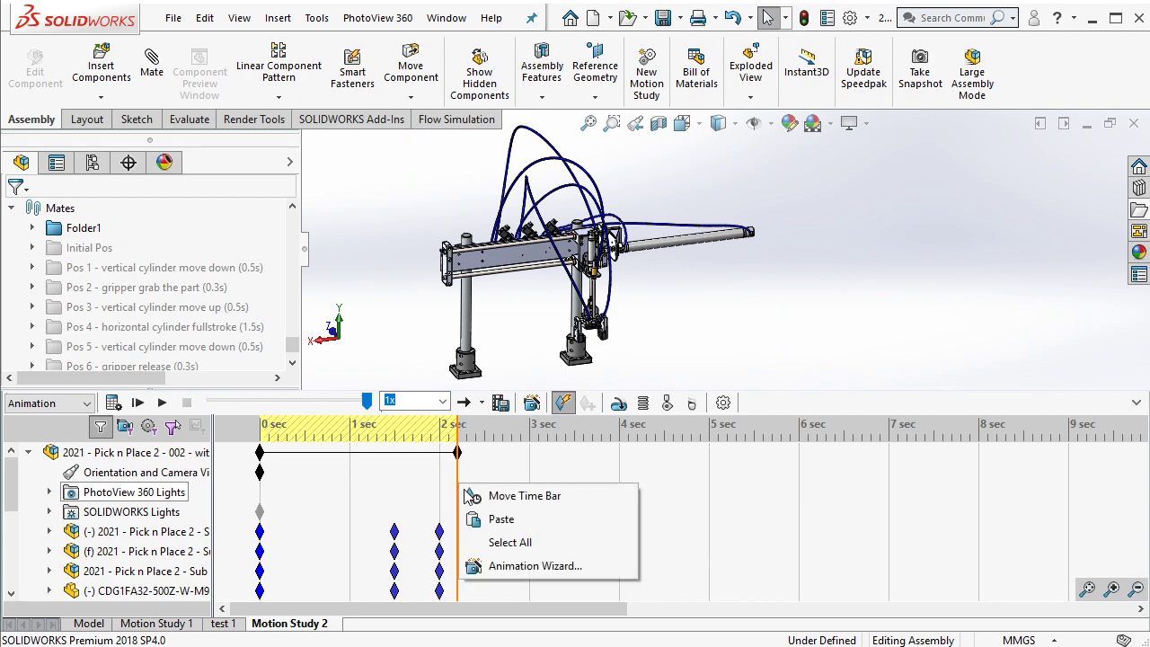
pyautogui.click(479, 519)
# Step: Extend the study to about 2.5 s, unsuppress Pos 2, and select the whole assembly
pyautogui.moveTo(458, 451); pyautogui.dragTo(483, 472)
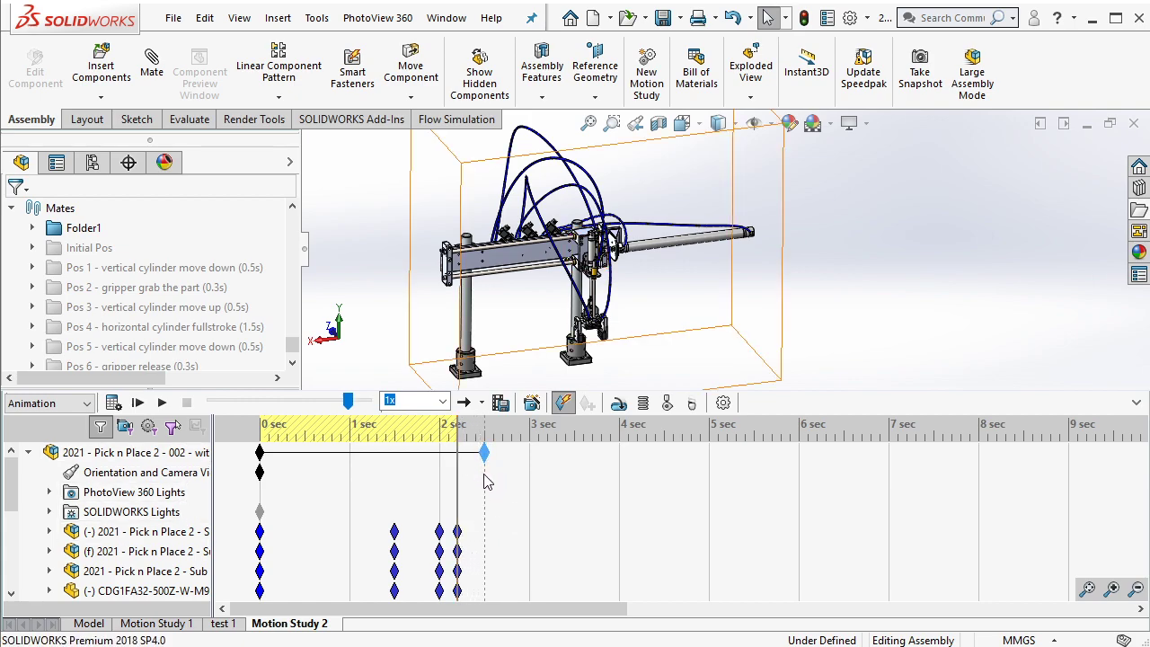
pyautogui.click(225, 288)
pyautogui.click(236, 233)
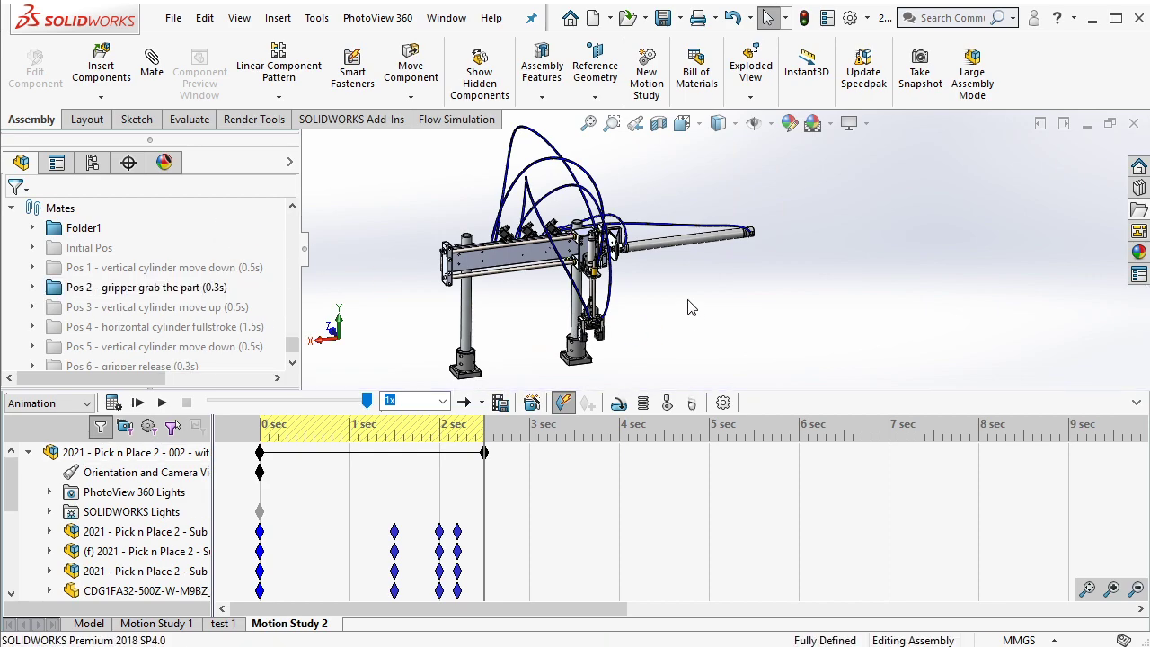
pyautogui.scroll(3, 677, 271)
pyautogui.moveTo(492, 147); pyautogui.dragTo(766, 329)
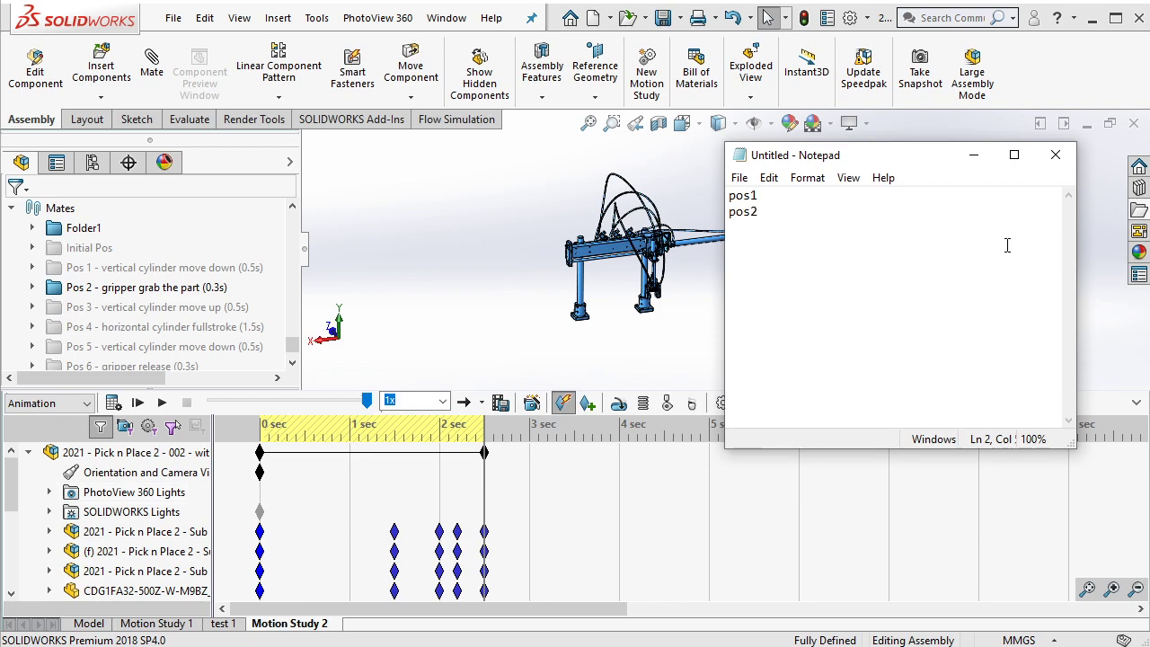
pyautogui.click(973, 158)
# Step: Extend the study to about 2.7 s and copy the 2.5 s keyframes
pyautogui.click(208, 287)
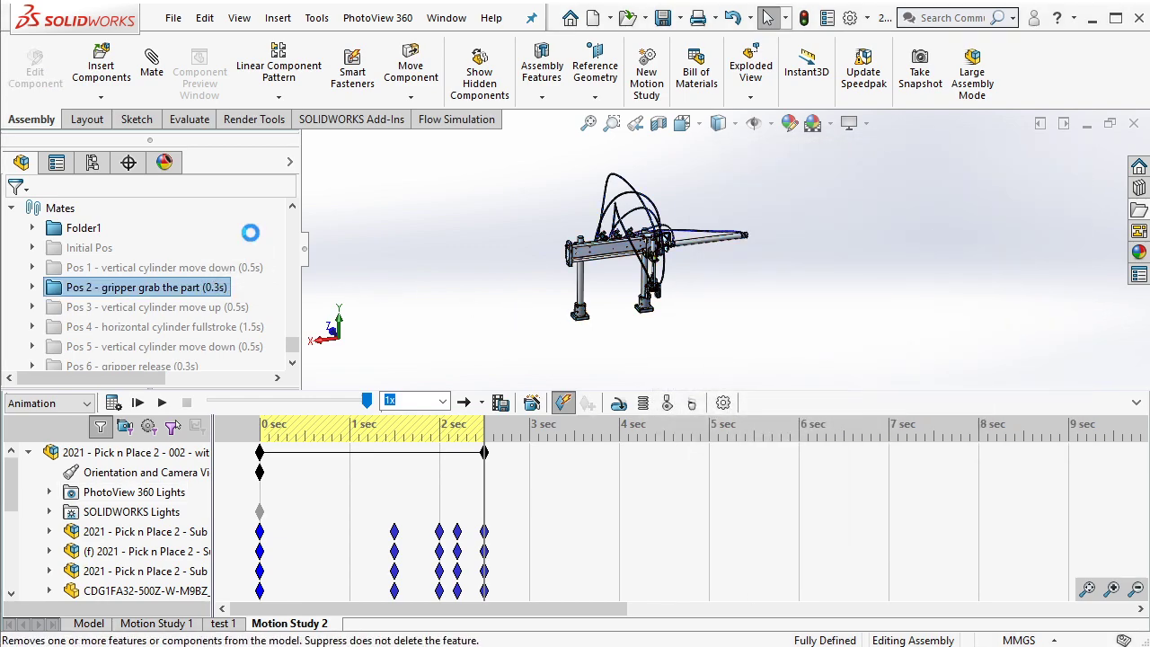
pyautogui.click(485, 452)
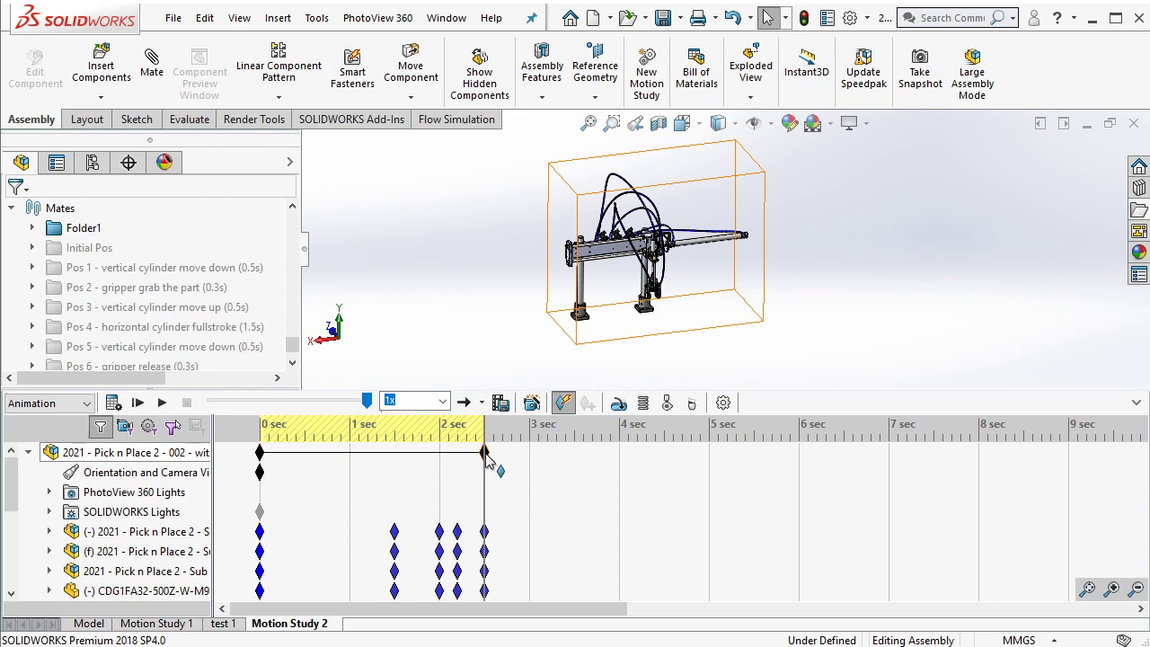
pyautogui.moveTo(485, 452); pyautogui.dragTo(502, 453)
pyautogui.scroll(-3, 505, 473)
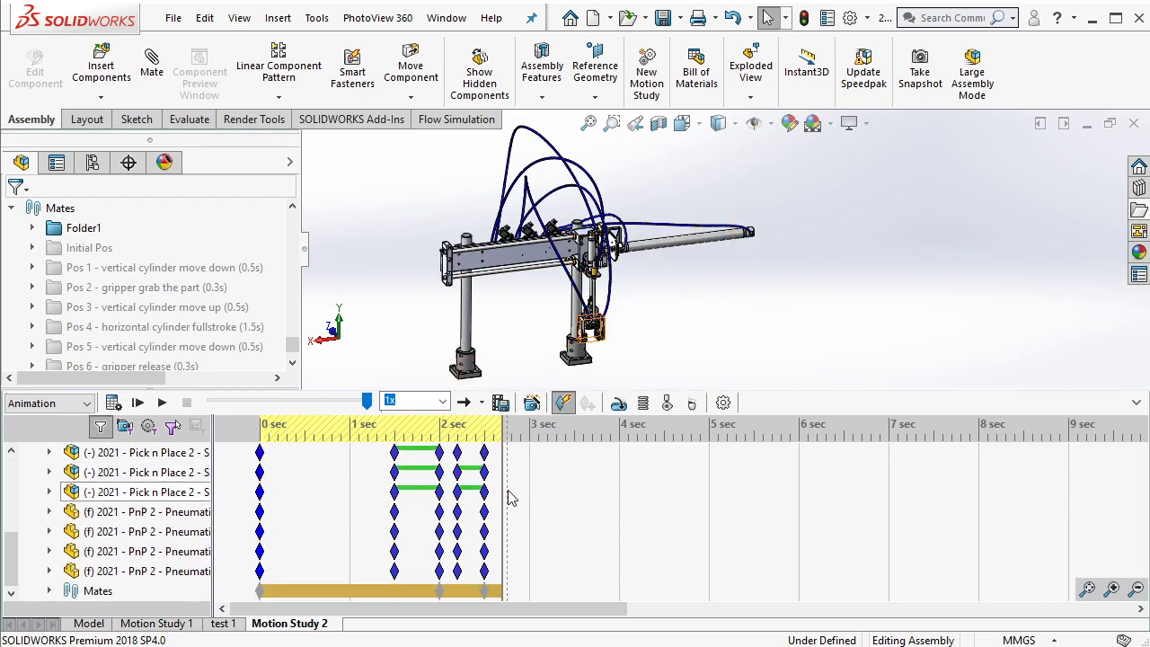
pyautogui.moveTo(516, 597); pyautogui.dragTo(485, 514)
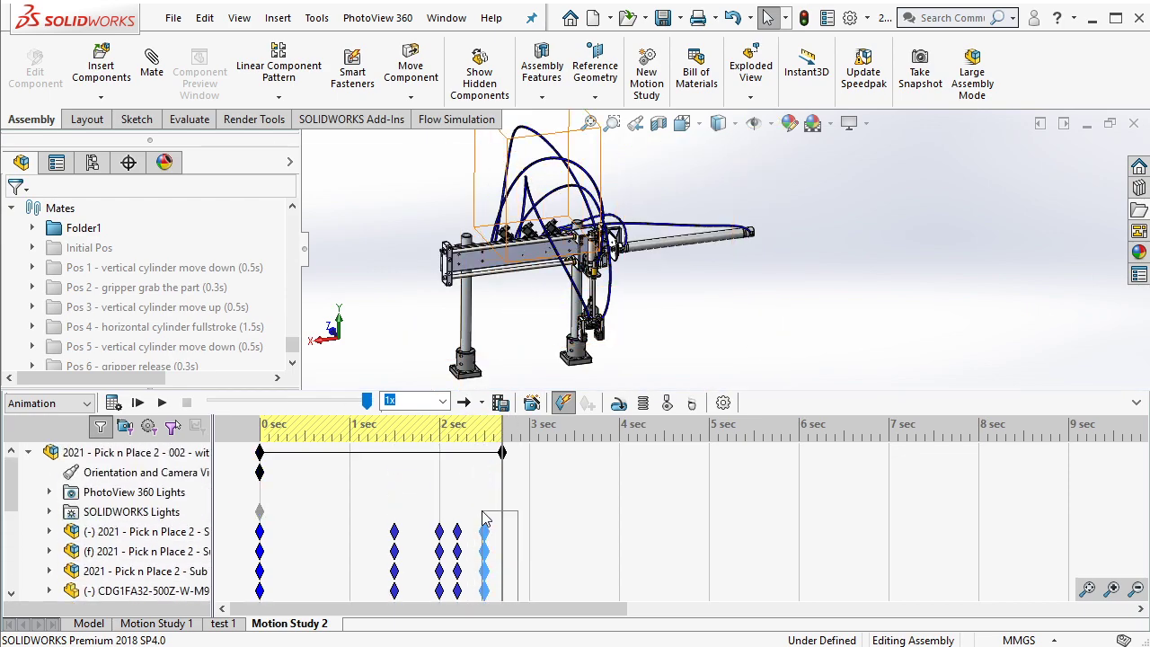
pyautogui.rightClick(485, 531)
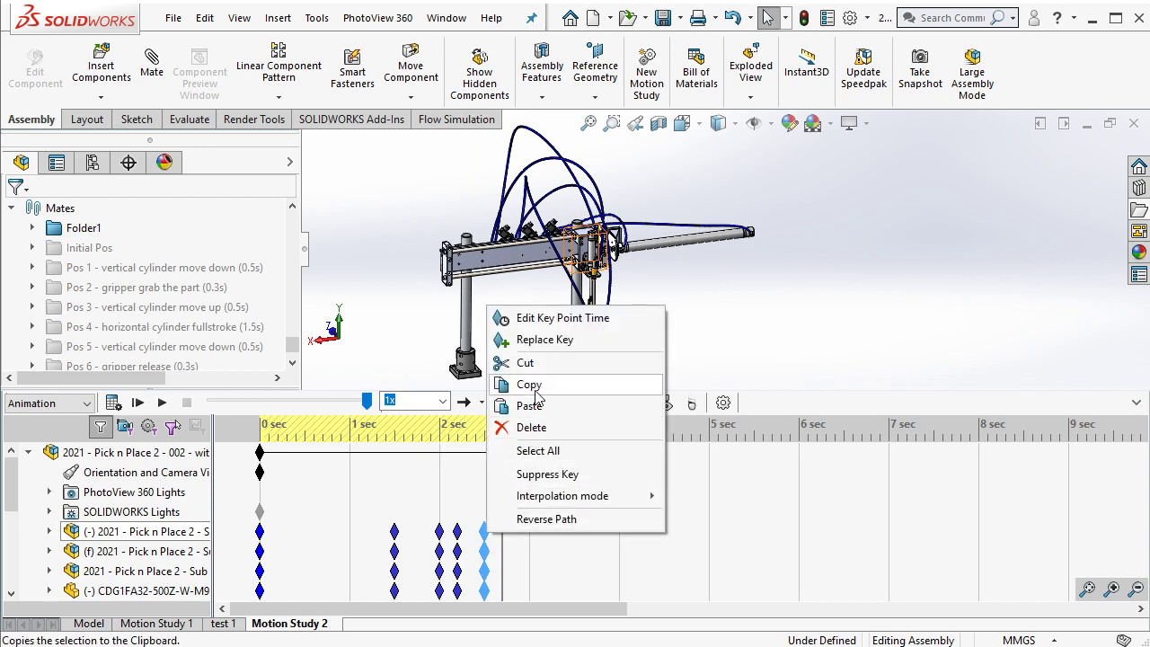
pyautogui.click(527, 384)
# Step: Remove a stray camera-view key accidentally added at the end of the timeline
pyautogui.rightClick(505, 482)
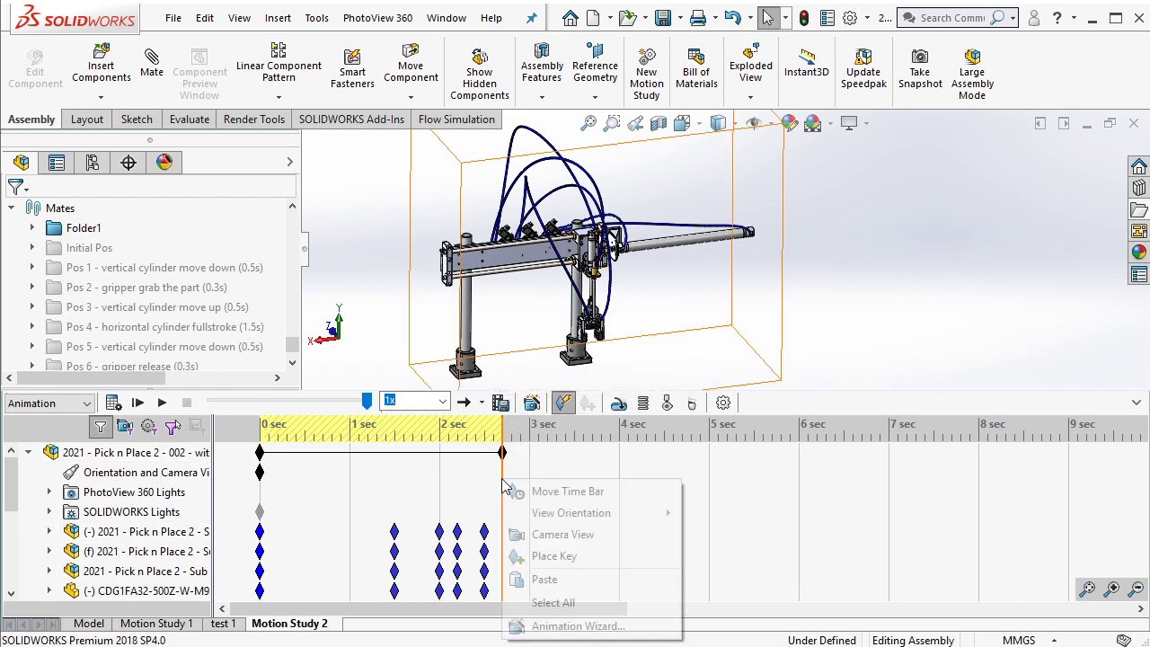
pyautogui.click(534, 558)
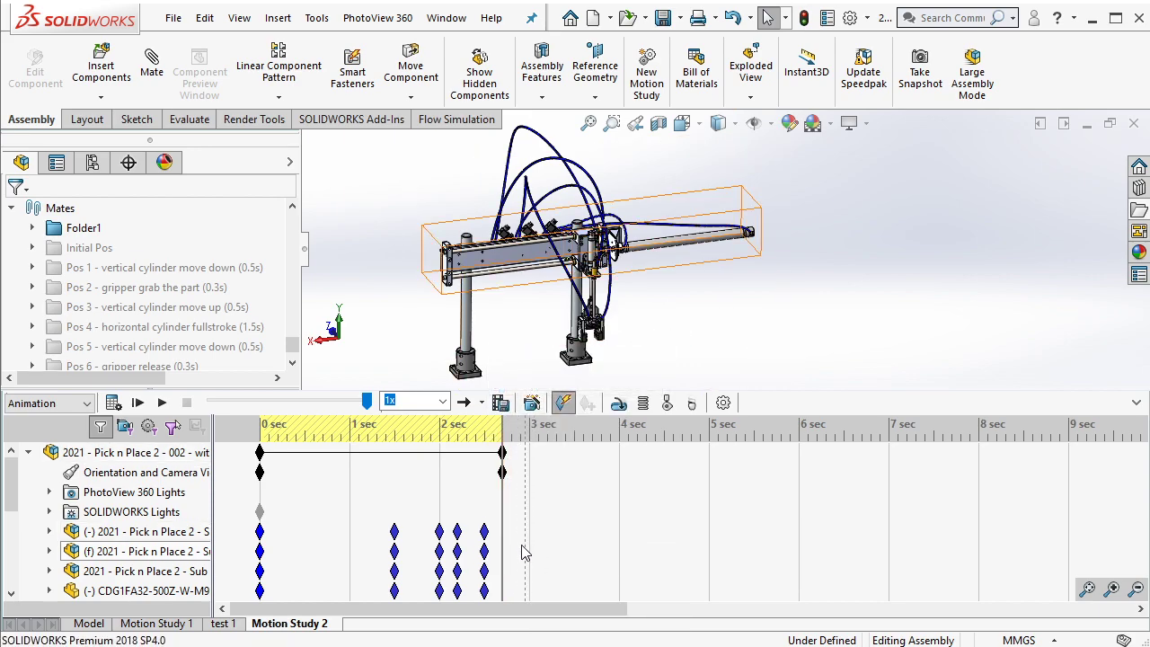
pyautogui.rightClick(503, 471)
pyautogui.click(615, 405)
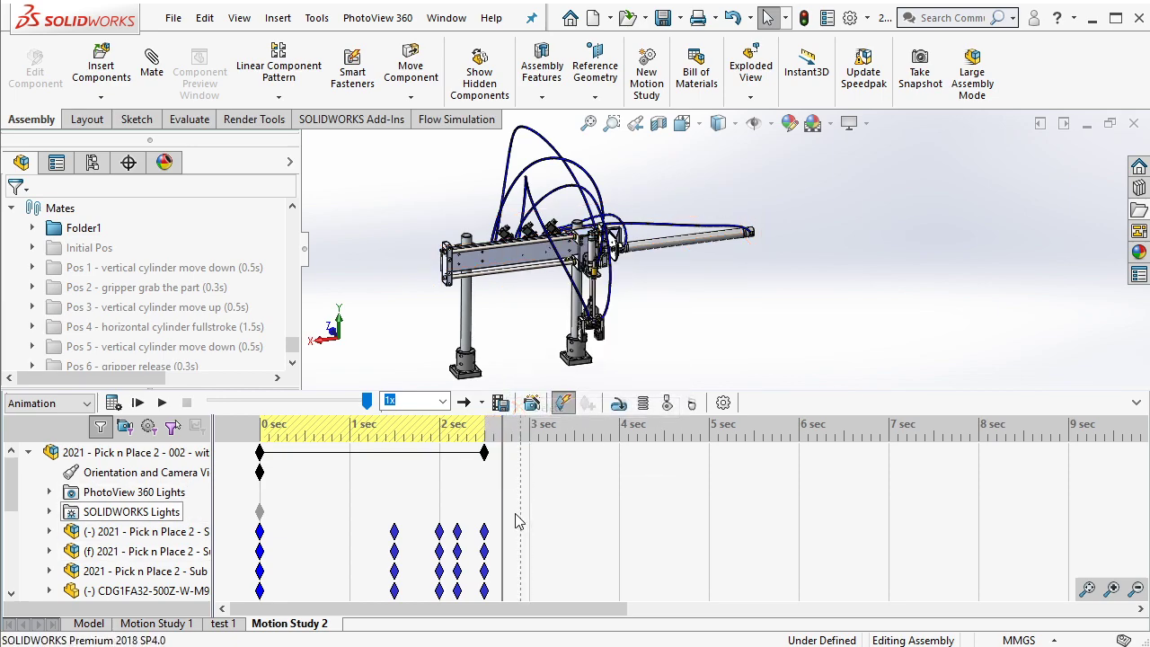
pyautogui.moveTo(500, 514); pyautogui.dragTo(485, 512)
# Step: Paste the copied keys at about 2.7 s and extend the study's end to 3 s
pyautogui.moveTo(485, 452)
pyautogui.mouseDown()
pyautogui.moveTo(509, 470)
pyautogui.moveTo(505, 489)
pyautogui.mouseUp()
pyautogui.rightClick(504, 526)
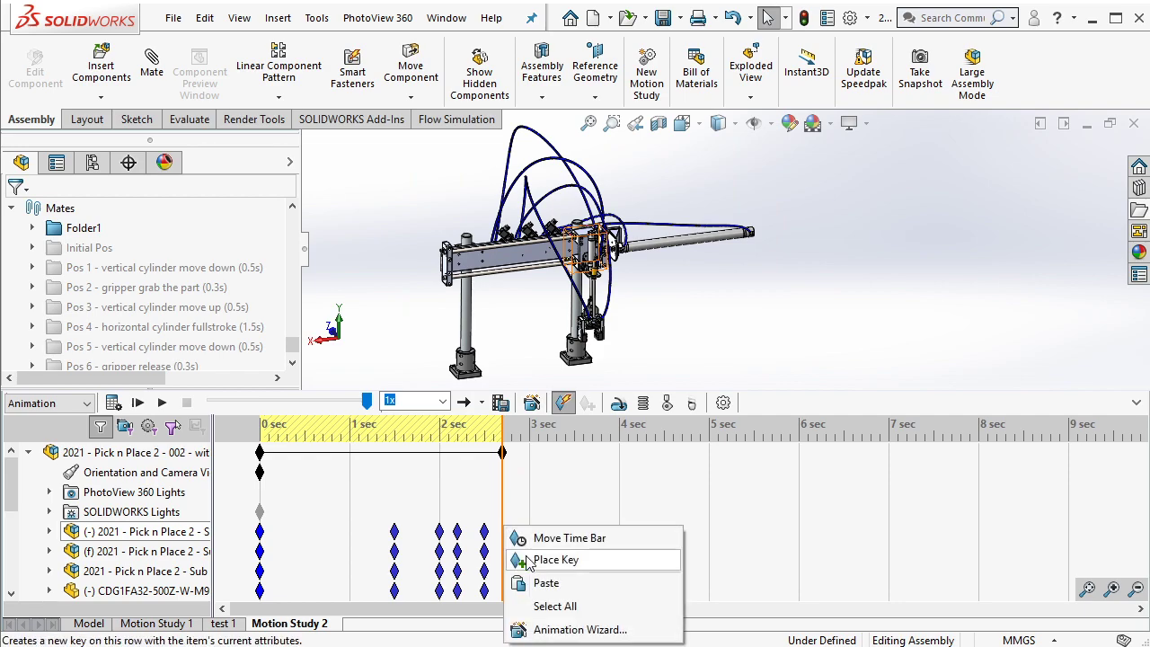
pyautogui.click(545, 583)
pyautogui.scroll(3, 516, 538)
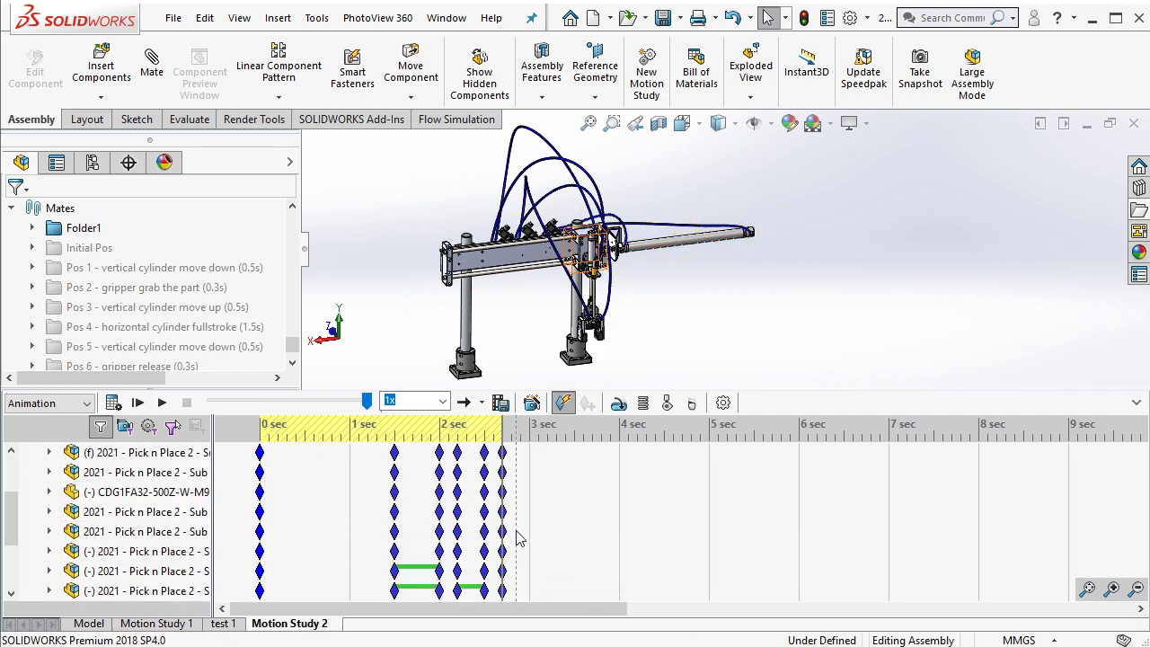
pyautogui.scroll(3, 516, 537)
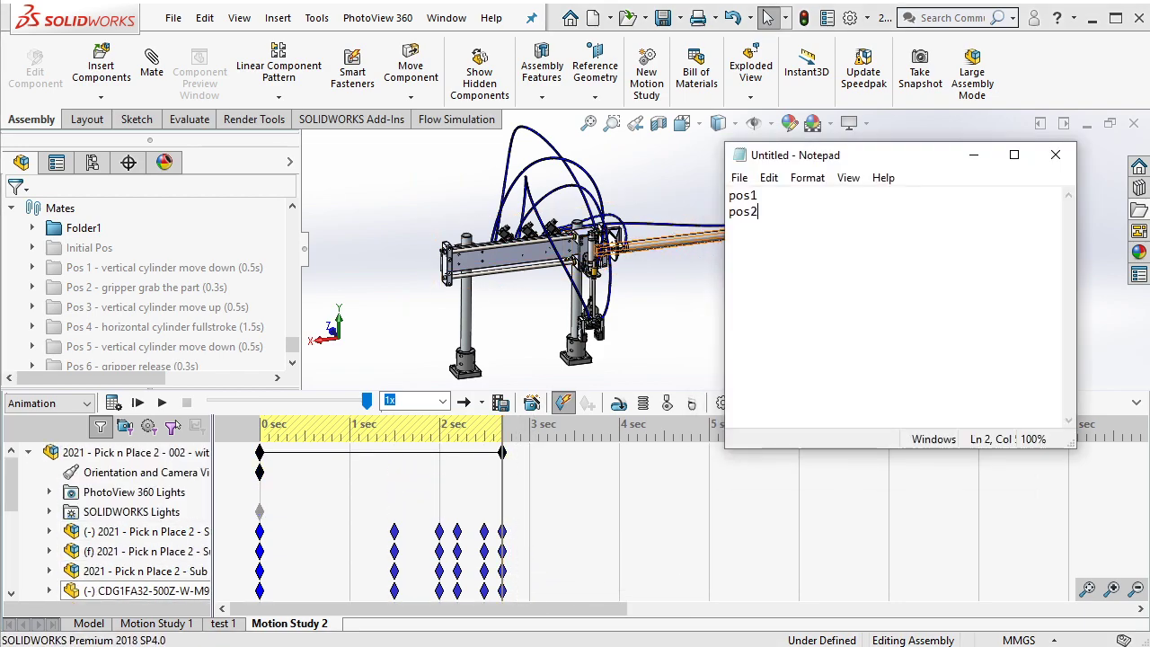
pyautogui.moveTo(501, 465); pyautogui.dragTo(548, 482)
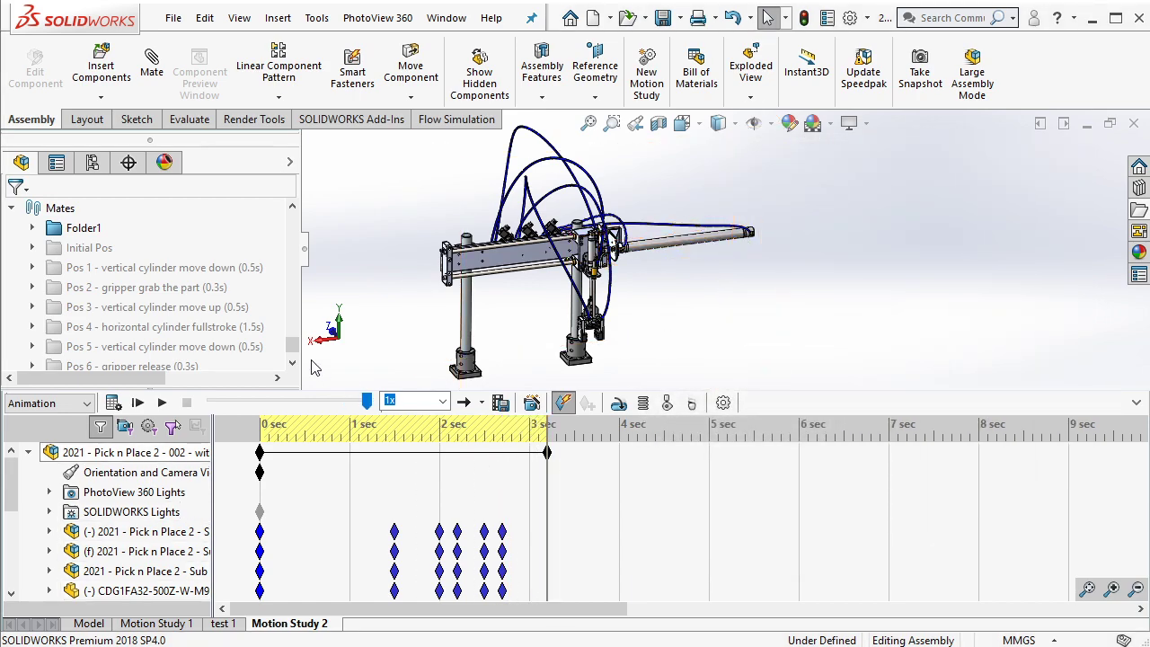
# Step: Unsuppress Pos 3 and key the whole assembly's raised pose at 3 s
pyautogui.click(224, 313)
pyautogui.click(261, 249)
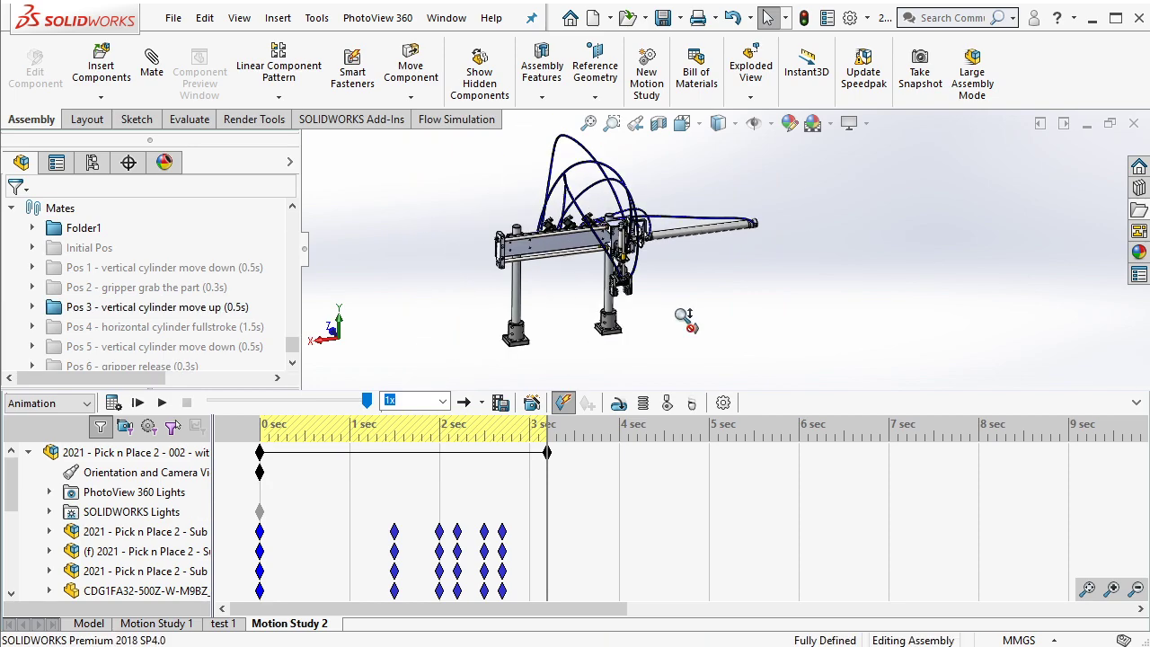
pyautogui.scroll(3, 738, 228)
pyautogui.moveTo(496, 147); pyautogui.dragTo(805, 386)
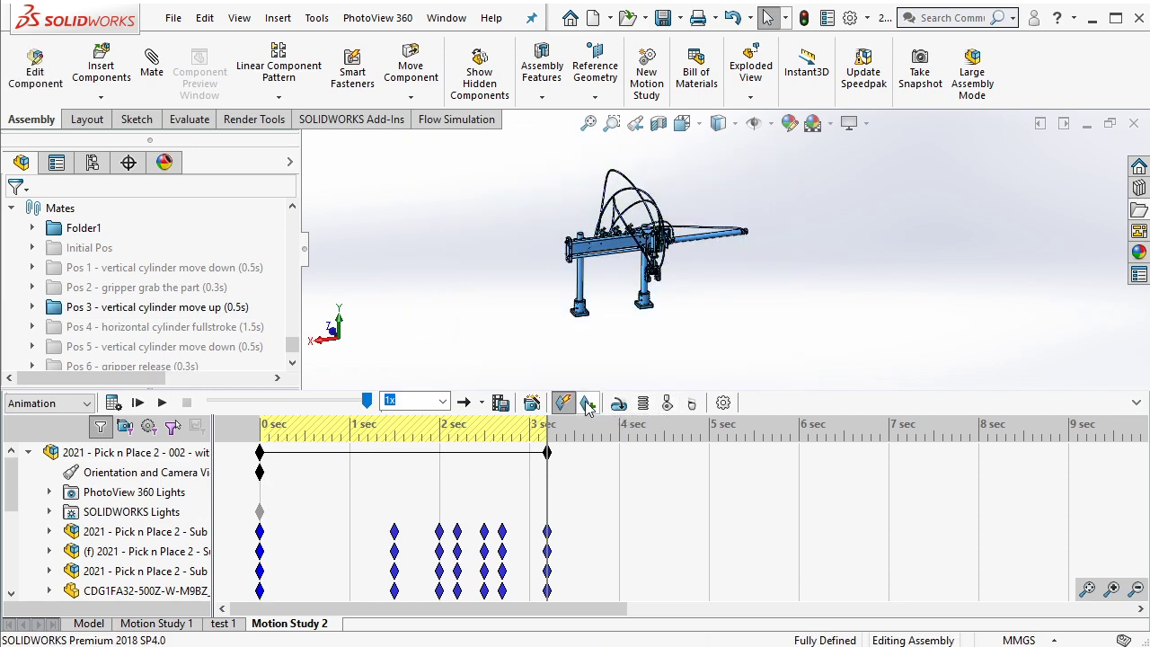
pyautogui.click(579, 639)
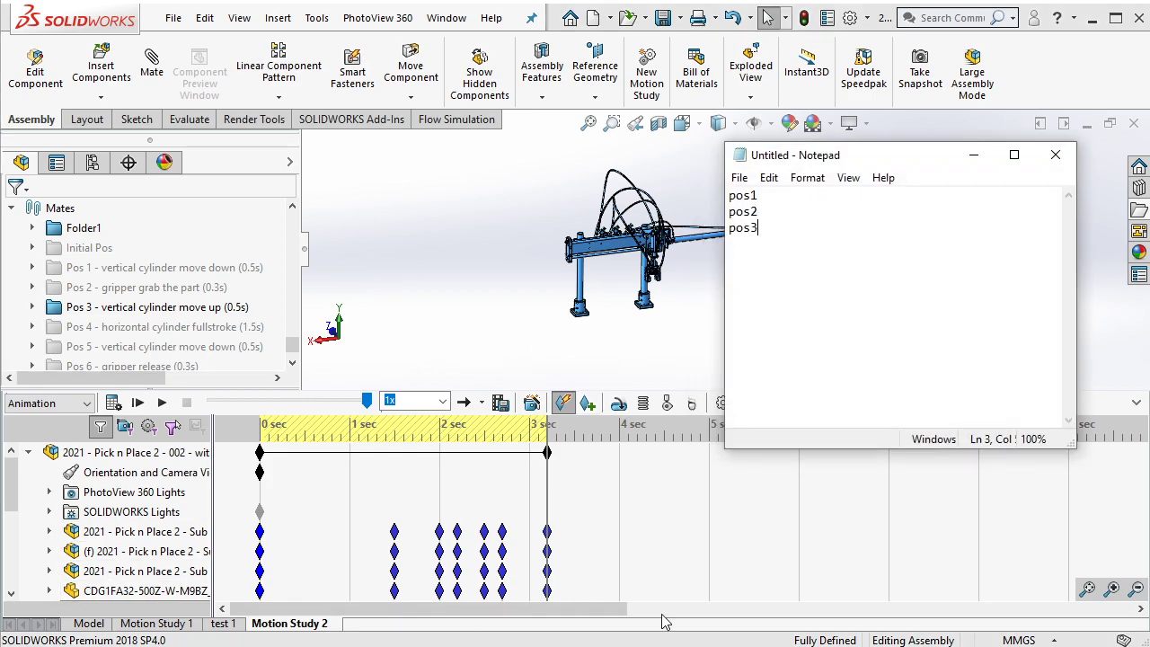
pyautogui.click(618, 342)
# Step: Re-suppress Pos 3 and copy the 3 s keys to about 3.2 s
pyautogui.click(232, 307)
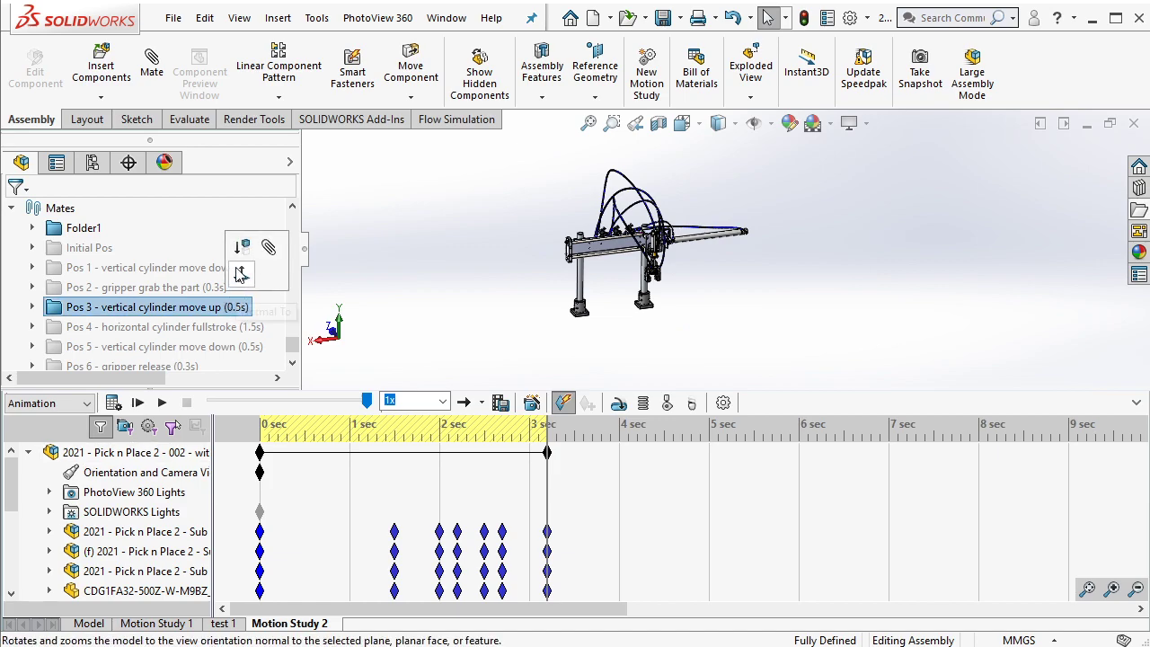
pyautogui.click(265, 243)
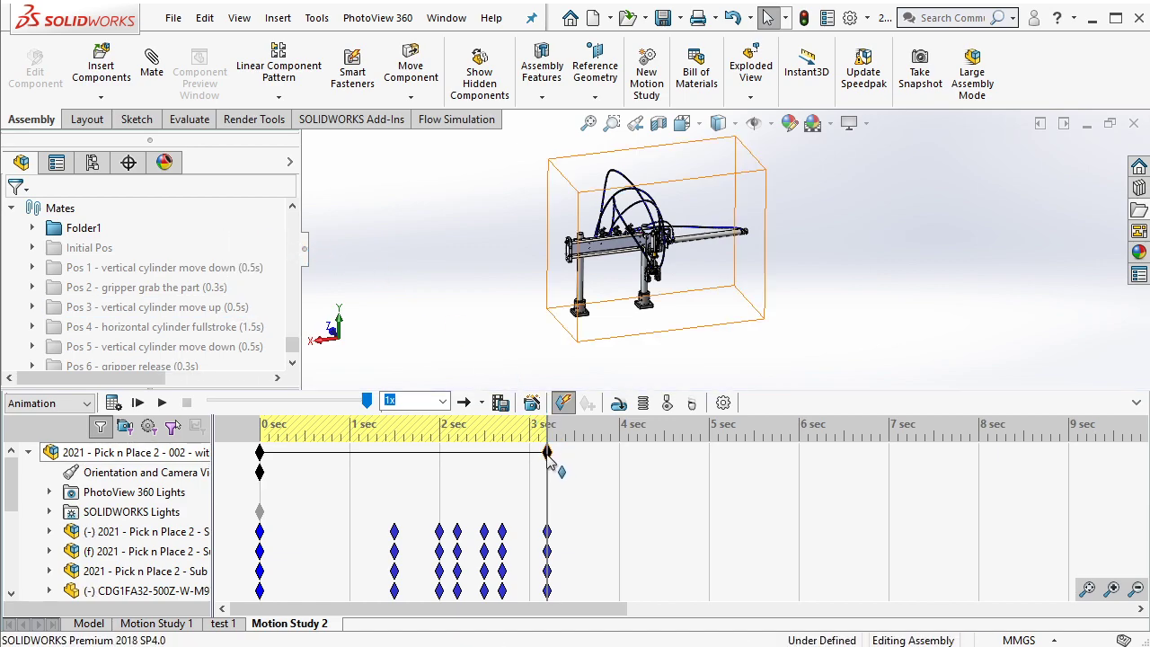
pyautogui.moveTo(551, 453); pyautogui.dragTo(565, 467)
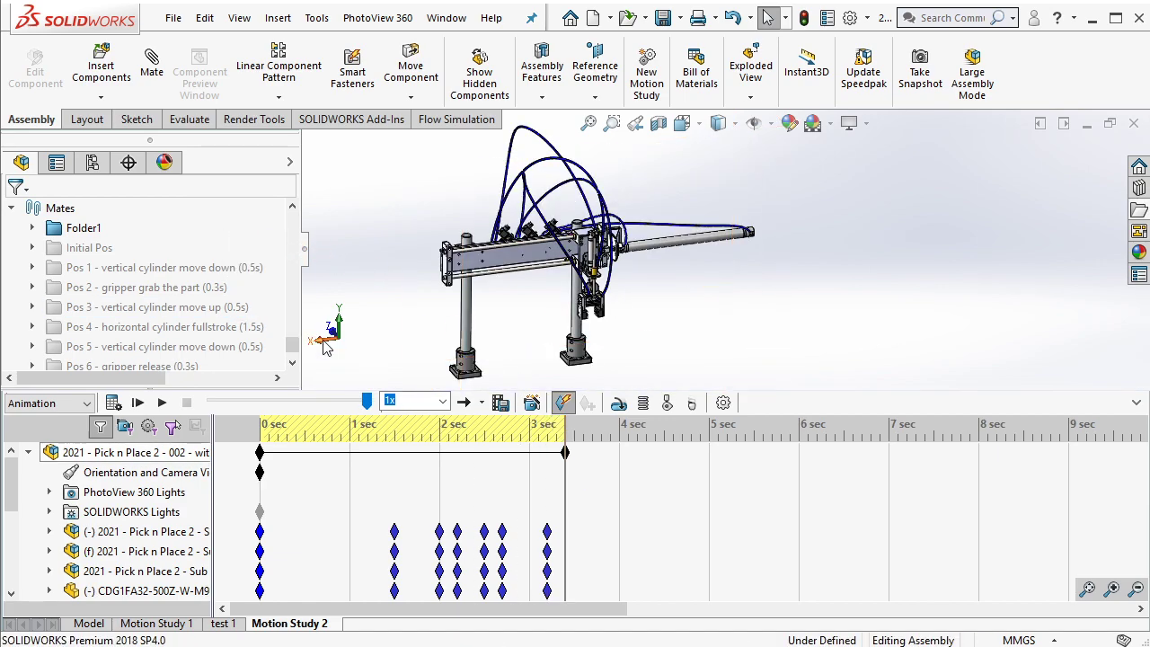
pyautogui.scroll(-2, 431, 440)
pyautogui.moveTo(588, 593); pyautogui.dragTo(514, 435)
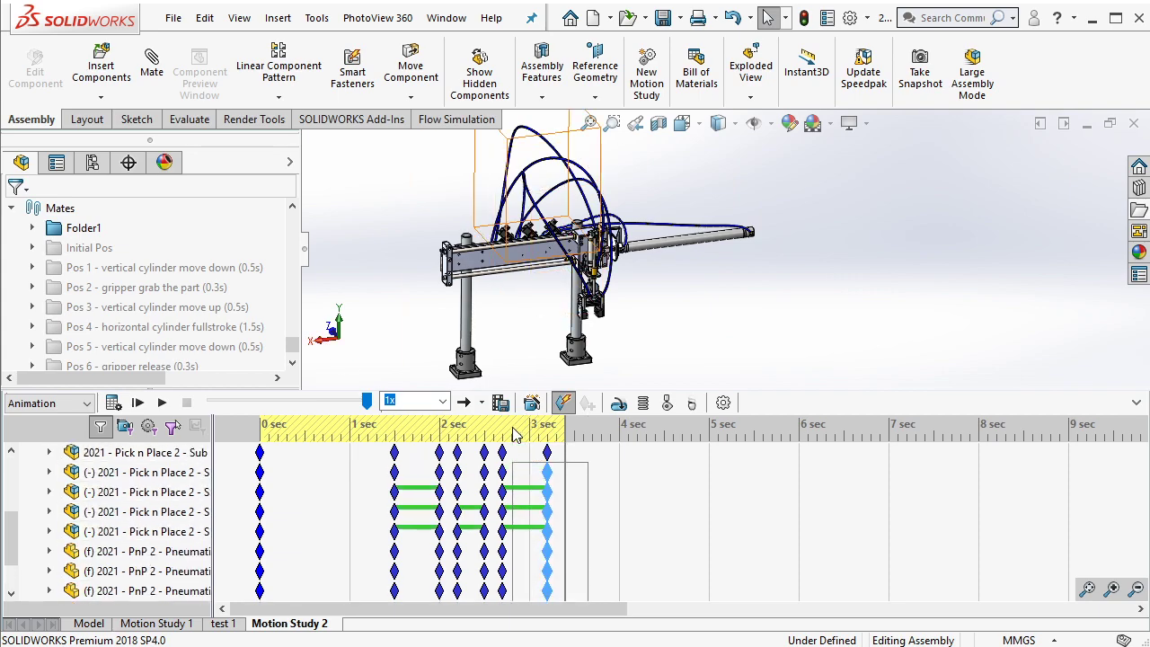
pyautogui.scroll(1, 515, 436)
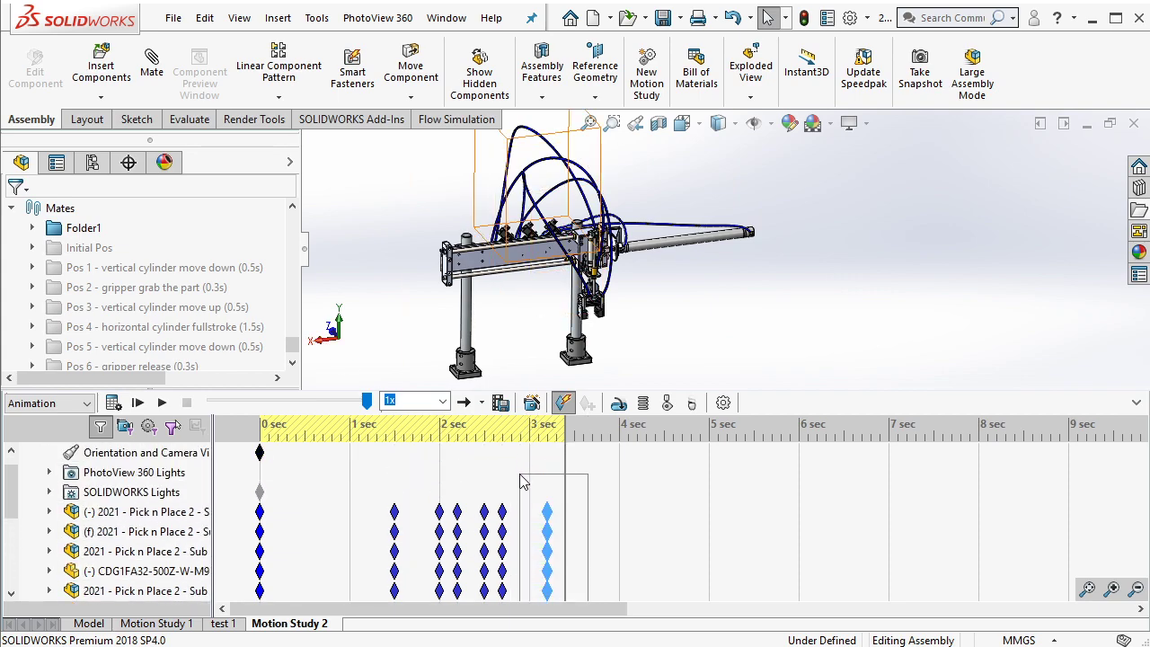
pyautogui.rightClick(546, 518)
pyautogui.click(561, 363)
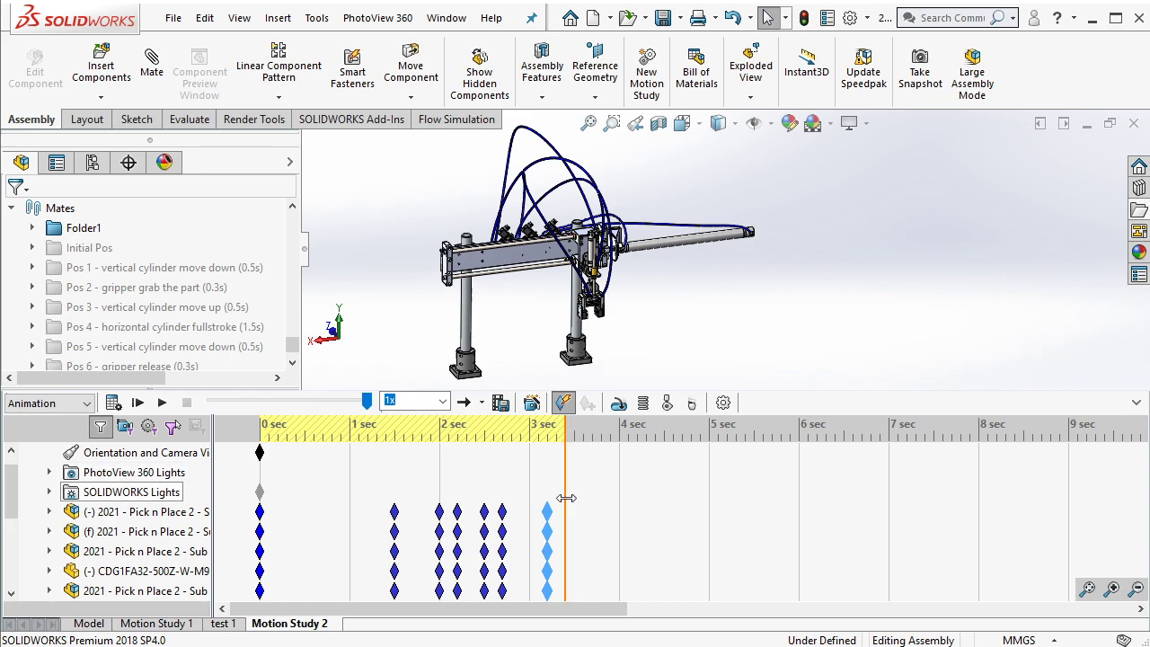
pyautogui.rightClick(566, 497)
pyautogui.click(591, 533)
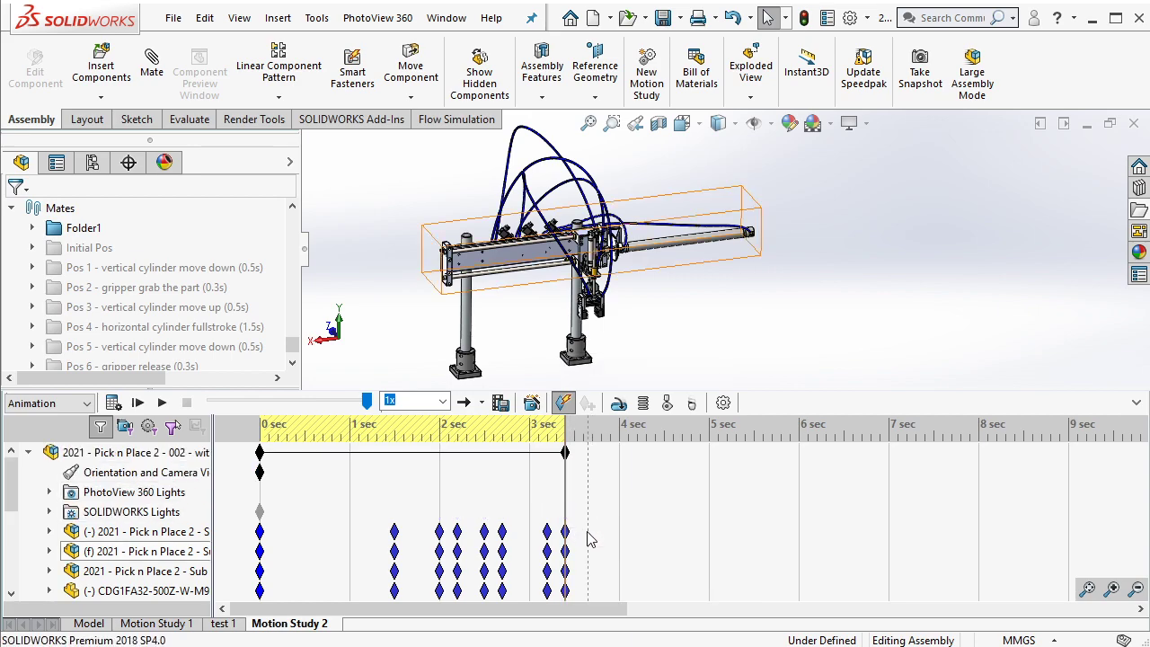
# Step: Extend the study's end to about 4.9 s
pyautogui.moveTo(565, 452); pyautogui.dragTo(607, 474)
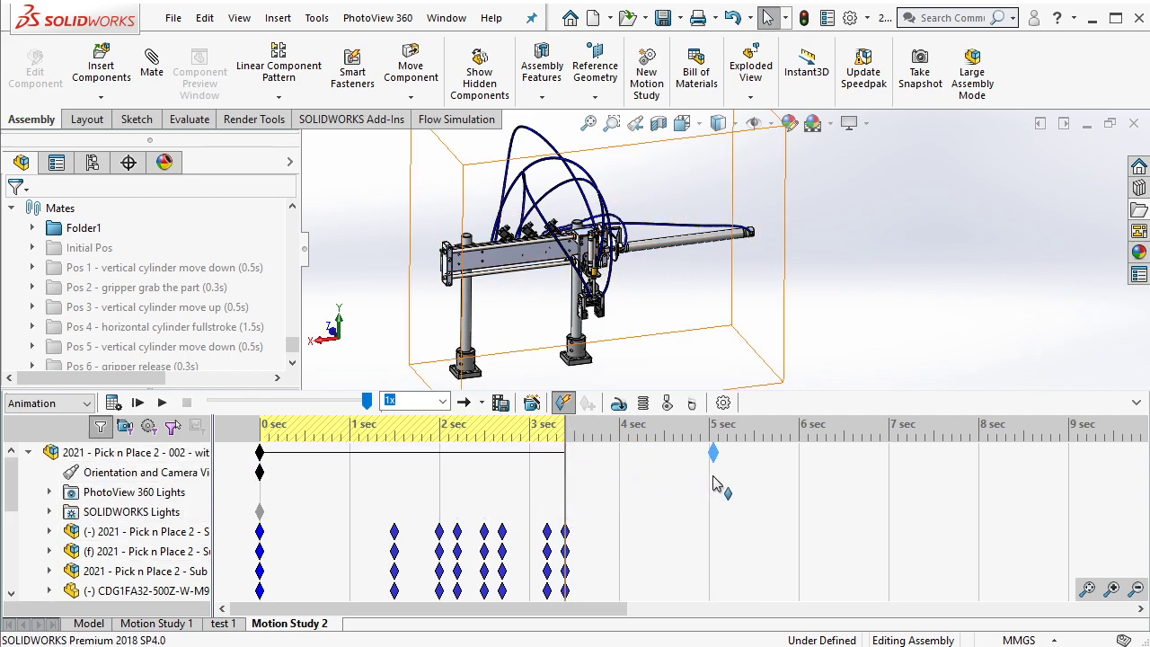
pyautogui.moveTo(705, 485); pyautogui.dragTo(705, 485)
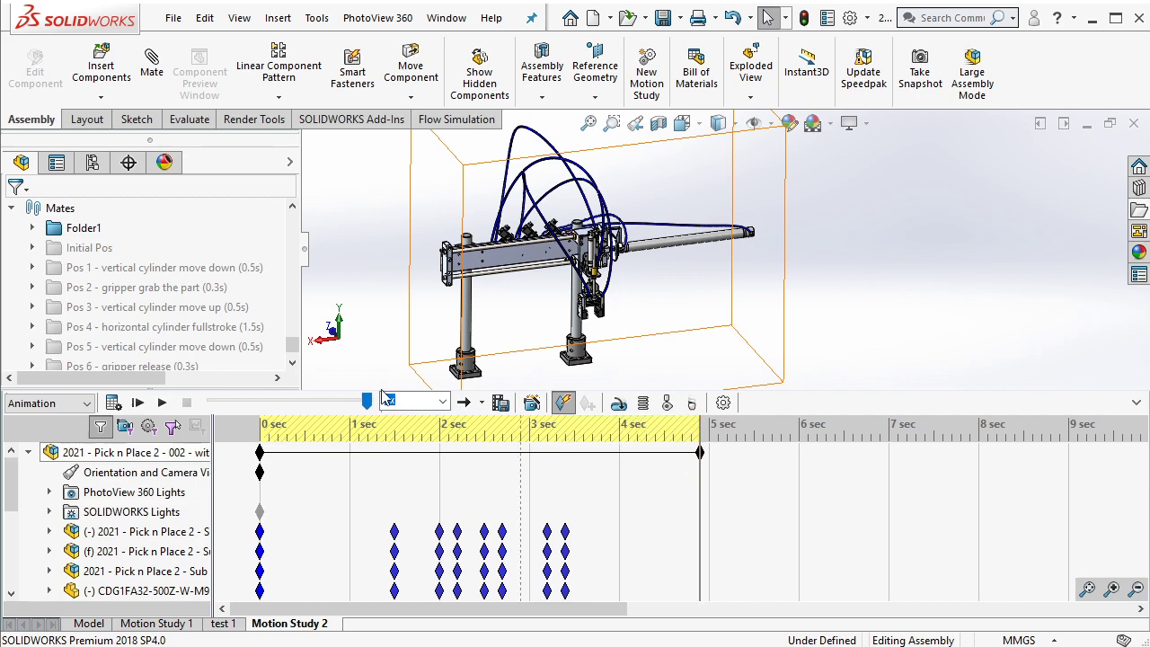
pyautogui.click(241, 327)
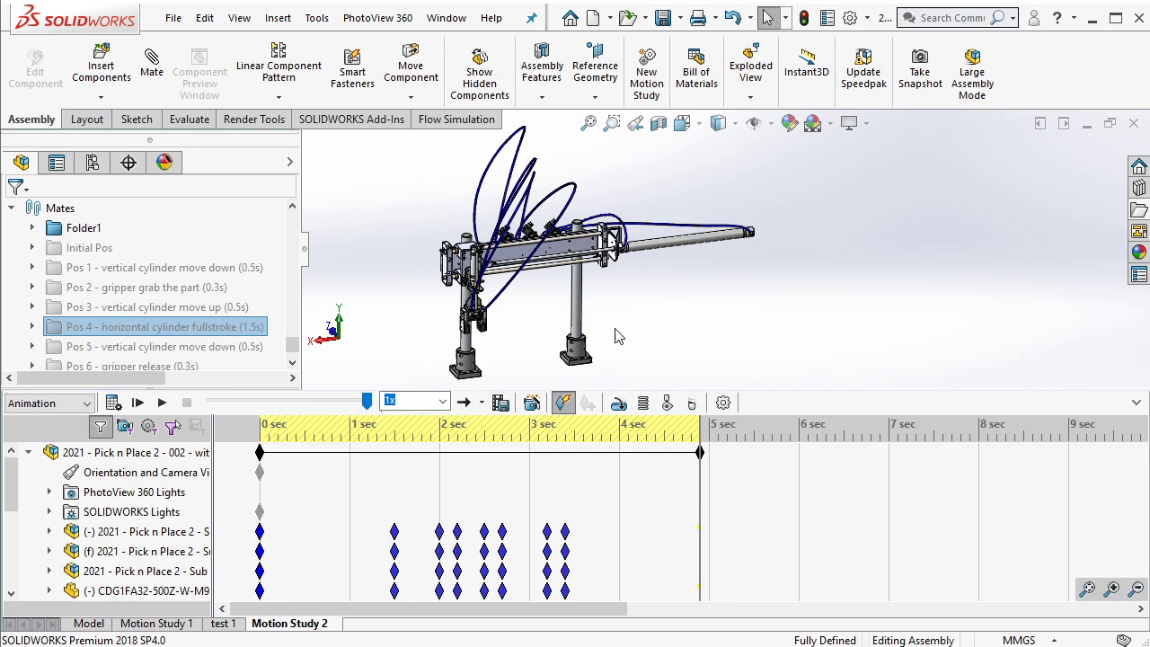
# Step: Select the whole assembly in the Pos 4 pose, add its key at about 4.9 s, and note it
pyautogui.moveTo(507, 160); pyautogui.dragTo(804, 349)
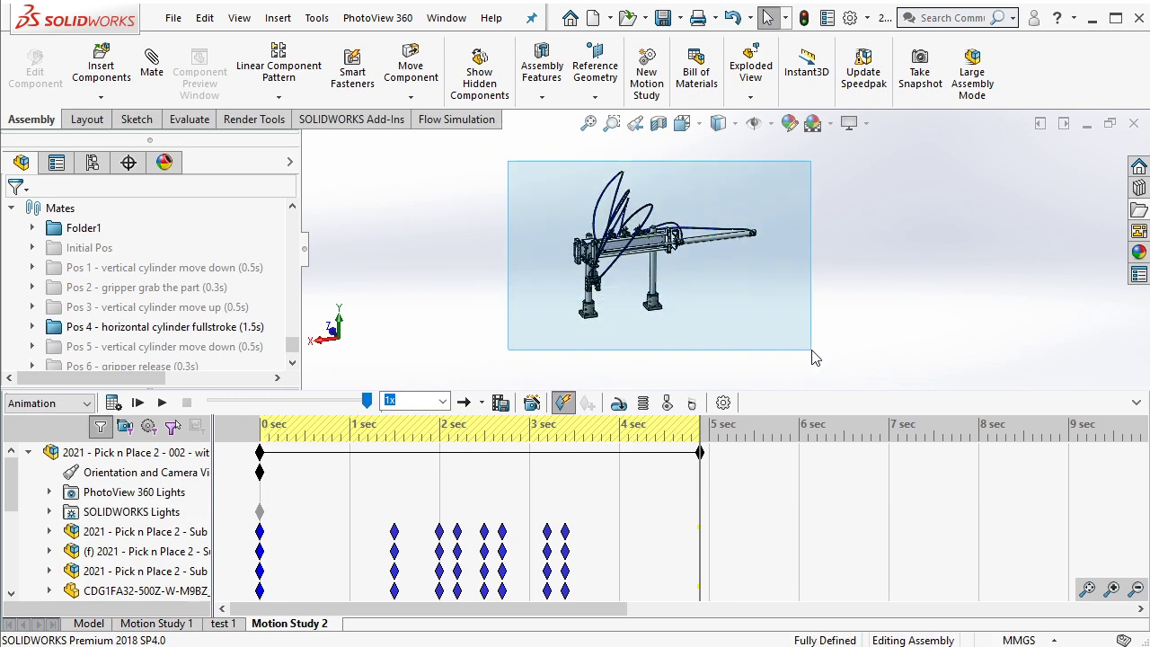
pyautogui.click(588, 403)
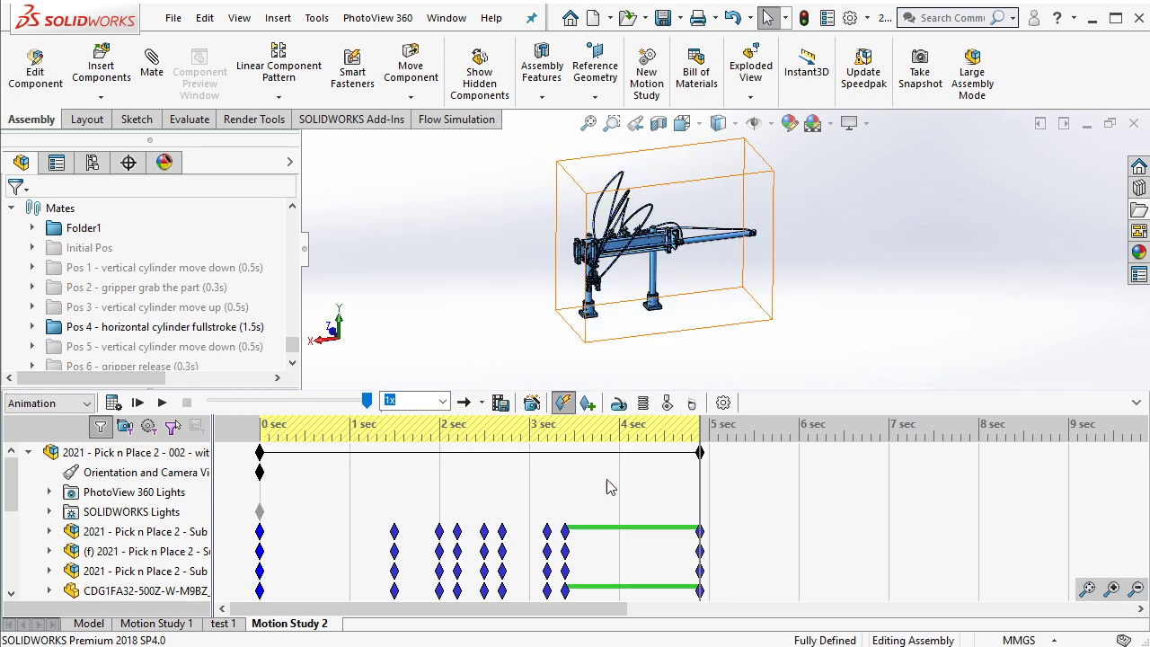
pyautogui.hotkey('alt', 'Tab')
pyautogui.write('pos2 pos3')
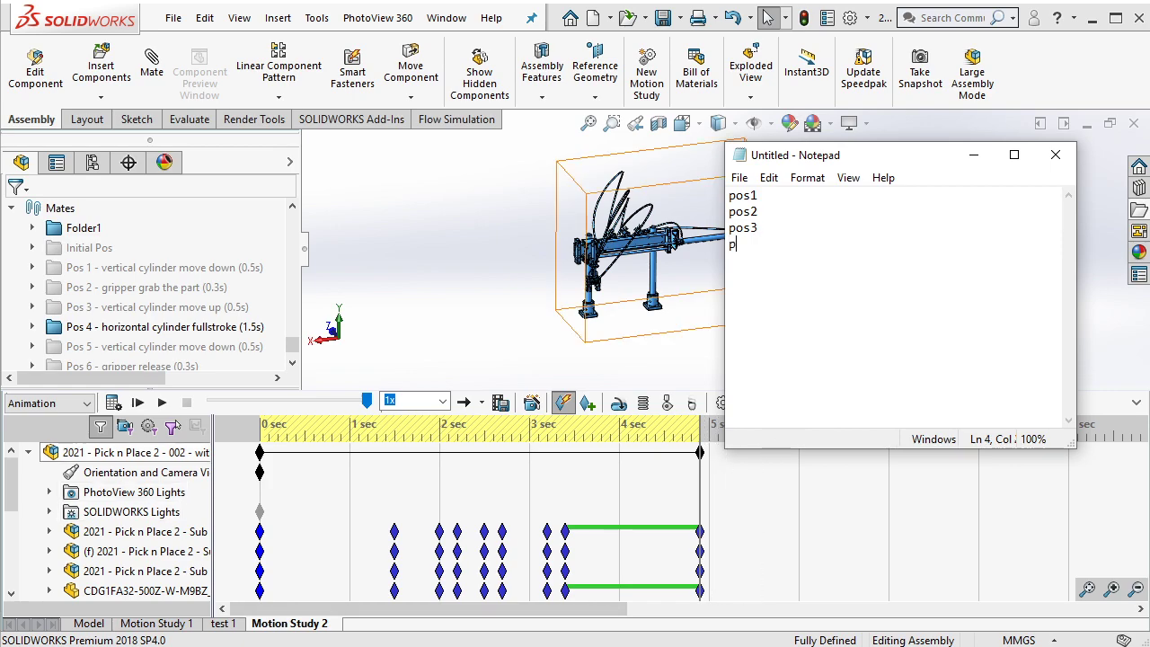
# Step: Put the notes away, clear the selection, and suppress the Pos 4 mates again
pyautogui.click(973, 155)
pyautogui.click(408, 344)
pyautogui.click(238, 329)
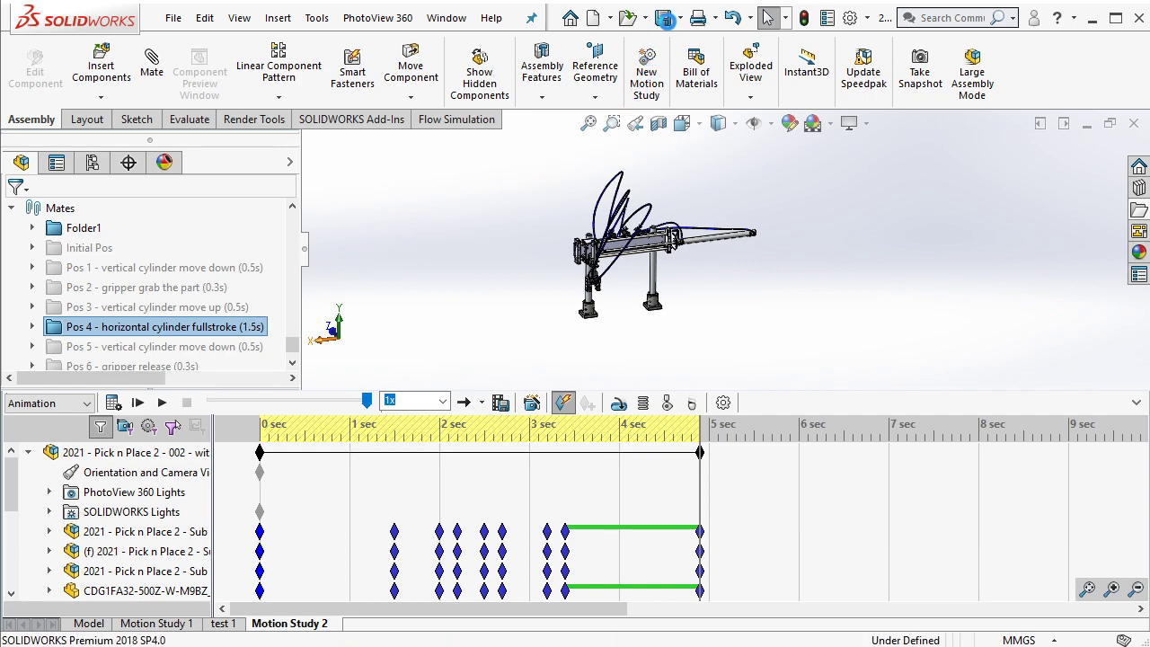
# Step: Extend the study's end to 5 s and box-select all keys at the 5 s mark
pyautogui.click(663, 18)
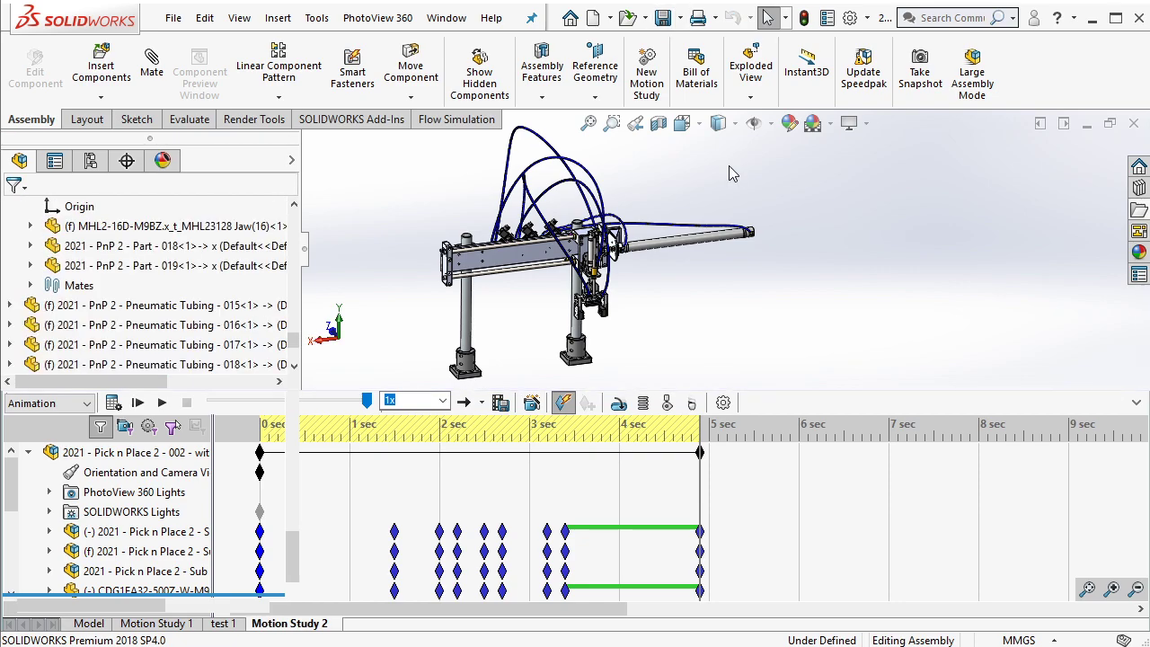
pyautogui.scroll(-3, 293, 360)
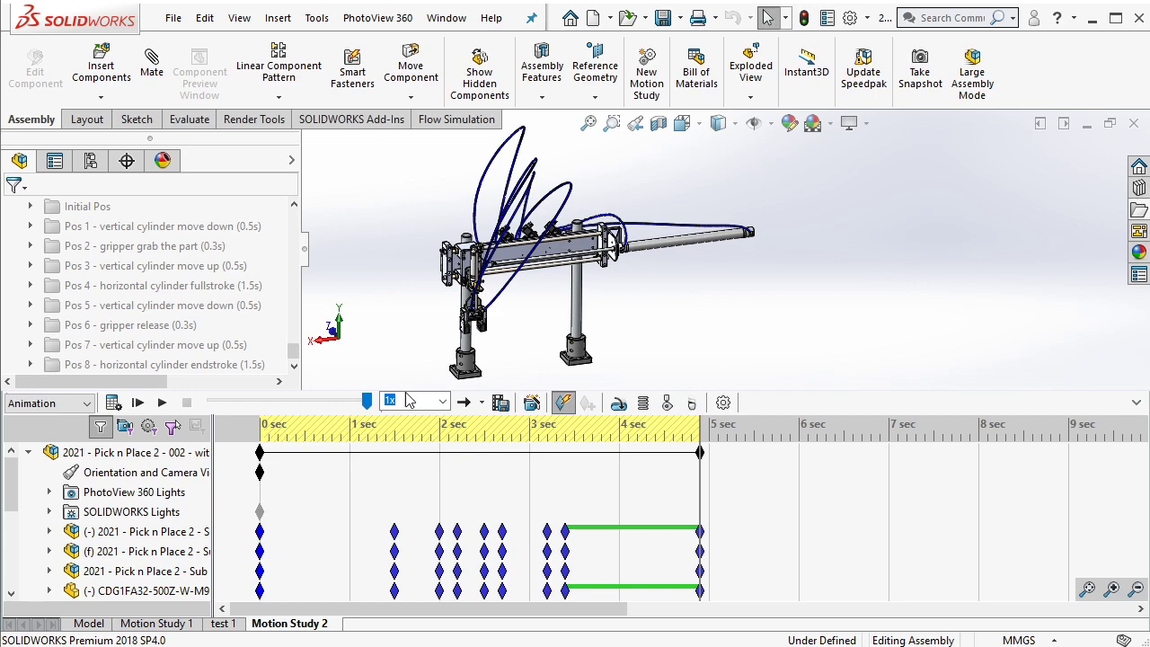
pyautogui.moveTo(701, 456); pyautogui.dragTo(714, 458)
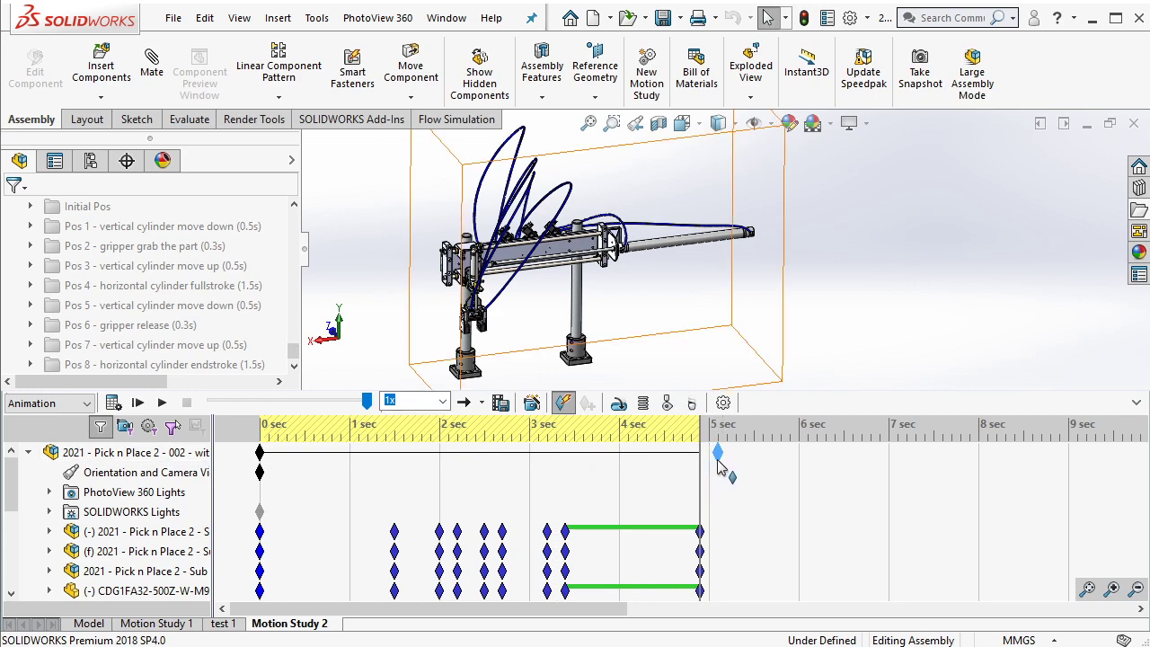
pyautogui.scroll(-2, 719, 503)
pyautogui.scroll(-2, 719, 503)
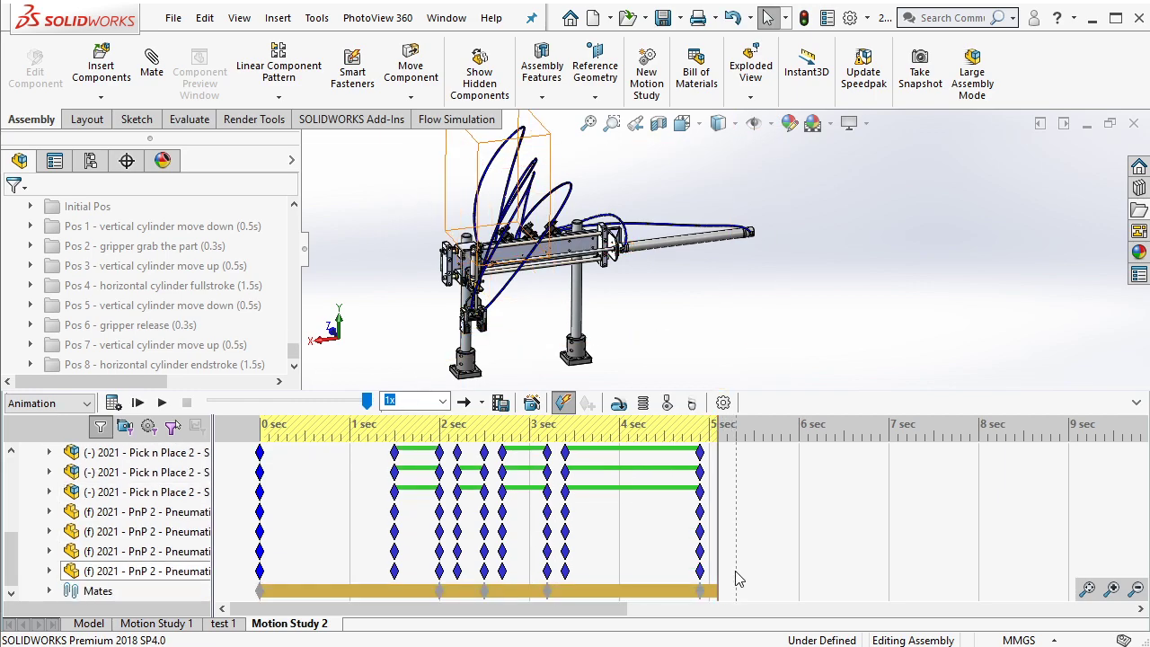
pyautogui.moveTo(736, 571); pyautogui.dragTo(662, 436)
# Step: Paste the 5 s keys just after 5 s, extend the study to about 5.6 s, and unsuppress Pos 5
pyautogui.scroll(5, 683, 503)
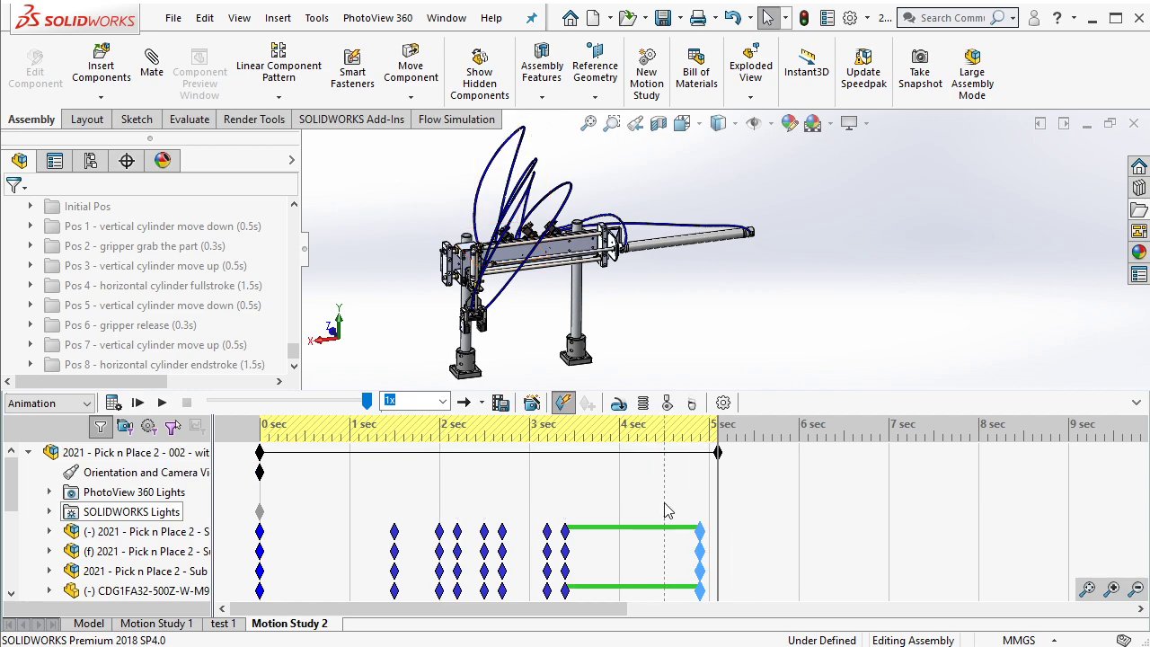
pyautogui.rightClick(700, 539)
pyautogui.click(723, 386)
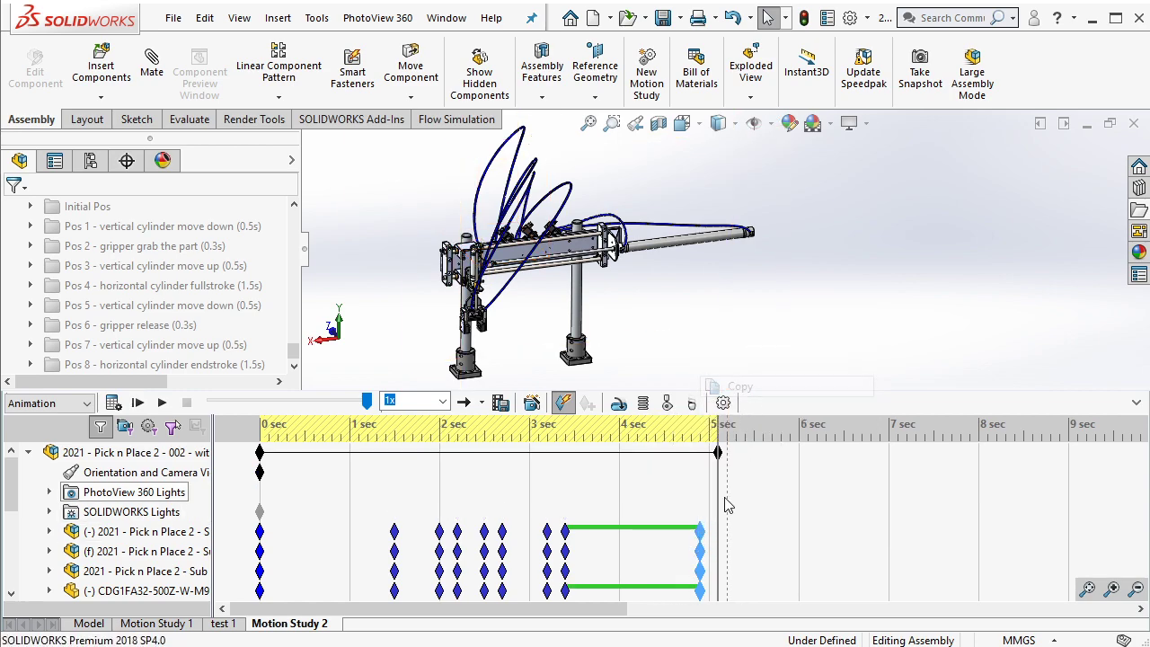
pyautogui.rightClick(721, 496)
pyautogui.click(763, 533)
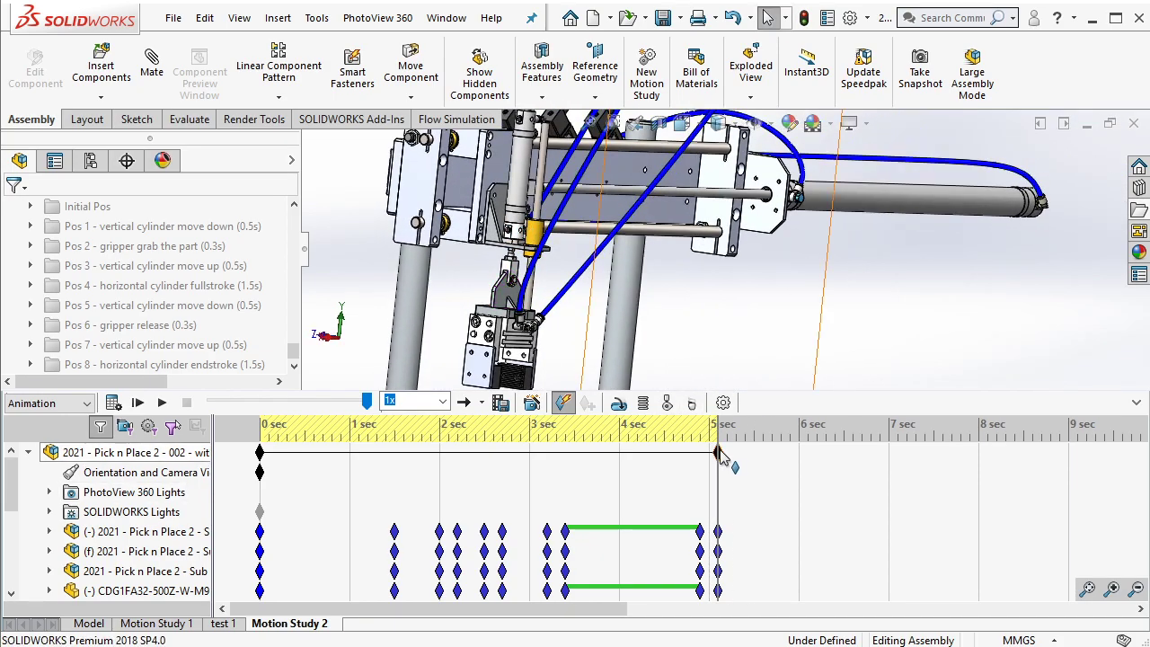
pyautogui.moveTo(718, 452); pyautogui.dragTo(762, 452)
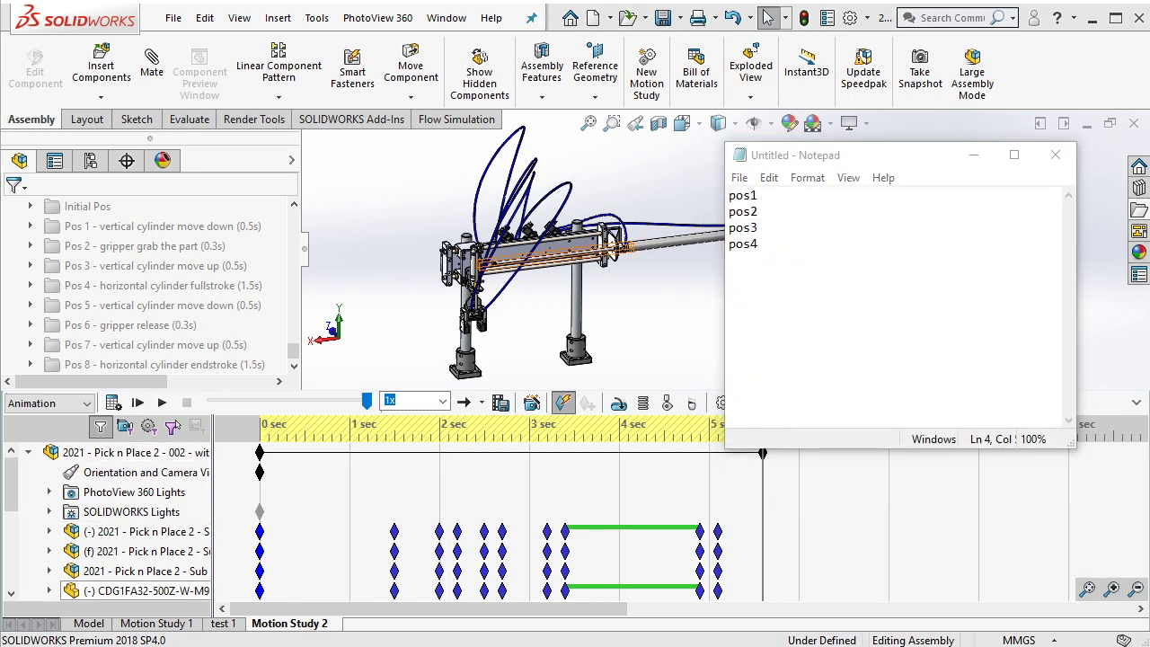
pyautogui.click(219, 304)
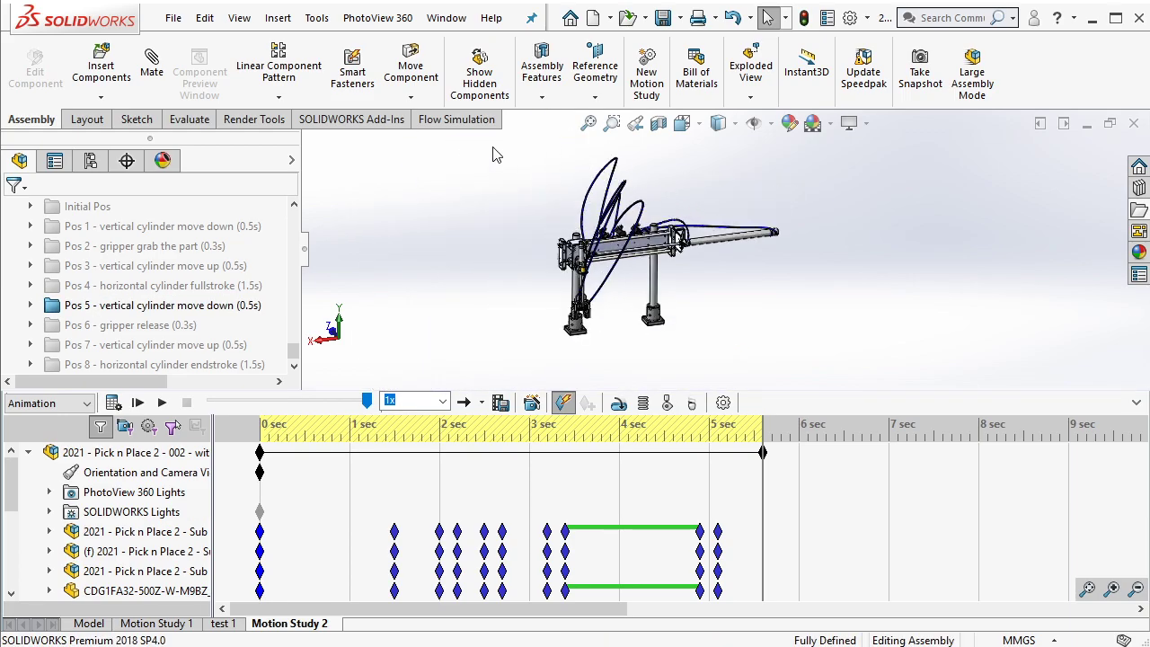
# Step: Apply the Pos 5 vertical-cylinder-down position with the whole assembly selected
pyautogui.moveTo(483, 143); pyautogui.dragTo(856, 362)
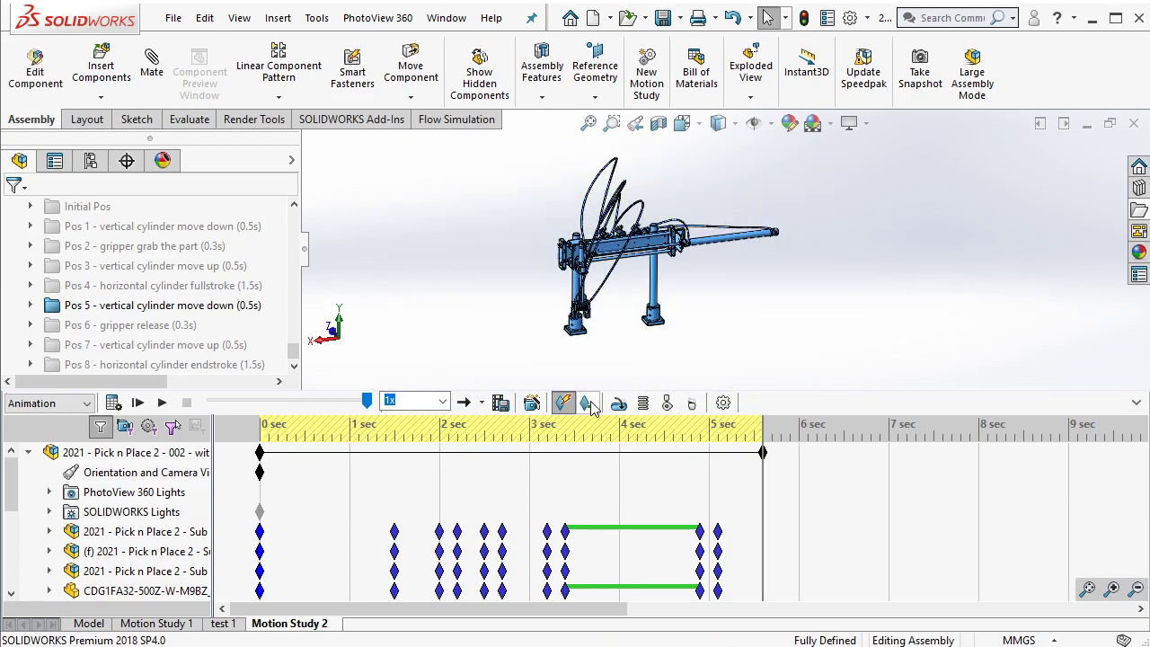
pyautogui.doubleClick(226, 305)
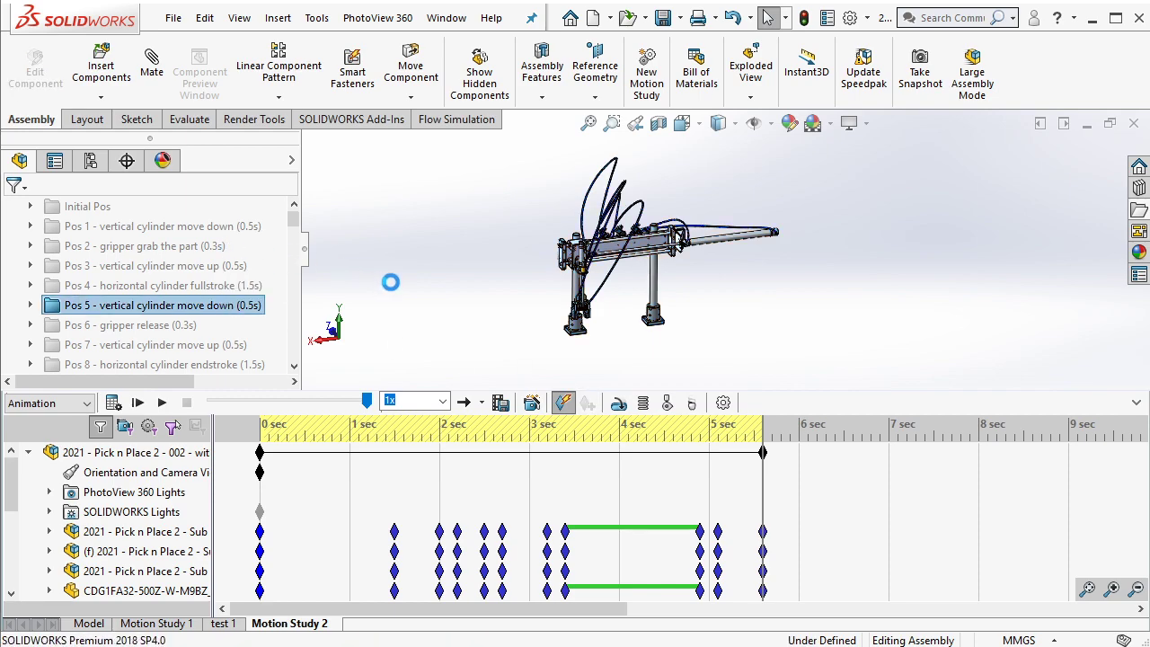
pyautogui.hotkey('alt', 'Tab')
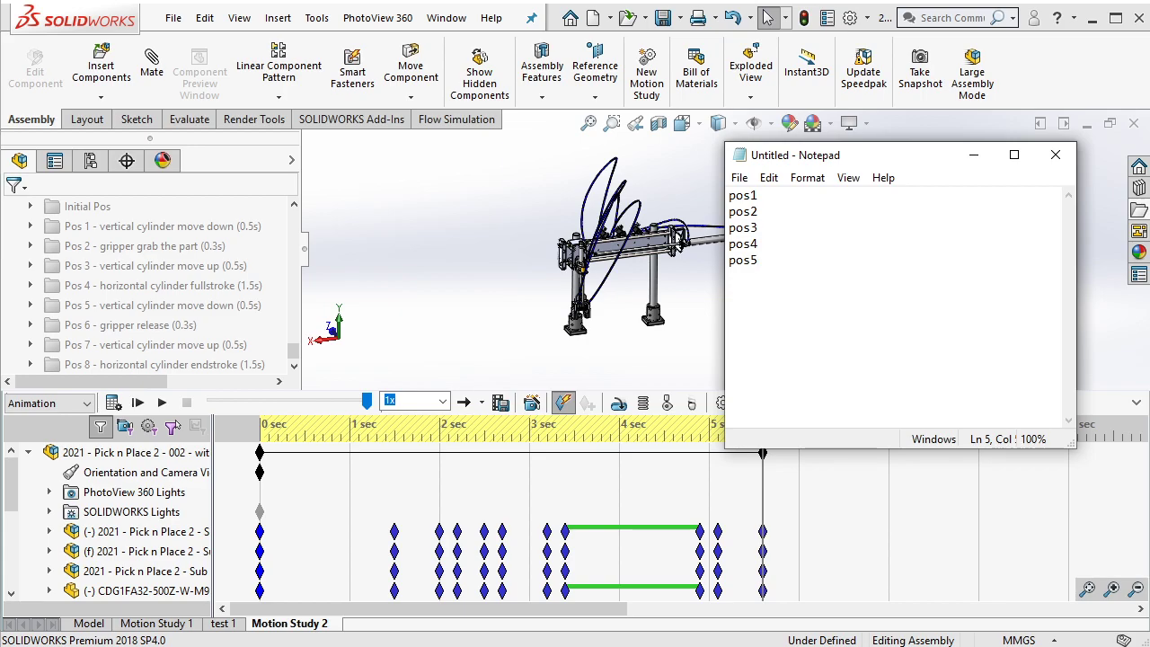
pyautogui.click(973, 155)
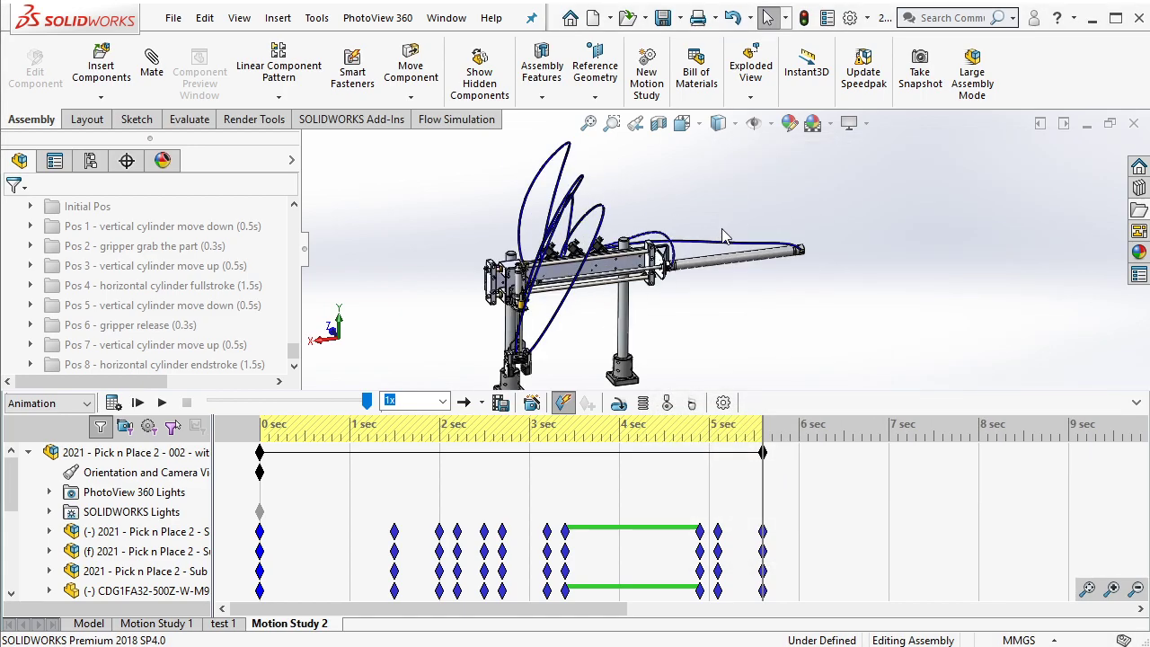
pyautogui.scroll(2, 724, 235)
# Step: Push the end key slightly later, then copy the 5.6 s keys and paste them near 5.8 s
pyautogui.moveTo(765, 457); pyautogui.dragTo(782, 467)
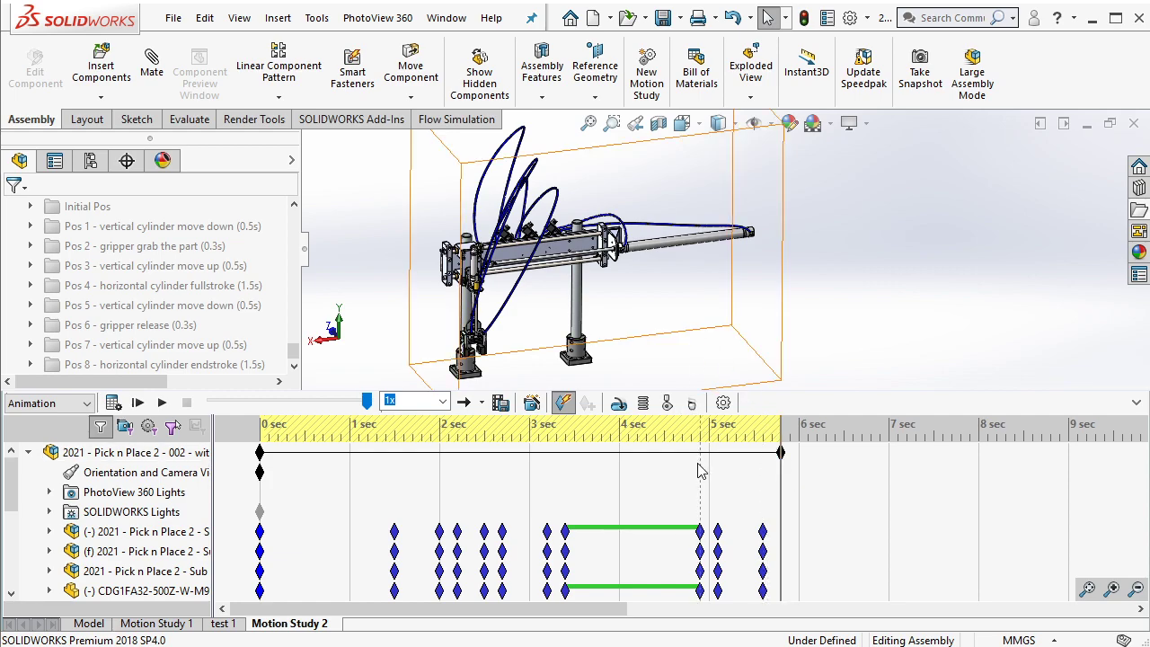
pyautogui.scroll(-3, 701, 471)
pyautogui.moveTo(808, 582); pyautogui.dragTo(744, 429)
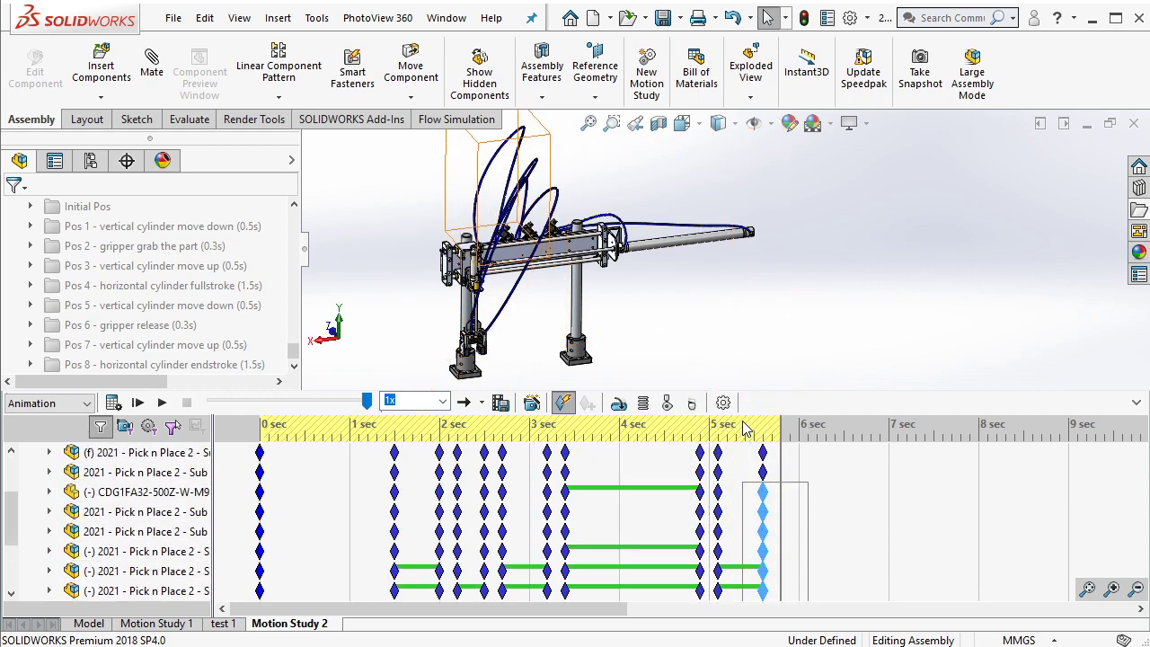
pyautogui.scroll(3, 744, 431)
pyautogui.rightClick(762, 532)
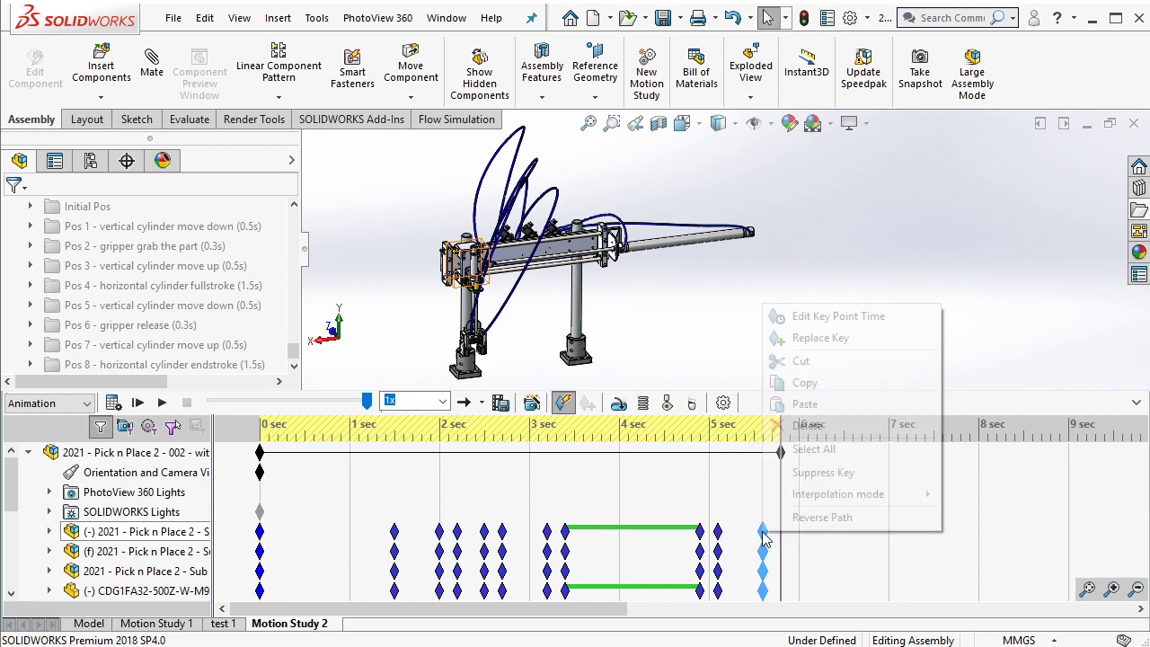
pyautogui.click(790, 383)
pyautogui.rightClick(784, 488)
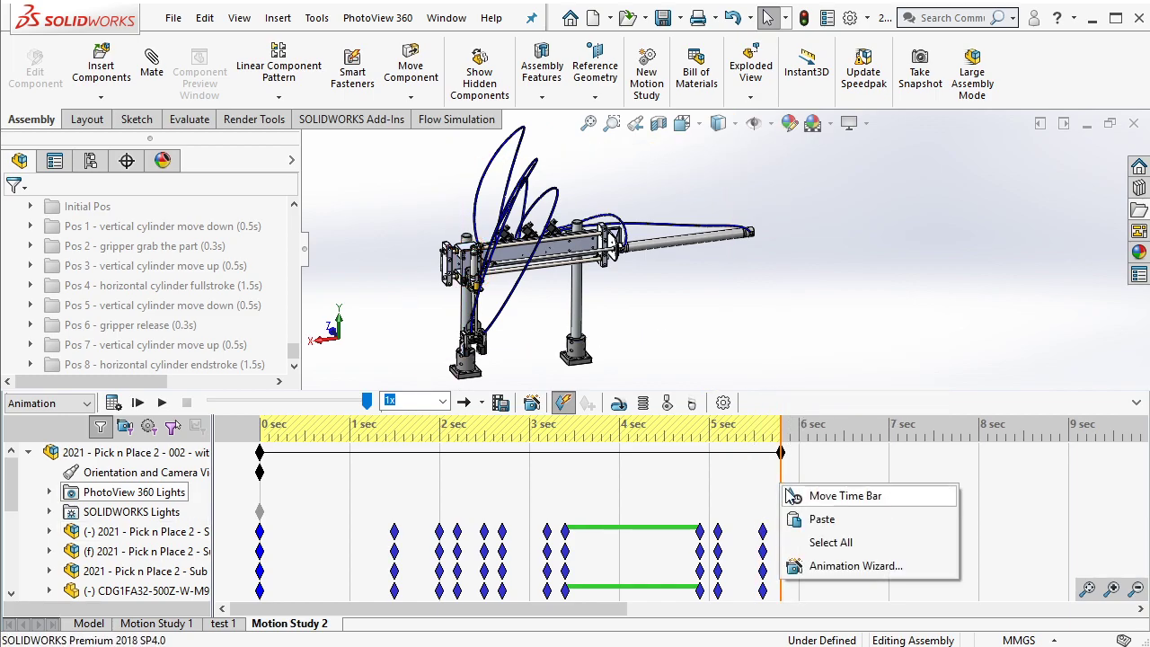
pyautogui.click(813, 520)
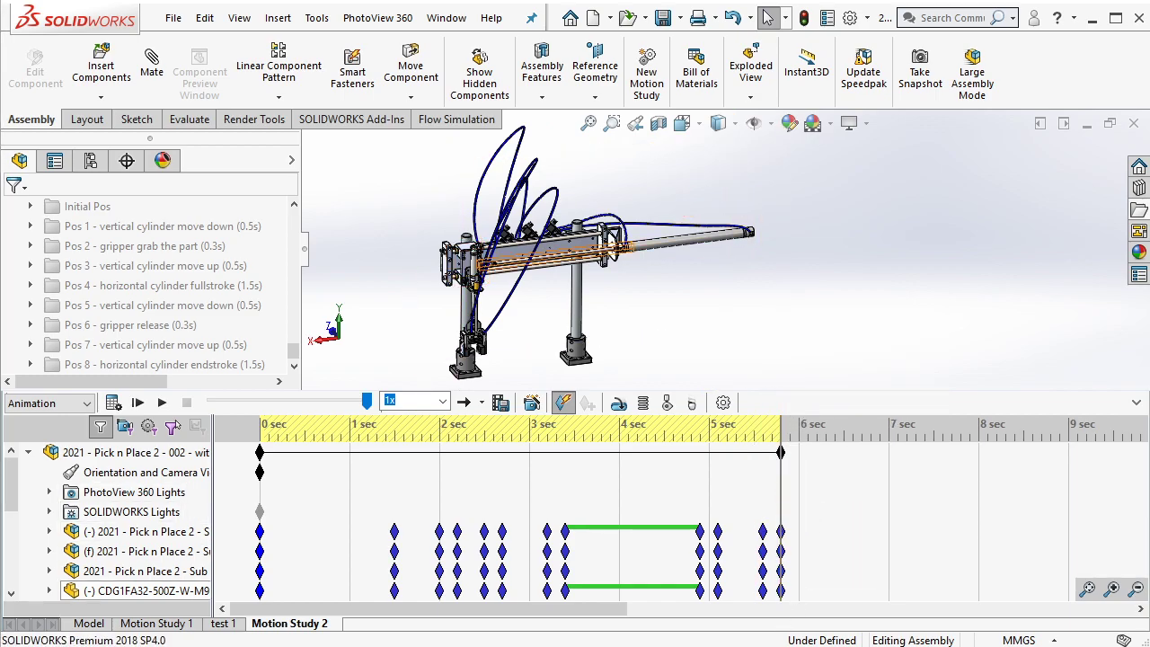
# Step: Move the study's end key to about 6 s and apply the Pos 6 gripper-release position
pyautogui.click(787, 453)
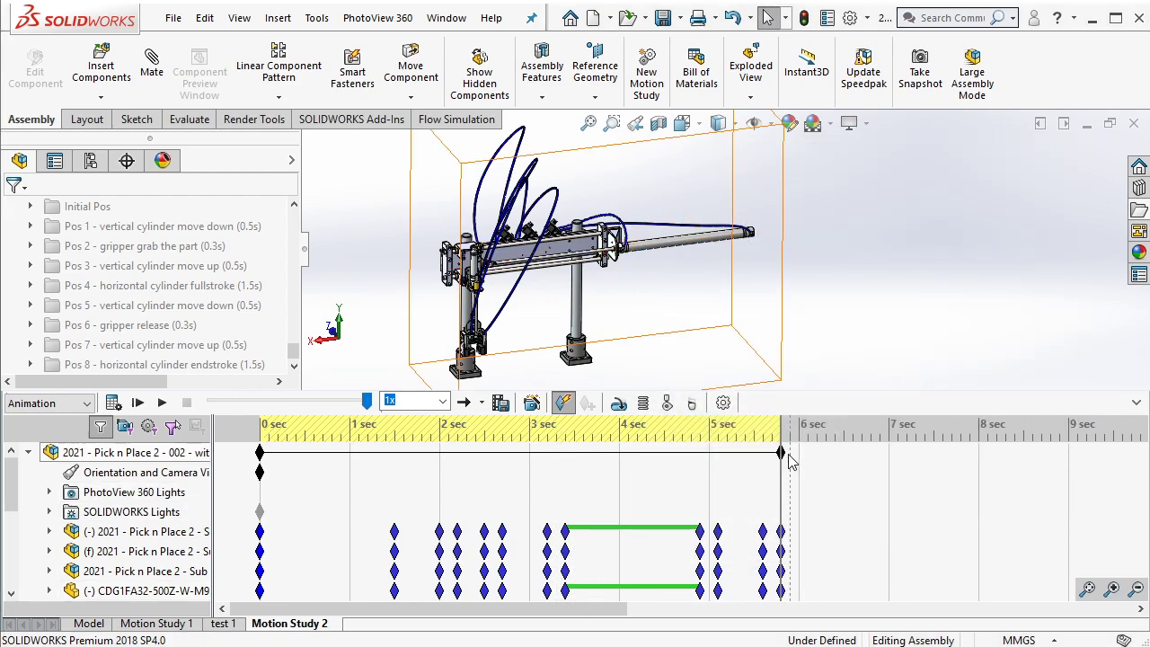
pyautogui.moveTo(788, 460); pyautogui.dragTo(809, 486)
pyautogui.click(179, 331)
pyautogui.click(188, 267)
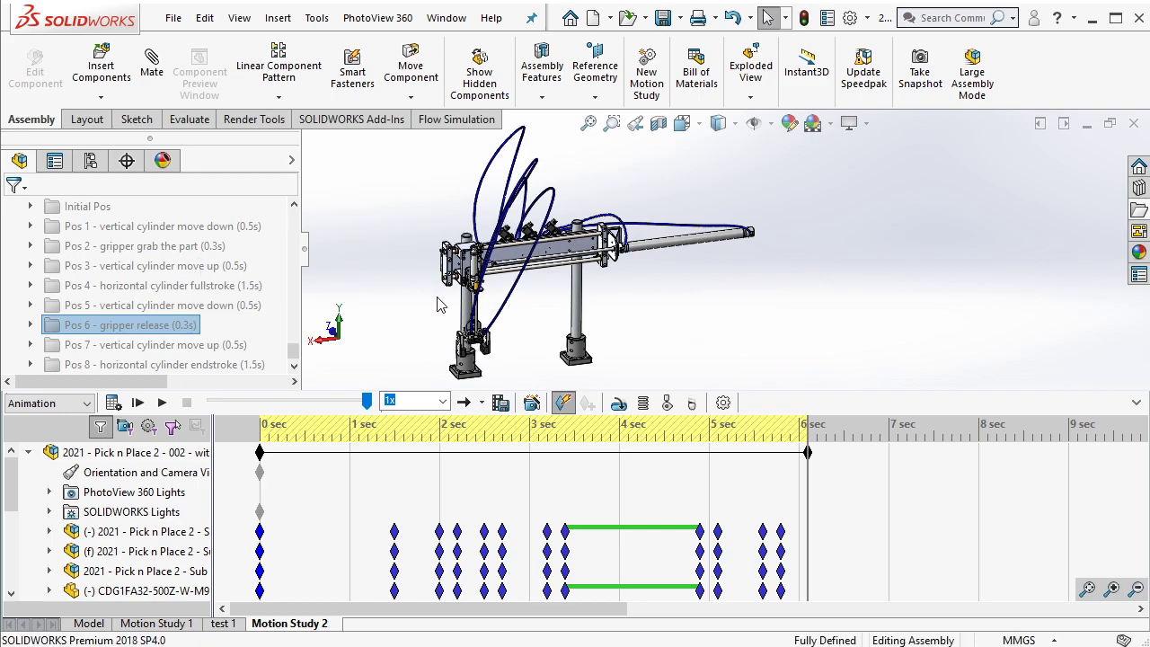
# Step: Select the whole assembly, apply the Pos 6 gripper-release pose, and move the end key from 6 s to 6.5 s
pyautogui.moveTo(530, 163); pyautogui.dragTo(905, 365)
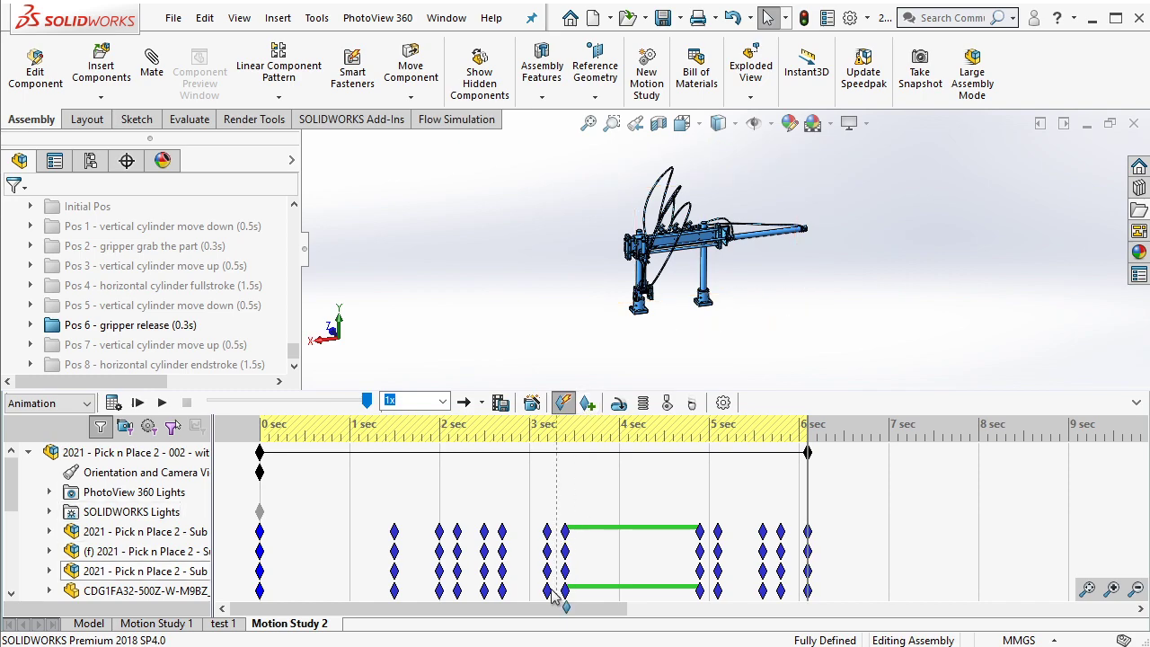
pyautogui.hotkey('alt', 'Tab')
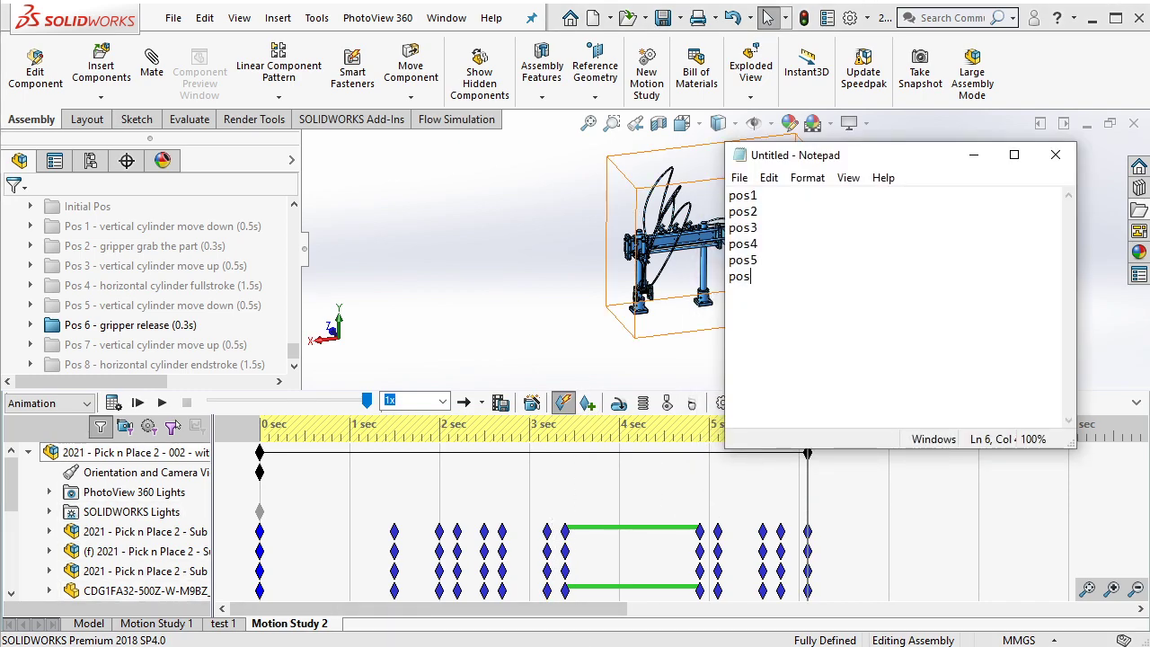
pyautogui.click(973, 155)
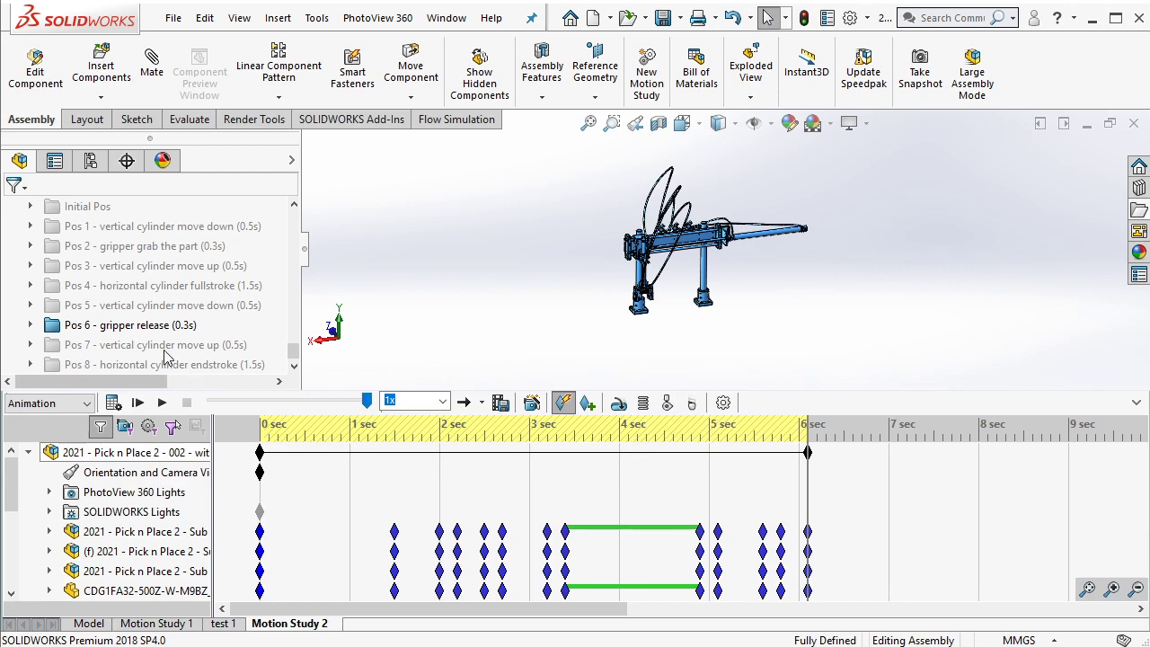
pyautogui.click(172, 321)
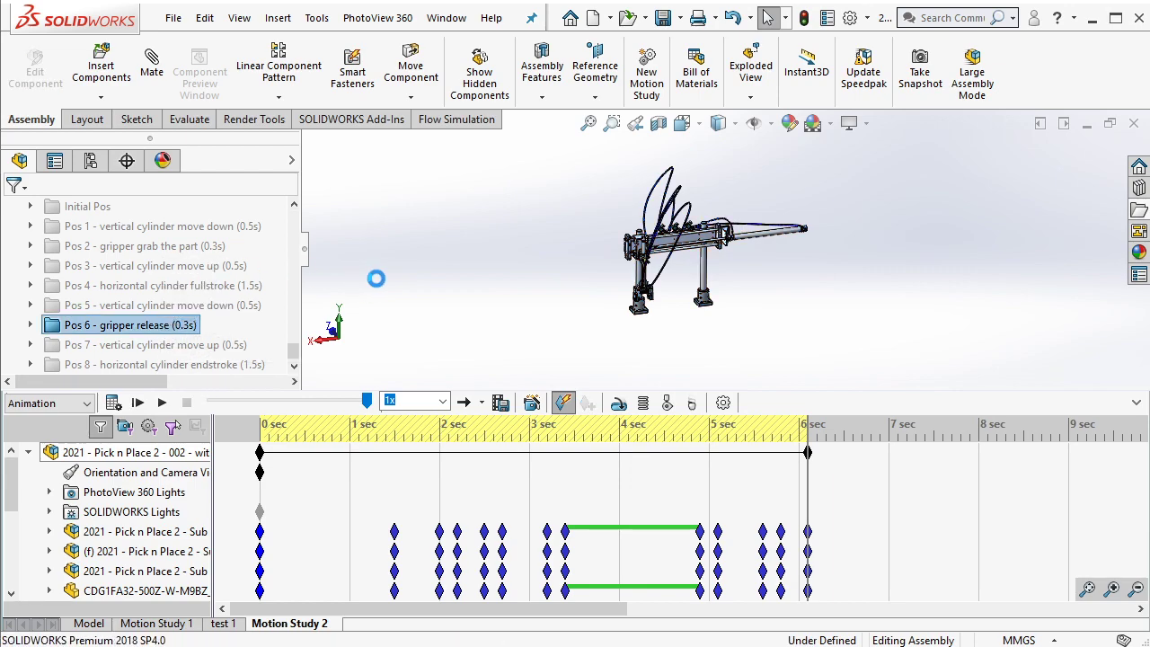
pyautogui.moveTo(807, 453); pyautogui.dragTo(853, 453)
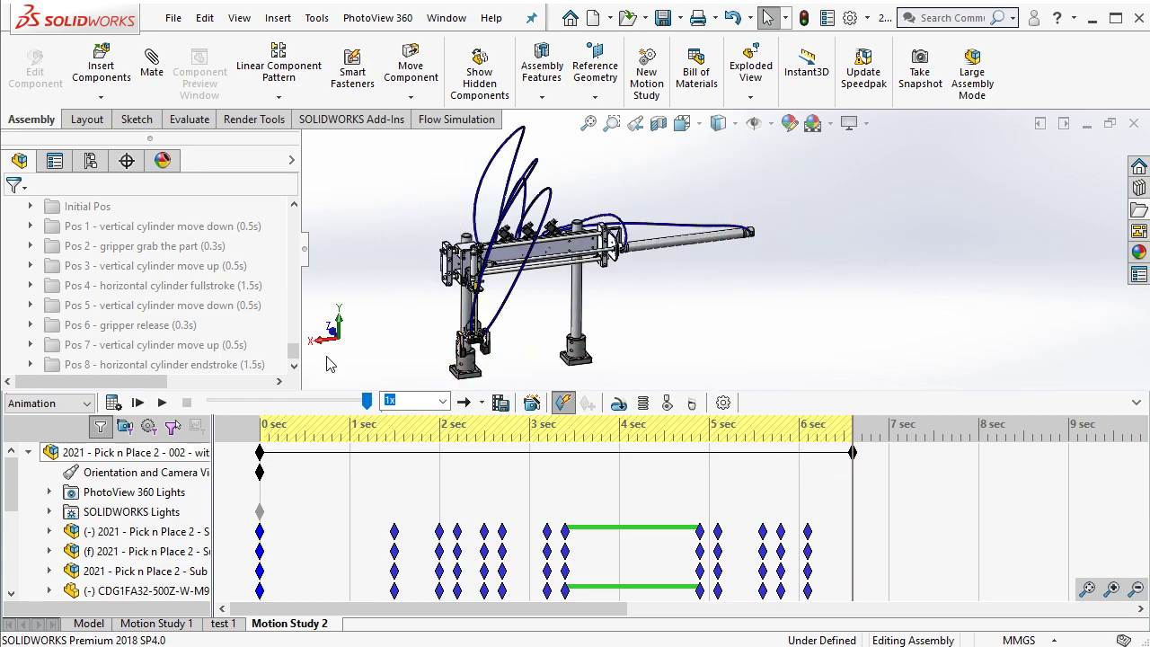
# Step: Apply the Pos 7 vertical-cylinder-up position with the whole assembly selected
pyautogui.click(225, 344)
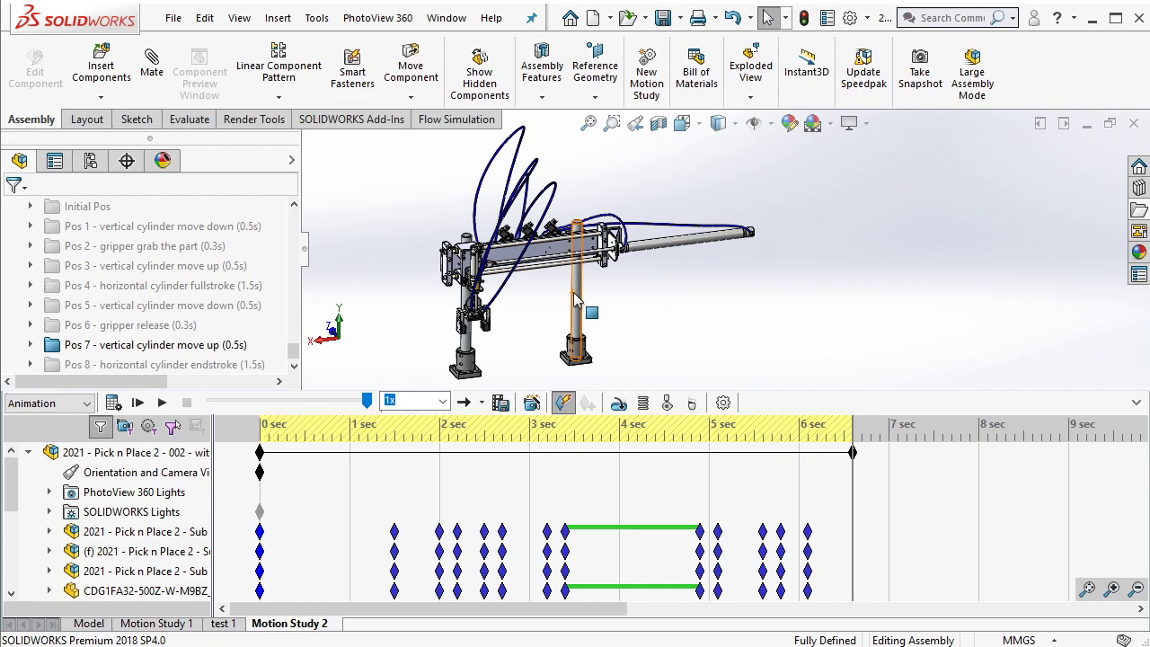
pyautogui.scroll(3, 742, 197)
pyautogui.moveTo(864, 156); pyautogui.dragTo(544, 358)
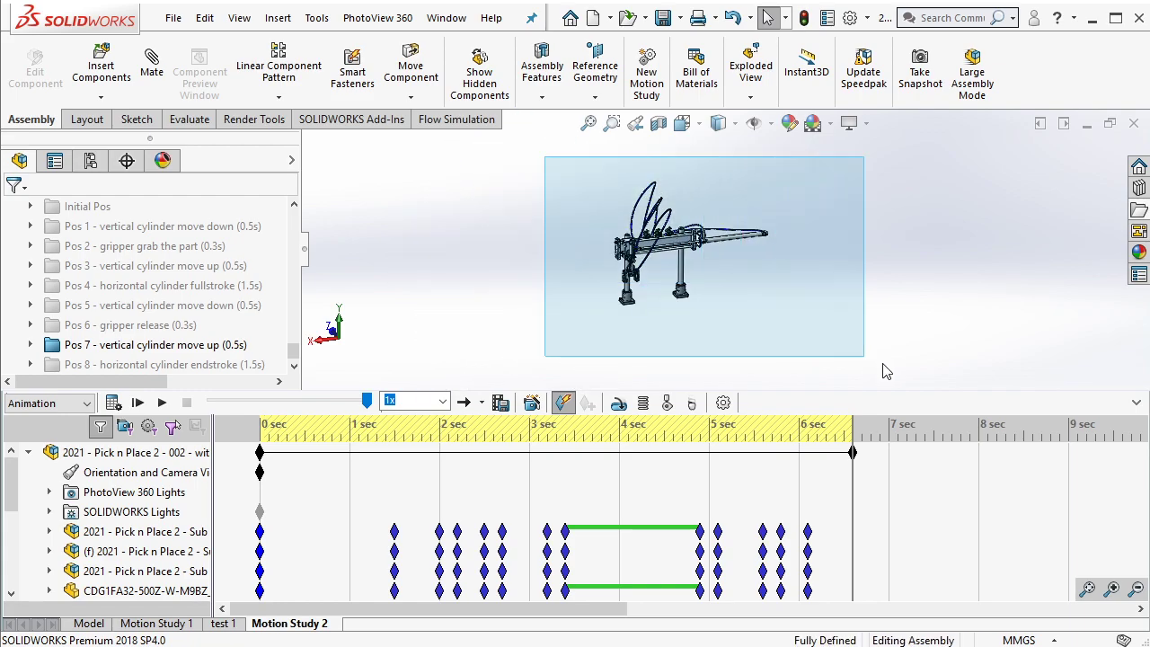
pyautogui.hotkey('alt', 'Tab')
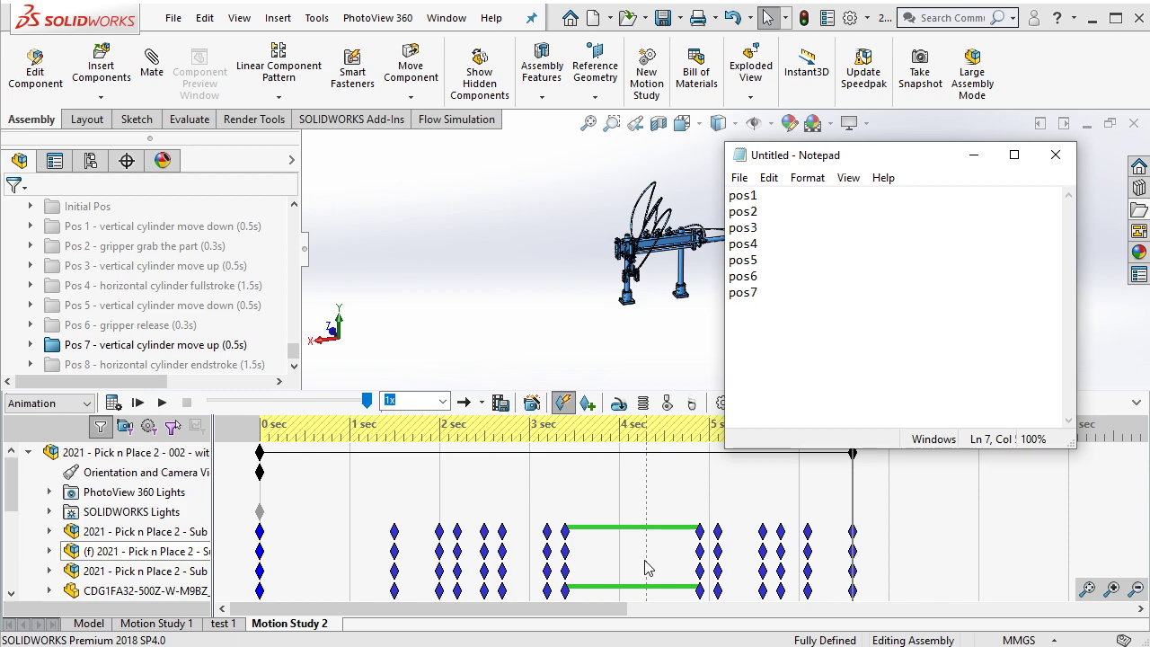
pyautogui.click(973, 155)
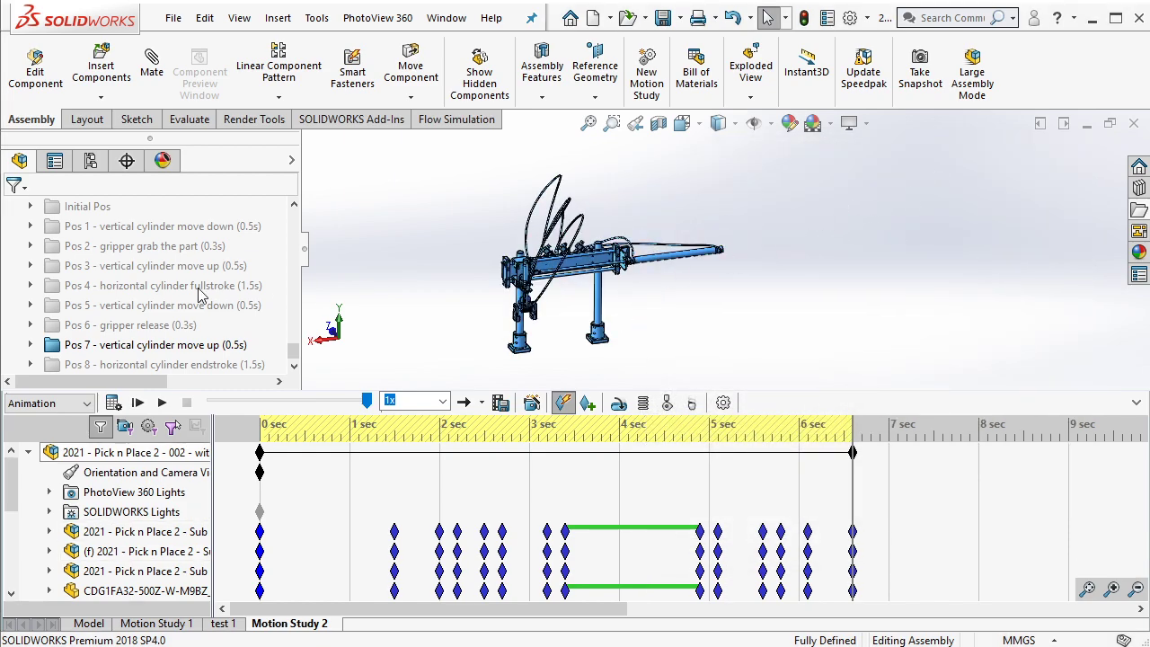
pyautogui.click(167, 350)
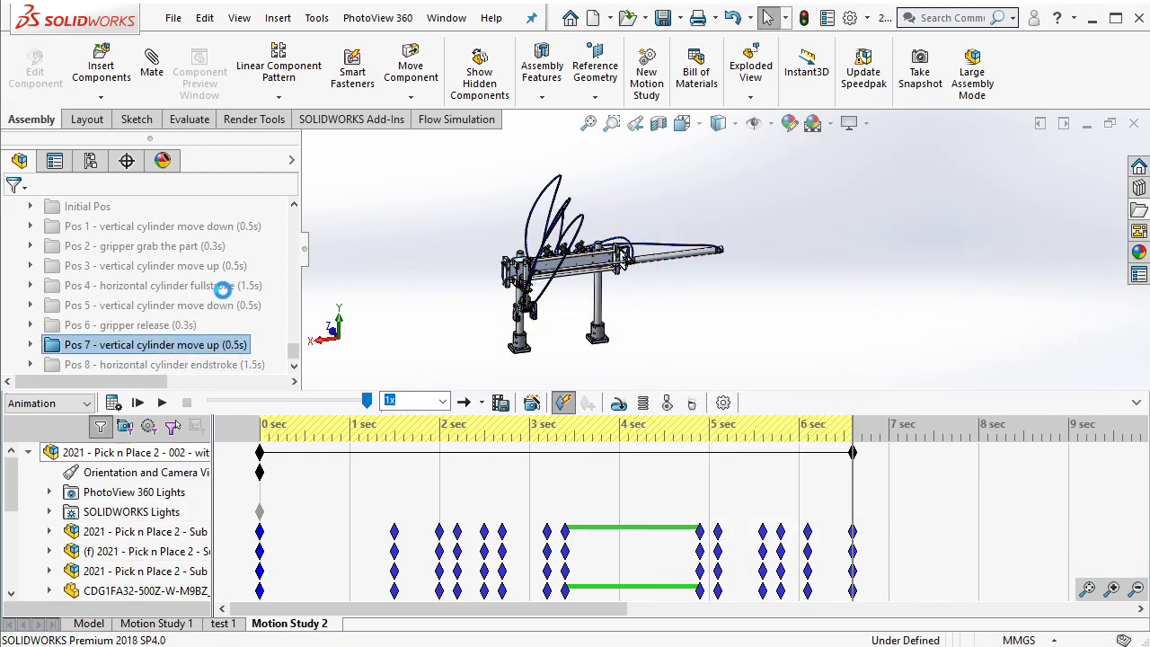
# Step: Copy the 6.6 s keys and place a new key at about 6.8 s
pyautogui.click(866, 530)
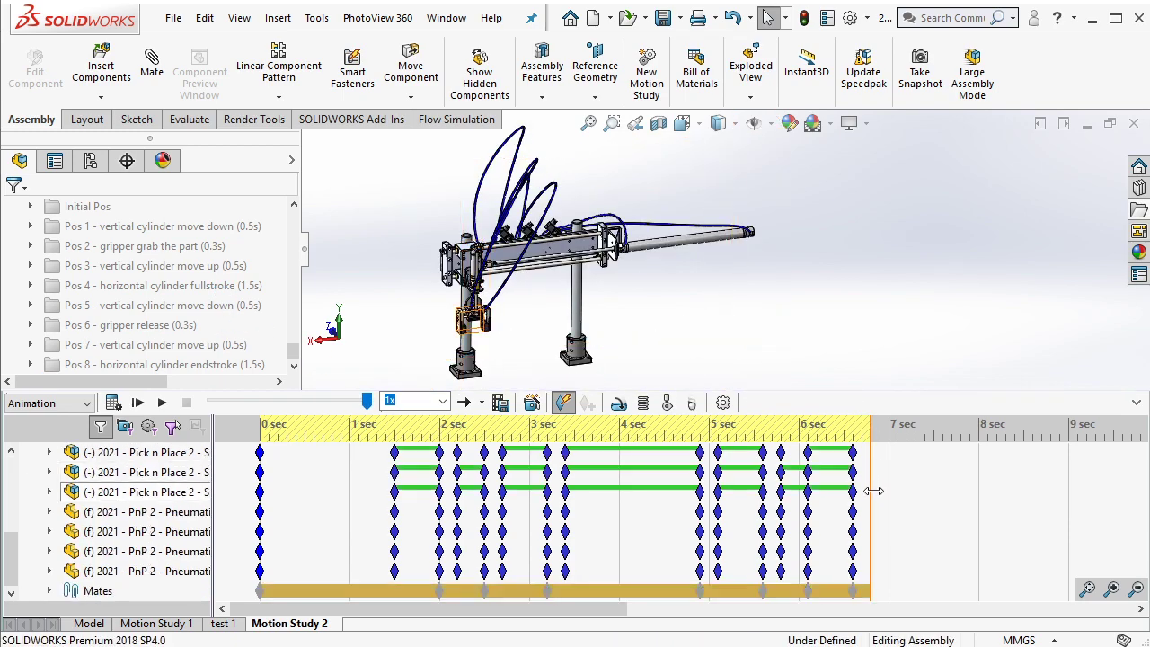
pyautogui.scroll(-3, 862, 503)
pyautogui.moveTo(886, 568); pyautogui.dragTo(836, 447)
pyautogui.scroll(3, 836, 449)
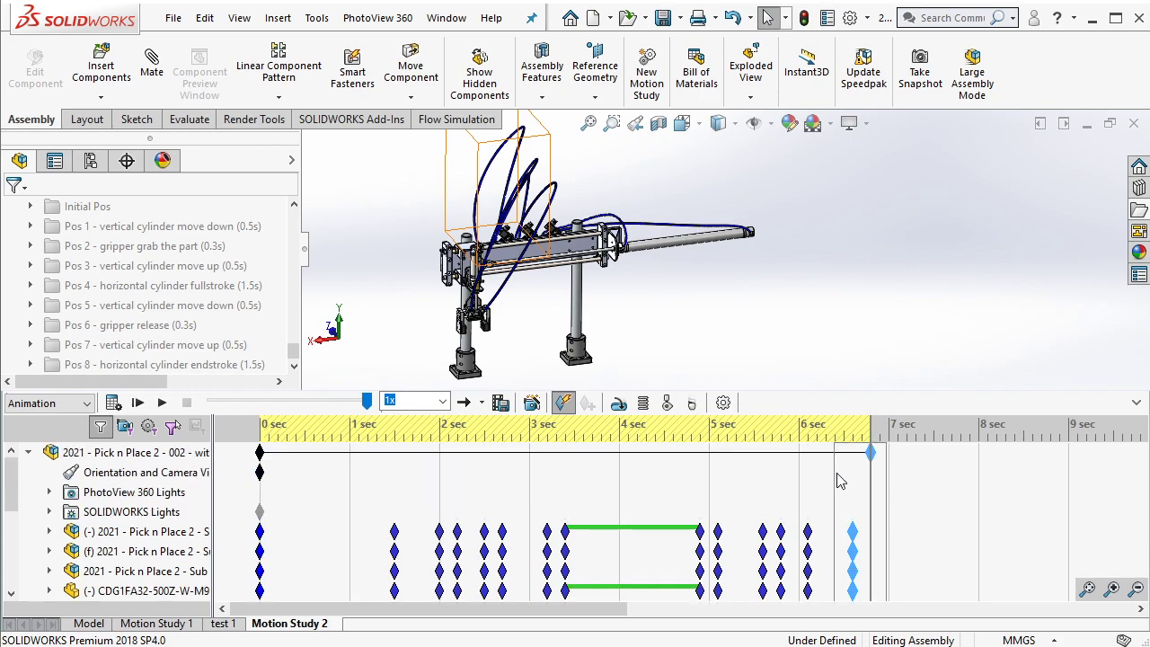
pyautogui.rightClick(852, 529)
pyautogui.click(892, 381)
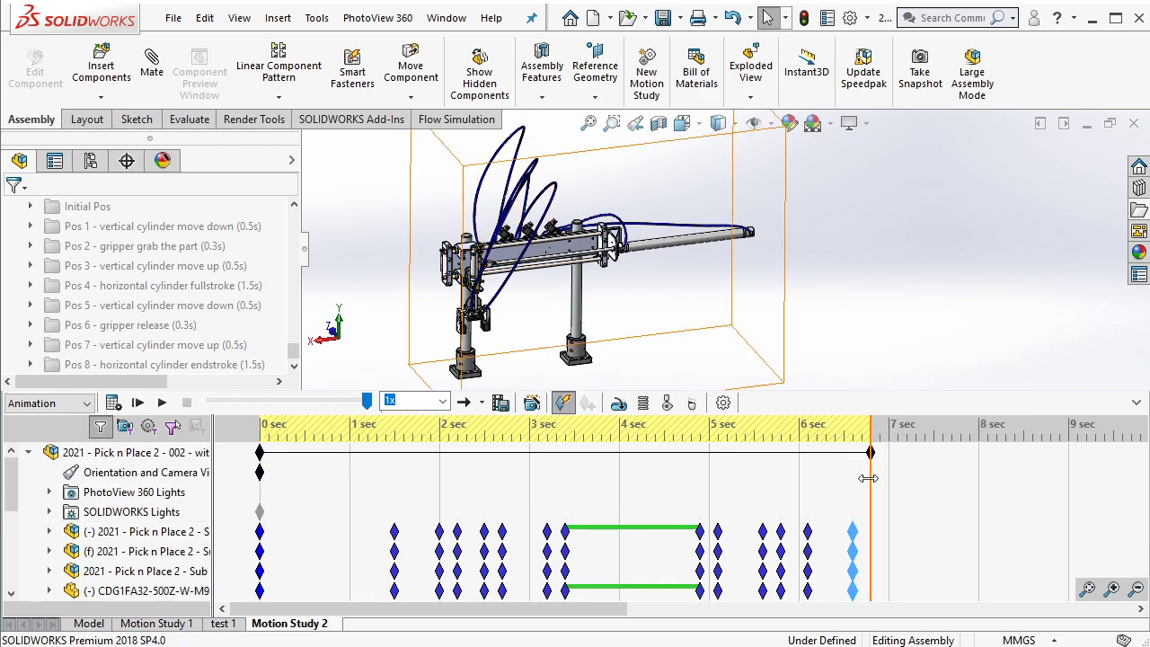
pyautogui.rightClick(869, 479)
pyautogui.click(907, 558)
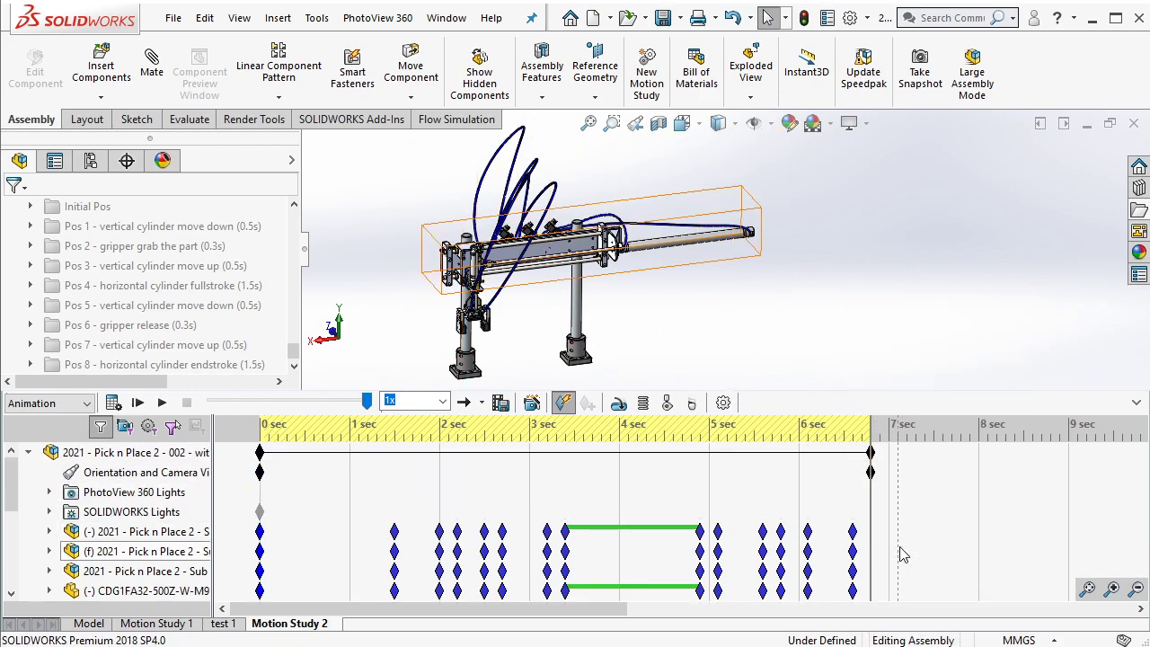
# Step: Delete the stray 6.8 s keys, move the end key to 6.8 s, and paste the copied keys there
pyautogui.rightClick(871, 471)
pyautogui.click(913, 410)
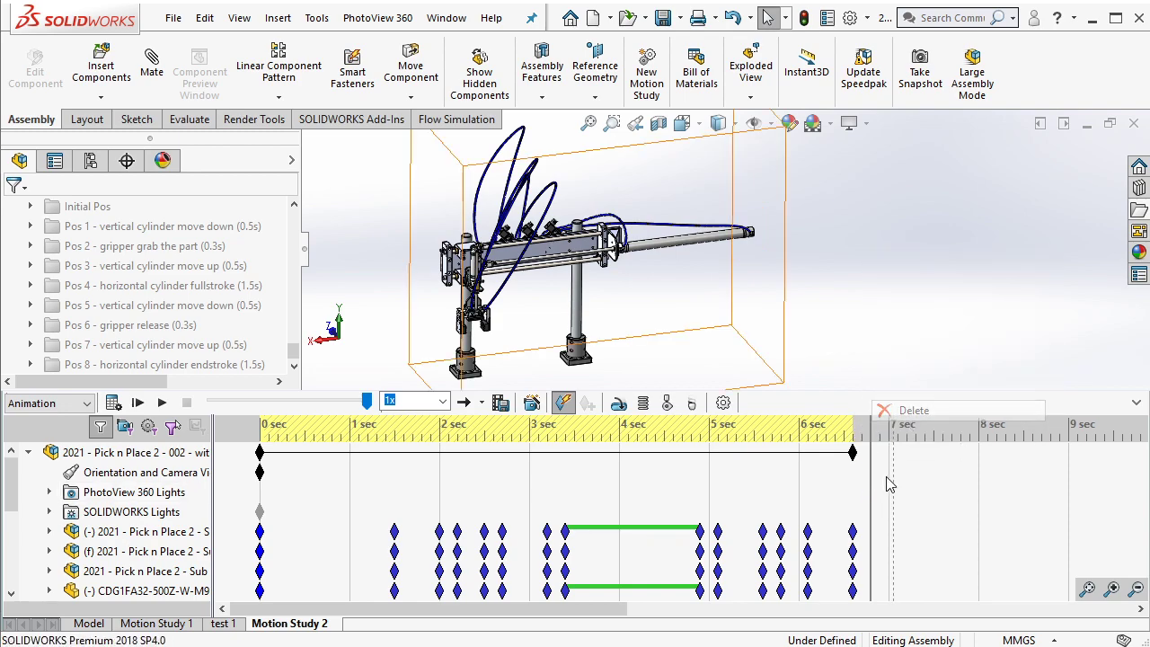
pyautogui.moveTo(853, 453); pyautogui.dragTo(878, 478)
pyautogui.rightClick(883, 485)
pyautogui.click(893, 525)
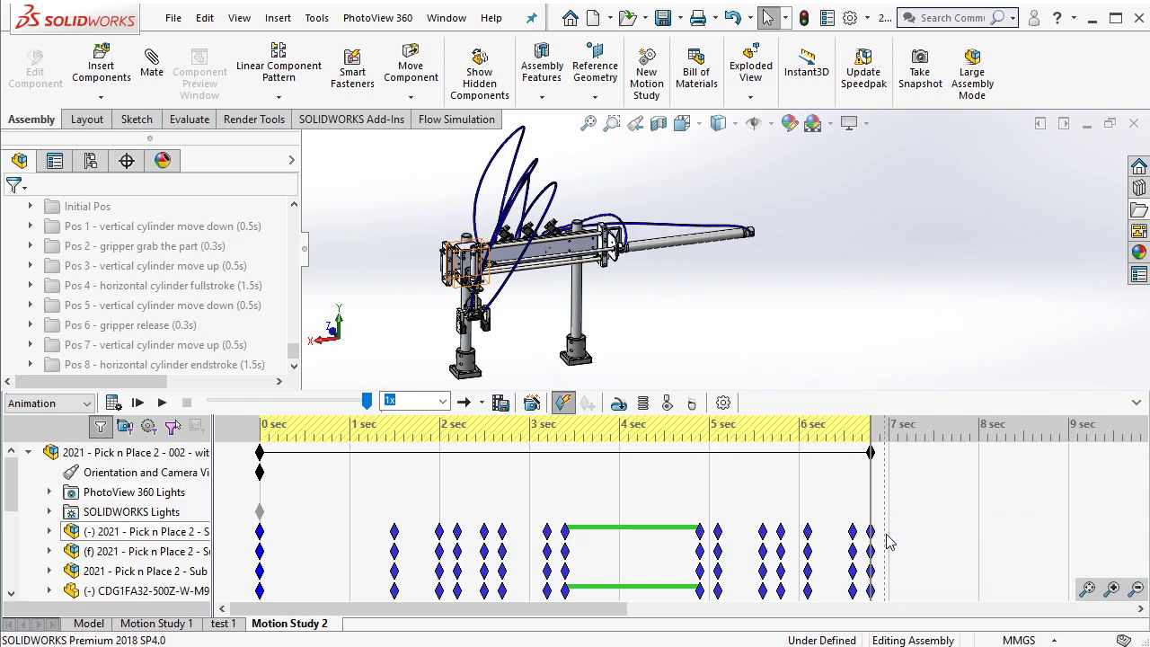
pyautogui.click(870, 454)
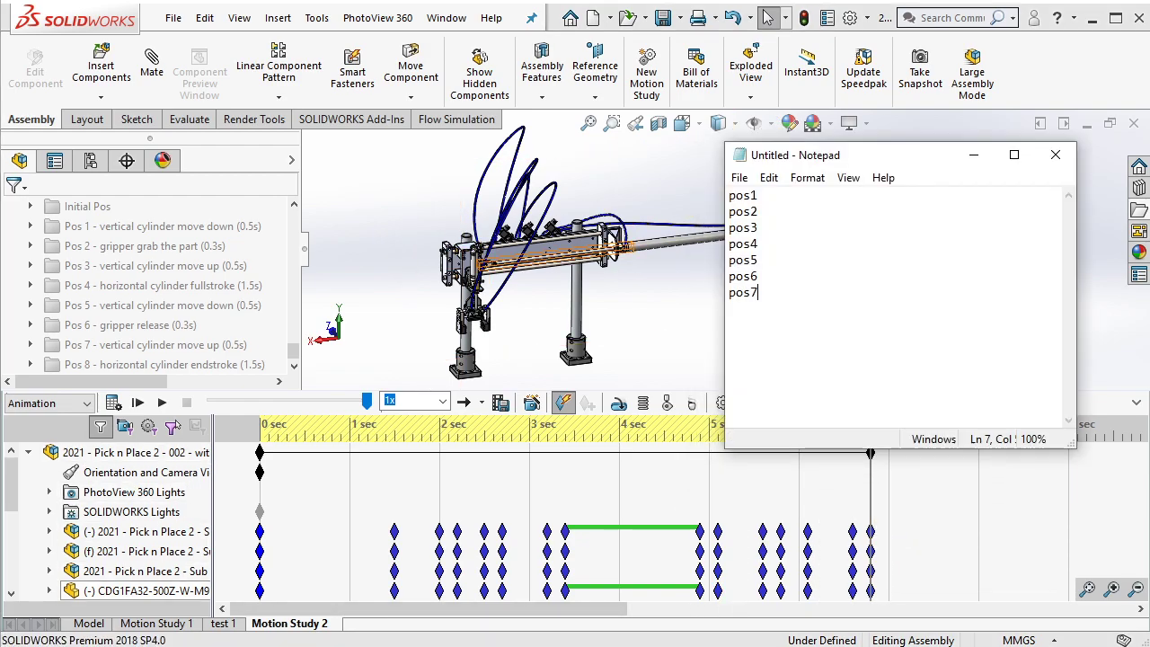
# Step: Move the end key out to about 8.3 s and apply the Pos 8 horizontal-cylinder-endstroke position
pyautogui.moveTo(871, 454); pyautogui.dragTo(950, 476)
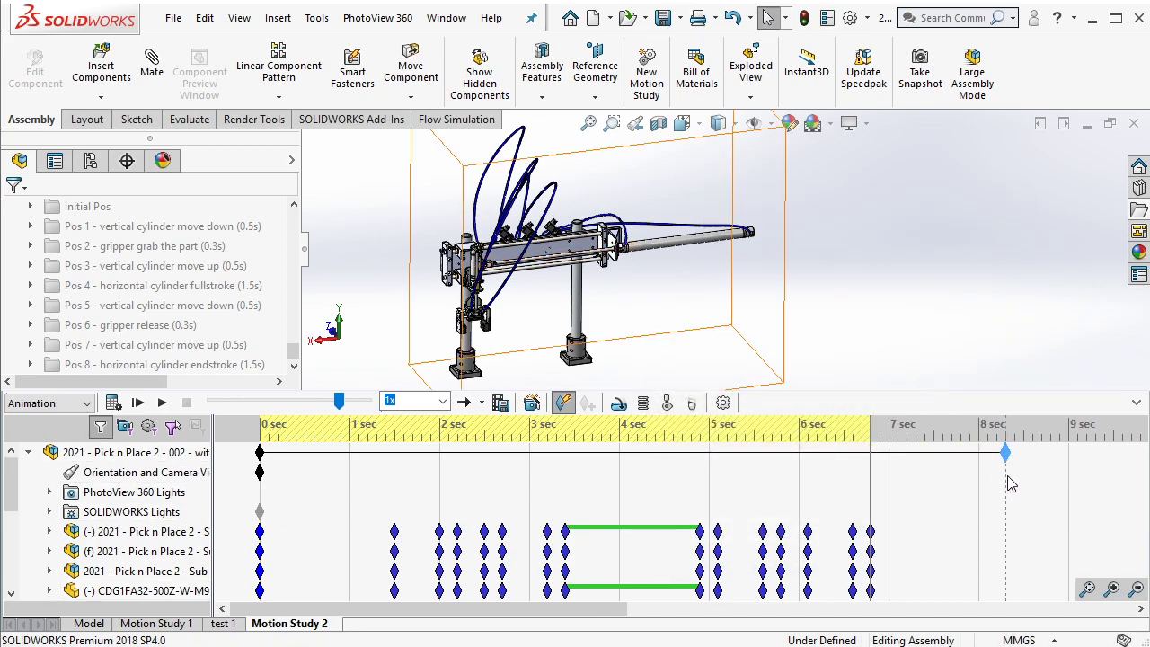
pyautogui.moveTo(1011, 483); pyautogui.dragTo(1011, 483)
pyautogui.click(260, 363)
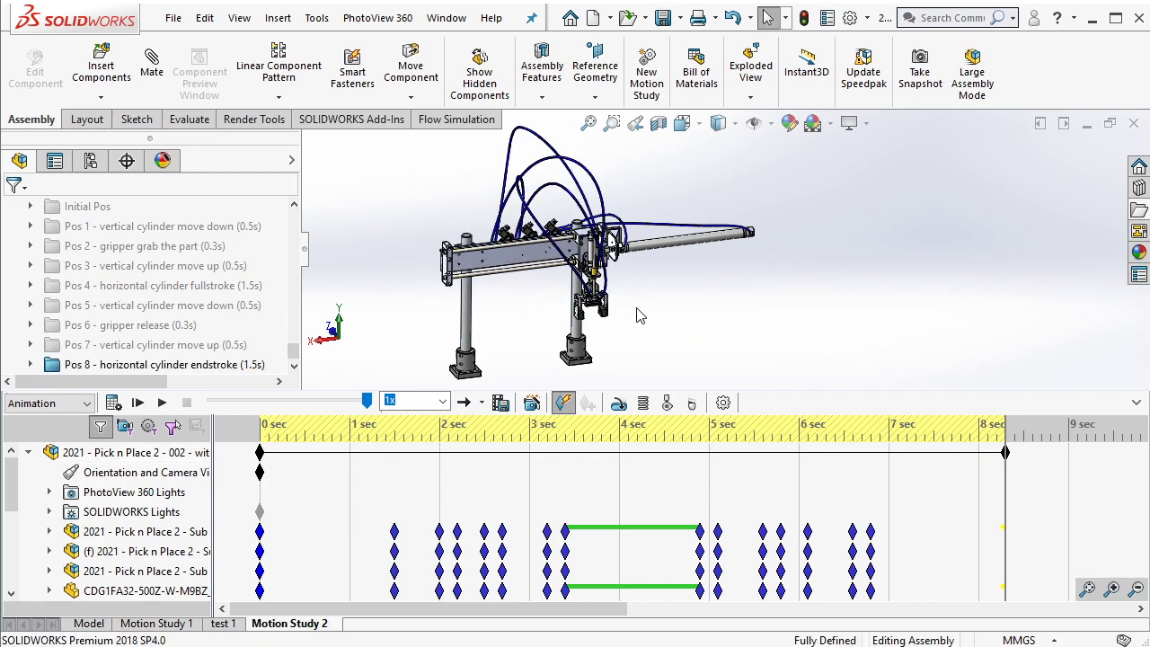
# Step: Select the assembly, add the Pos 8 endstroke keys, and extend the study's end to 9 seconds
pyautogui.scroll(-3, 640, 315)
pyautogui.scroll(5, 640, 314)
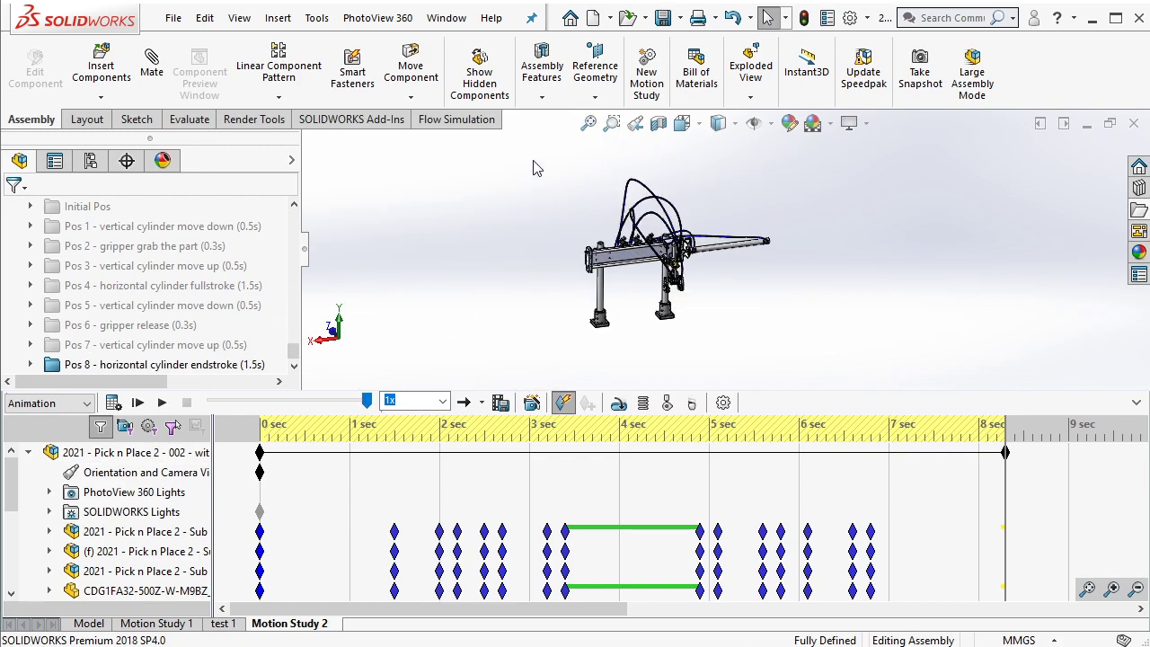
pyautogui.moveTo(531, 160); pyautogui.dragTo(858, 379)
pyautogui.click(266, 365)
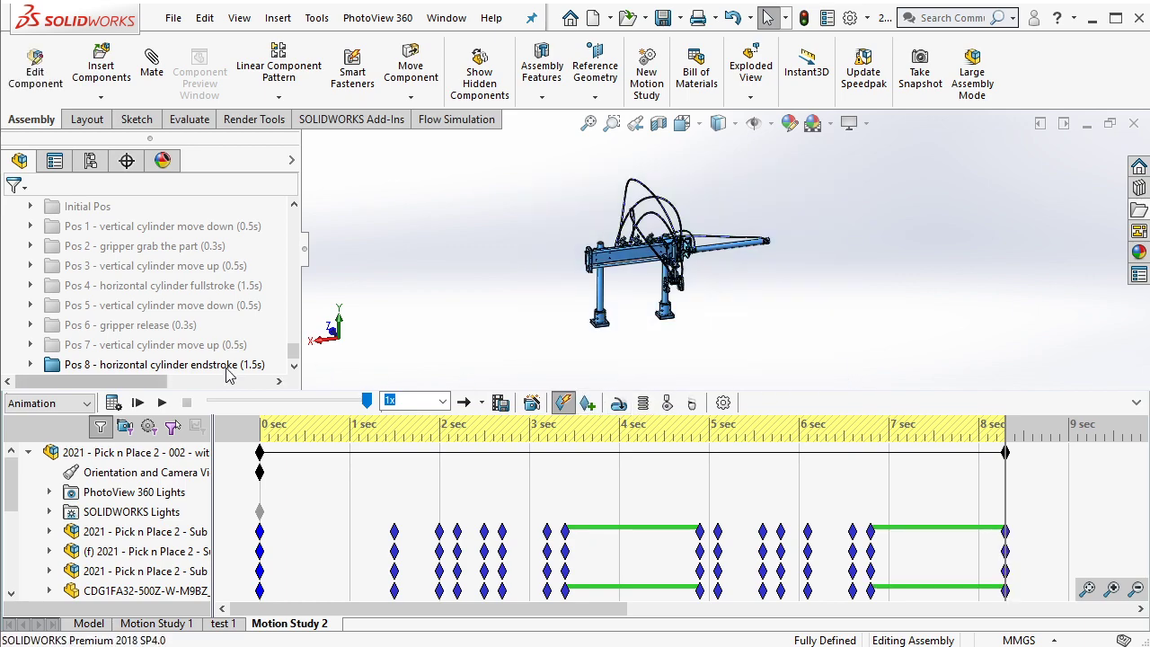
pyautogui.click(1008, 485)
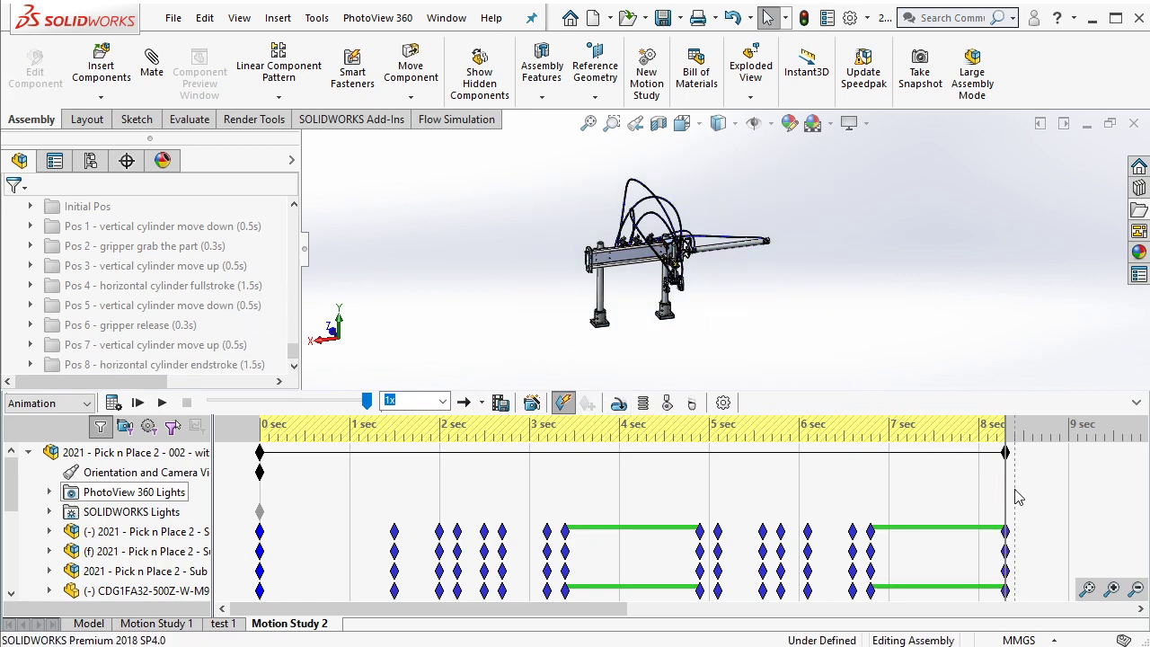
pyautogui.moveTo(1007, 460); pyautogui.dragTo(1068, 474)
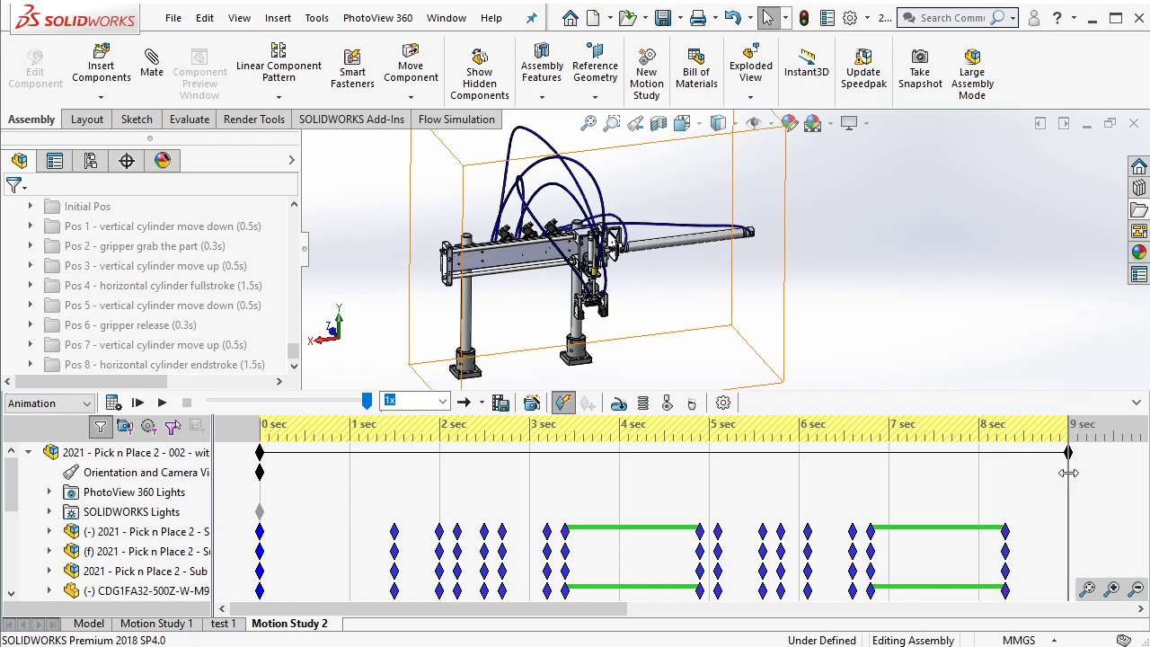
# Step: Add a 10 mm/s constant-speed linear actuator on the stand base's bottom face, then select the pos1–pos7 notes
pyautogui.click(619, 405)
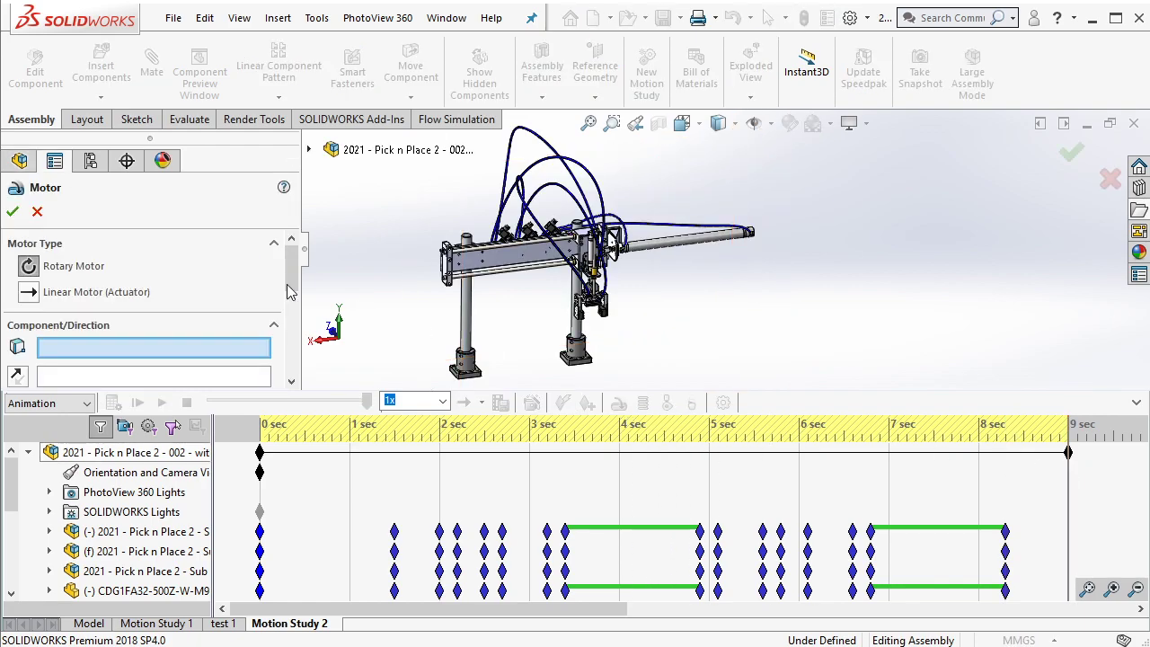
pyautogui.click(30, 292)
pyautogui.scroll(-2, 516, 369)
pyautogui.scroll(-3, 516, 368)
pyautogui.scroll(-4, 516, 369)
pyautogui.click(490, 353)
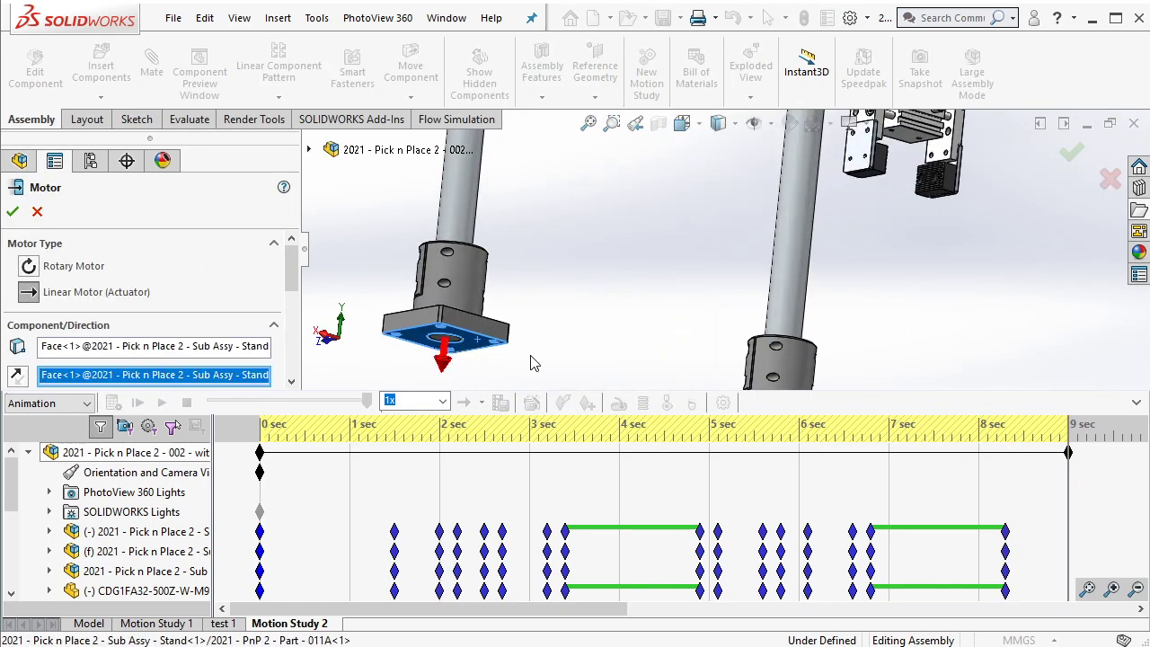
pyautogui.scroll(3, 530, 363)
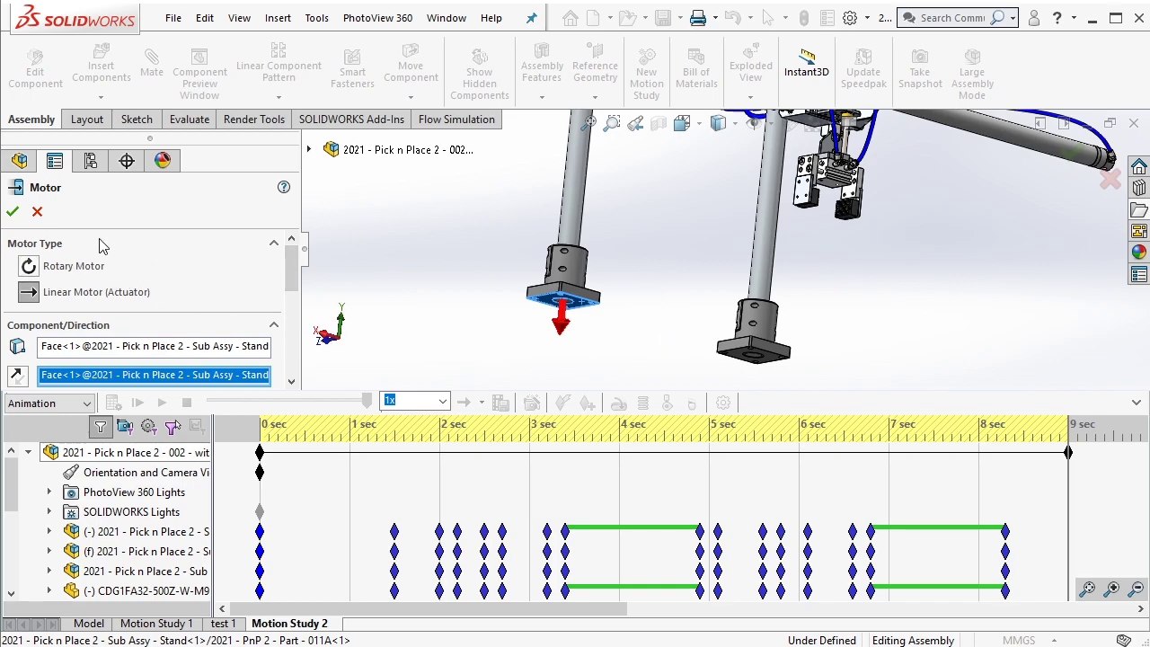
pyautogui.scroll(-3, 77, 256)
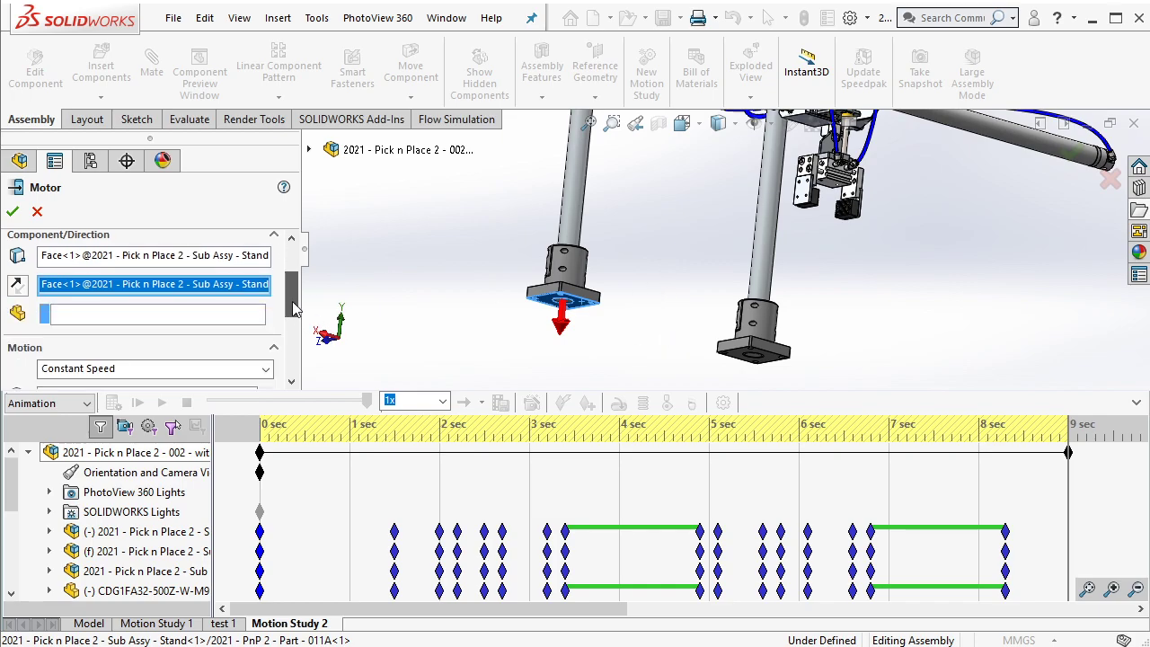
pyautogui.click(12, 213)
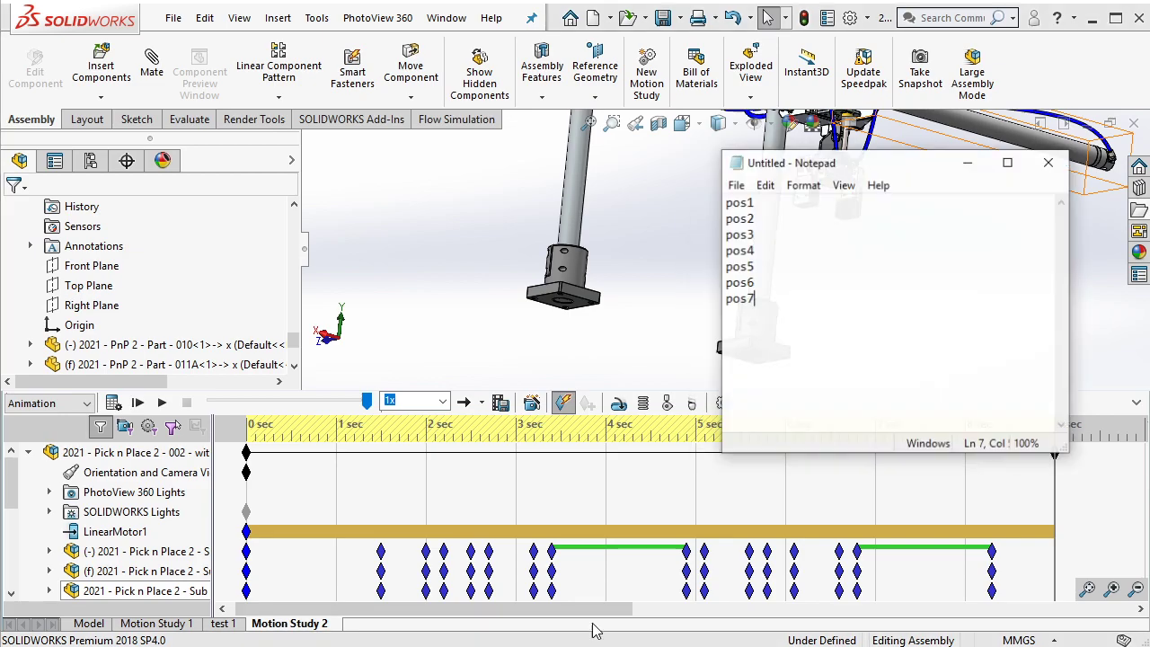
pyautogui.moveTo(835, 325); pyautogui.dragTo(745, 176)
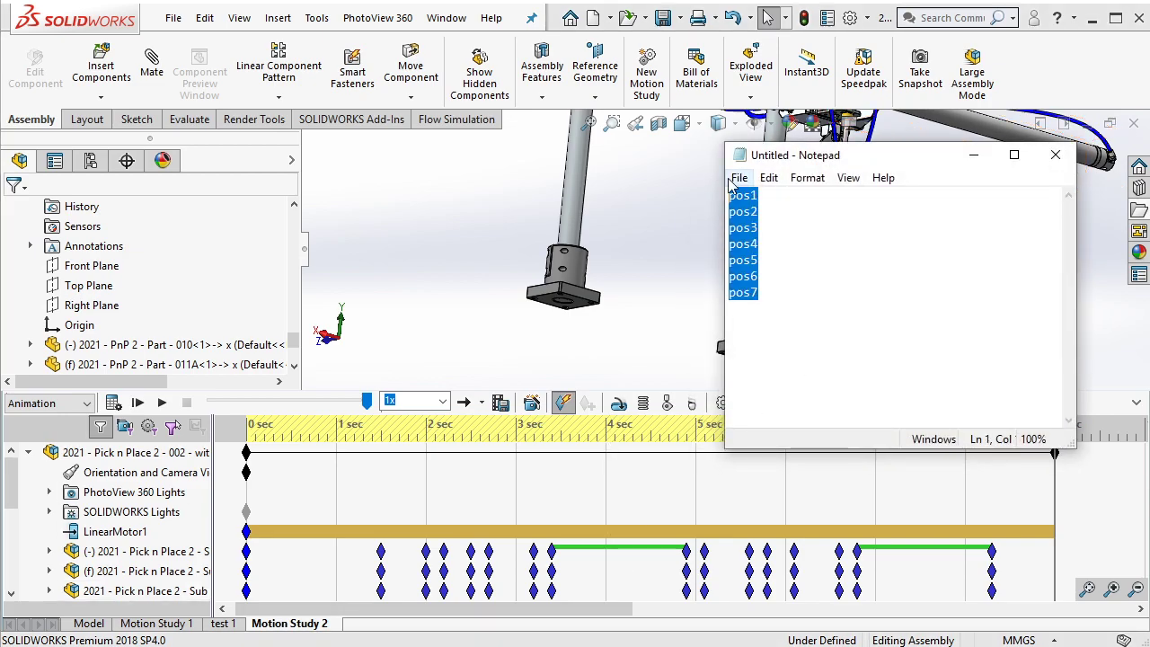
# Step: Cut the pos1–pos7 notes, delete the remaining Notepad text, and minimize Notepad
pyautogui.hotkey('ctrl', 'x')
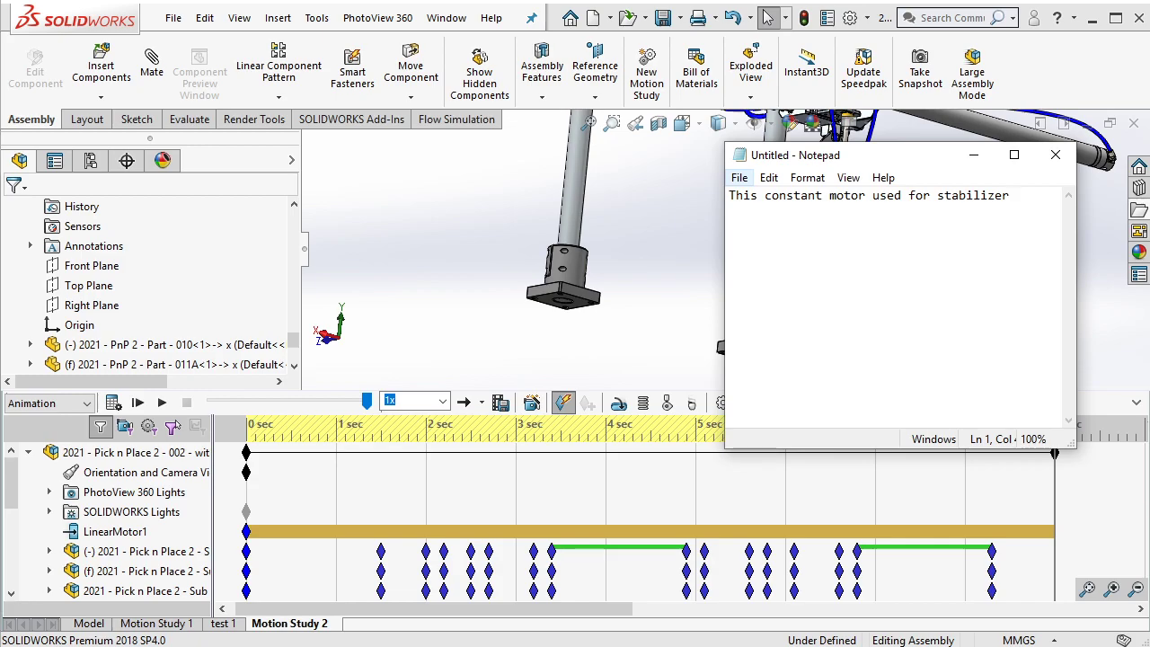
pyautogui.hotkey('ctrl', 'a')
pyautogui.press('BackSpace')
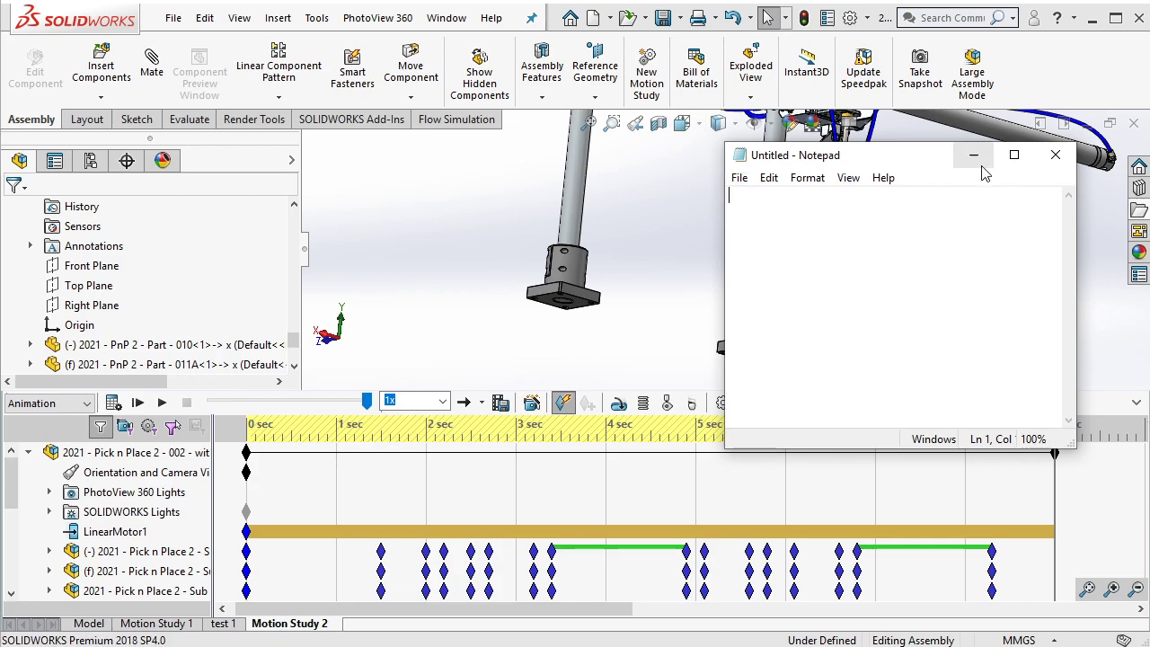
pyautogui.click(973, 155)
# Step: Rotate the view around the gantry assembly and save the assembly
pyautogui.scroll(5, 939, 234)
pyautogui.moveTo(899, 216); pyautogui.dragTo(718, 112, button='middle')
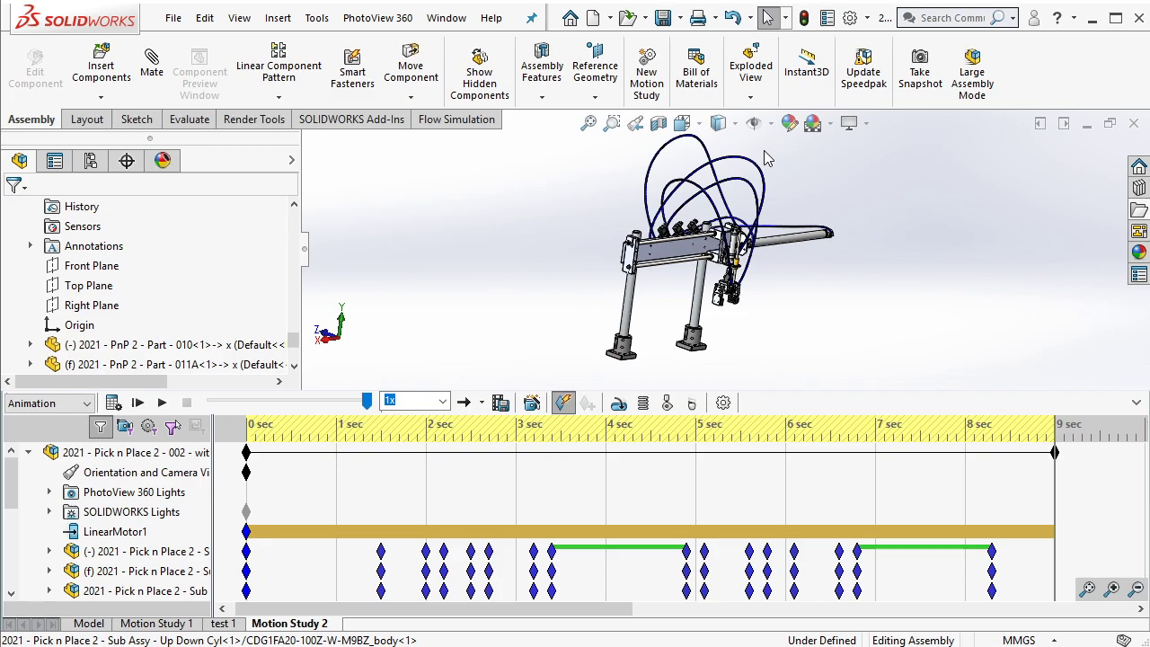
pyautogui.hotkey('ctrl', 's')
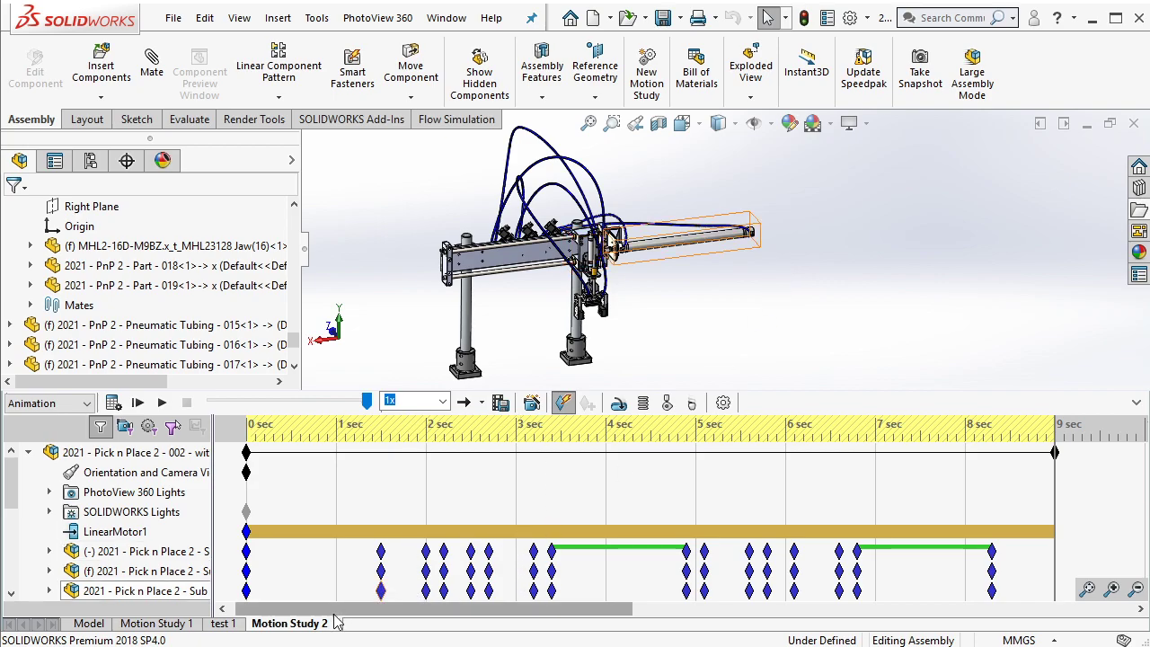
# Step: Rename Motion Study 2 to view1 and calculate the study
pyautogui.rightClick(305, 623)
pyautogui.click(297, 538)
pyautogui.write('view1')
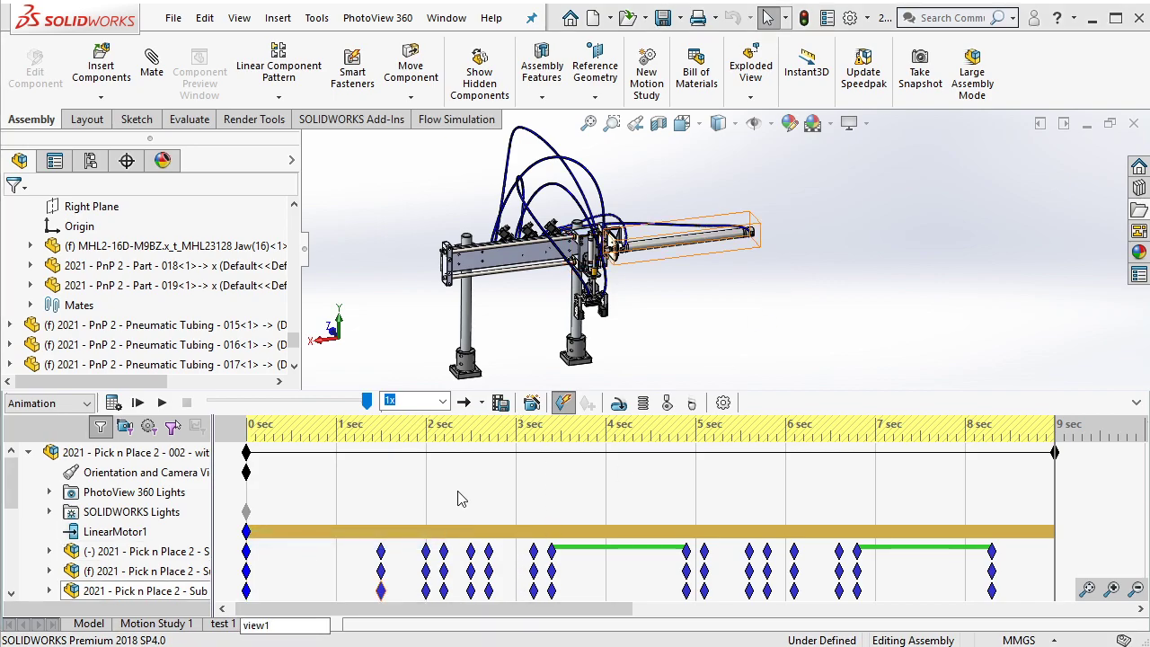
pyautogui.click(794, 296)
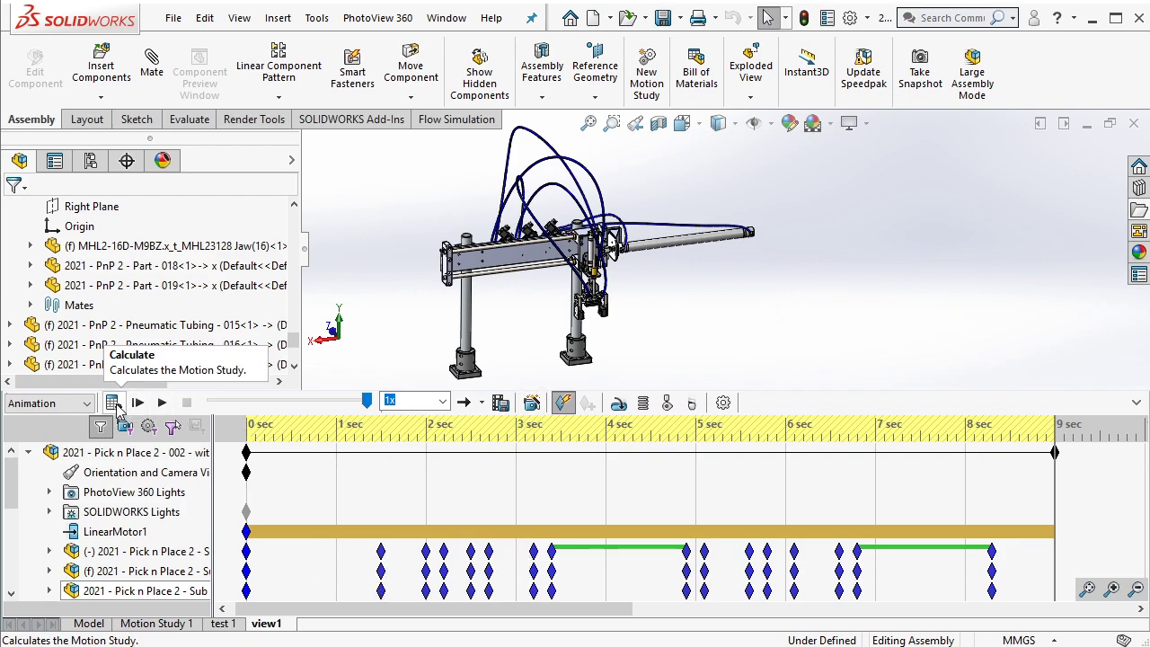
pyautogui.click(114, 402)
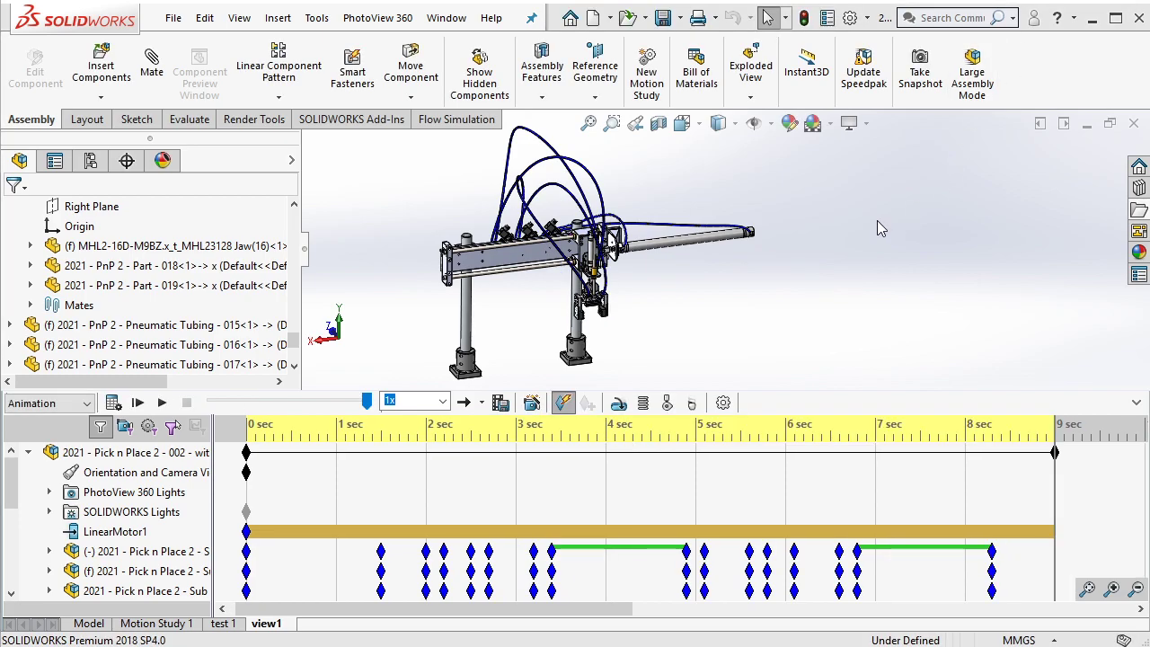
# Step: In Save Animation to File, choose the 16:9 HDTV aspect ratio and select the 7.5 fps frame-rate value
pyautogui.click(501, 403)
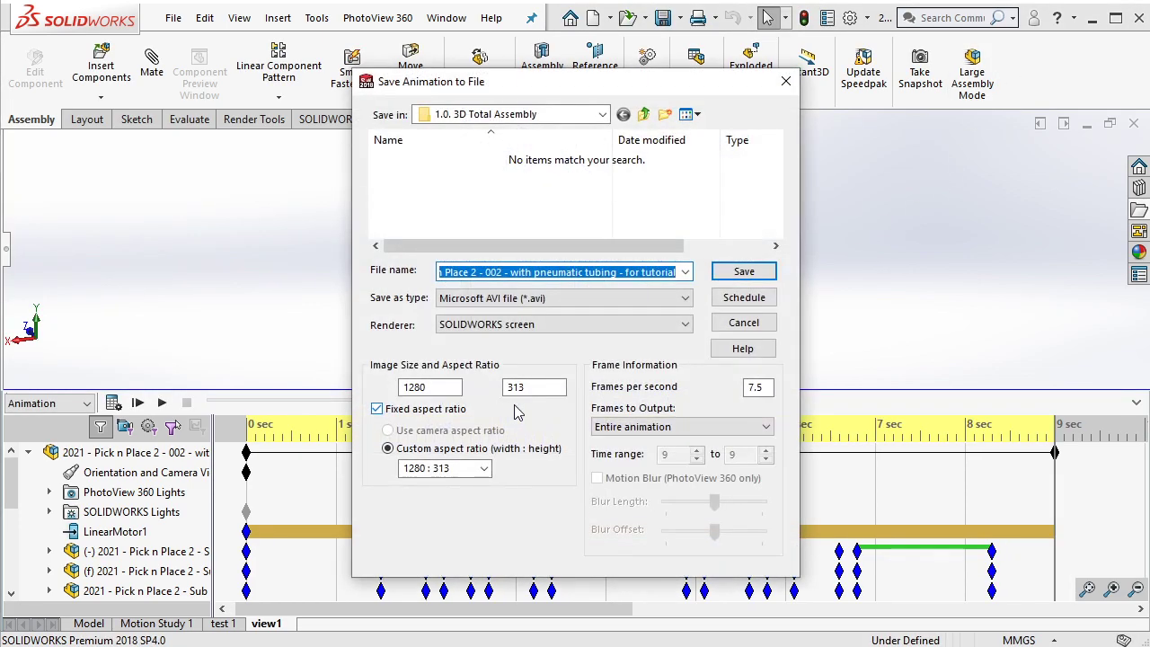
pyautogui.click(483, 468)
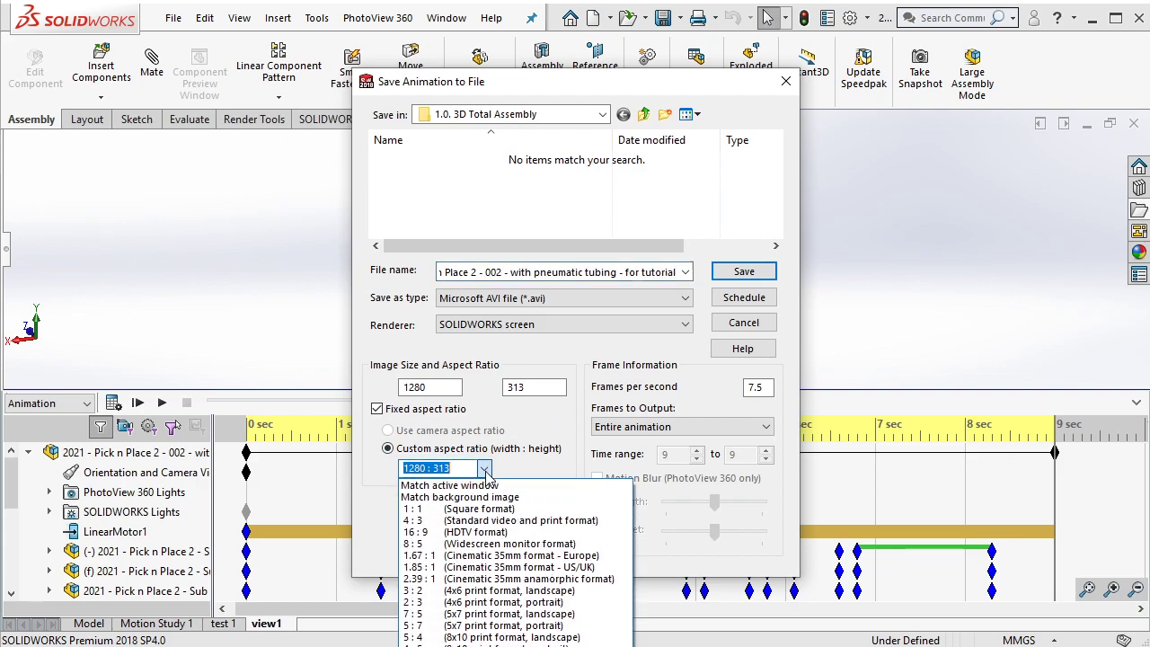
pyautogui.click(485, 532)
pyautogui.moveTo(650, 83)
pyautogui.mouseDown()
pyautogui.moveTo(643, 184)
pyautogui.moveTo(660, 147)
pyautogui.mouseUp()
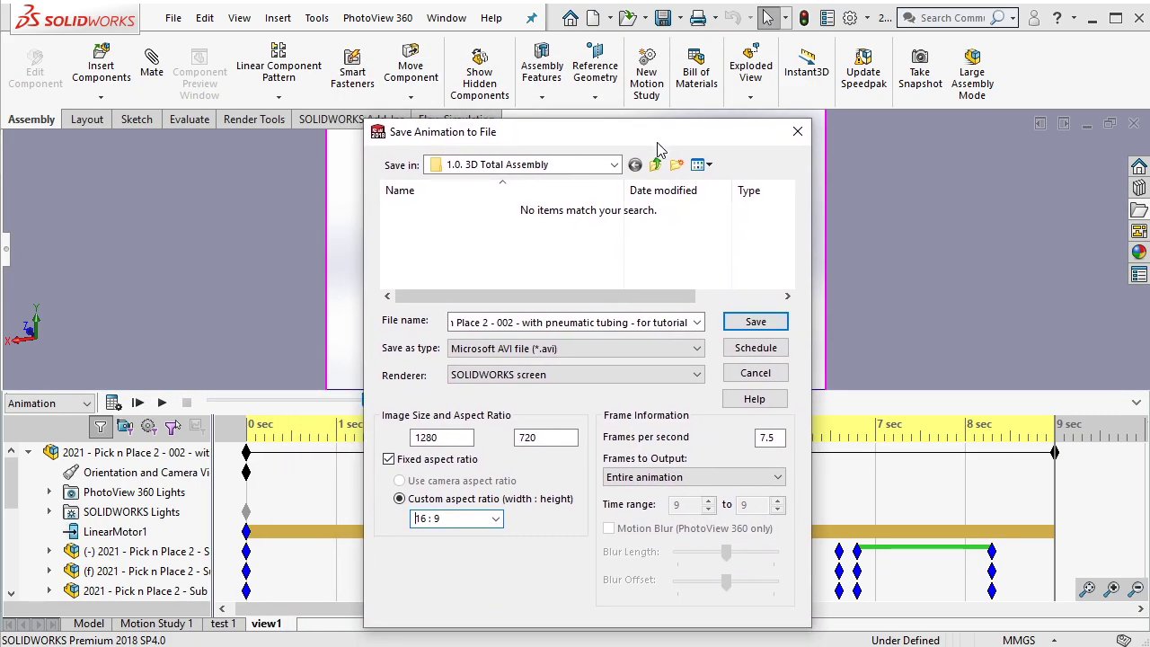
pyautogui.doubleClick(769, 438)
pyautogui.write('25')
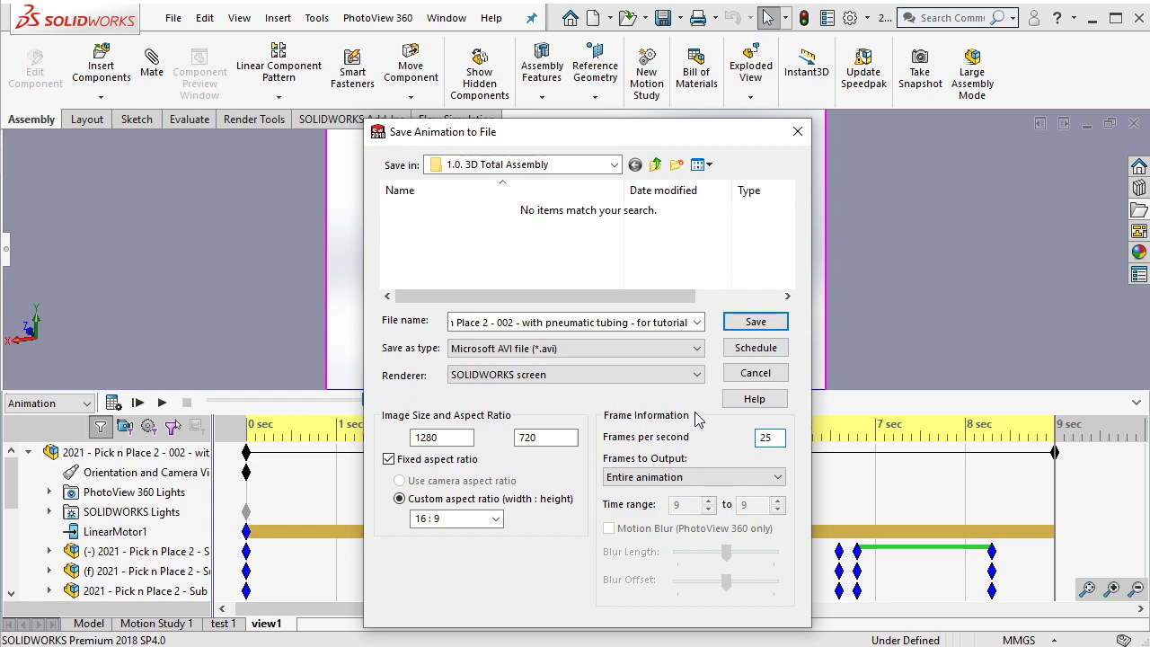
# Step: Append '_view1' to the file name and target the 3.0. Animation folder
pyautogui.moveTo(569, 323); pyautogui.dragTo(689, 324)
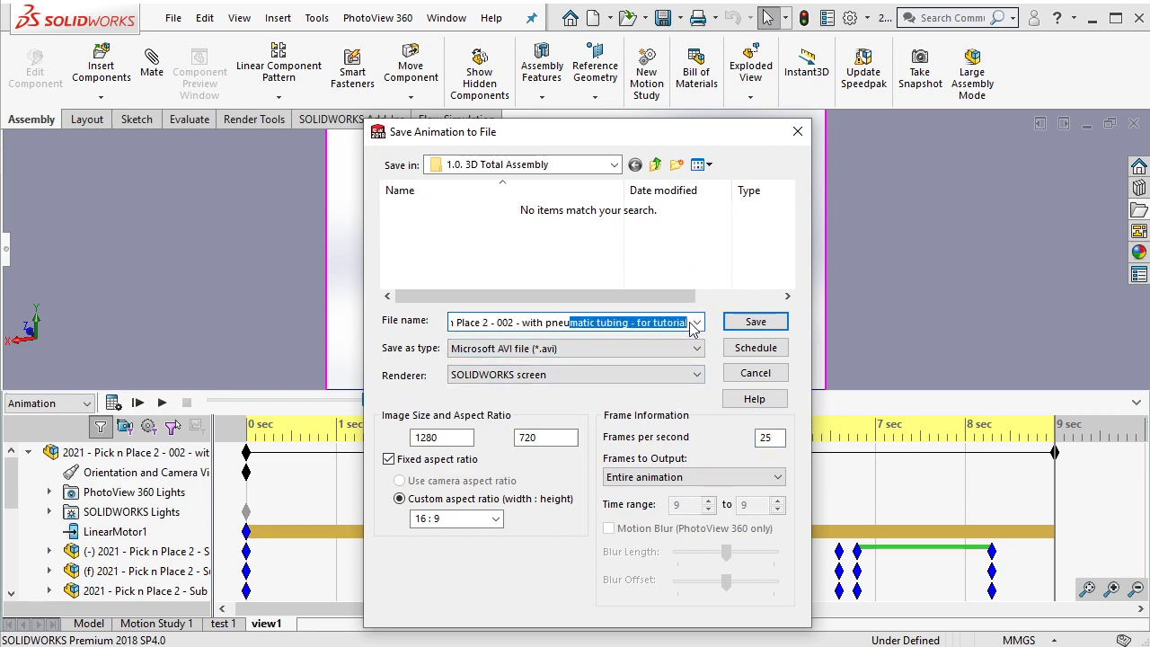
pyautogui.click(687, 322)
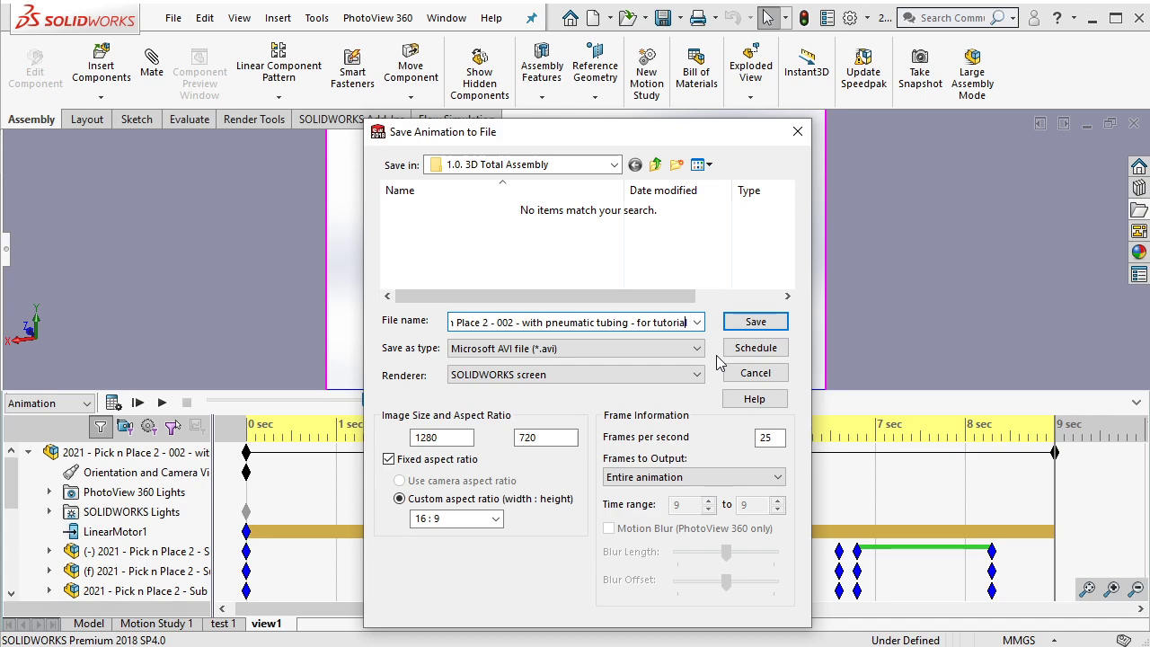
pyautogui.write('_vie')
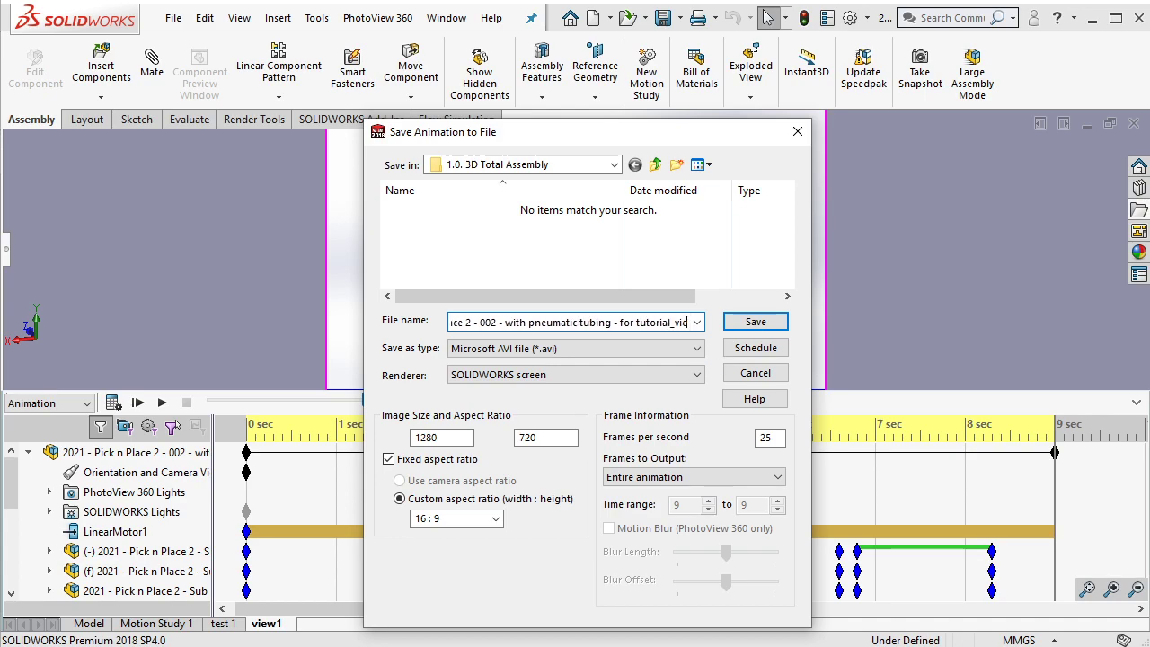
pyautogui.write('w1')
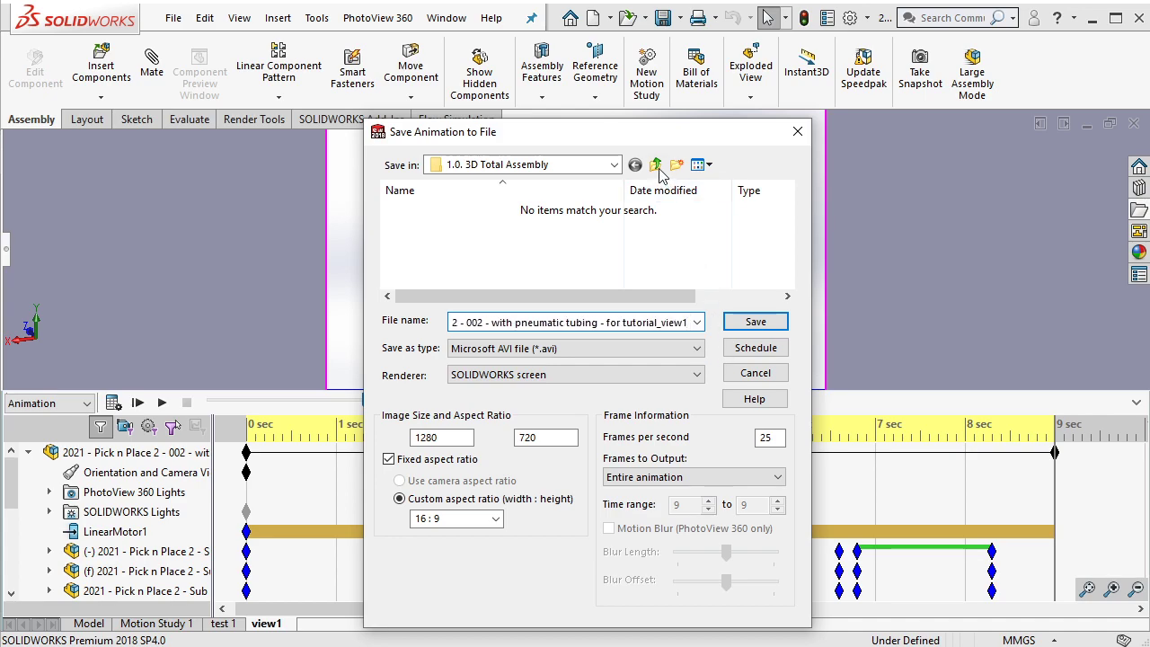
pyautogui.click(659, 168)
pyautogui.scroll(-1, 548, 258)
pyautogui.scroll(-1, 551, 256)
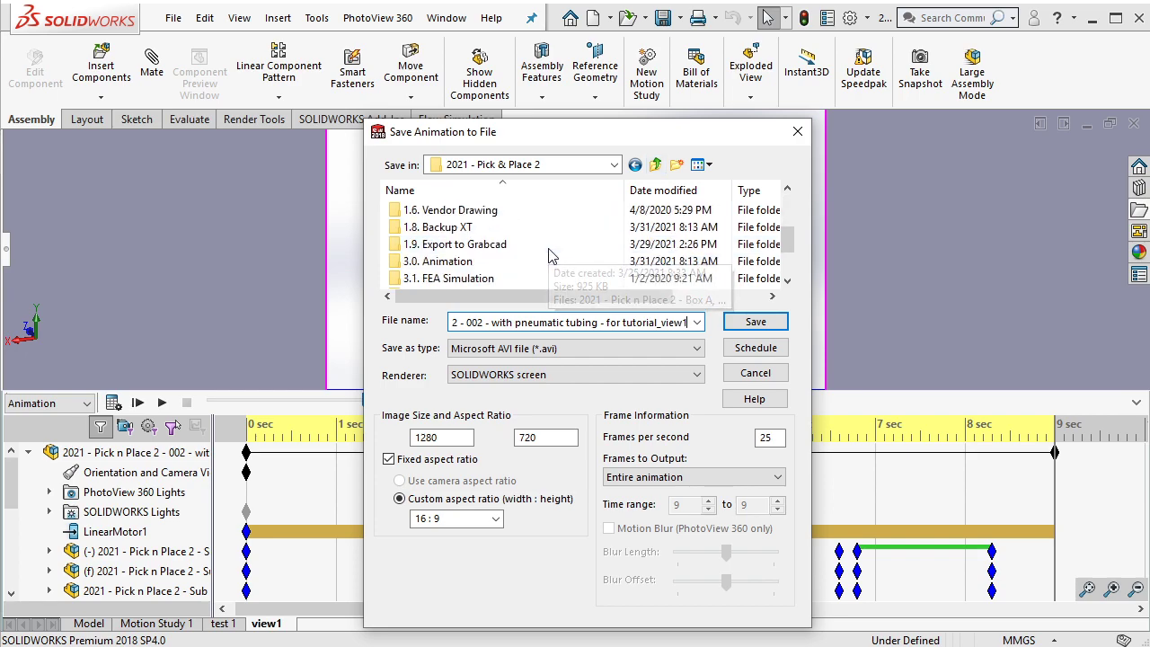
pyautogui.doubleClick(490, 261)
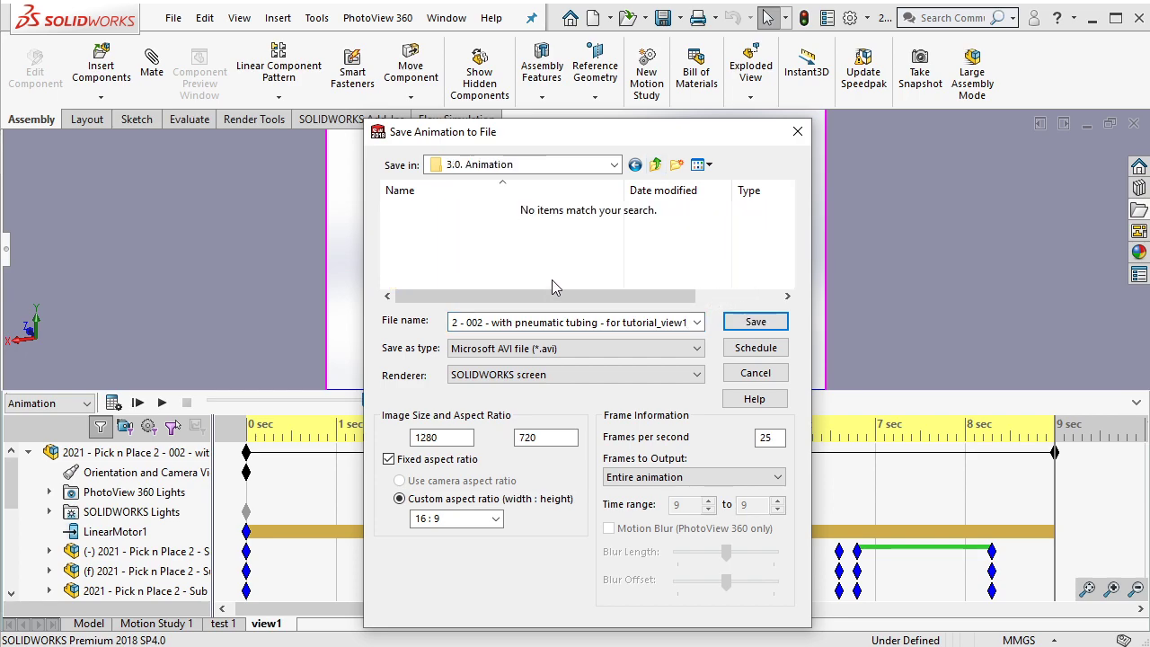
# Step: Keep the AVI file type and SOLIDWORKS screen renderer, then clear and hide the Notepad notes
pyautogui.click(539, 348)
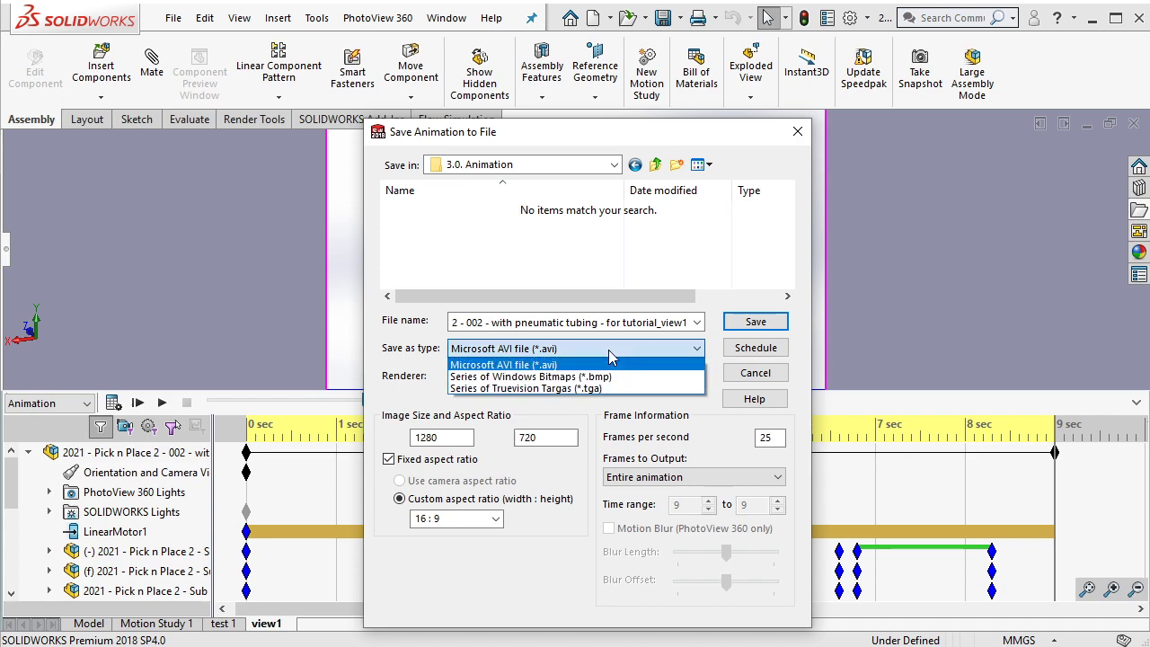
pyautogui.click(536, 365)
pyautogui.click(539, 375)
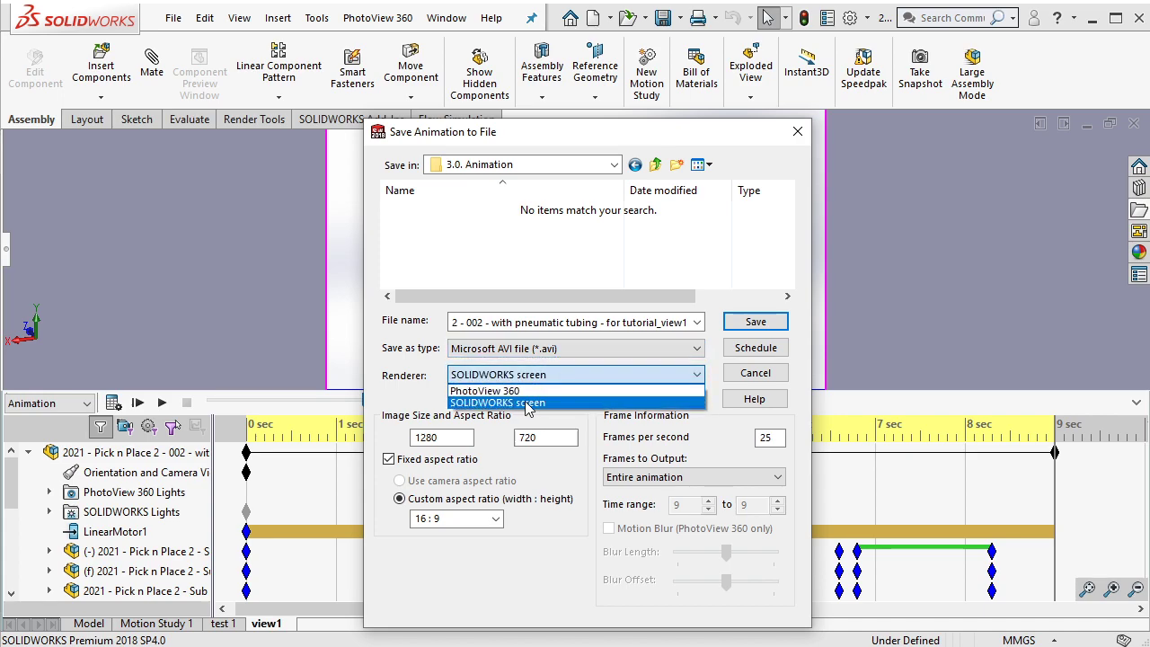
pyautogui.click(536, 409)
pyautogui.moveTo(697, 137); pyautogui.dragTo(698, 162)
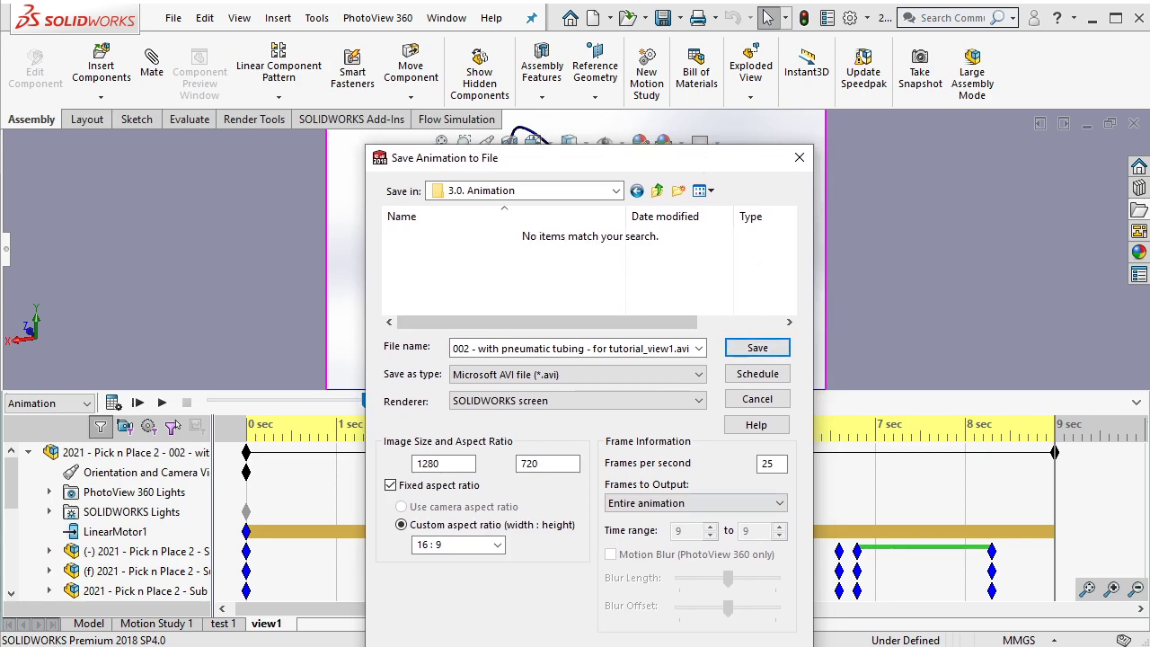
pyautogui.moveTo(871, 162); pyautogui.dragTo(885, 203)
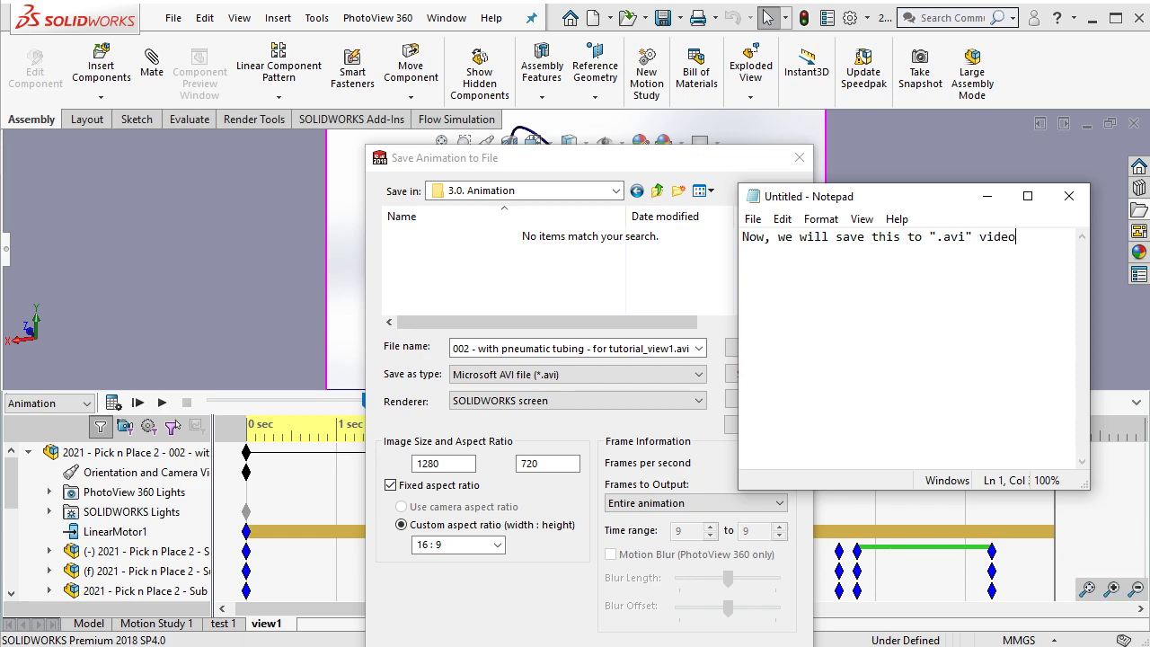
pyautogui.hotkey('ctrl', 'a')
pyautogui.press('BackSpace')
pyautogui.click(987, 196)
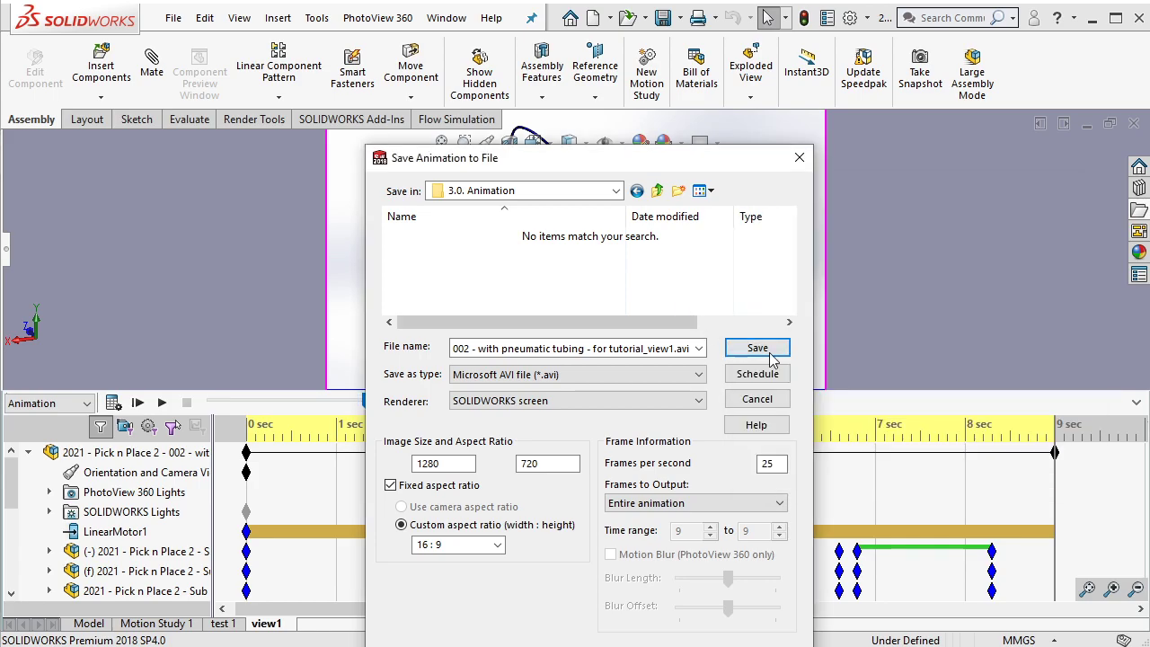
# Step: Save the view1 animation as AVI compressed with the Intel IYUV codec
pyautogui.click(768, 350)
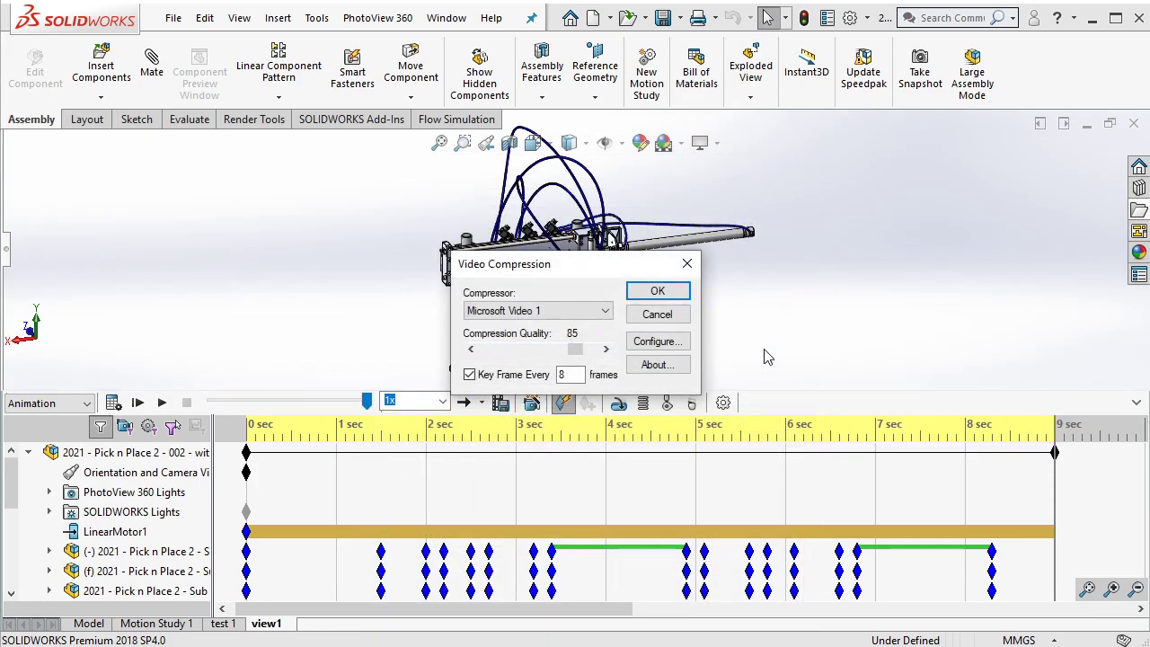
pyautogui.click(584, 312)
pyautogui.click(532, 328)
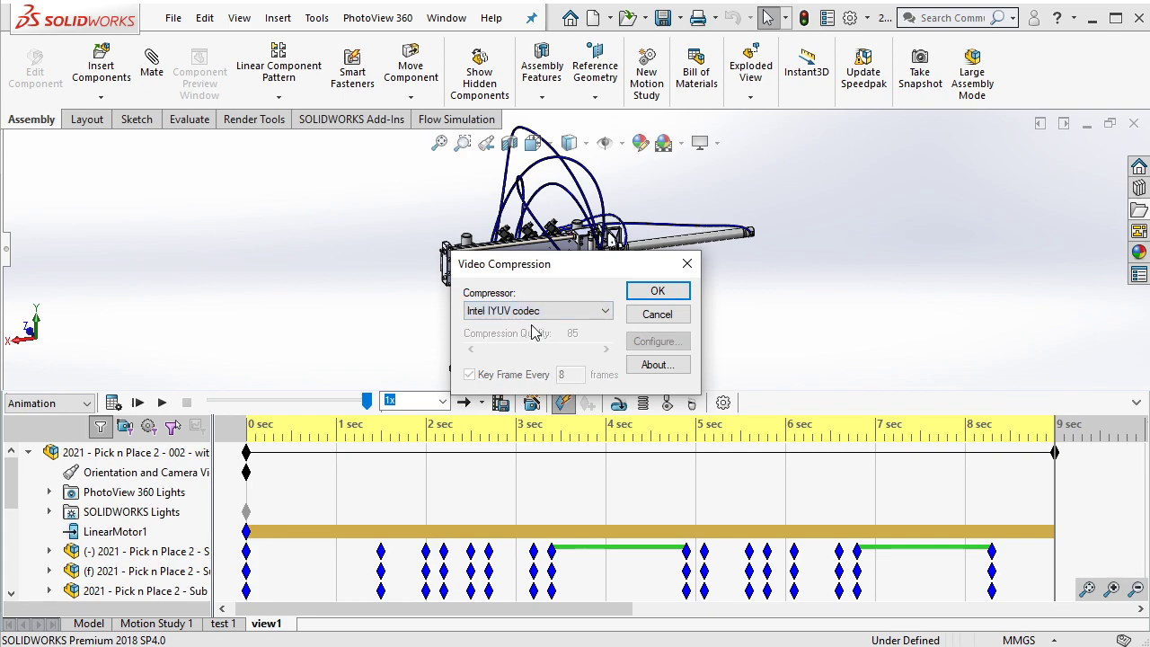
pyautogui.click(657, 291)
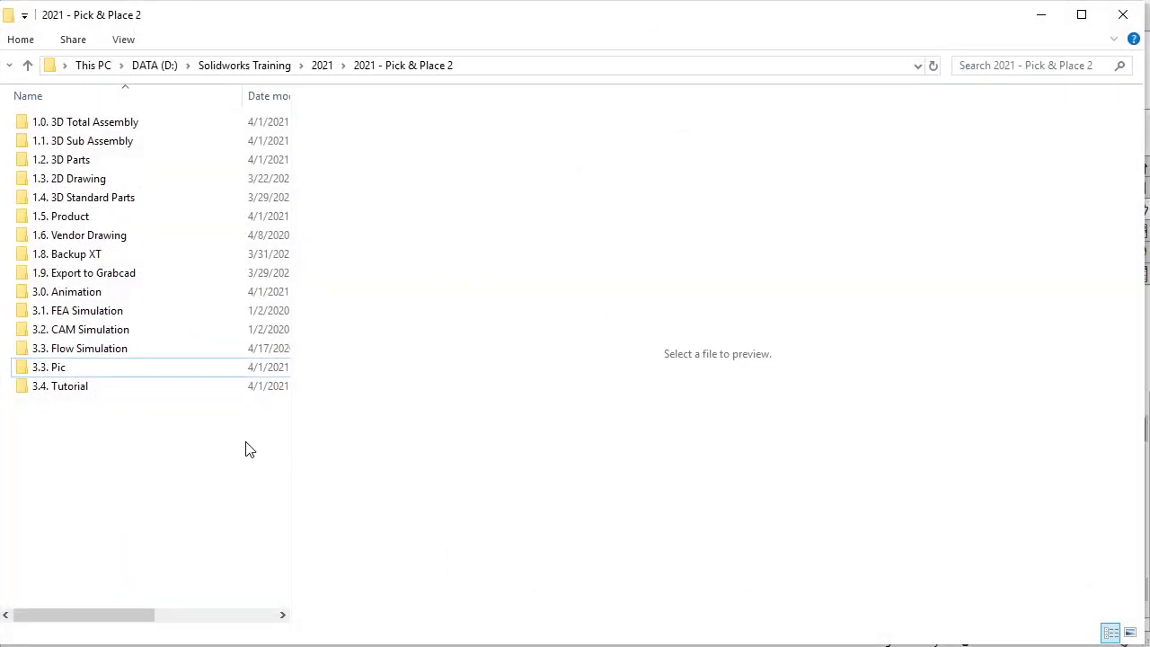
# Step: Open the 3.0. Animation folder and list its files in Details view
pyautogui.doubleClick(99, 292)
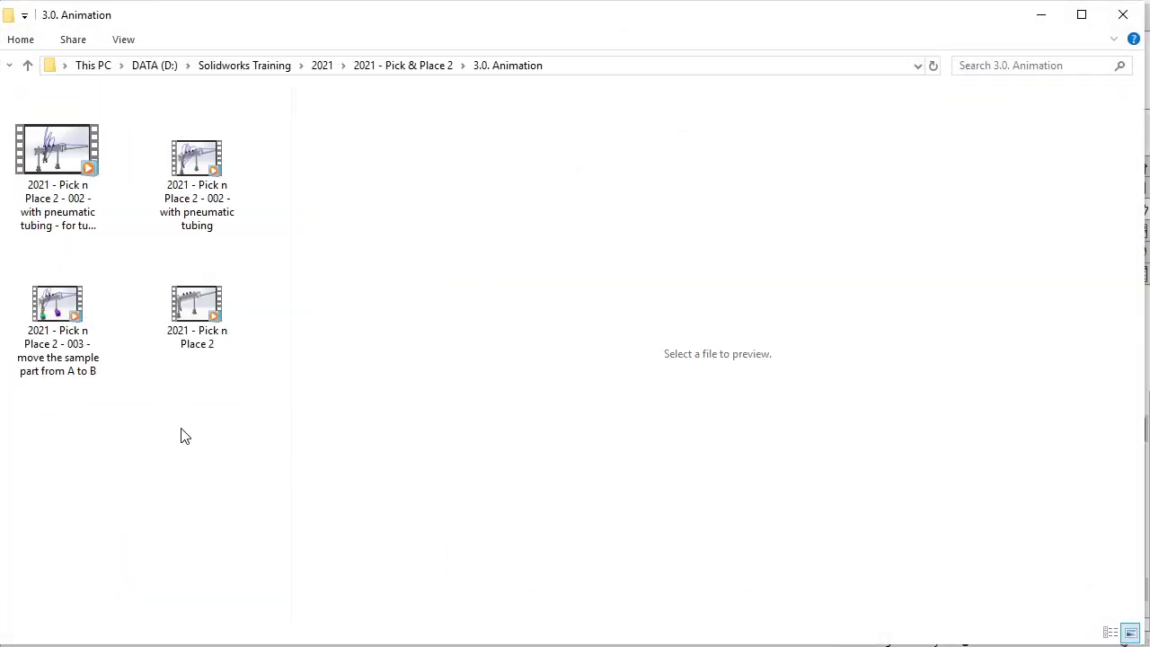
pyautogui.click(121, 41)
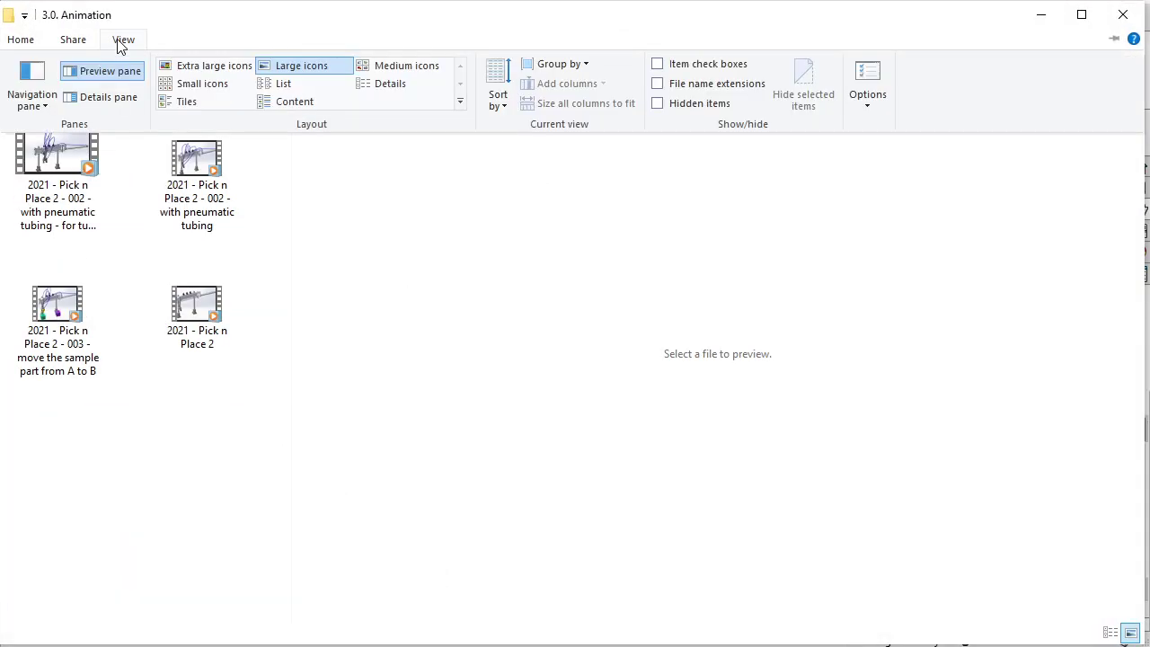
pyautogui.click(386, 83)
# Step: Widen the Name column, preview the tutorial_view1 video, then minimize File Explorer
pyautogui.moveTo(143, 95); pyautogui.dragTo(262, 97)
pyautogui.moveTo(292, 273); pyautogui.dragTo(522, 273)
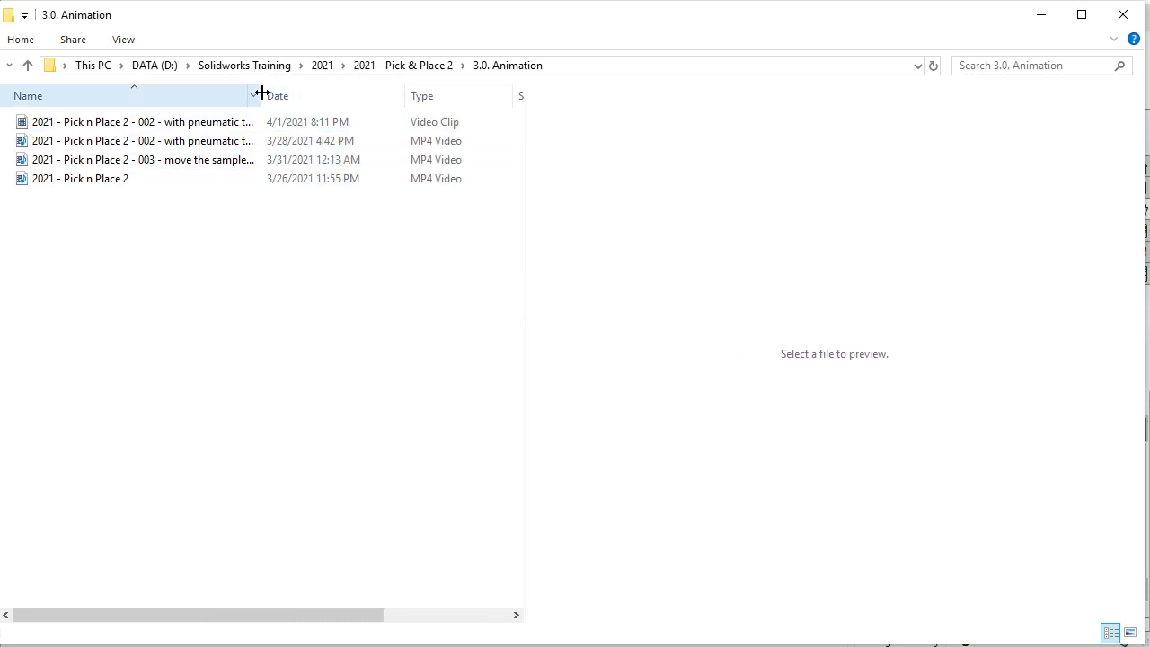
pyautogui.moveTo(261, 94)
pyautogui.mouseDown()
pyautogui.moveTo(429, 95)
pyautogui.moveTo(416, 97)
pyautogui.mouseUp()
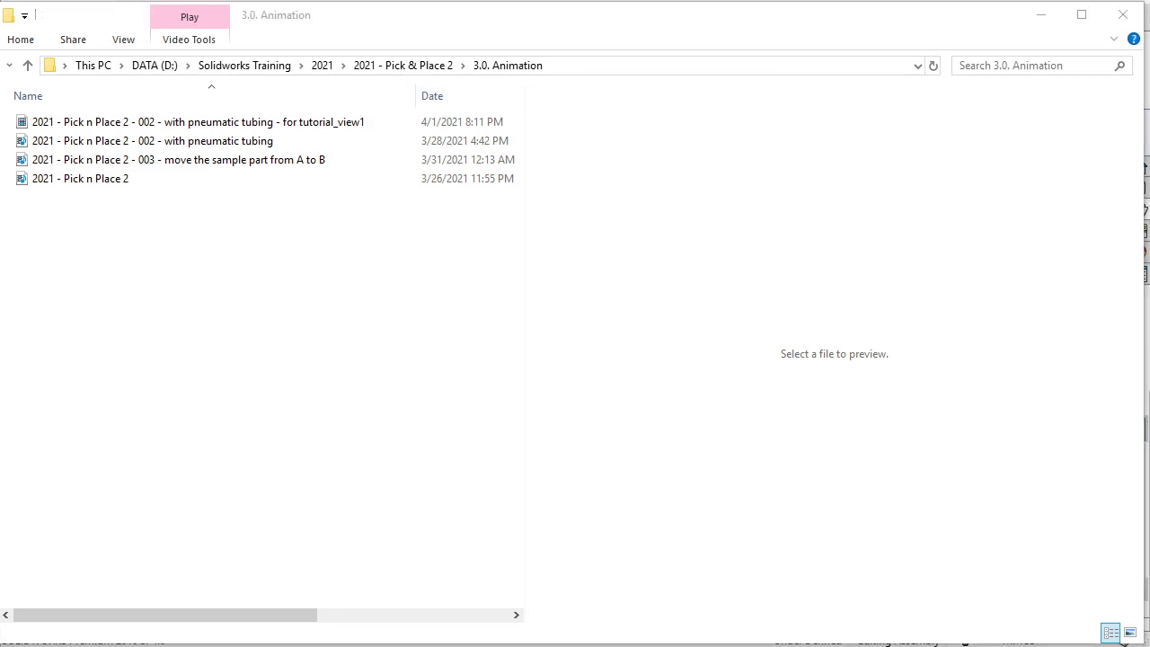
pyautogui.click(357, 125)
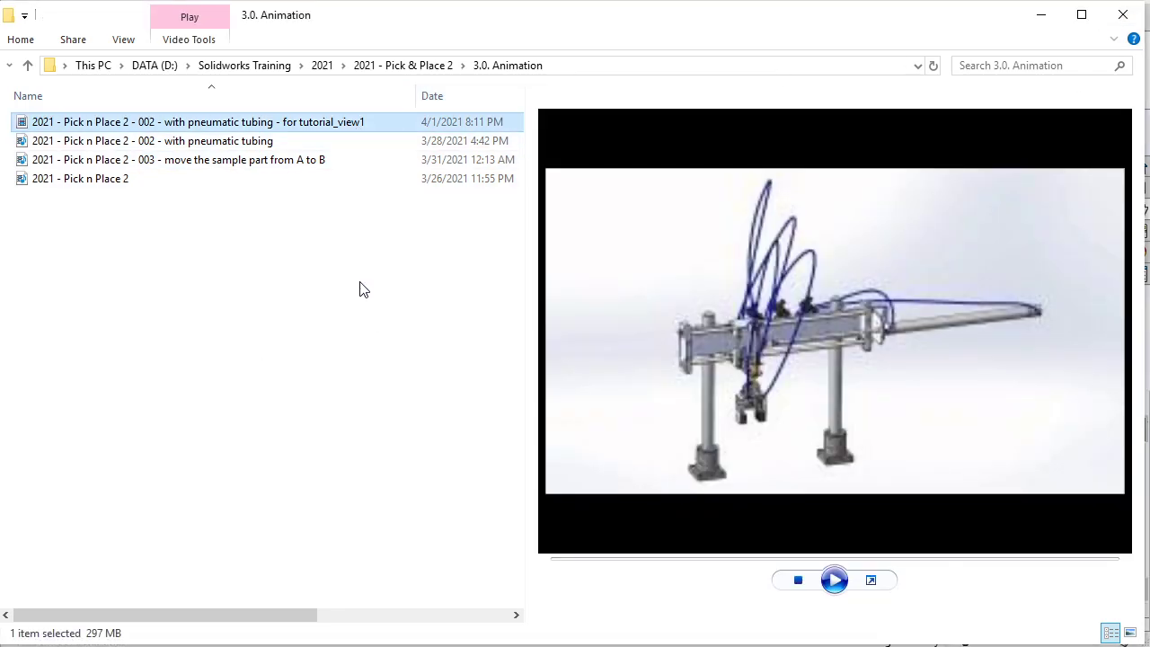
pyautogui.click(1040, 14)
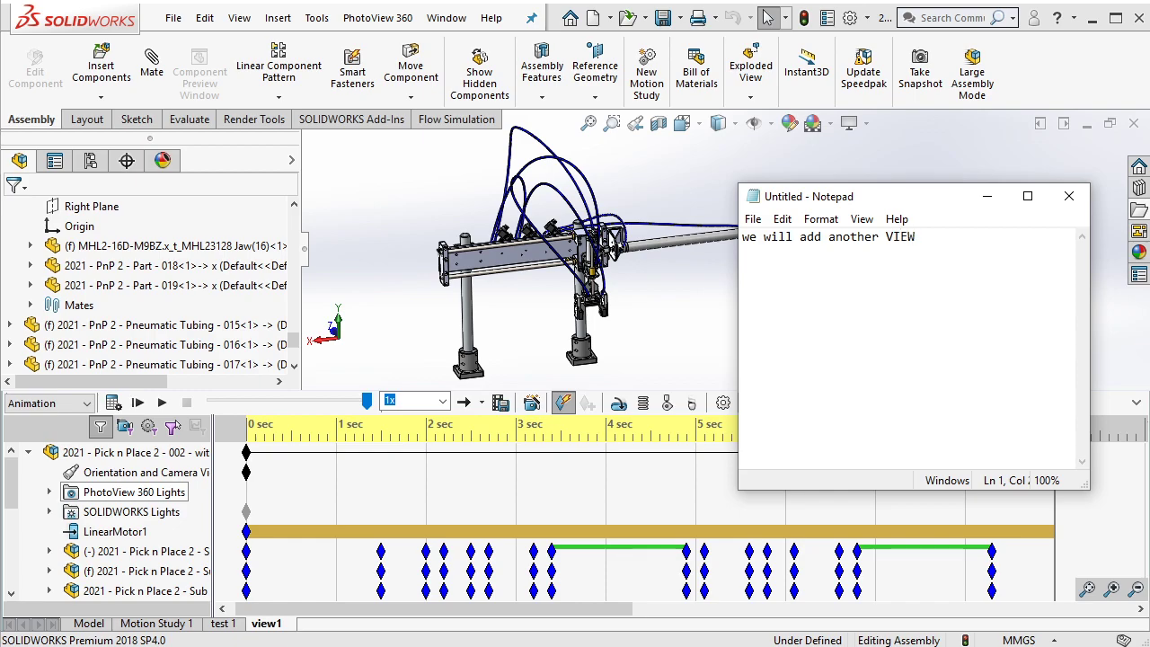
# Step: Clear the explanatory note text and hide the notes window
pyautogui.hotkey('ctrl', 'a')
pyautogui.press('BackSpace')
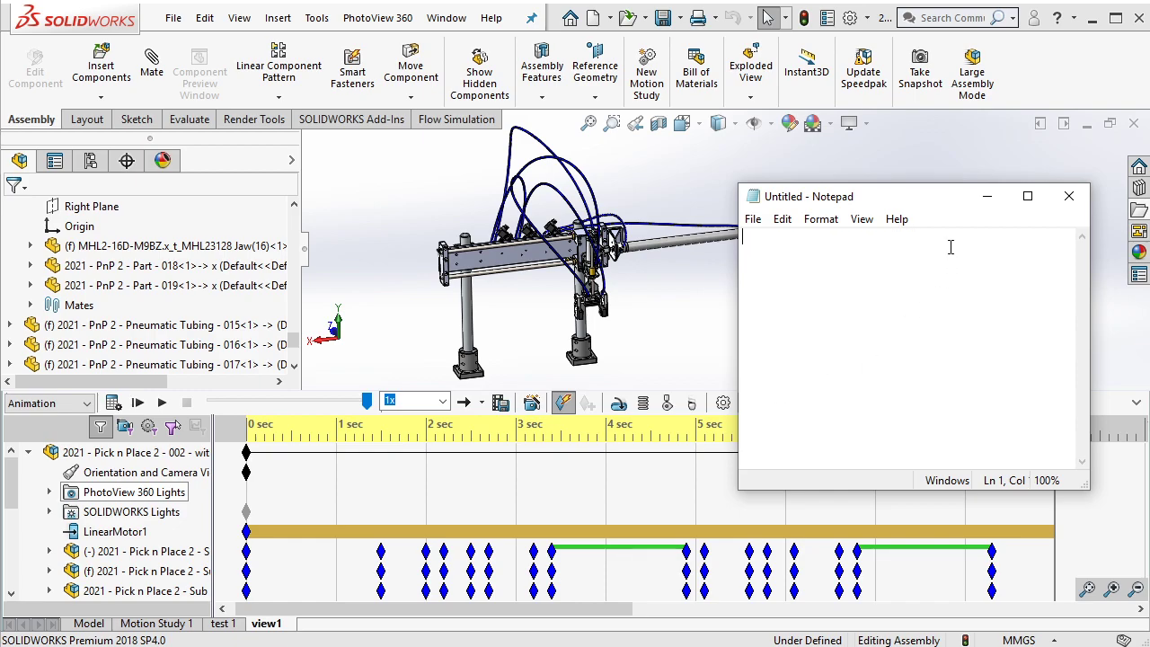
pyautogui.click(986, 196)
# Step: Copy the view1 motion study, rename the copy view2, and zoom its timeline
pyautogui.rightClick(286, 624)
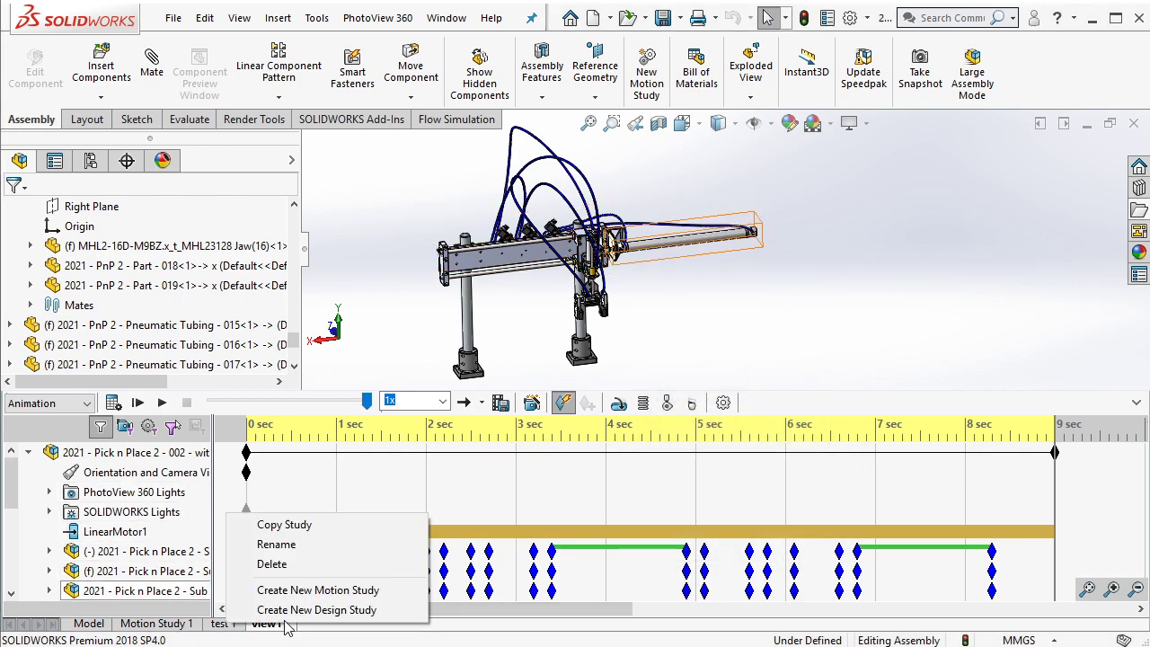
pyautogui.click(308, 525)
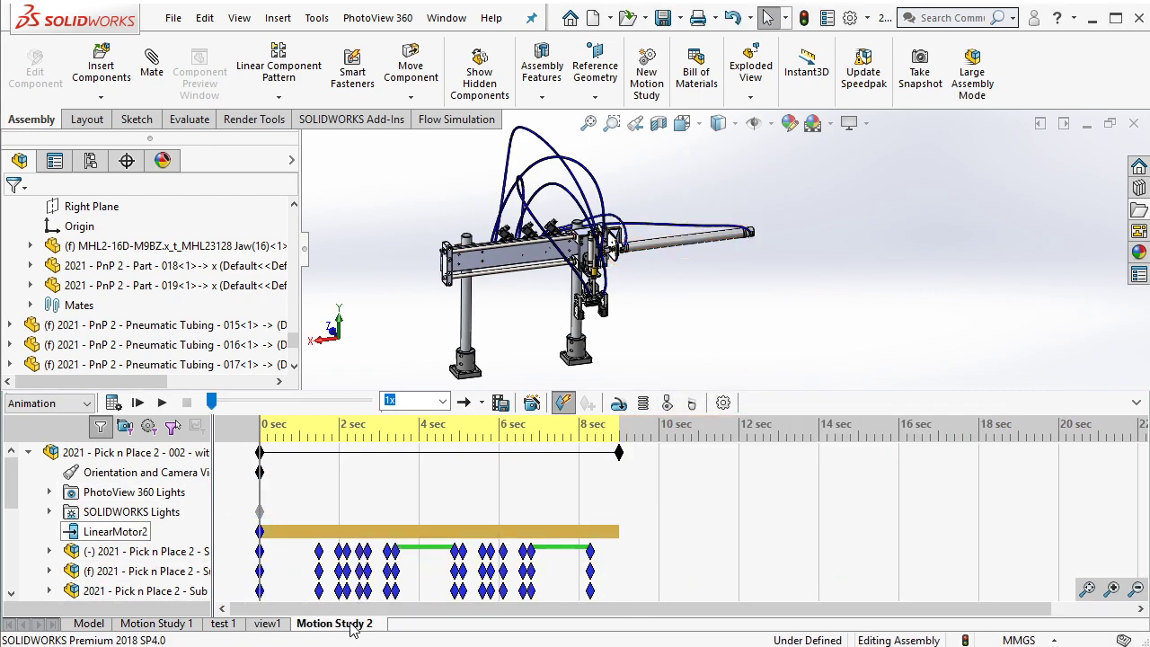
pyautogui.rightClick(353, 629)
pyautogui.click(369, 547)
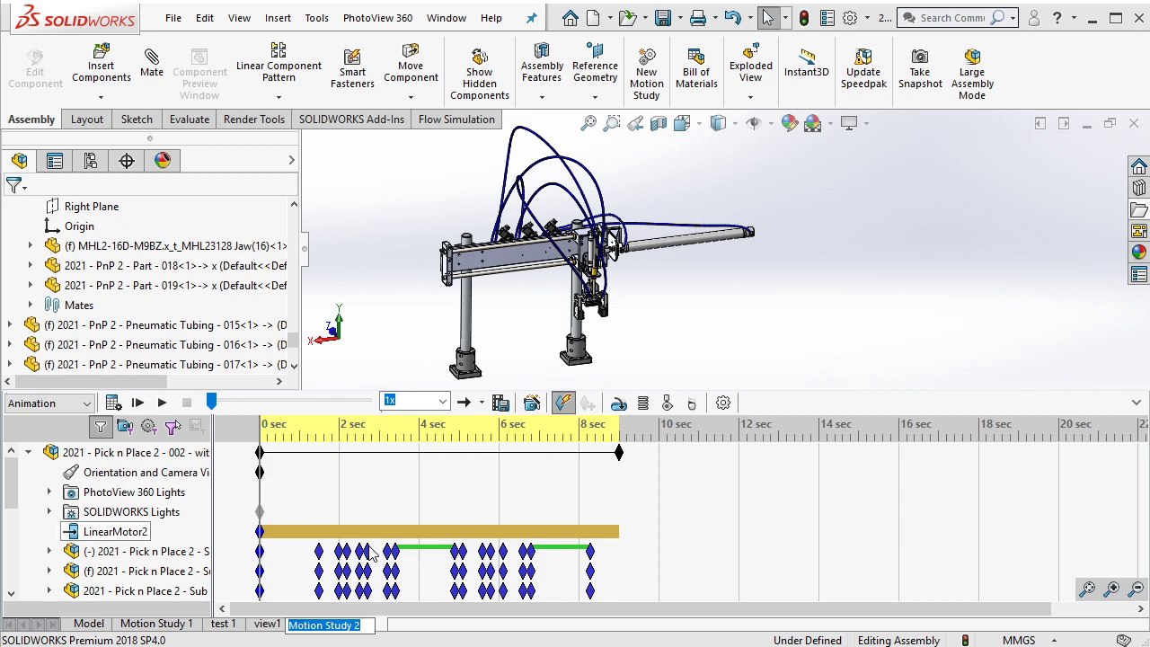
pyautogui.write('view2')
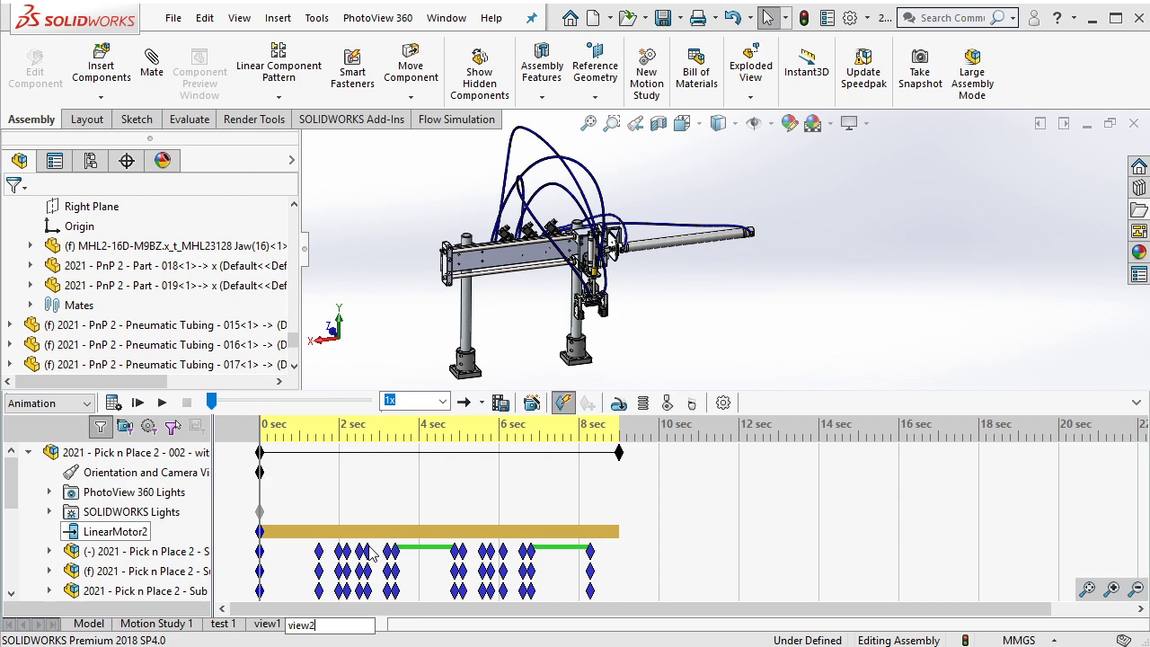
pyautogui.press('Return')
pyautogui.click(1111, 588)
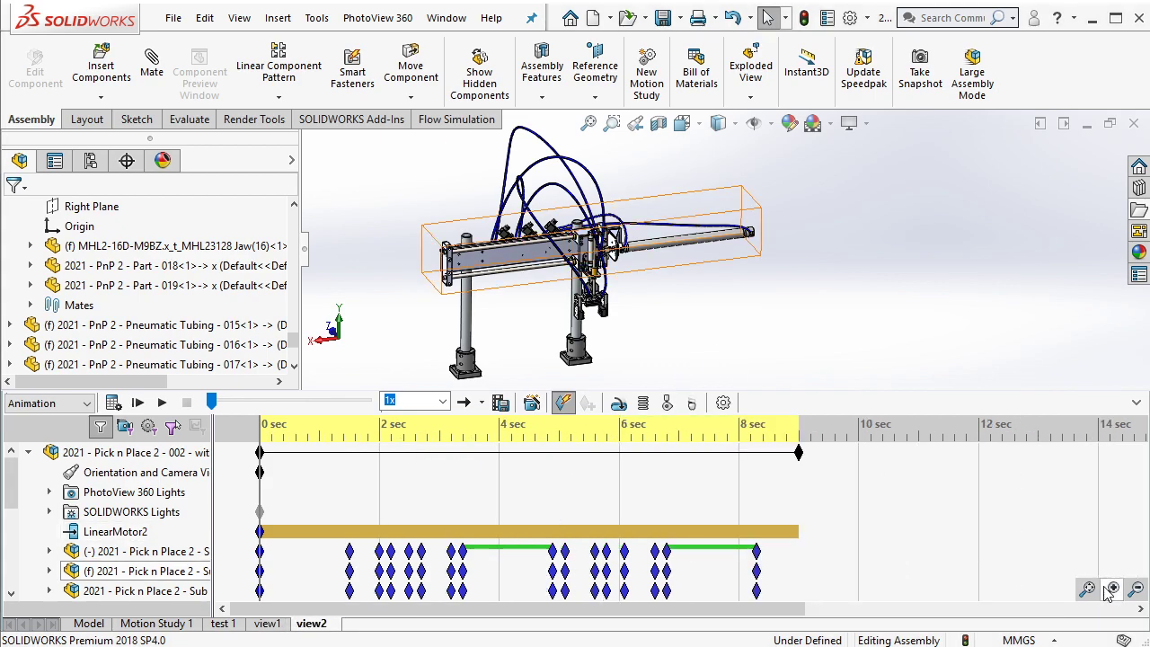
pyautogui.click(1111, 589)
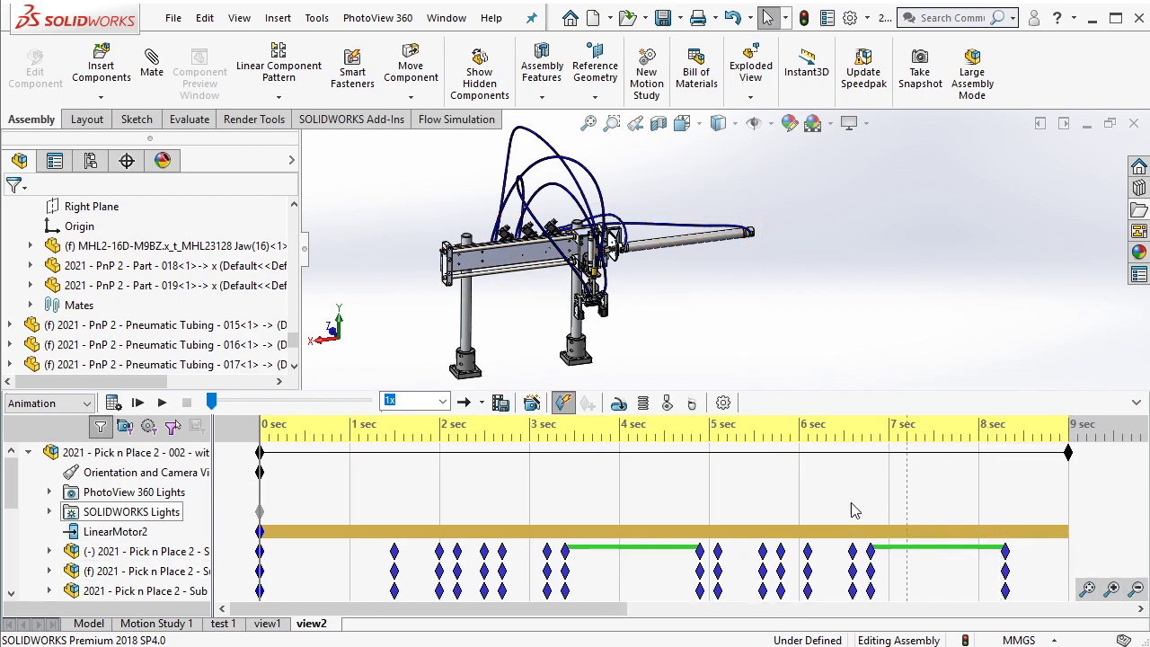
# Step: Save the view2 animation as a 16:9 AVI named tutorial_view2, compressed with Intel IYUV codec
pyautogui.click(500, 403)
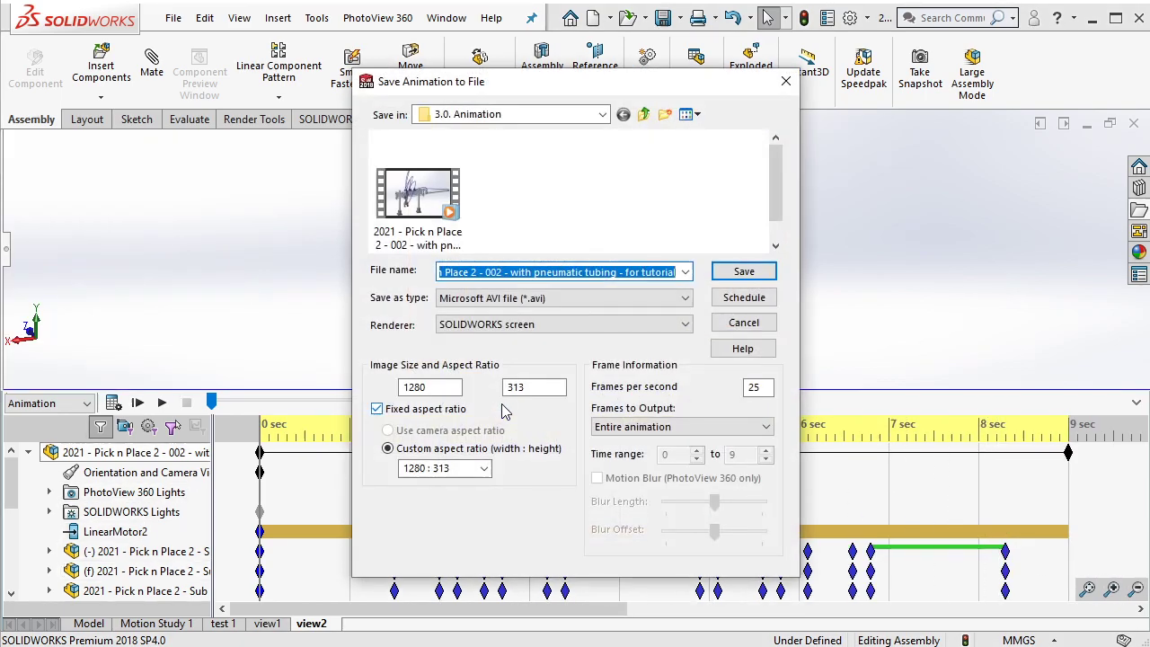
pyautogui.click(483, 468)
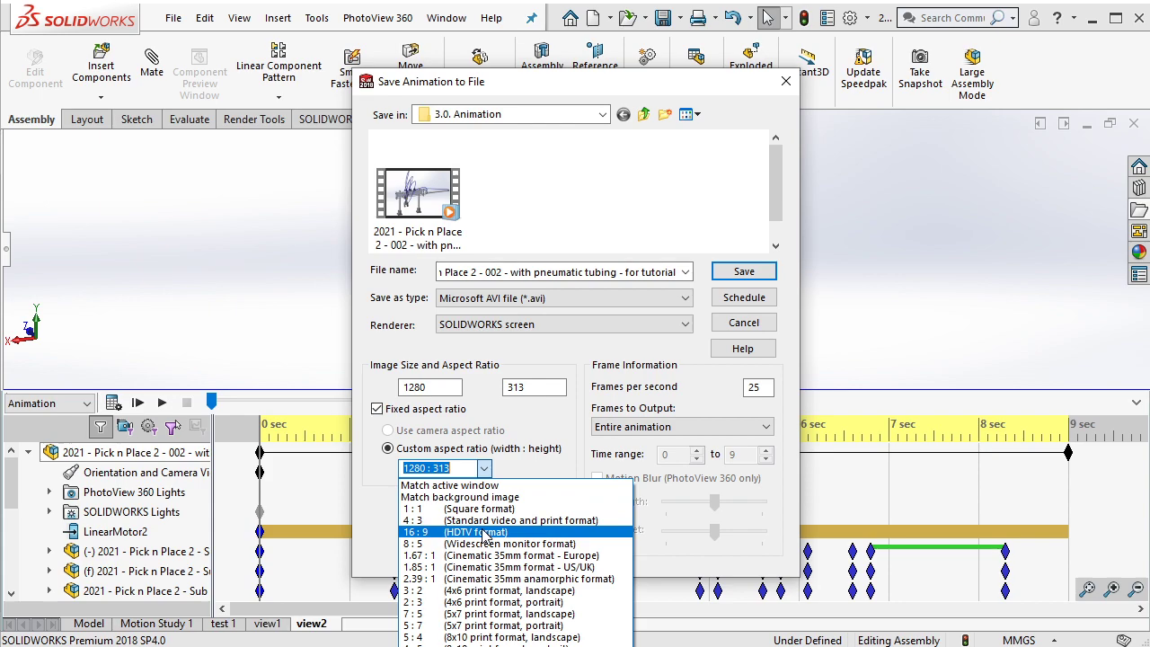
pyautogui.click(485, 536)
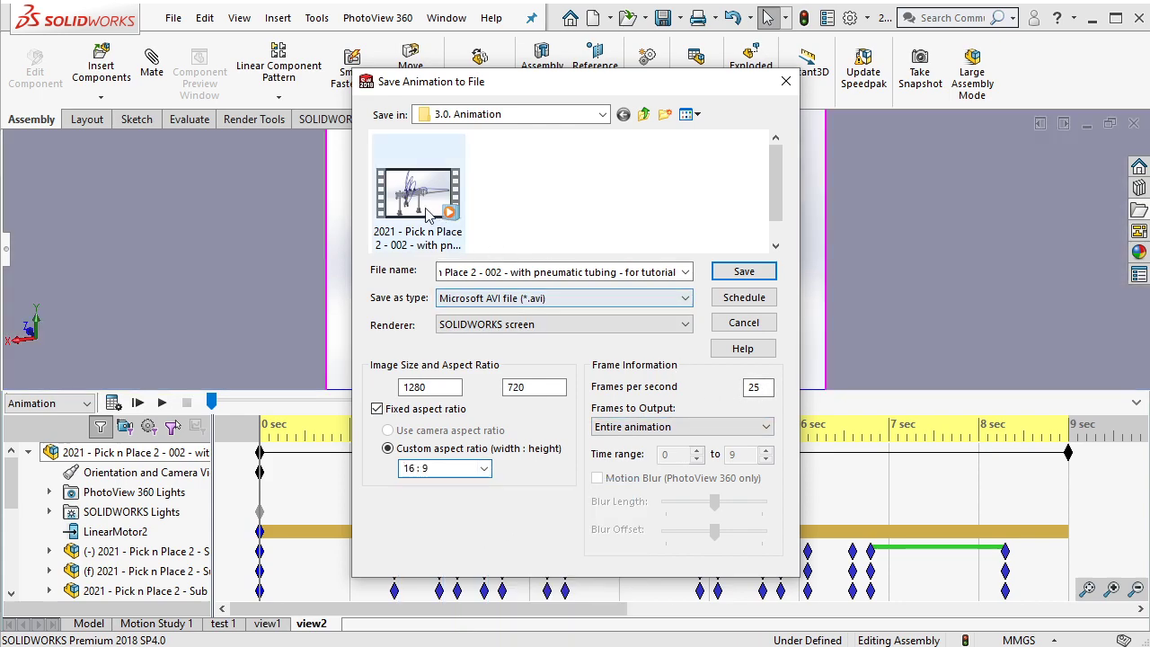
pyautogui.click(600, 272)
pyautogui.tripleClick(600, 271)
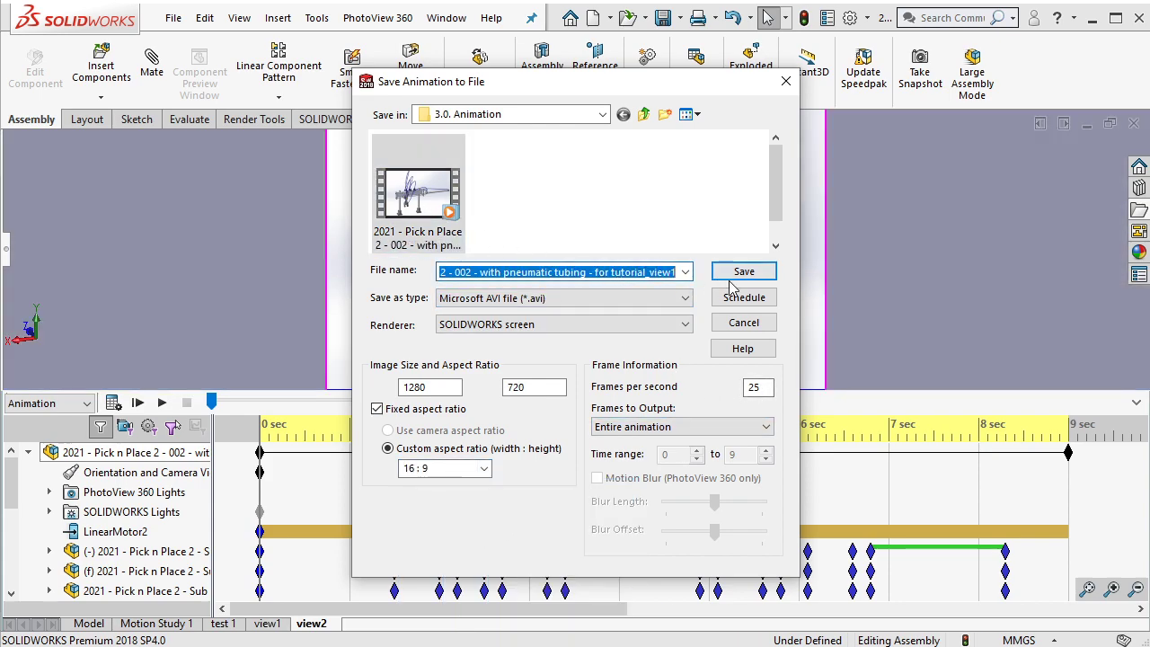
pyautogui.click(676, 273)
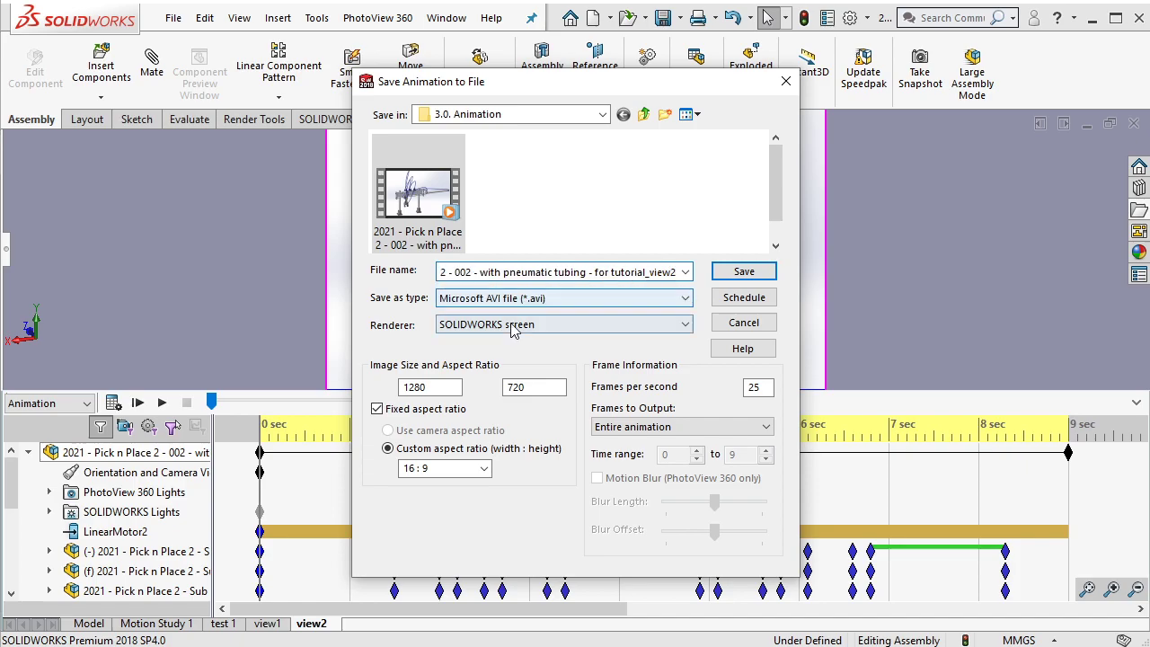
pyautogui.click(736, 271)
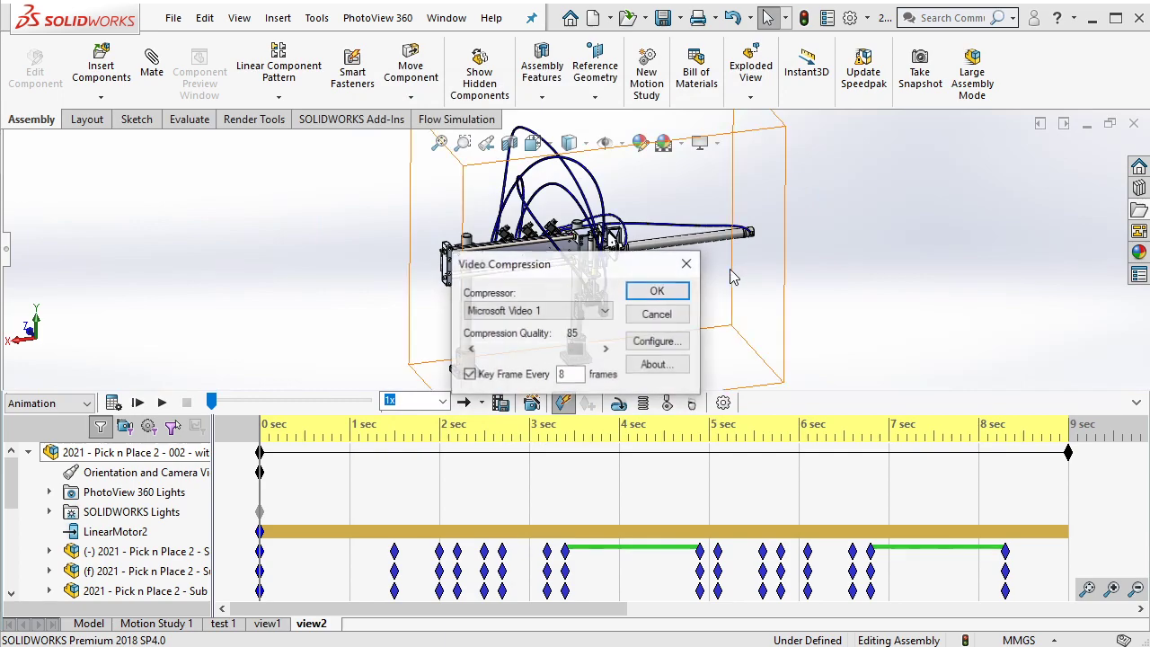
pyautogui.click(586, 312)
pyautogui.click(525, 327)
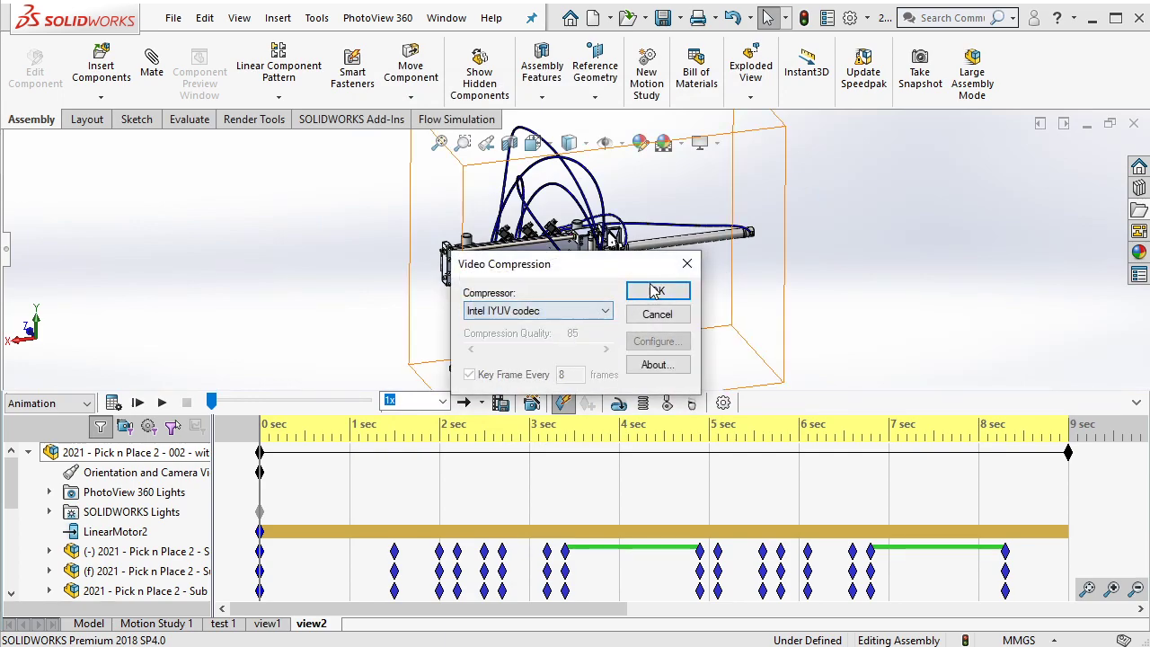
pyautogui.click(656, 290)
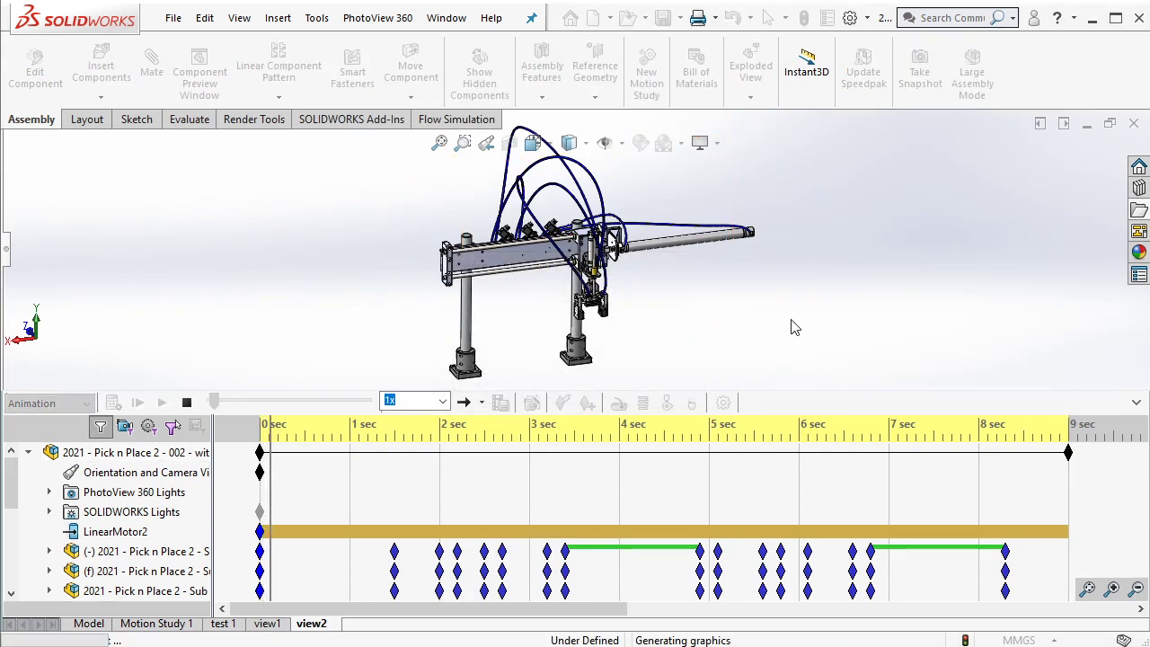
pyautogui.click(185, 403)
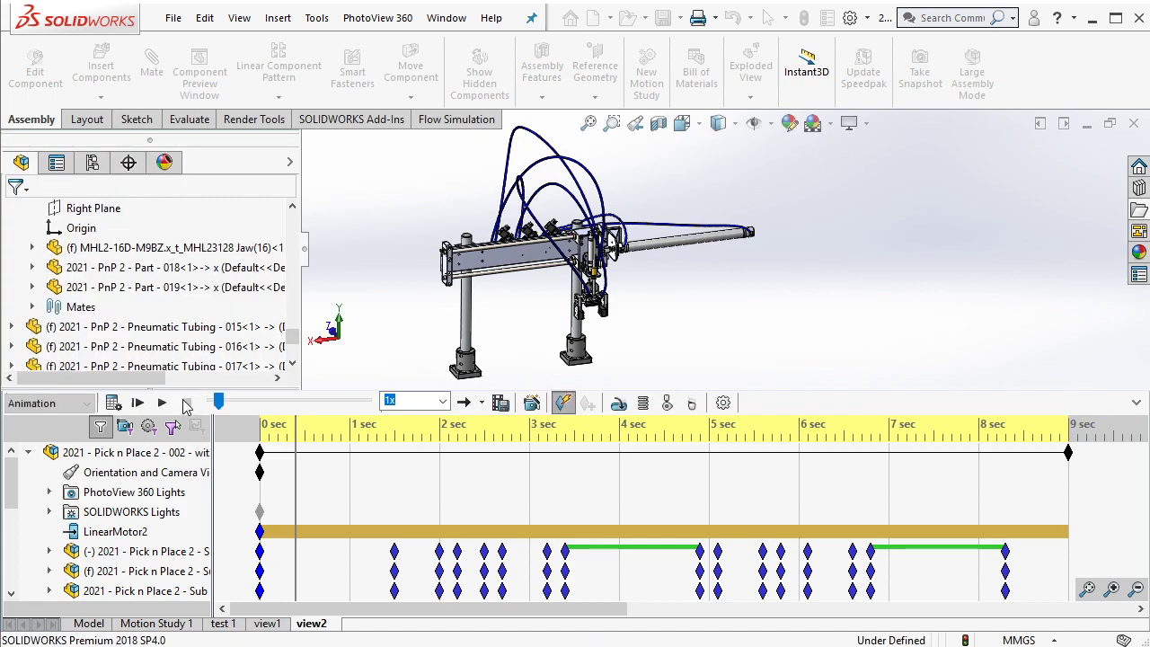
# Step: Turn off automatic view key creation and orbit the assembly to a new viewing angle
pyautogui.rightClick(198, 472)
pyautogui.click(220, 505)
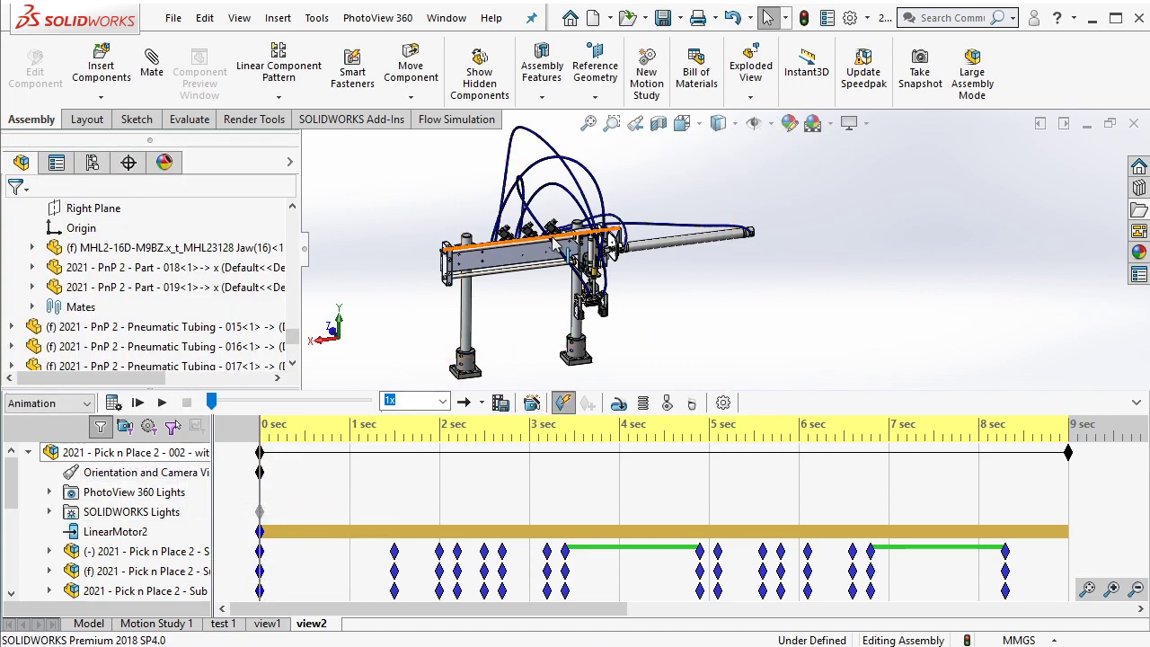
pyautogui.moveTo(575, 269); pyautogui.dragTo(525, 238, button='middle')
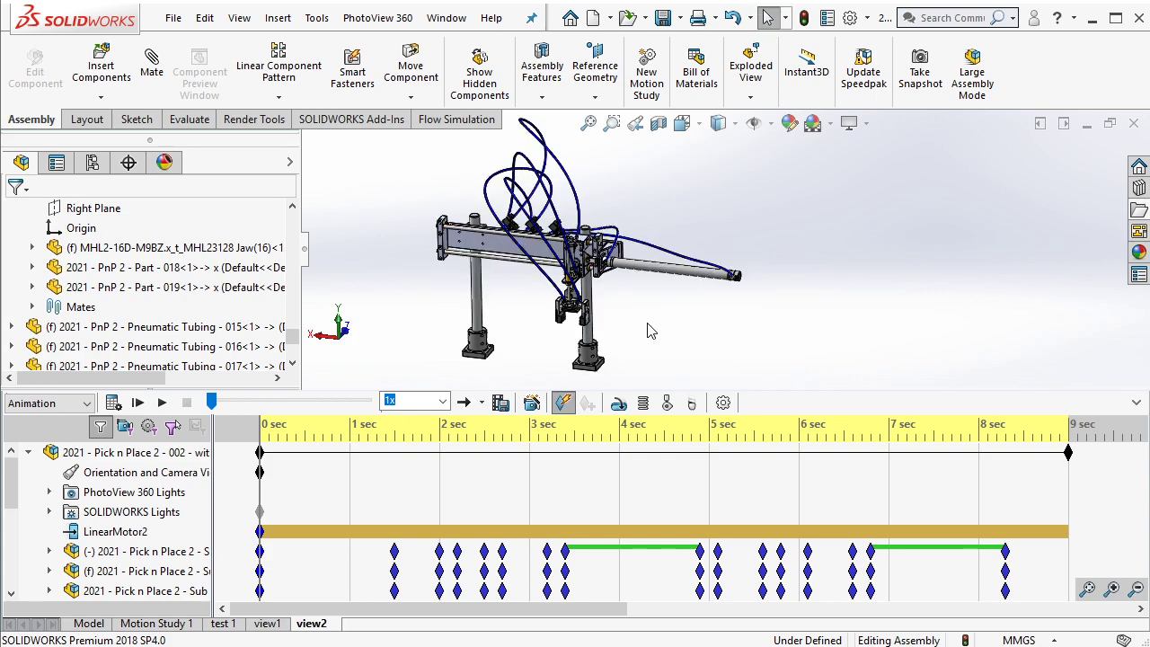
pyautogui.rightClick(179, 475)
pyautogui.click(207, 508)
# Step: Re-export the 16:9 animation over the existing tutorial_view2 file, confirming the replacement and compression
pyautogui.click(500, 403)
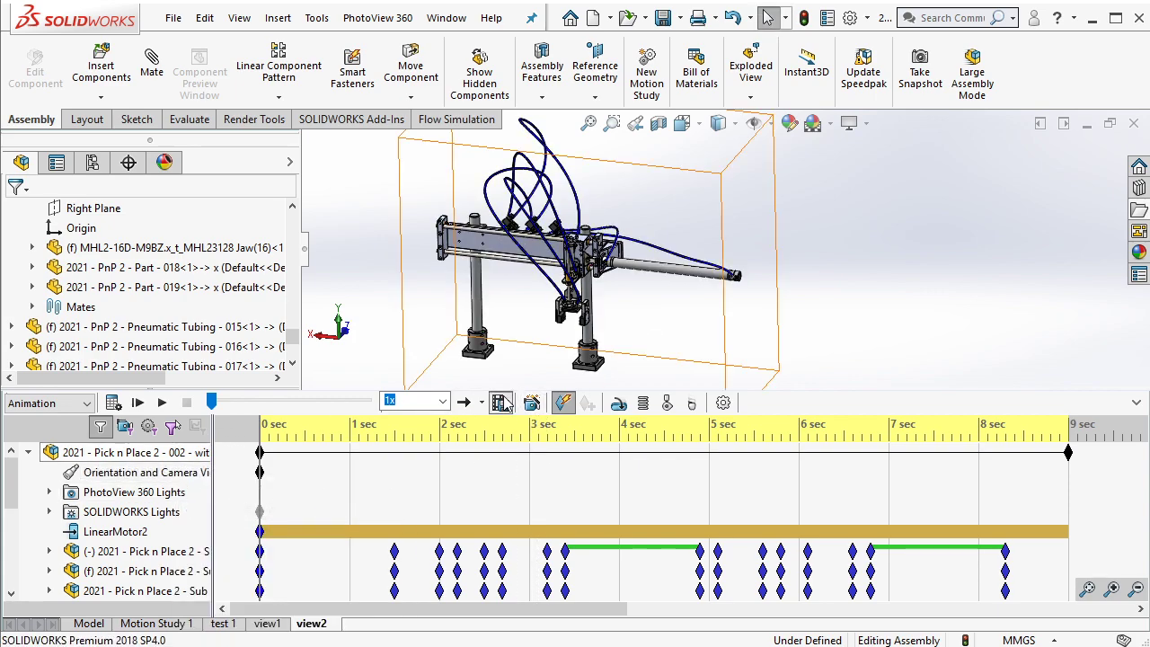
pyautogui.click(488, 469)
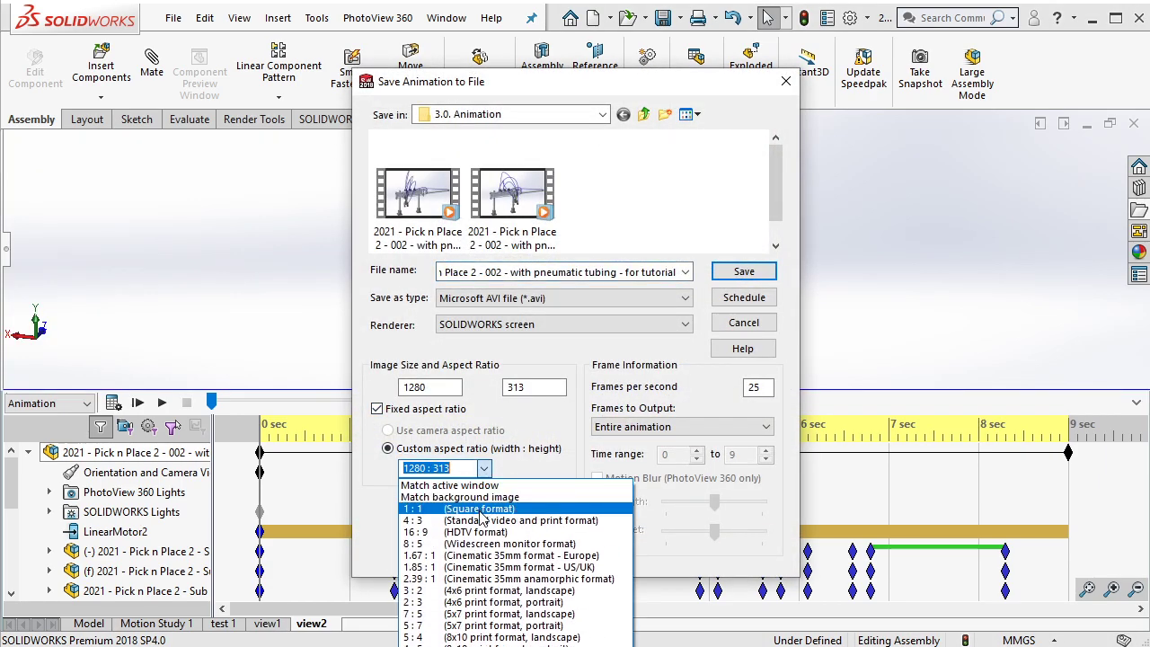
pyautogui.click(467, 532)
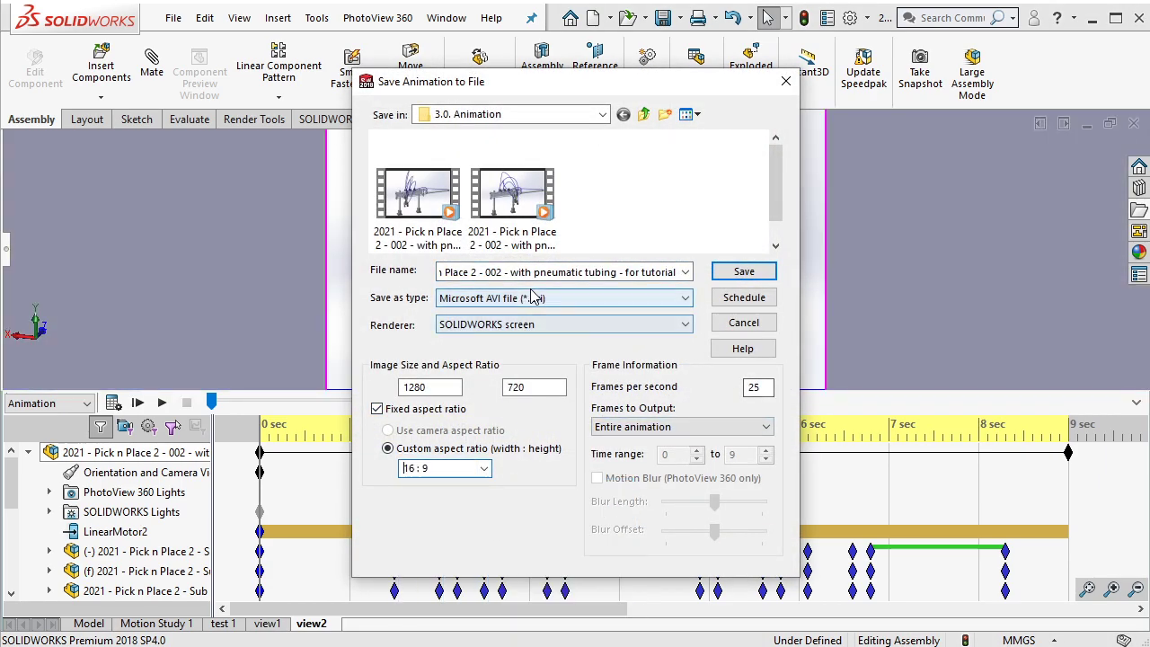
pyautogui.click(512, 193)
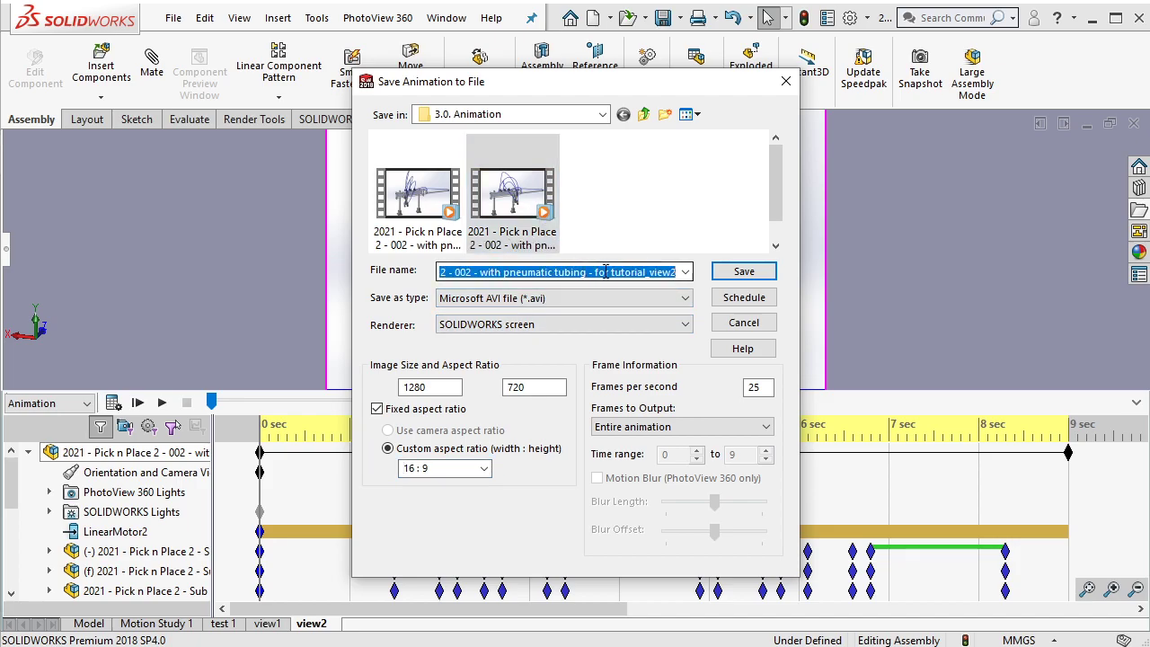
pyautogui.click(744, 271)
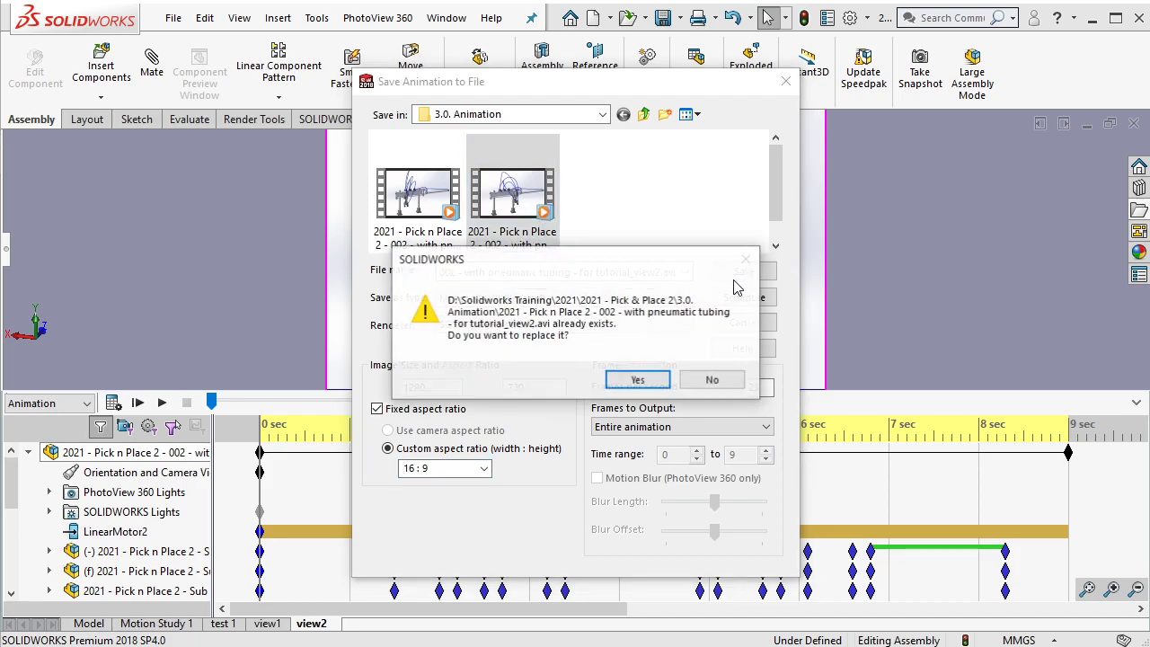
pyautogui.click(637, 381)
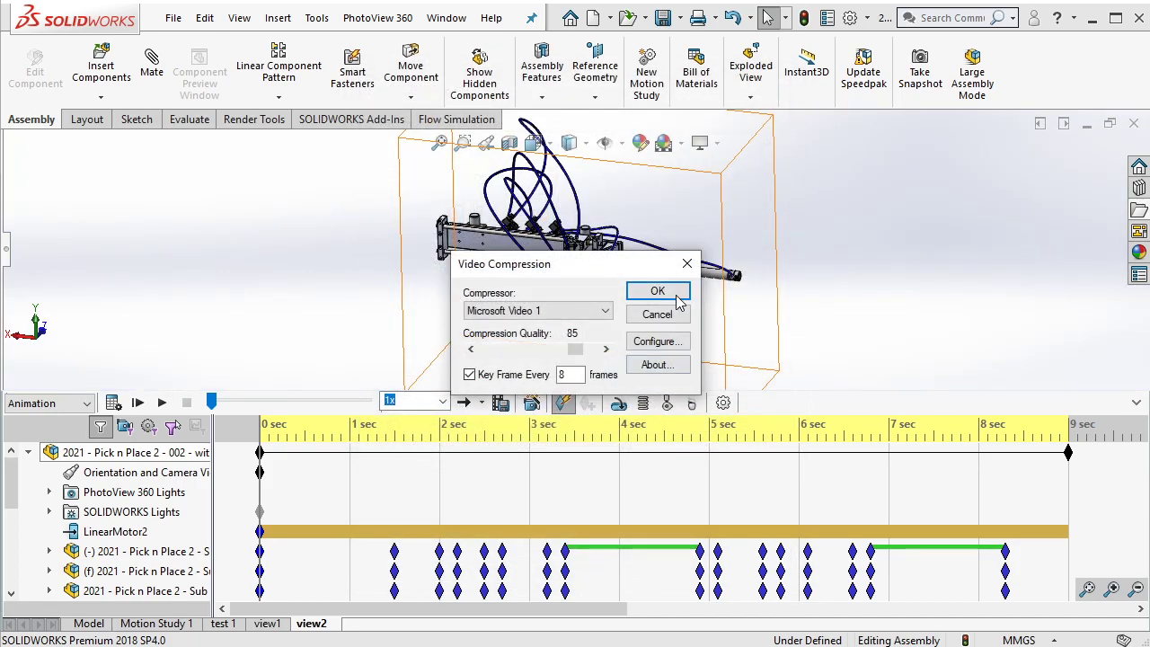
pyautogui.click(600, 312)
pyautogui.click(503, 325)
pyautogui.click(657, 290)
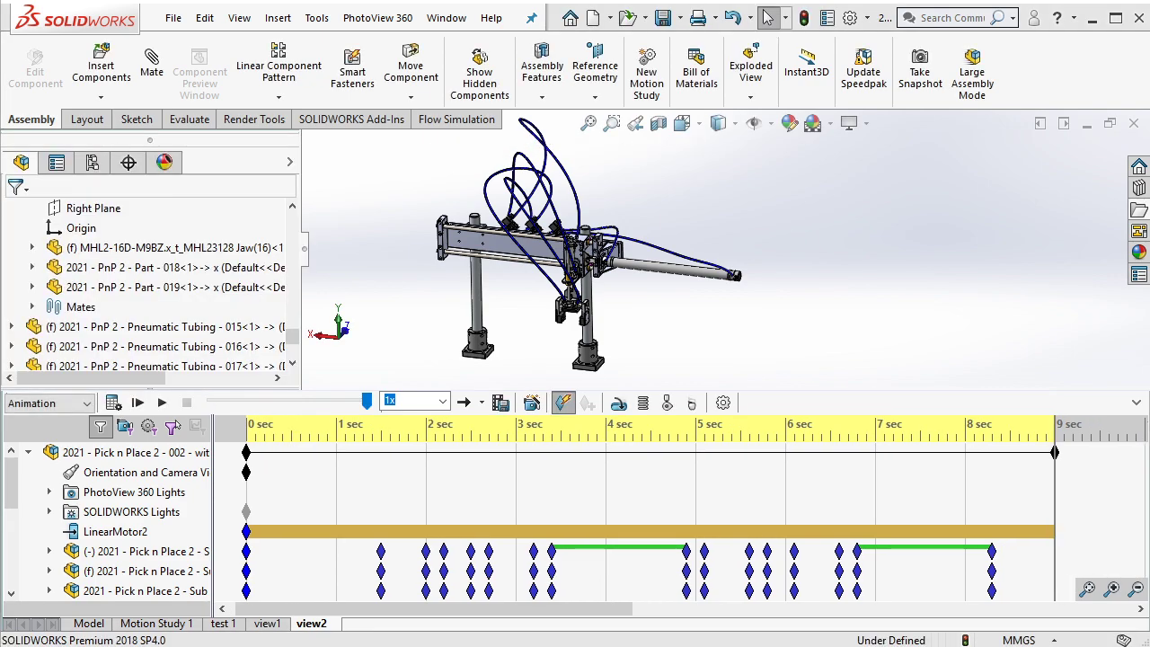
# Step: Copy the view2 study, rename the copy view3, and fit its timeline
pyautogui.rightClick(319, 622)
pyautogui.press('Escape')
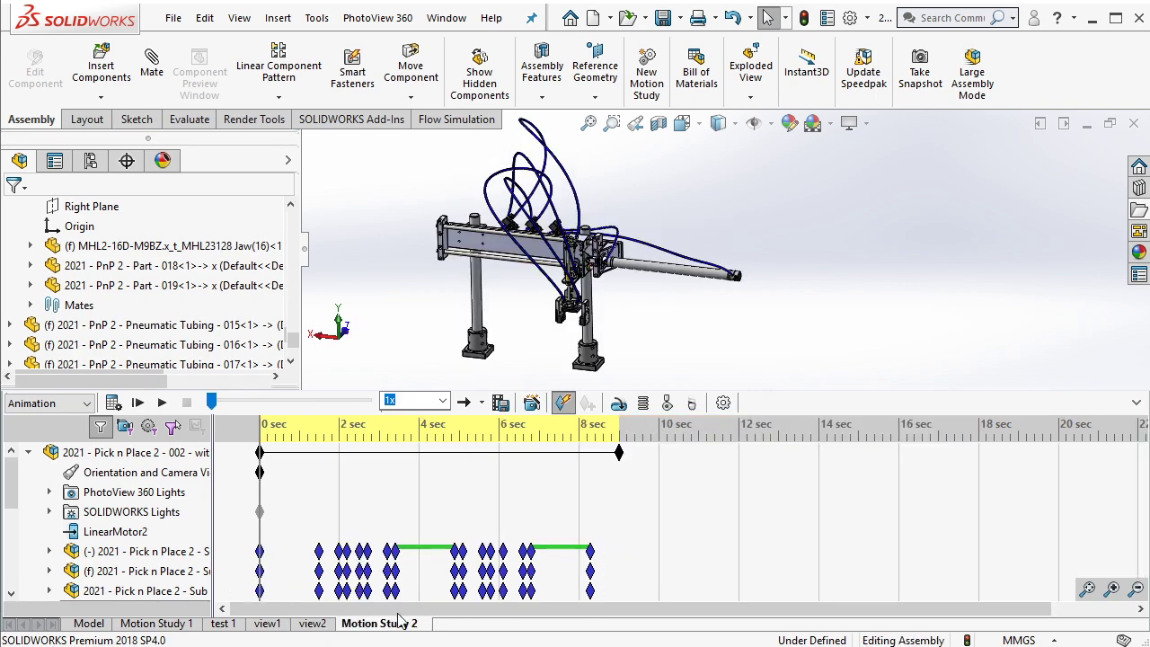
pyautogui.rightClick(395, 623)
pyautogui.click(387, 543)
pyautogui.write('view3')
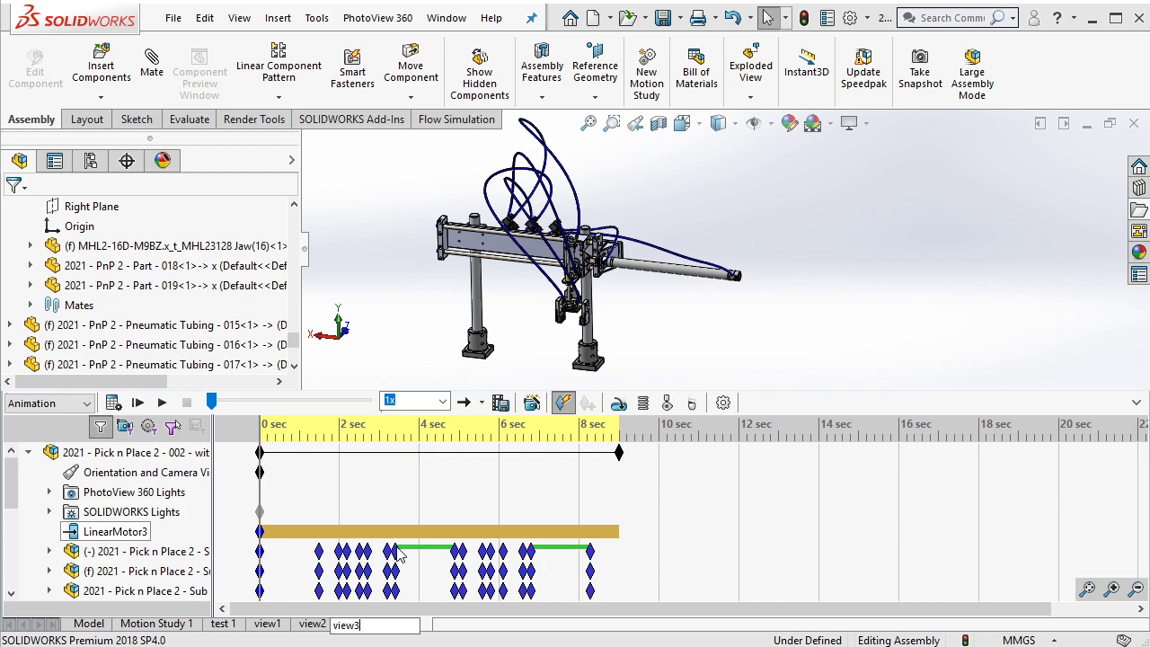
pyautogui.press('Return')
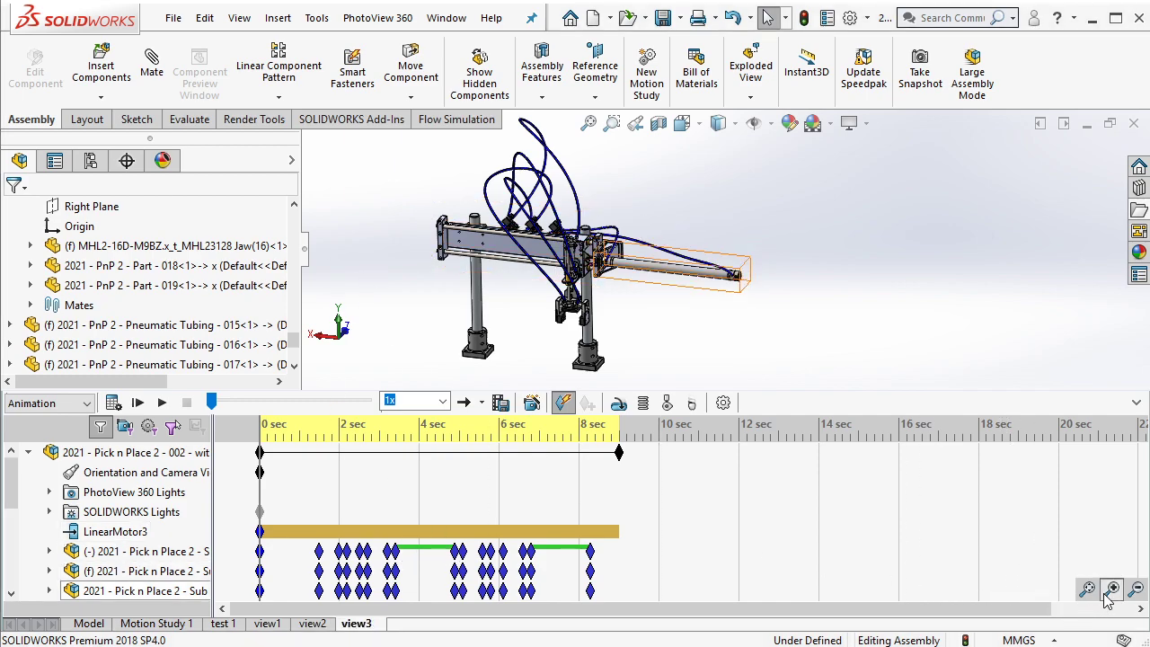
pyautogui.click(1112, 588)
# Step: Disable view key creation, then rotate and enlarge the assembly to a lower side angle
pyautogui.rightClick(160, 481)
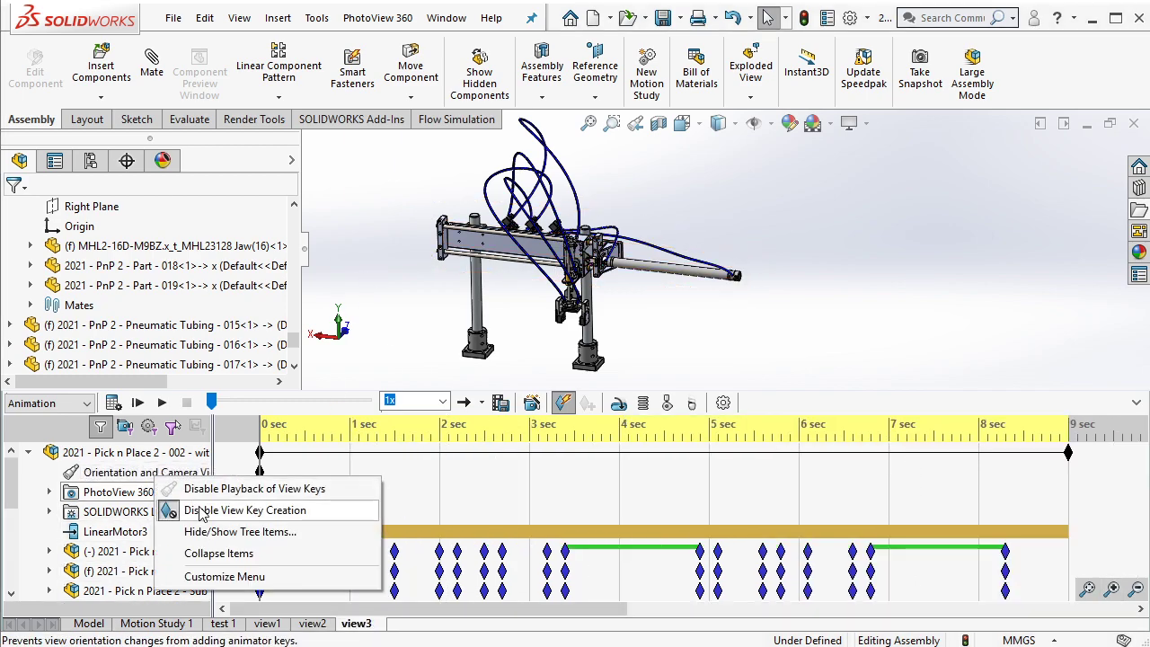
pyautogui.click(201, 510)
pyautogui.moveTo(503, 297)
pyautogui.mouseDown(button='middle')
pyautogui.moveTo(559, 243)
pyautogui.moveTo(660, 304)
pyautogui.mouseUp(button='middle')
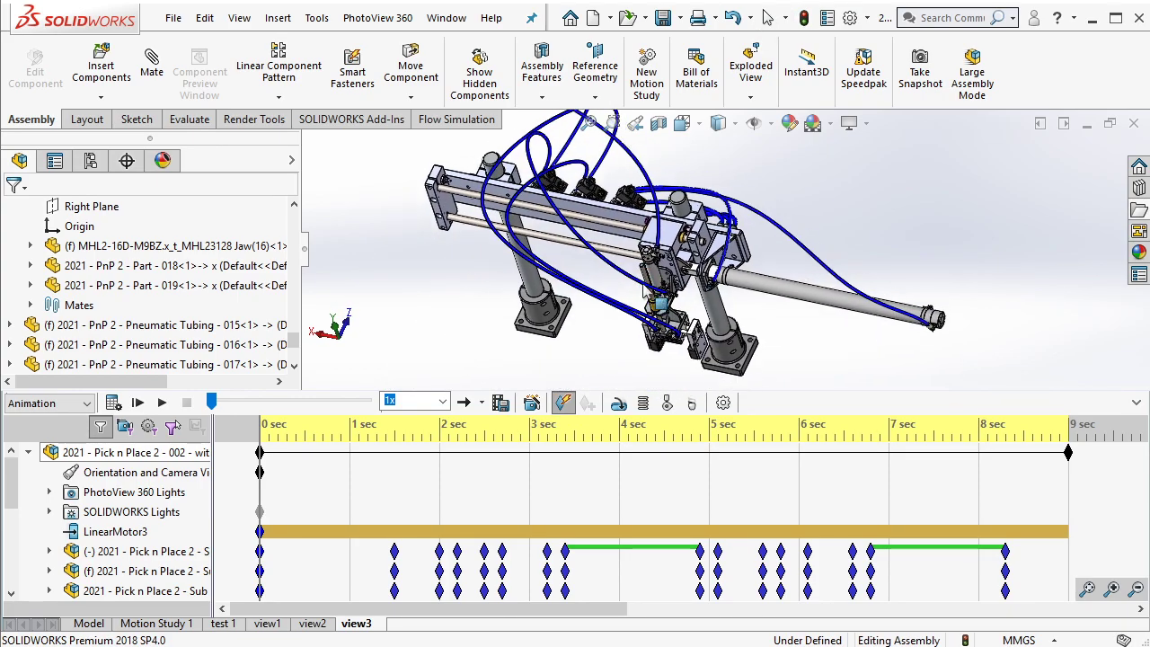
pyautogui.moveTo(629, 252); pyautogui.dragTo(613, 208, button='middle')
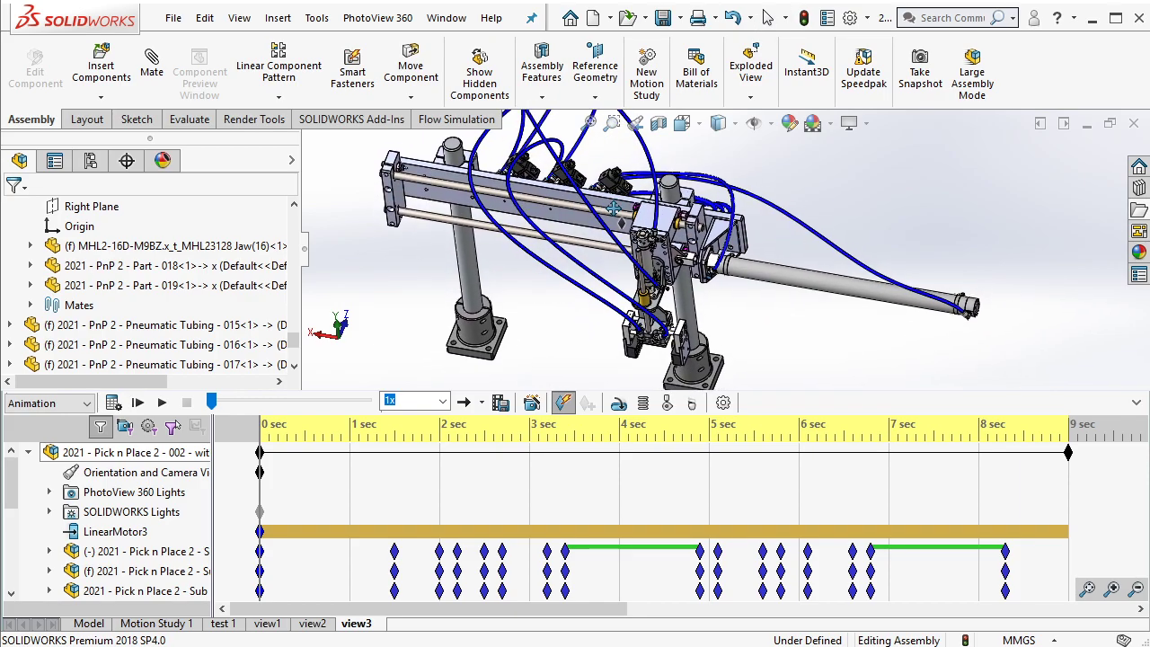
# Step: Check the 16:9 export framing, cancel, and orbit the model slightly to refine the angle
pyautogui.click(498, 403)
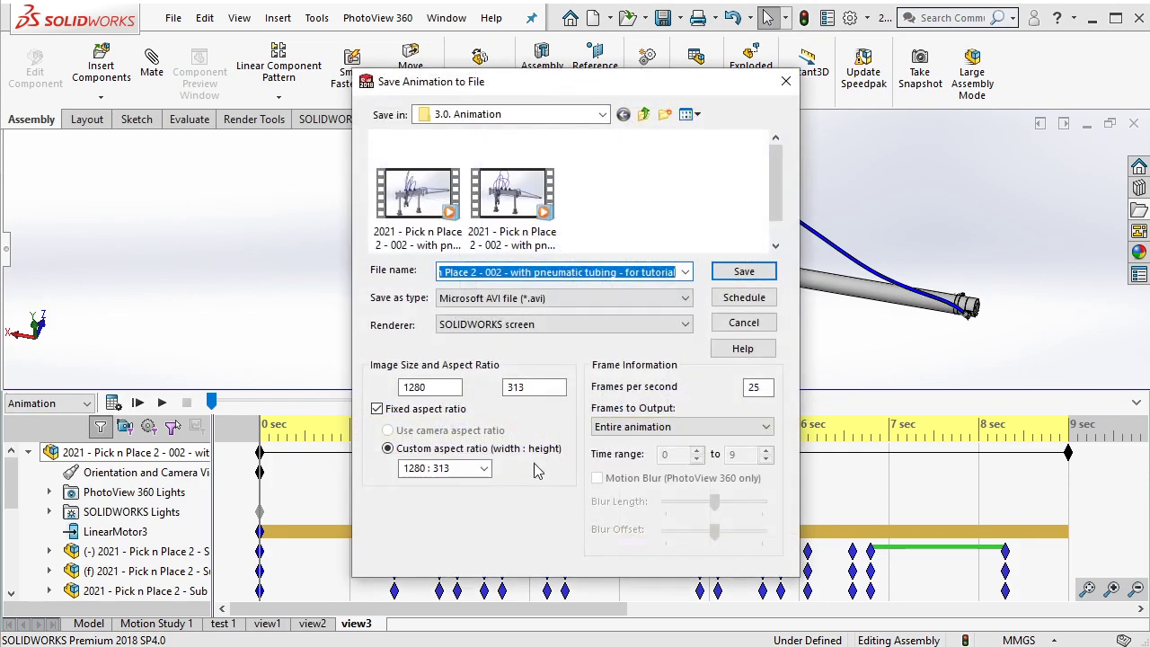
pyautogui.click(485, 468)
pyautogui.click(466, 537)
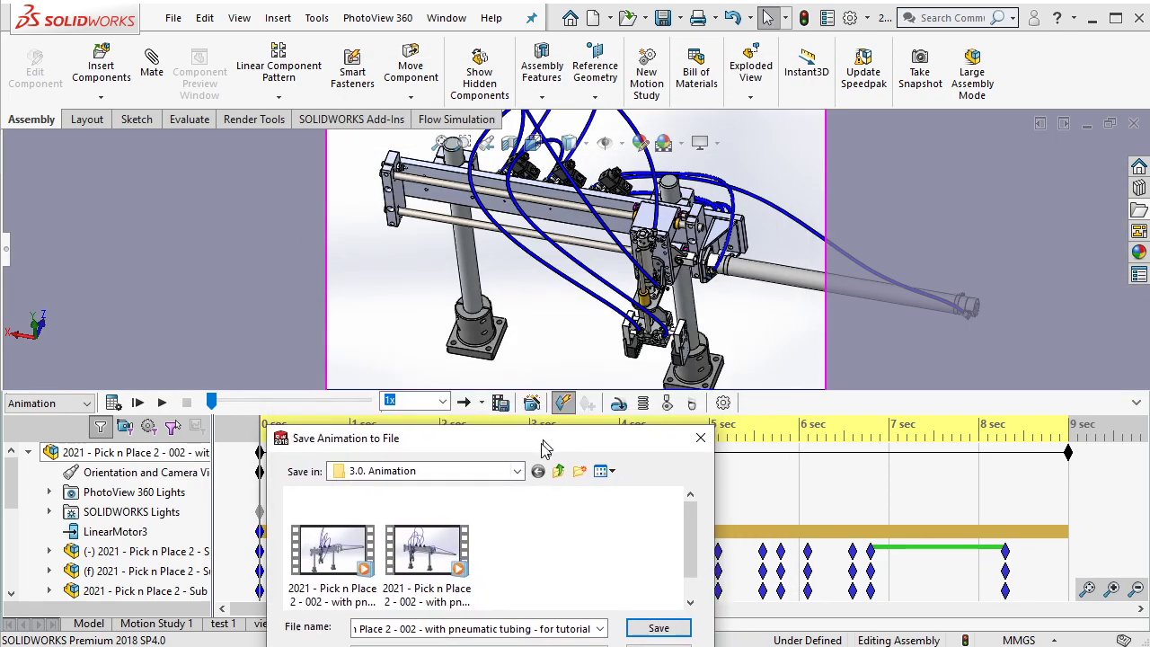
pyautogui.moveTo(634, 81); pyautogui.dragTo(550, 440)
pyautogui.click(700, 438)
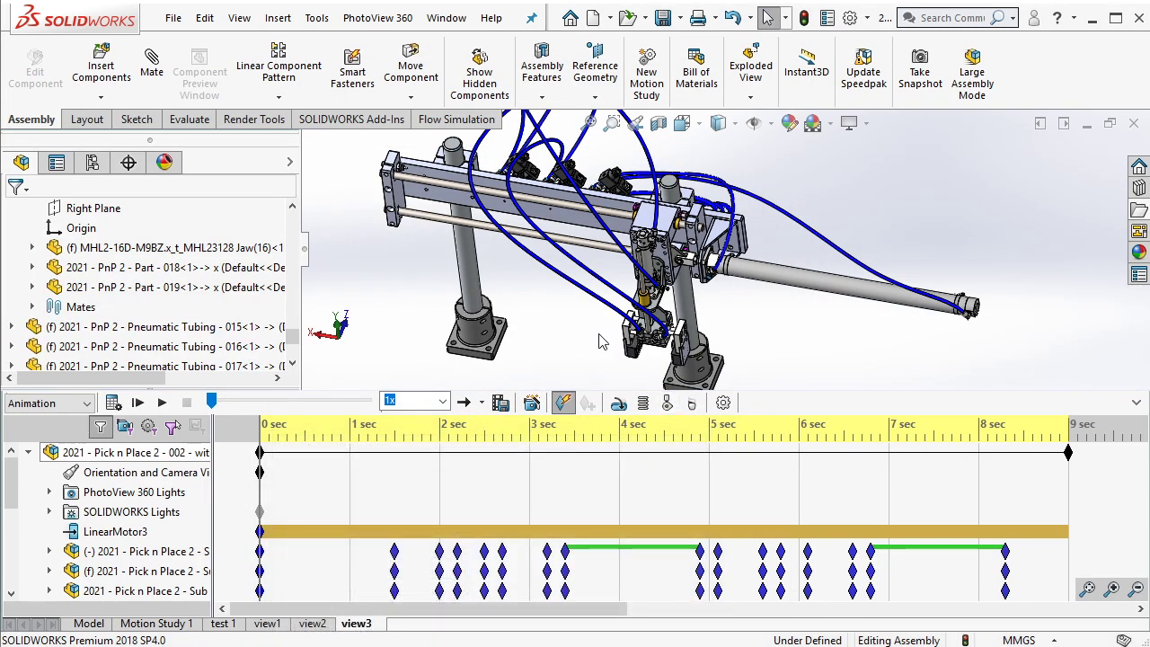
pyautogui.moveTo(599, 339); pyautogui.dragTo(589, 327, button='middle')
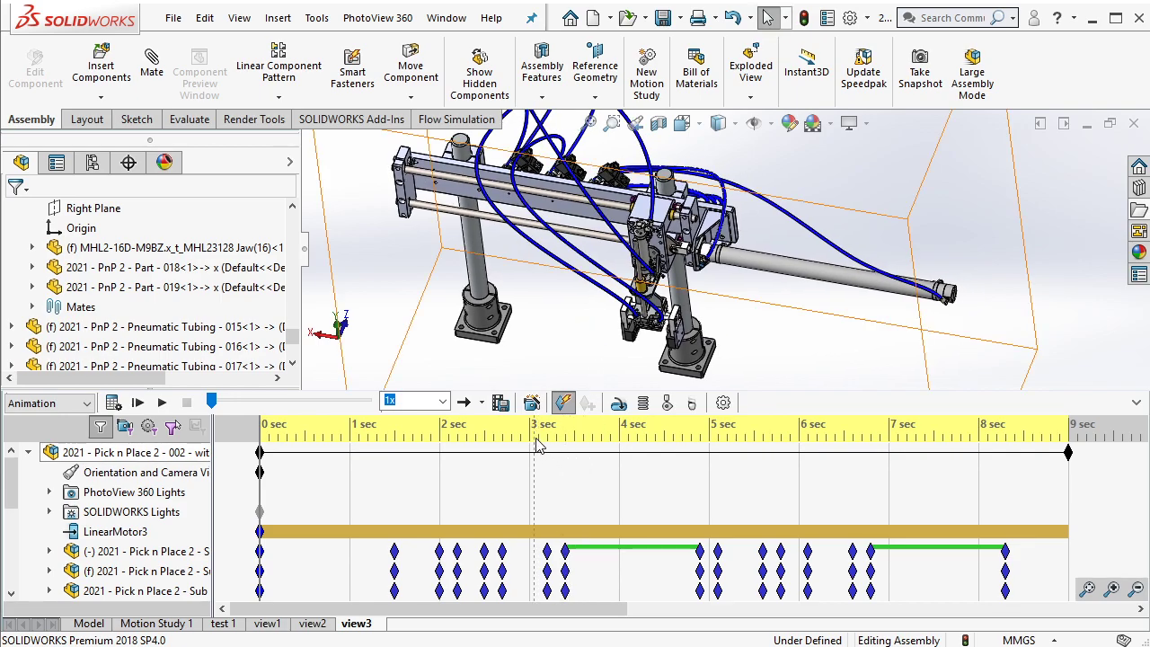
# Step: Recheck the 16:9 framing, cancel, and stop view changes from creating animation keys
pyautogui.click(500, 404)
pyautogui.click(484, 468)
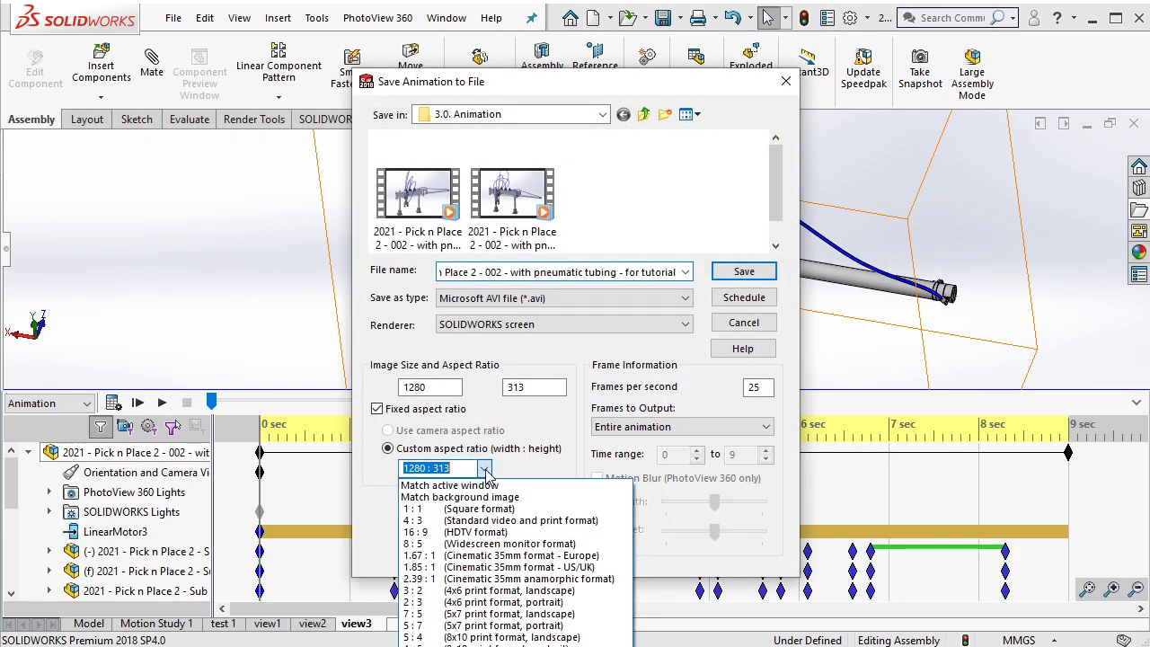
pyautogui.click(469, 532)
pyautogui.moveTo(574, 81); pyautogui.dragTo(582, 440)
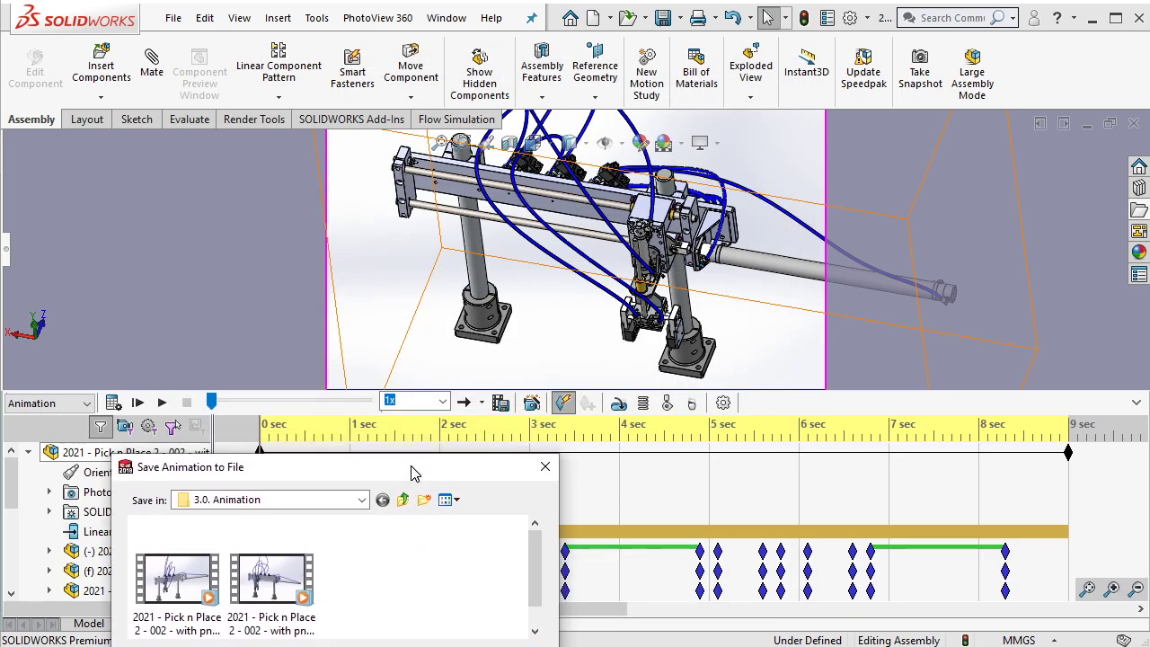
pyautogui.click(597, 399)
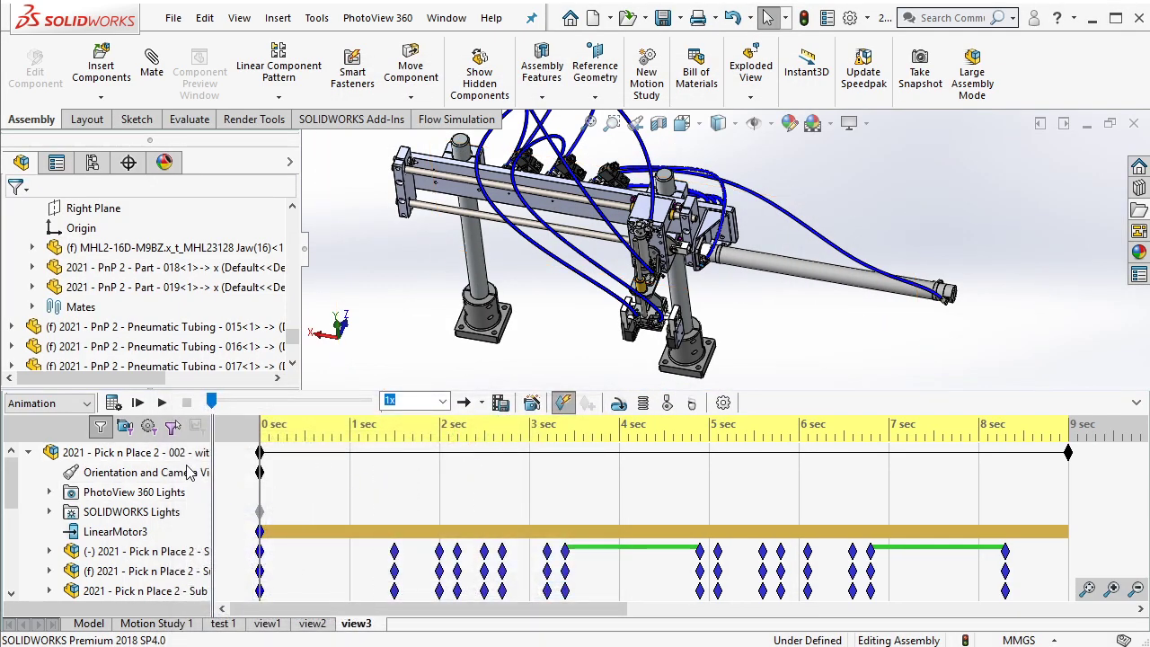
pyautogui.rightClick(189, 471)
pyautogui.click(207, 499)
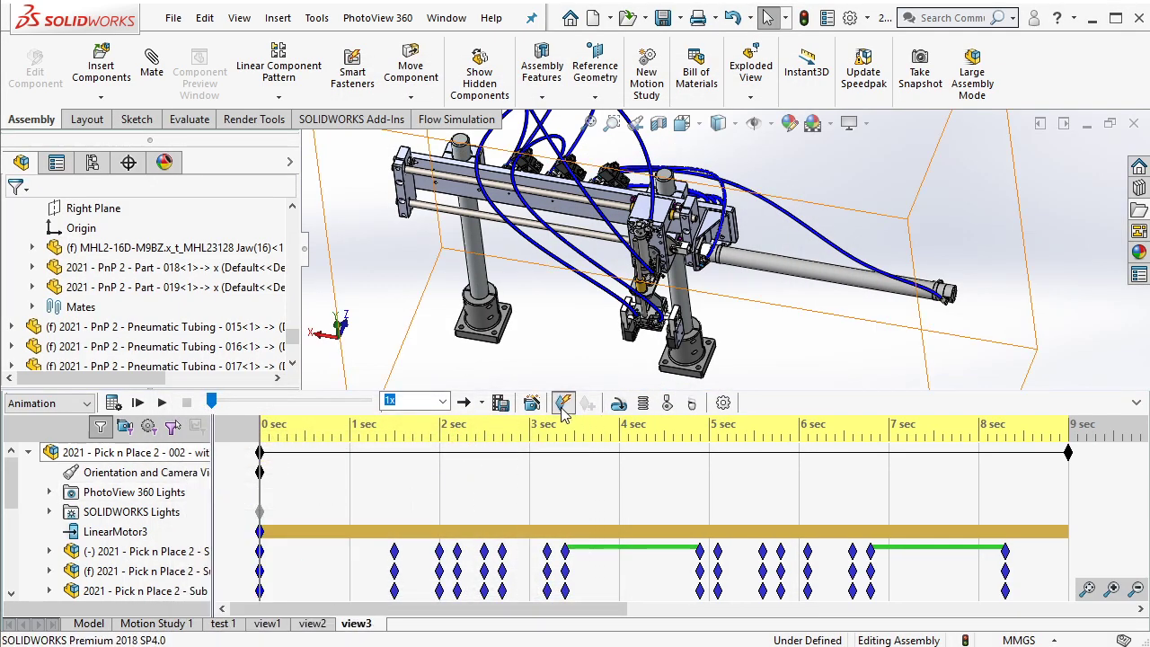
# Step: Set the export to 16:9 and change the output name ending from _view2 to _view3
pyautogui.click(501, 403)
pyautogui.click(483, 467)
pyautogui.scroll(3, 476, 530)
pyautogui.click(476, 537)
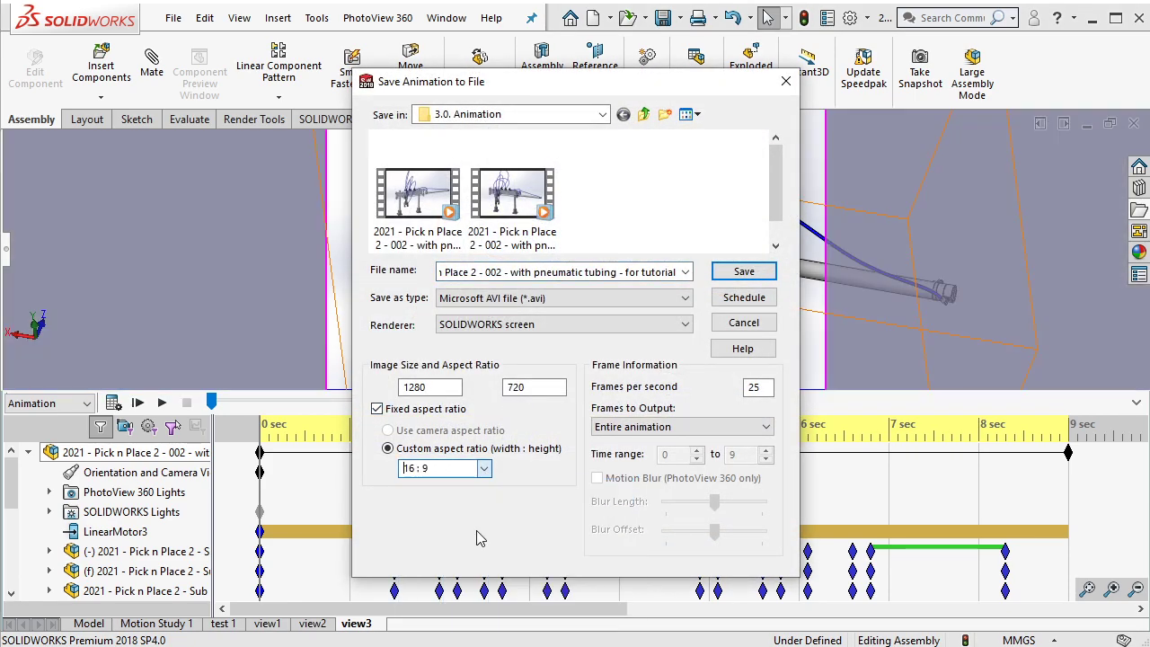
pyautogui.scroll(-2, 628, 206)
pyautogui.click(512, 180)
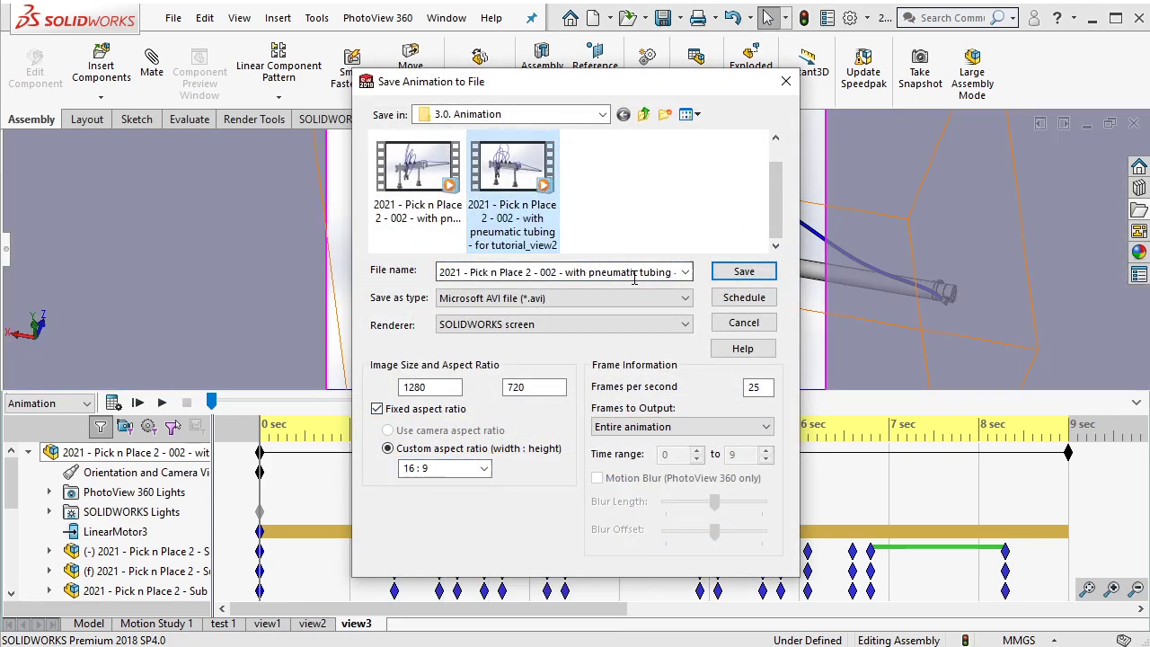
pyautogui.click(634, 278)
pyautogui.click(674, 272)
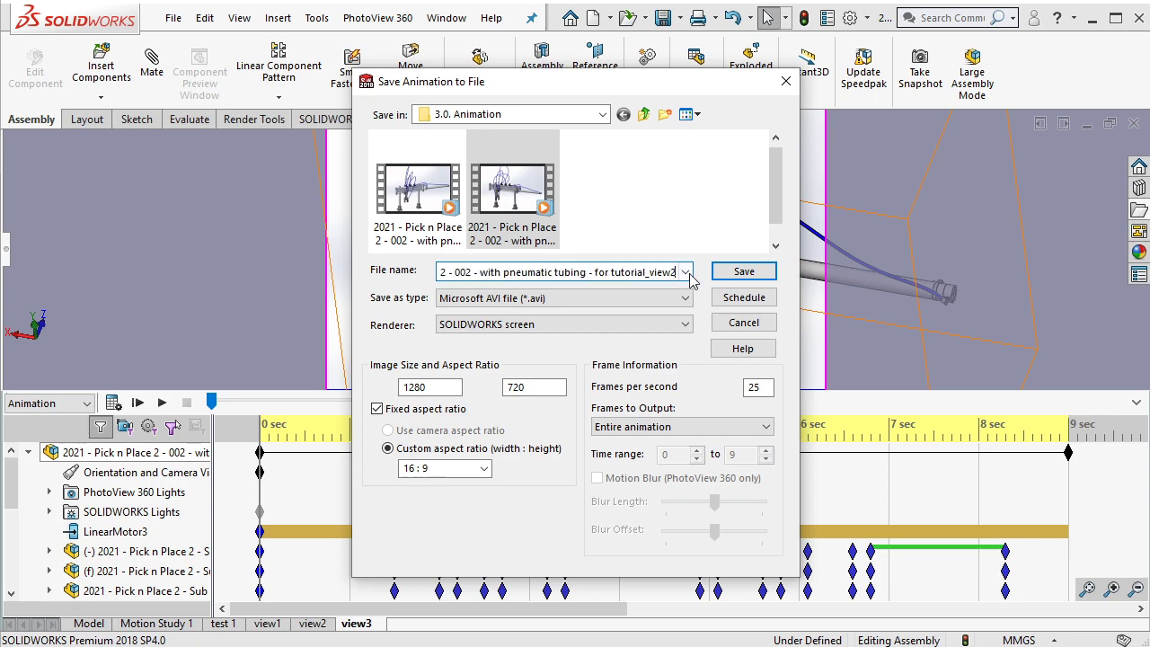
pyautogui.press('BackSpace')
pyautogui.write('3')
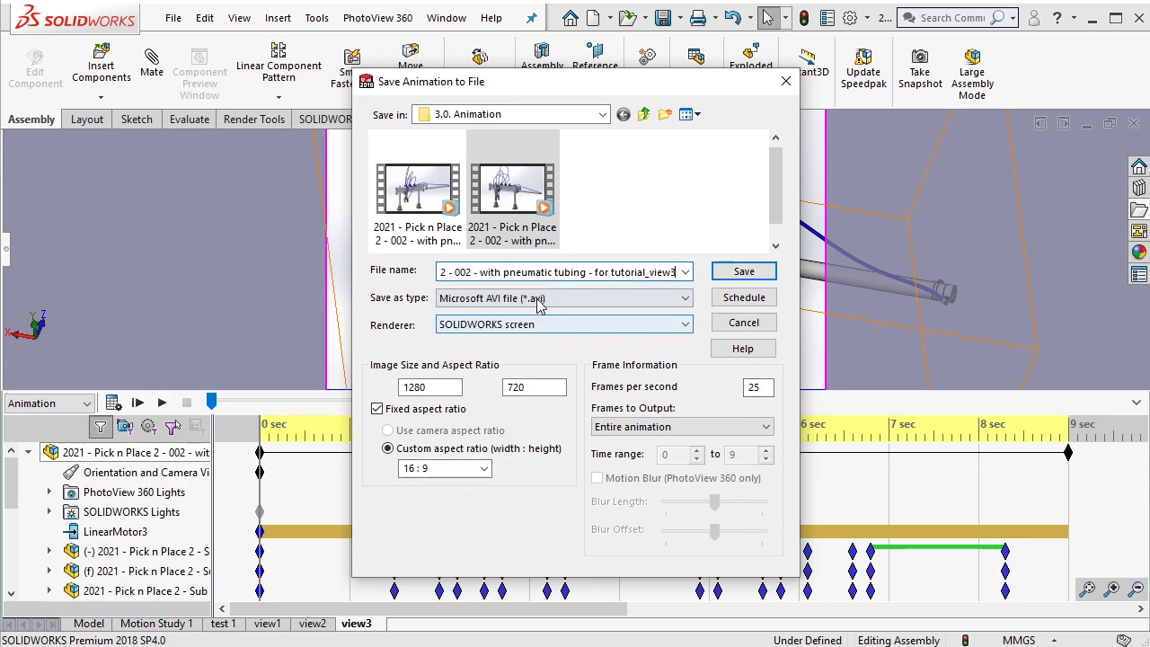
# Step: Save the view3 AVI with the Intel IYUV codec and start recording
pyautogui.click(736, 278)
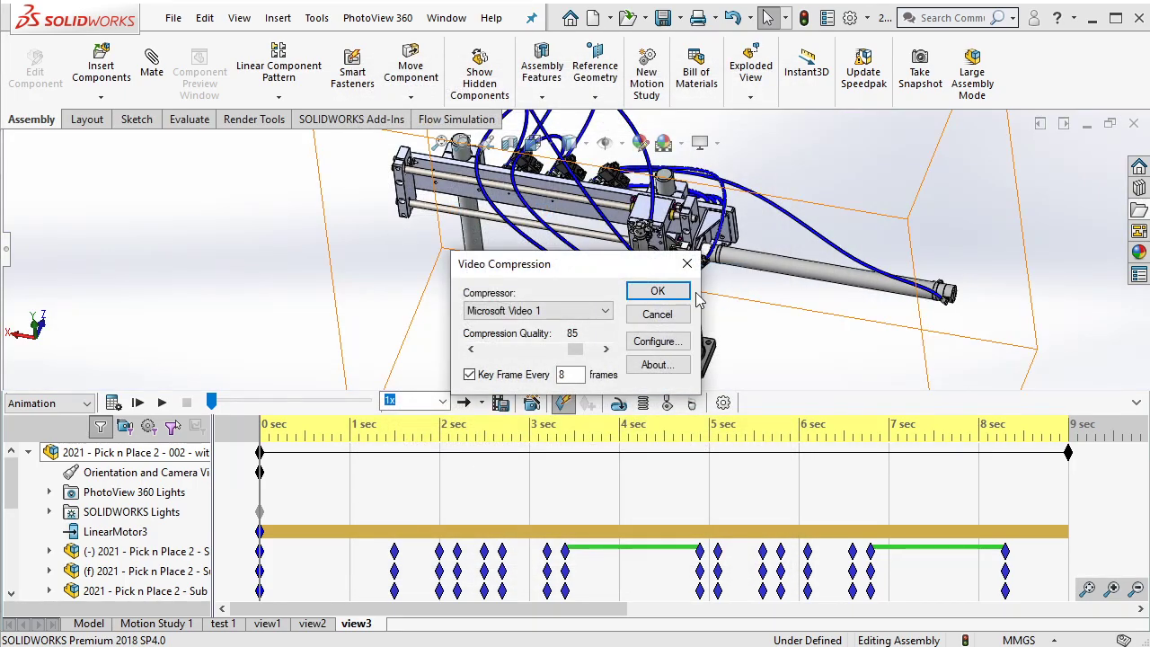
pyautogui.click(593, 310)
pyautogui.click(582, 332)
pyautogui.click(657, 291)
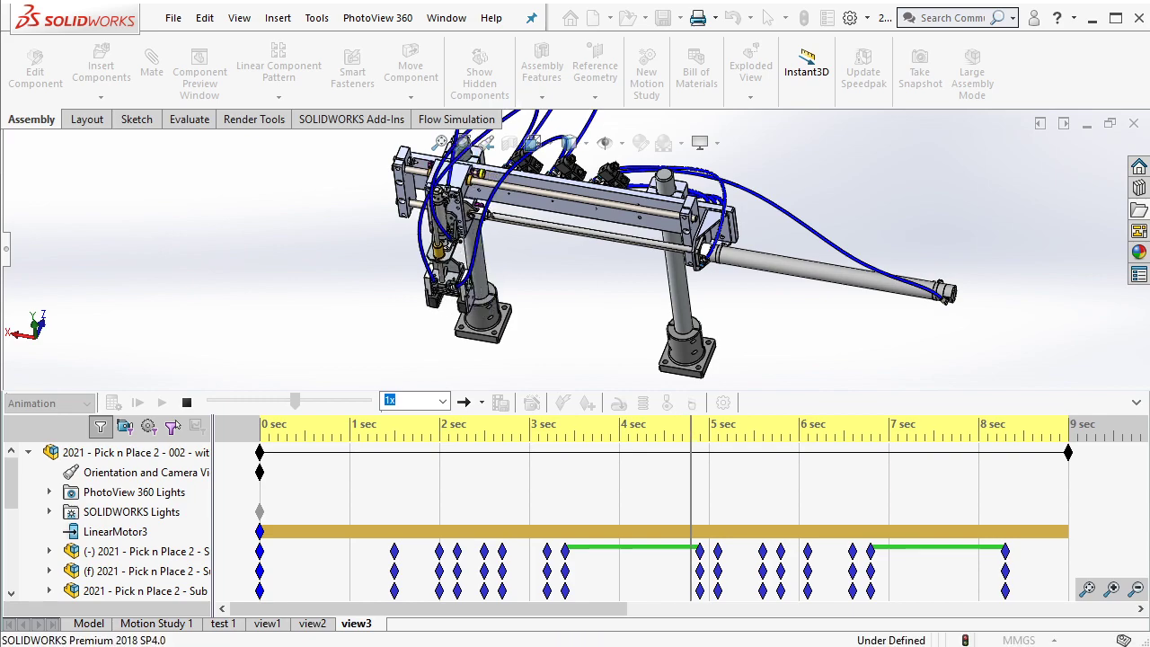
# Step: Copy the view3 study, rename the copy view4, and fit its timeline
pyautogui.rightClick(357, 624)
pyautogui.click(384, 528)
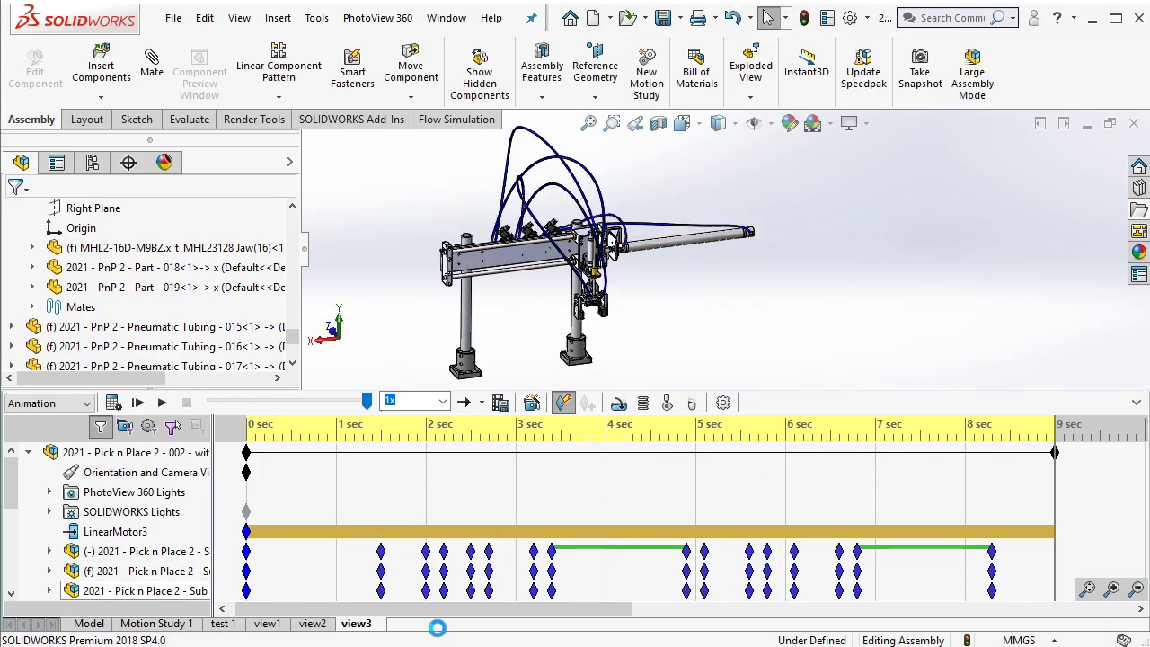
pyautogui.rightClick(426, 623)
pyautogui.click(433, 546)
pyautogui.write('view4')
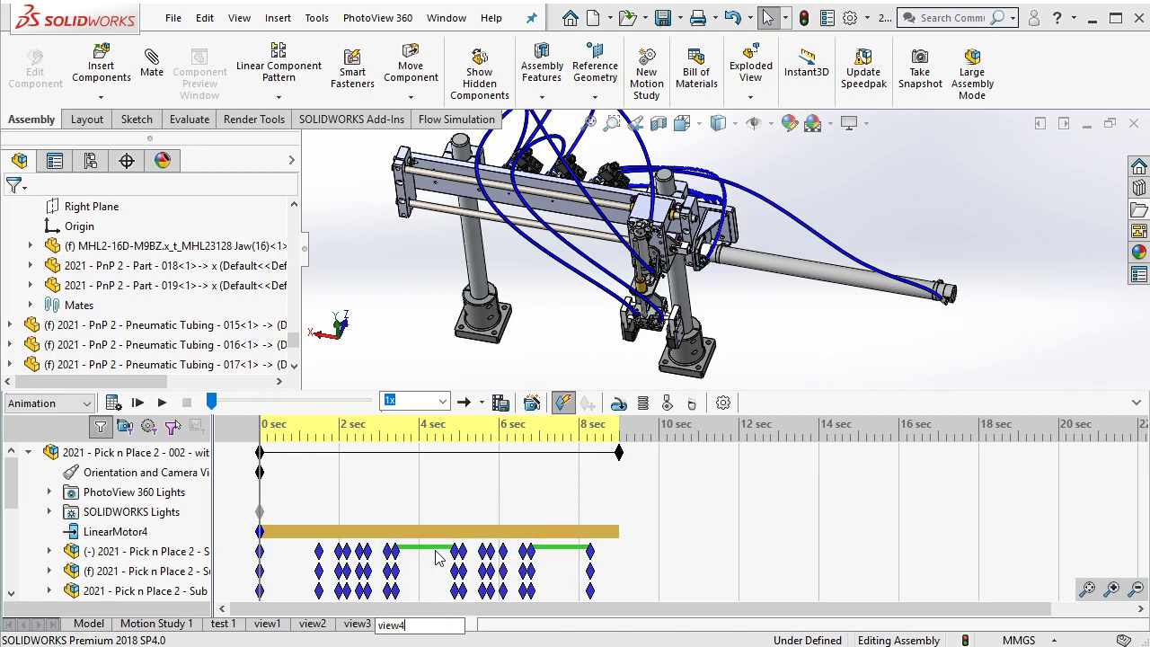
pyautogui.press('Return')
pyautogui.click(1108, 593)
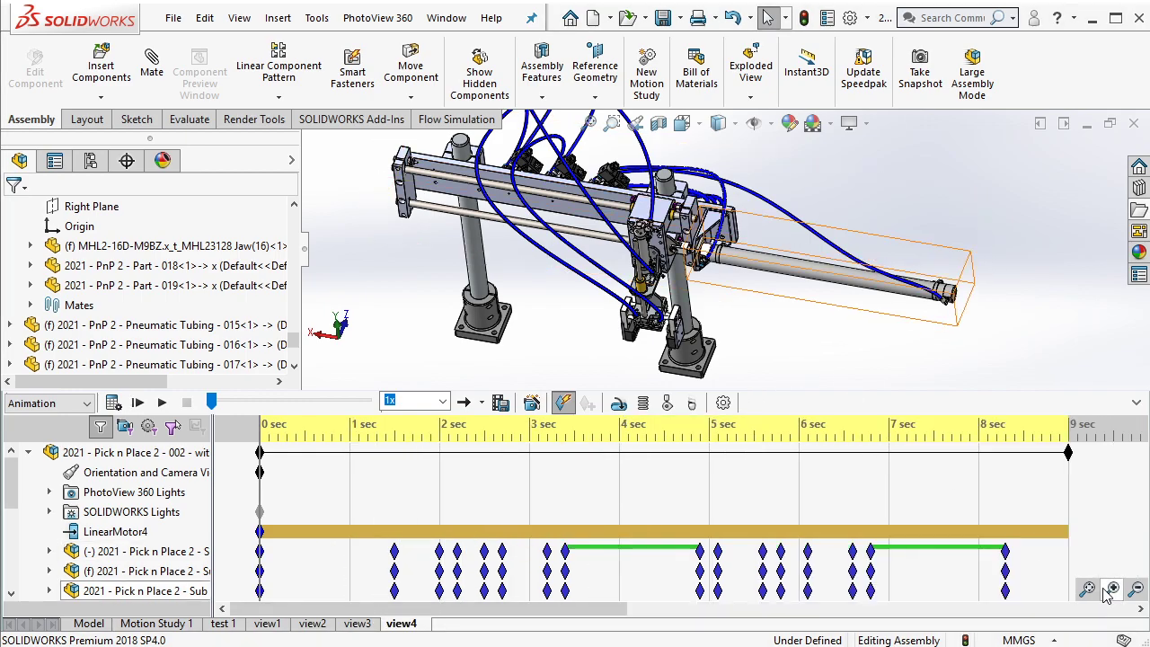
# Step: Disable view key creation, then zoom and orbit to a lower view of the gripper along the rail
pyautogui.press('Escape')
pyautogui.rightClick(165, 477)
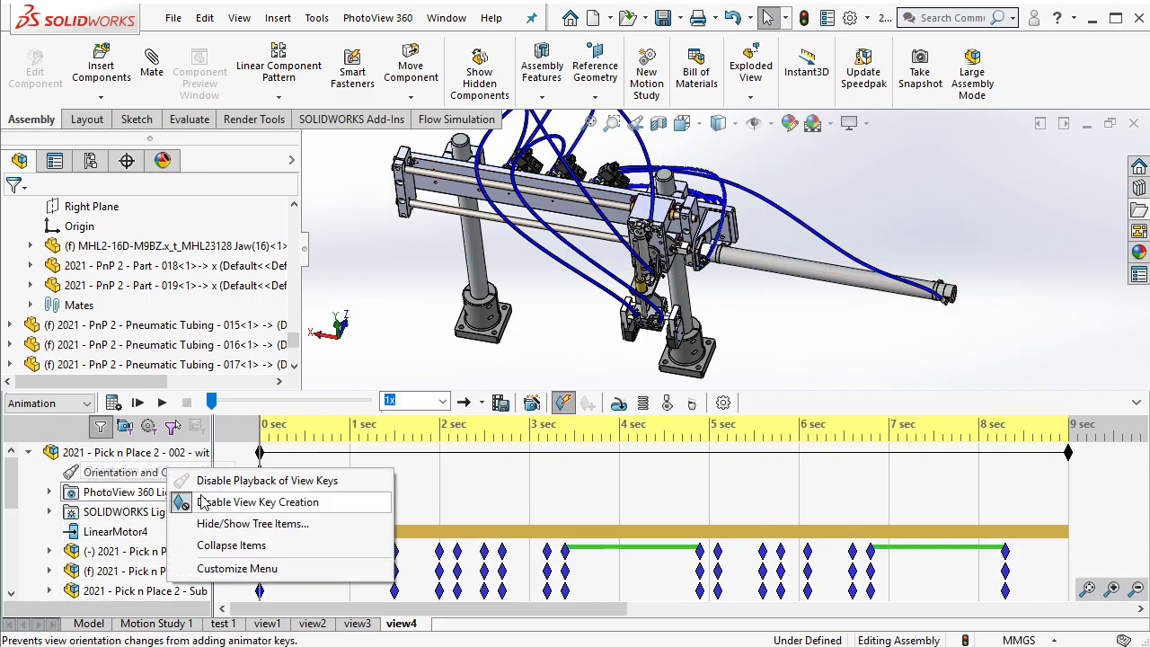
pyautogui.click(297, 500)
pyautogui.scroll(-3, 638, 277)
pyautogui.scroll(1, 637, 276)
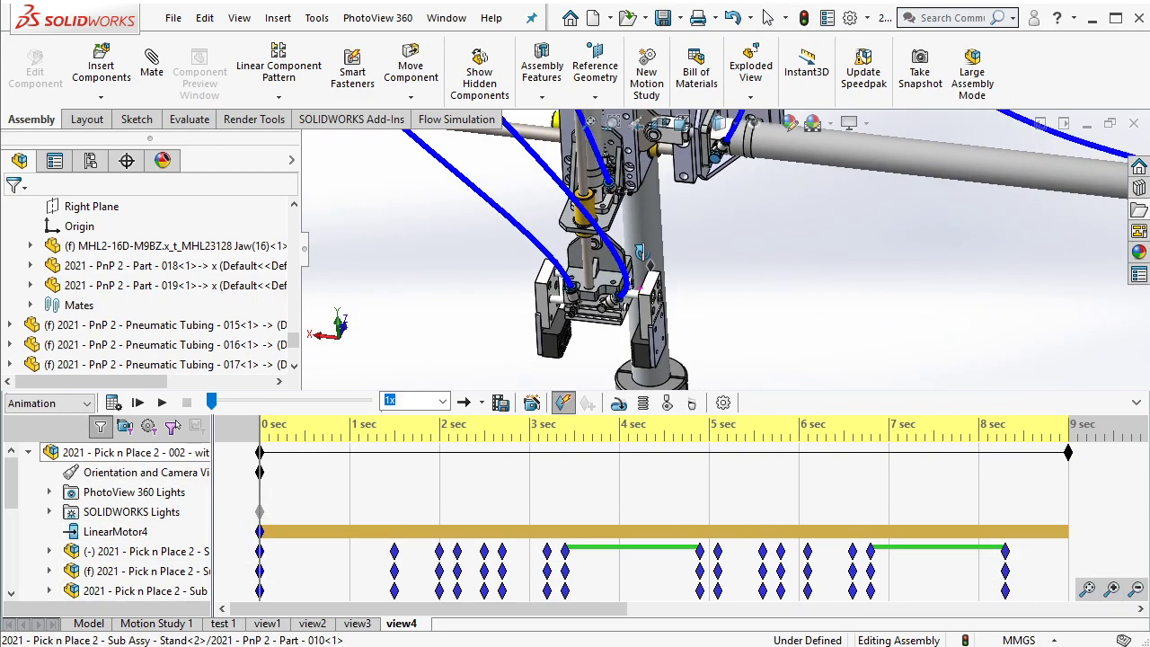
pyautogui.scroll(1, 655, 238)
pyautogui.scroll(1, 676, 200)
pyautogui.scroll(1, 675, 200)
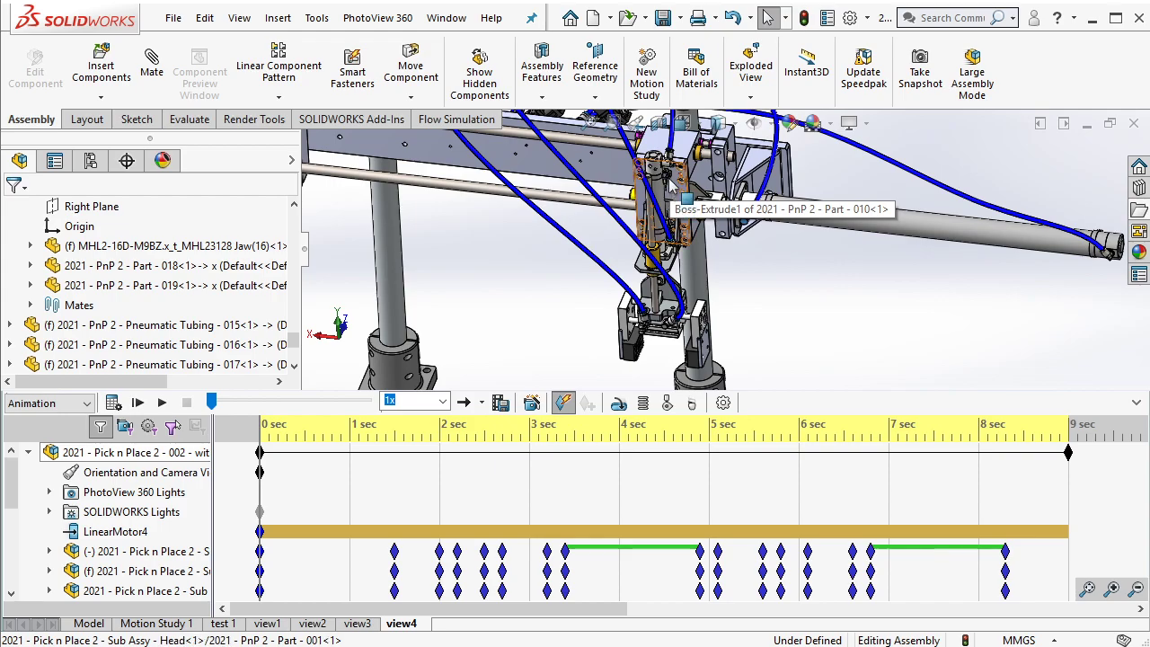
pyautogui.moveTo(676, 200)
pyautogui.mouseDown(button='middle')
pyautogui.moveTo(719, 170)
pyautogui.moveTo(693, 168)
pyautogui.mouseUp(button='middle')
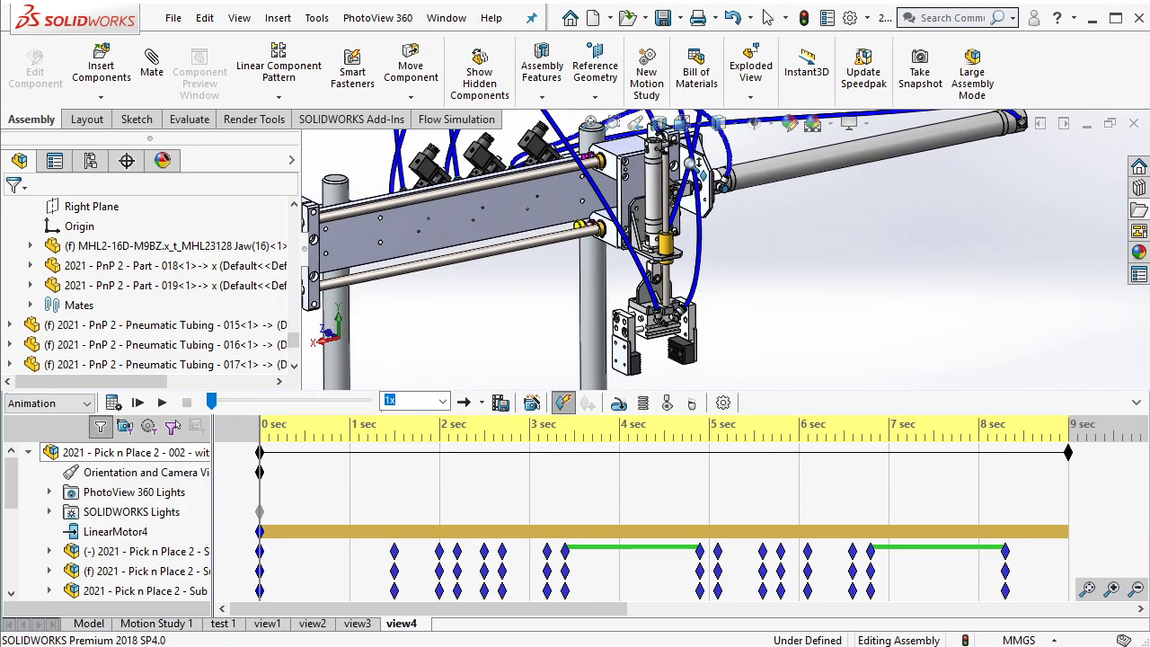
pyautogui.moveTo(677, 266)
pyautogui.mouseDown(button='middle')
pyautogui.moveTo(674, 279)
pyautogui.moveTo(671, 207)
pyautogui.moveTo(639, 210)
pyautogui.mouseUp(button='middle')
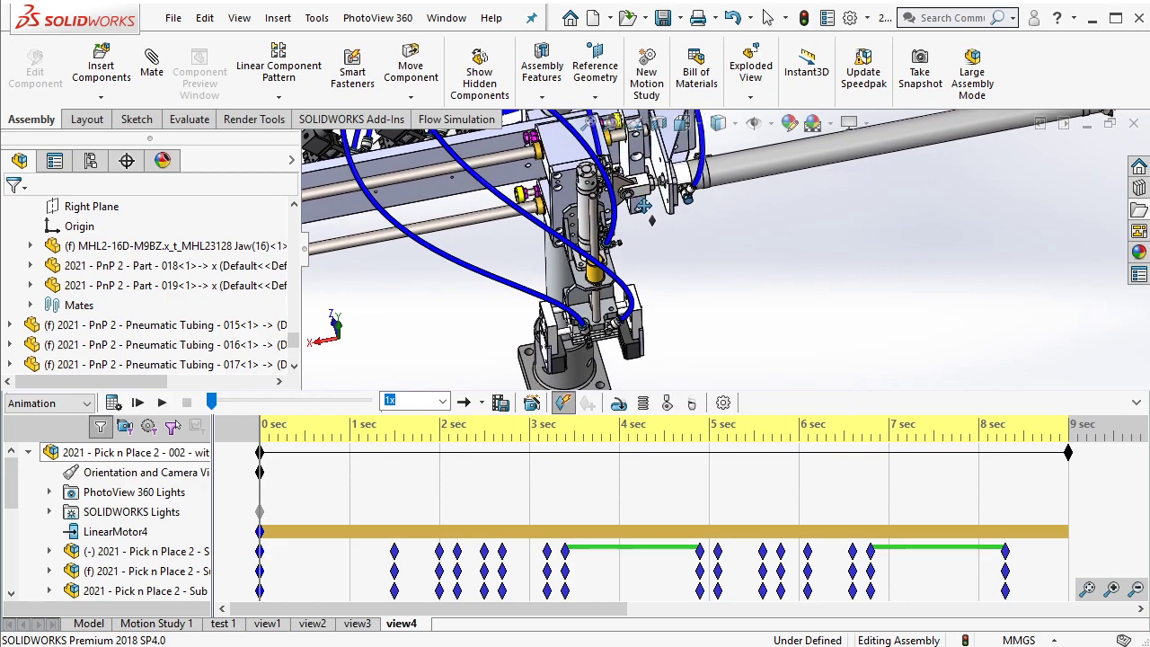
# Step: Open the animation export settings at 16:9 and shift the dialog down to reveal the preview frame
pyautogui.click(500, 404)
pyautogui.click(444, 468)
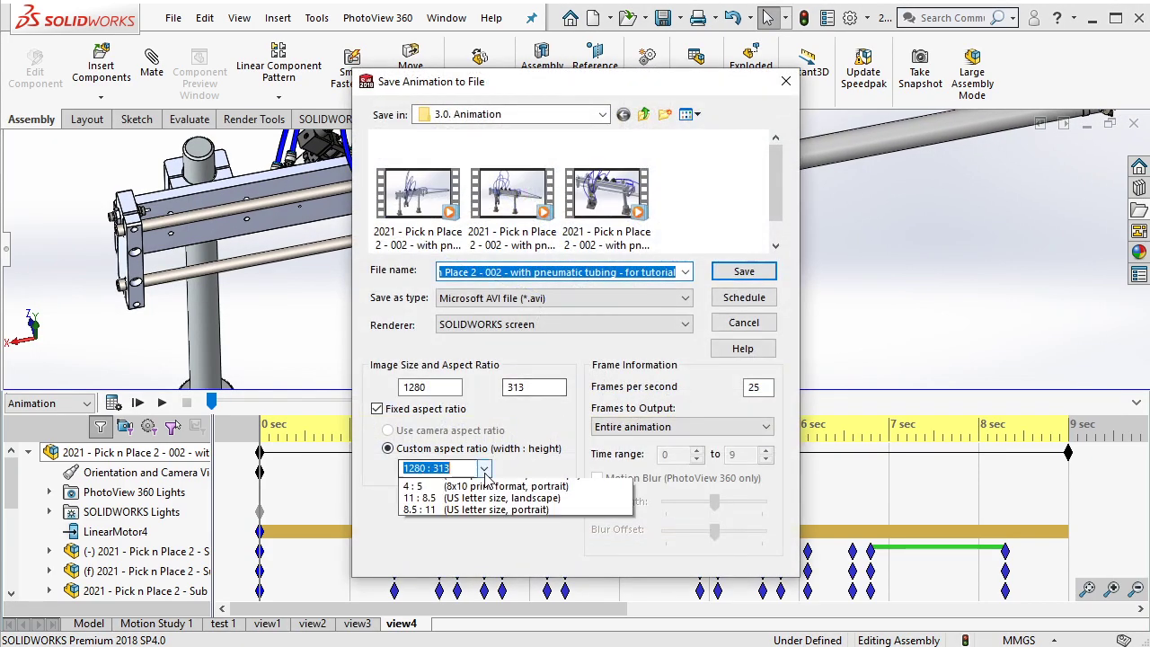
pyautogui.click(440, 518)
pyautogui.moveTo(667, 81); pyautogui.dragTo(525, 460)
# Step: Close the export settings, scrub the timeline around 2.5 sec, and hide the feature tree
pyautogui.click(643, 462)
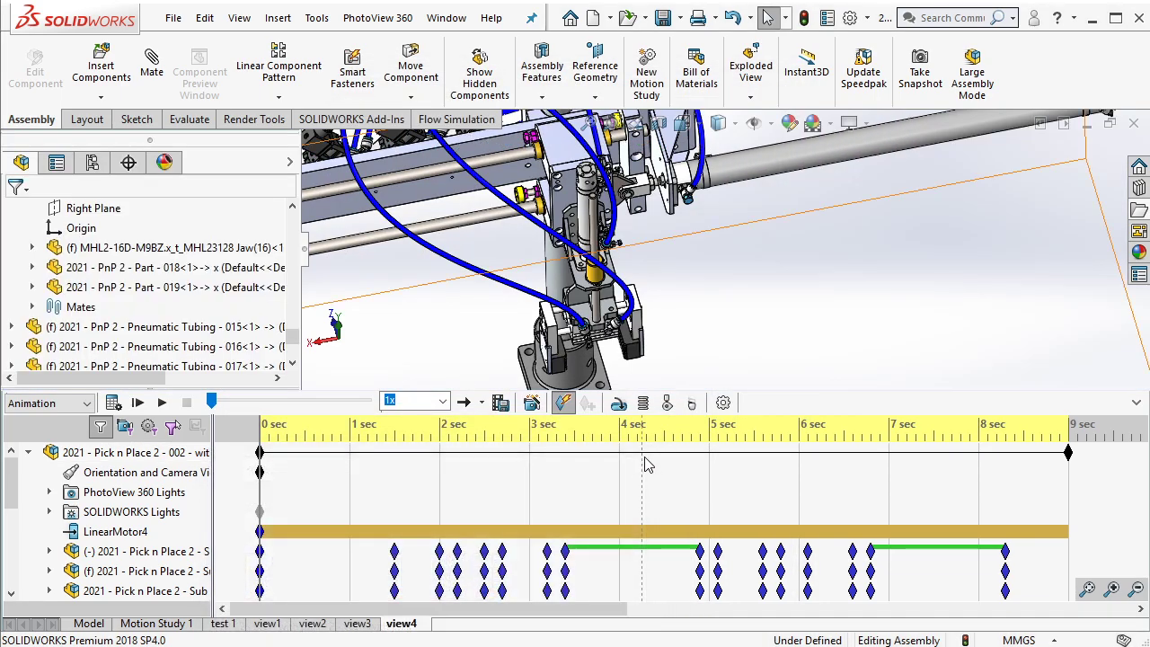
pyautogui.click(503, 489)
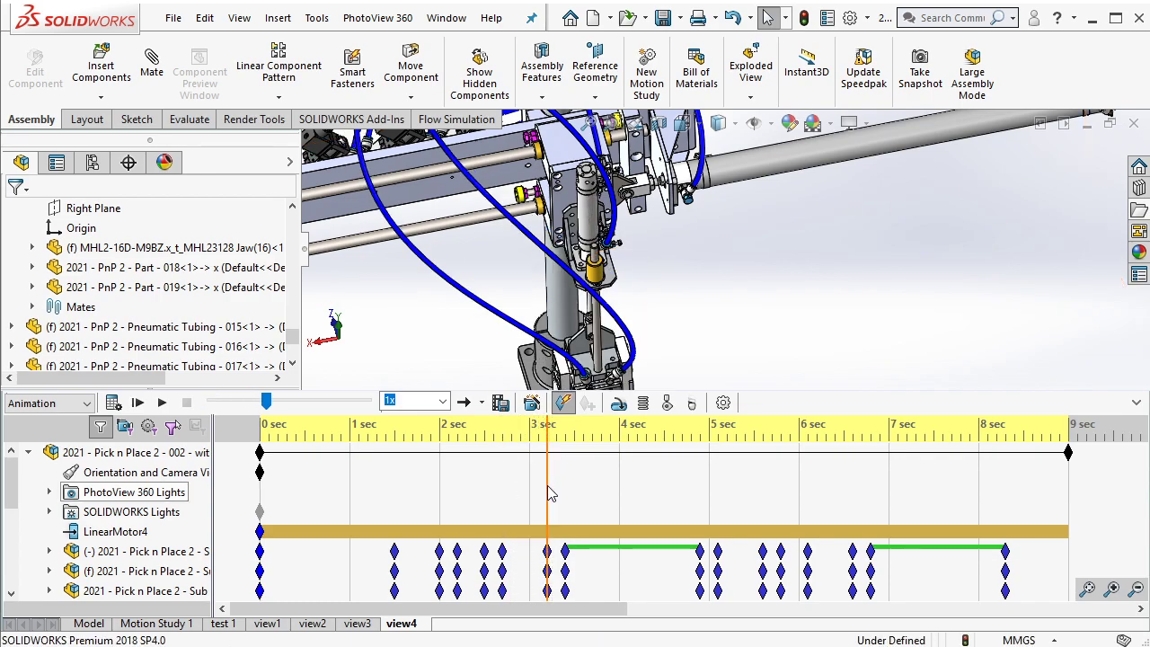
pyautogui.click(483, 497)
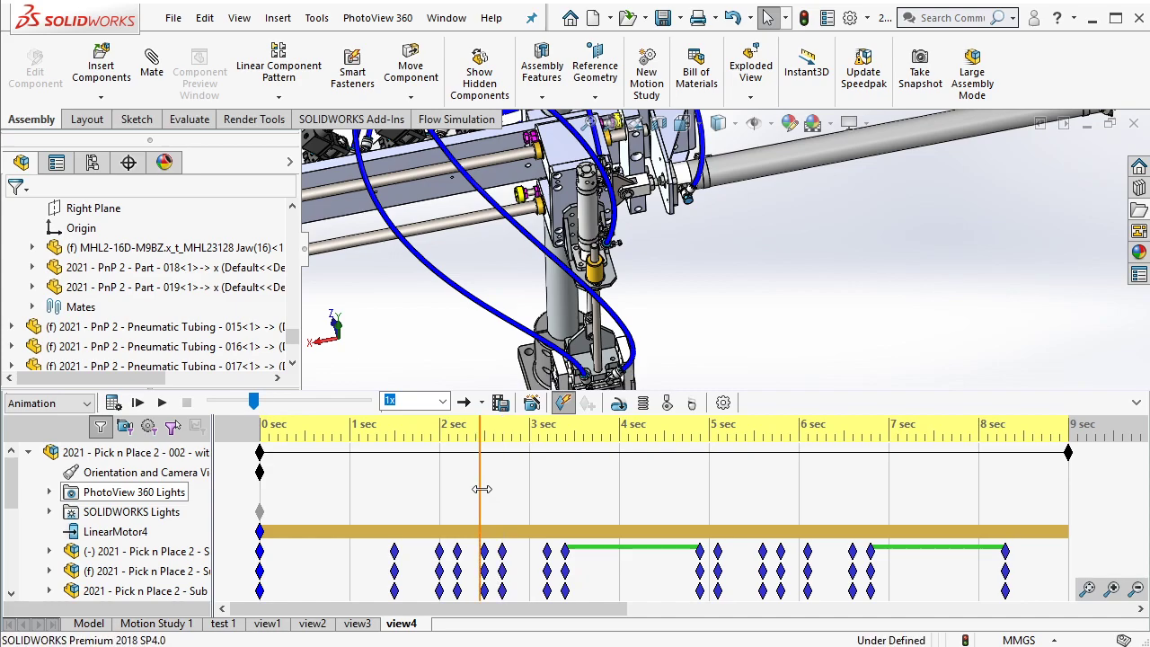
pyautogui.click(264, 452)
pyautogui.click(264, 441)
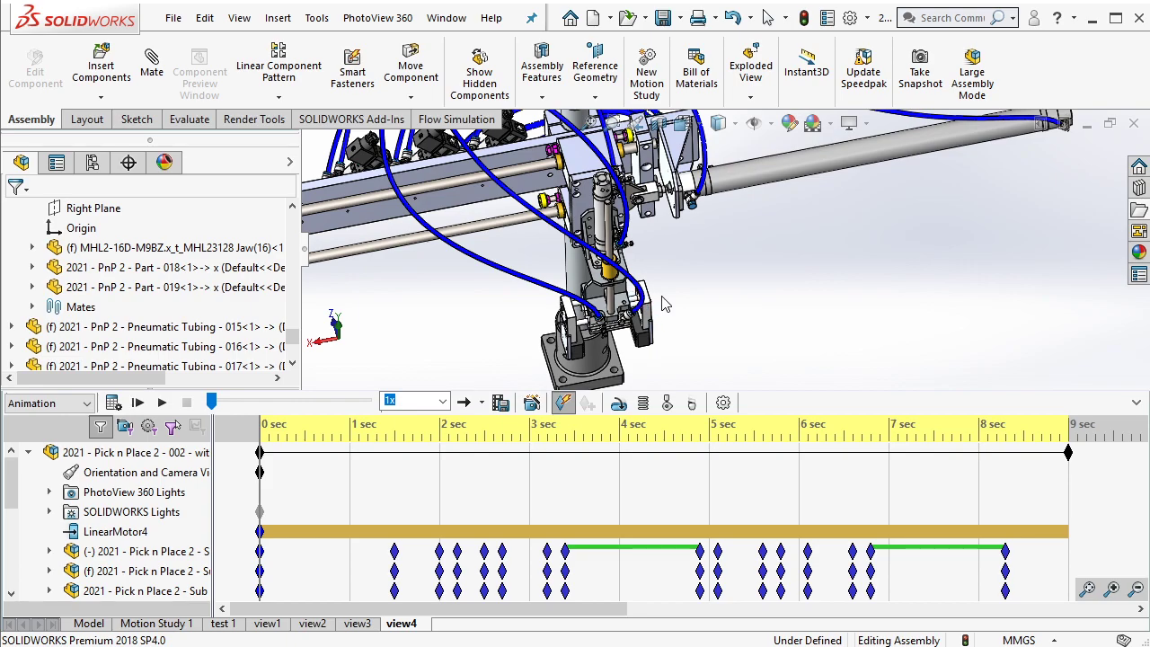
pyautogui.moveTo(662, 304)
pyautogui.mouseDown(button='middle')
pyautogui.moveTo(671, 292)
pyautogui.moveTo(682, 309)
pyautogui.moveTo(674, 304)
pyautogui.mouseUp(button='middle')
pyautogui.press('F9')
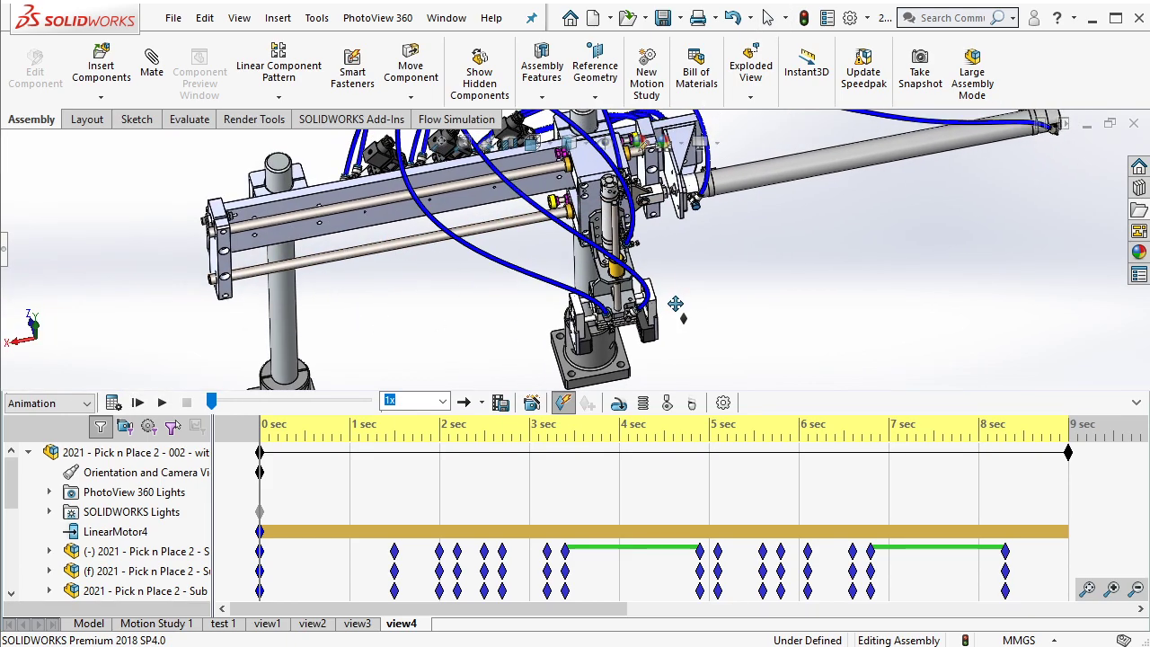
# Step: Pan and rotate the assembly to reframe it, checking at about 2.7 sec, then rewind to 0 sec
pyautogui.click(483, 510)
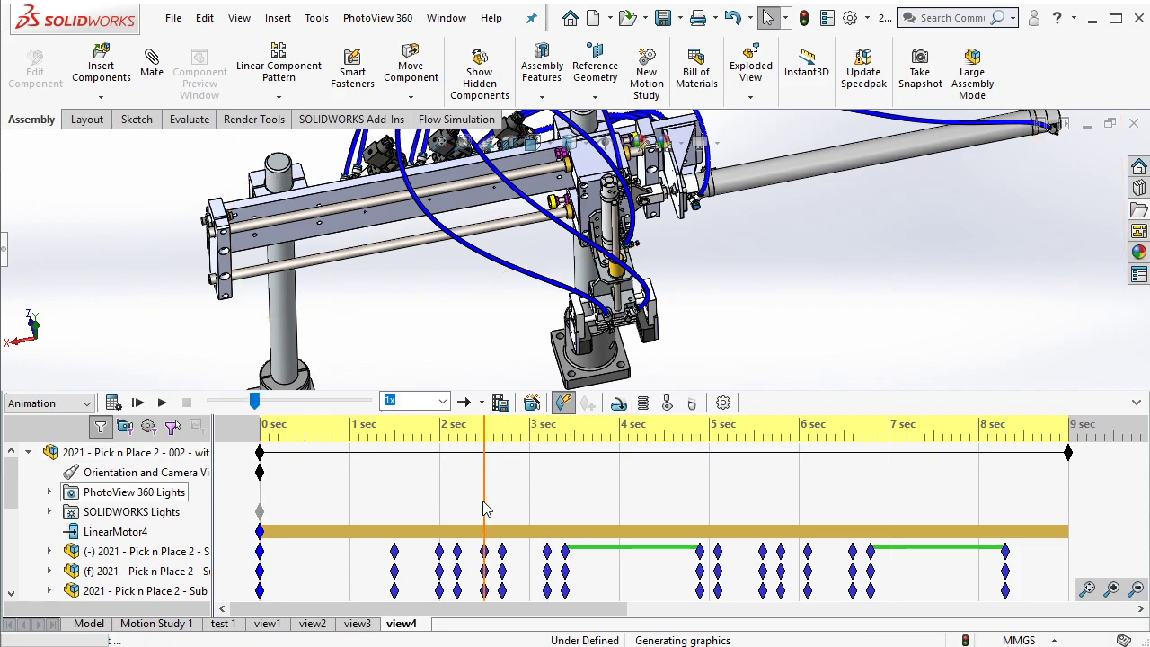
pyautogui.click(264, 435)
pyautogui.scroll(-2, 696, 303)
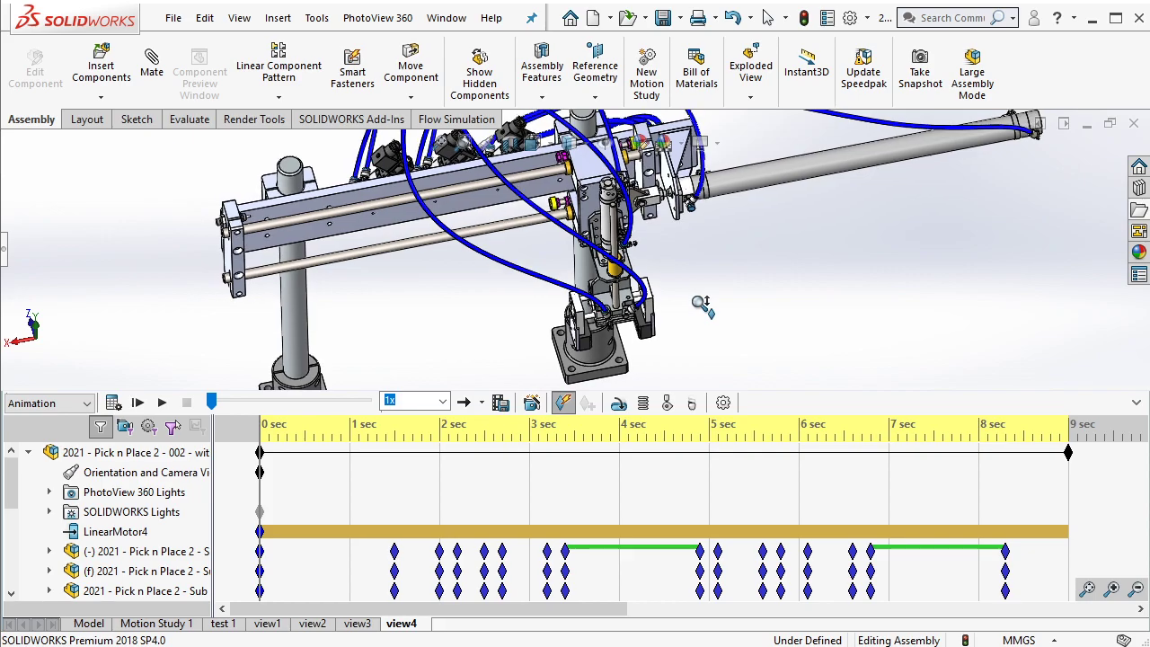
pyautogui.keyDown('ctrl'); pyautogui.moveTo(702, 308); pyautogui.dragTo(698, 294, button='middle'); pyautogui.keyUp('ctrl')
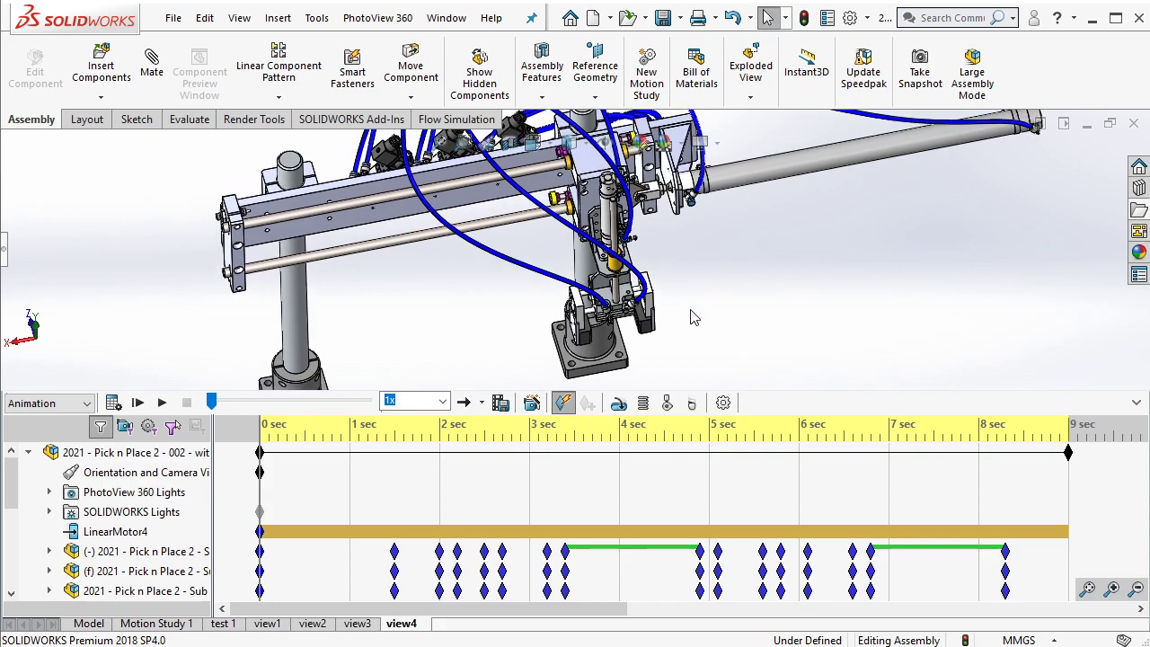
pyautogui.moveTo(690, 306)
pyautogui.keyDown('ctrl'); pyautogui.mouseDown(button='middle')
pyautogui.moveTo(692, 277)
pyautogui.moveTo(689, 299)
pyautogui.mouseUp(button='middle'); pyautogui.keyUp('ctrl')
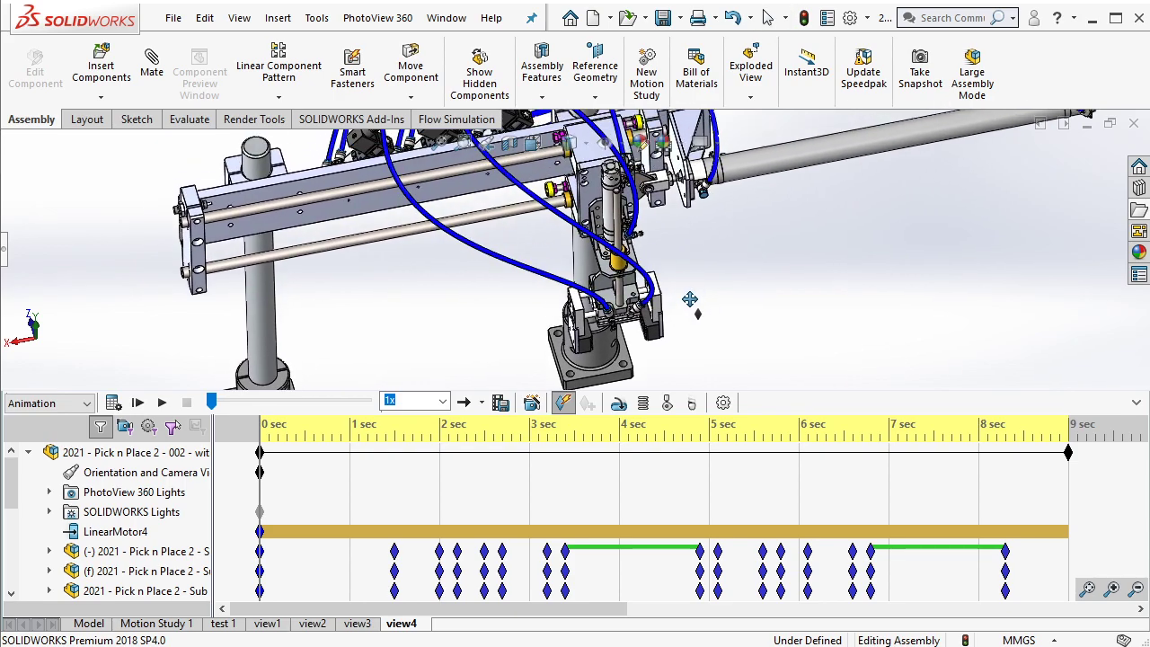
pyautogui.click(501, 500)
pyautogui.click(260, 452)
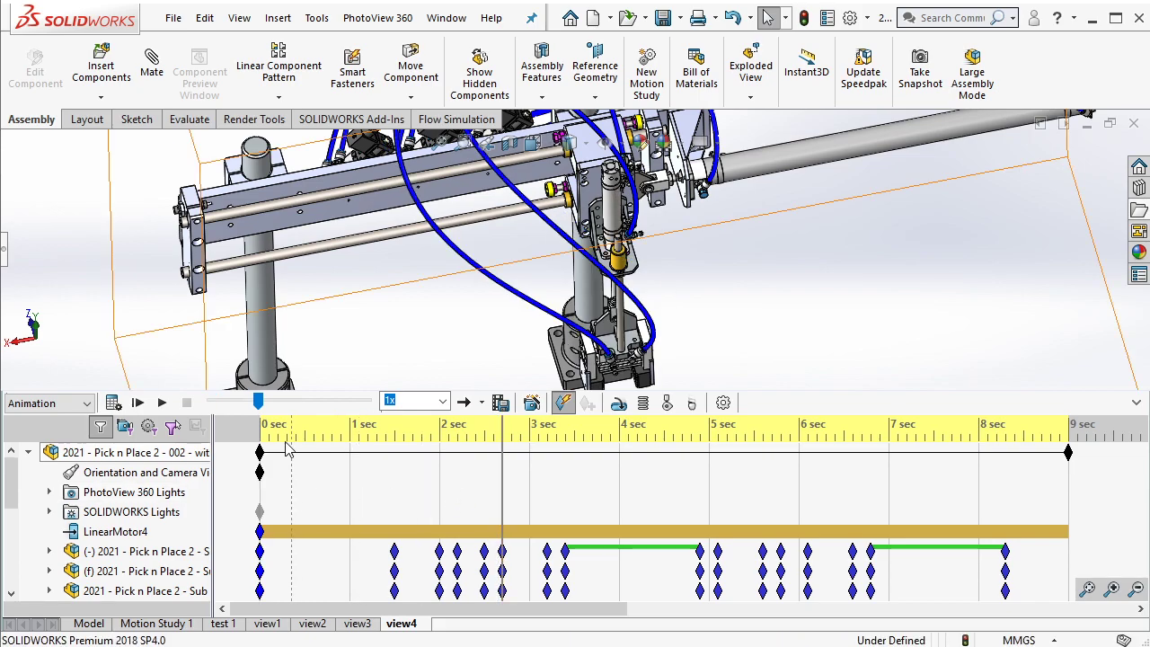
pyautogui.moveTo(725, 304); pyautogui.dragTo(718, 299, button='middle')
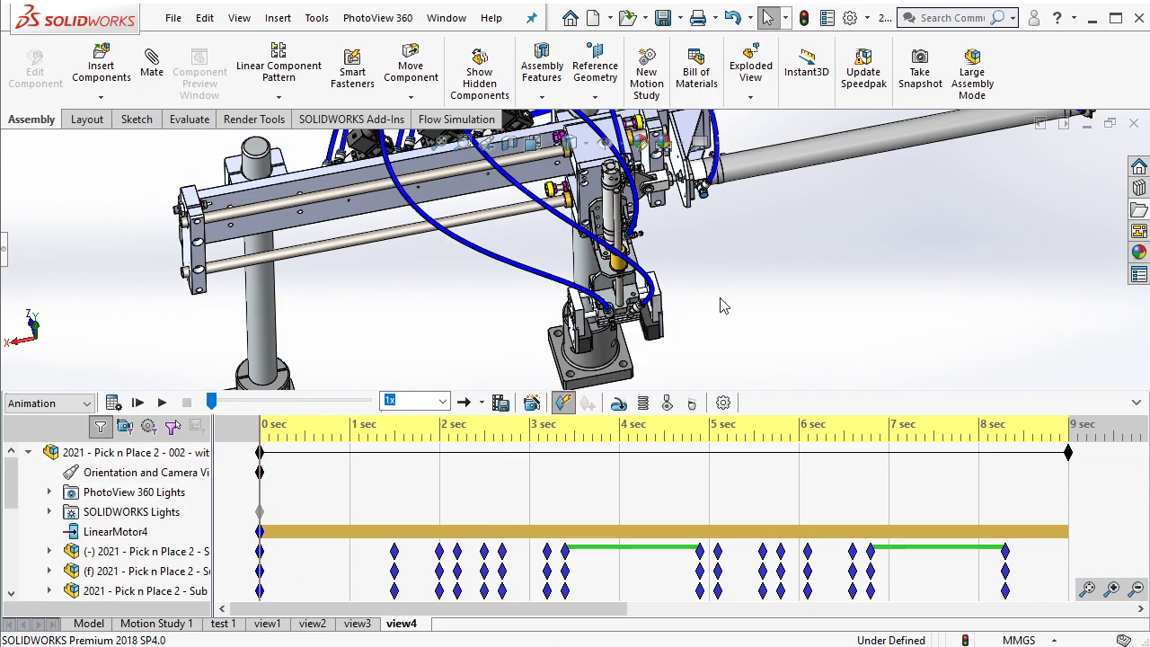
pyautogui.press('Escape')
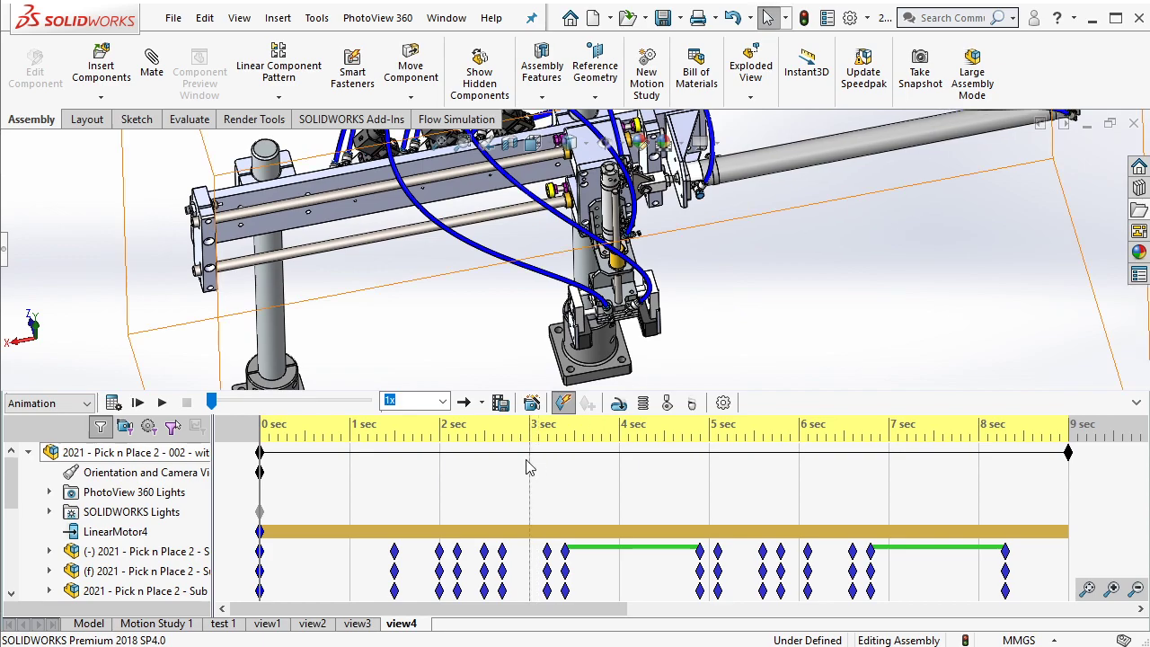
pyautogui.click(503, 476)
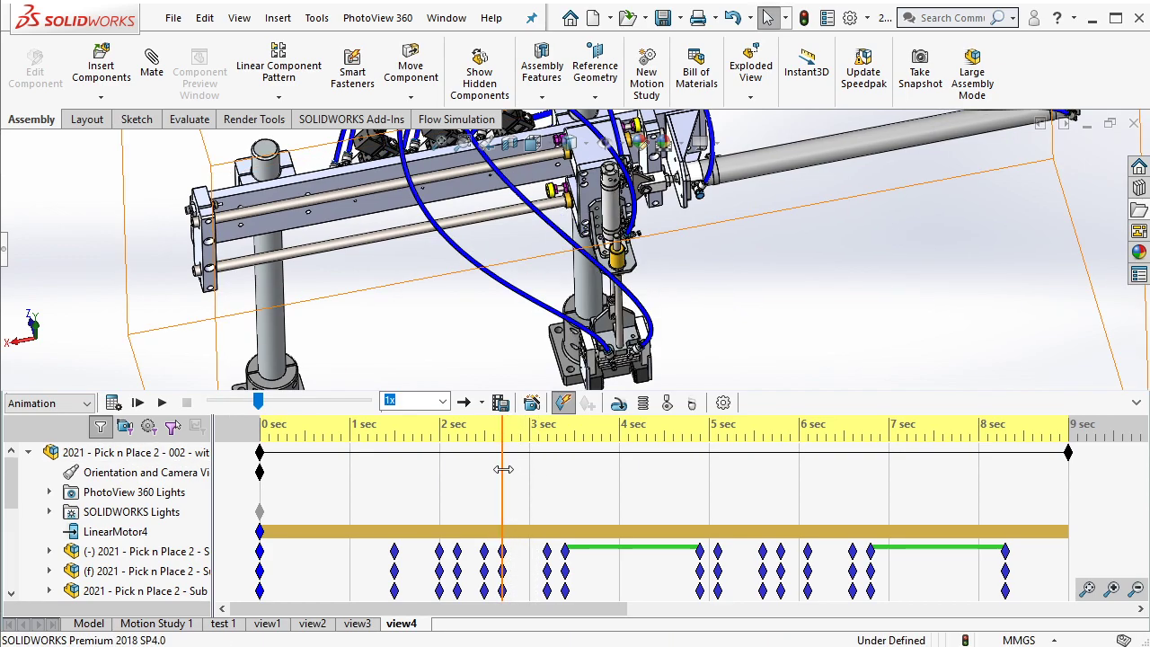
pyautogui.moveTo(503, 468); pyautogui.dragTo(261, 449)
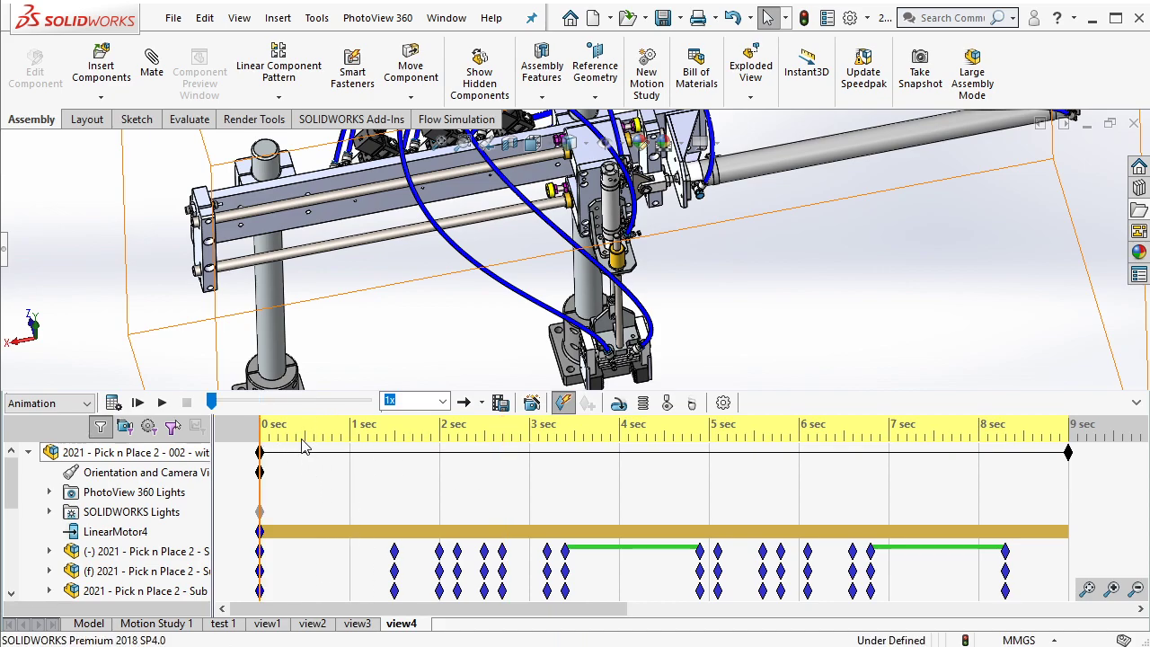
# Step: Re-enable view key creation and place keys at about 4.9 sec
pyautogui.rightClick(186, 475)
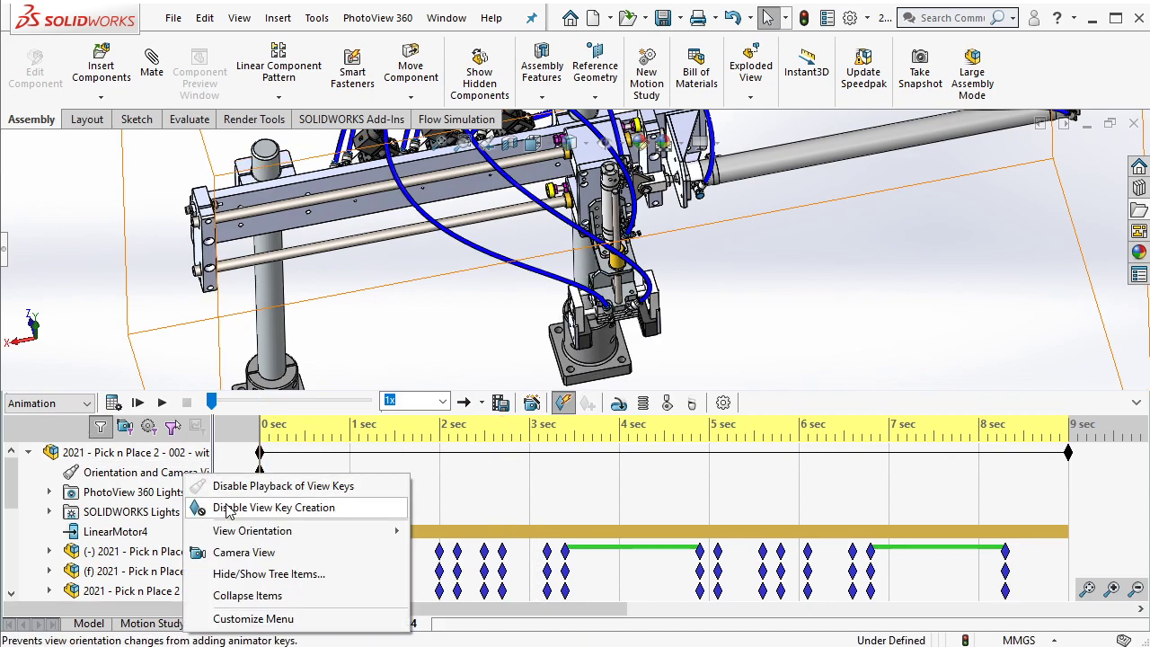
pyautogui.click(227, 509)
pyautogui.click(700, 485)
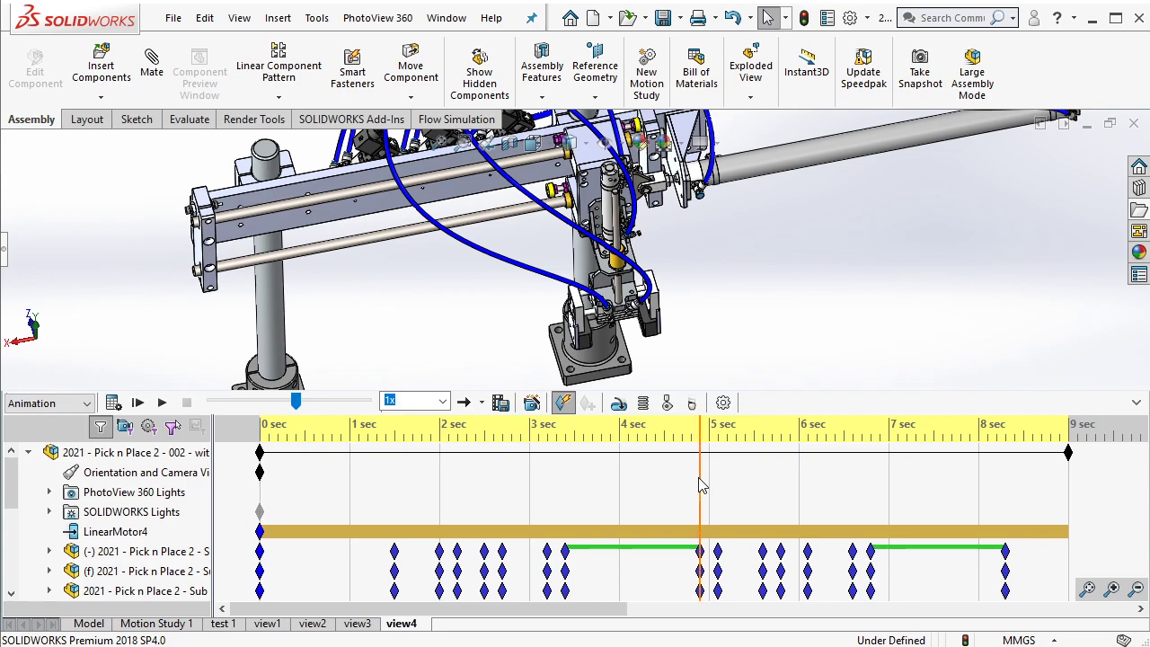
pyautogui.rightClick(697, 465)
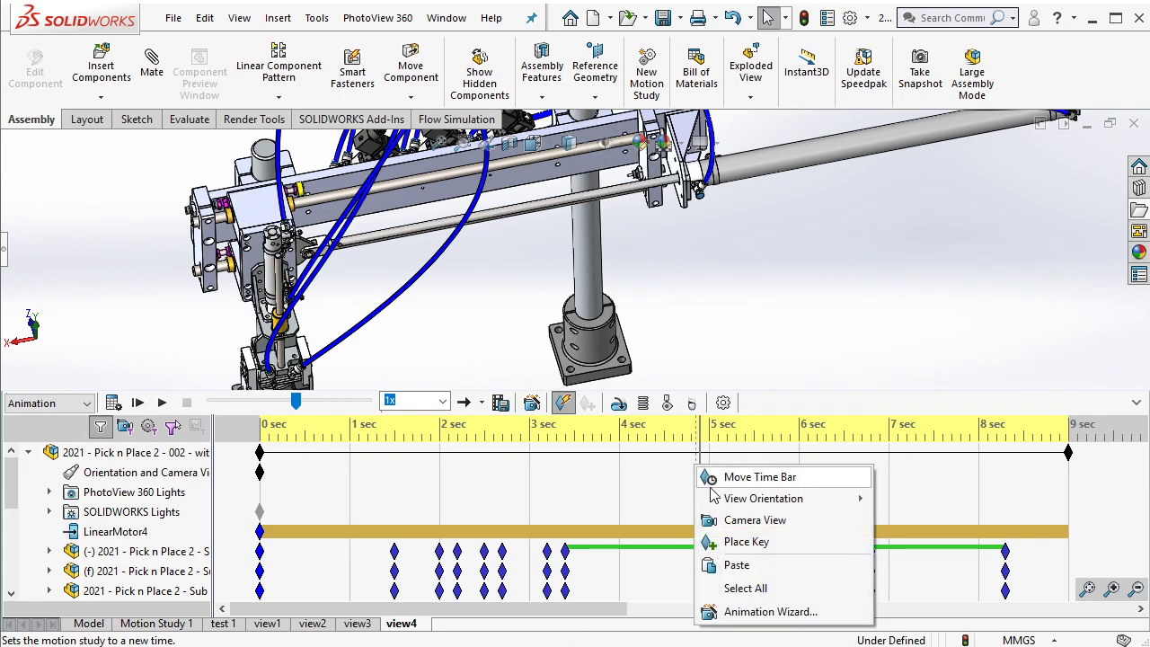
pyautogui.click(737, 542)
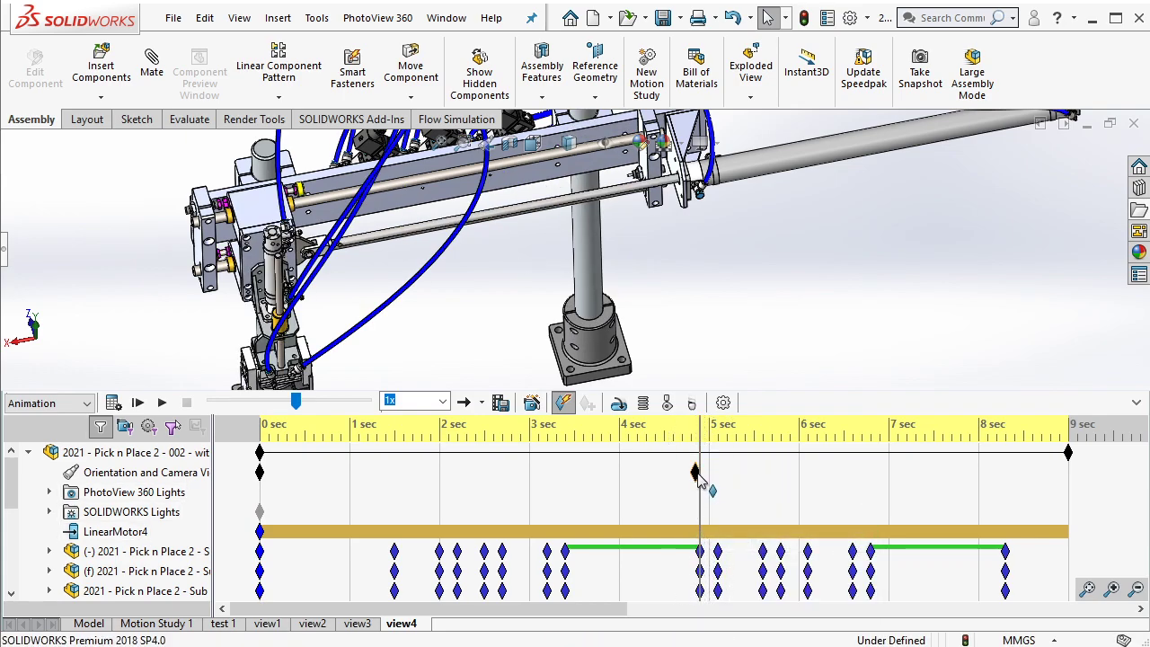
# Step: Add an orientation key at about 3.4 sec and move the camera to the new gripper angle
pyautogui.rightClick(565, 465)
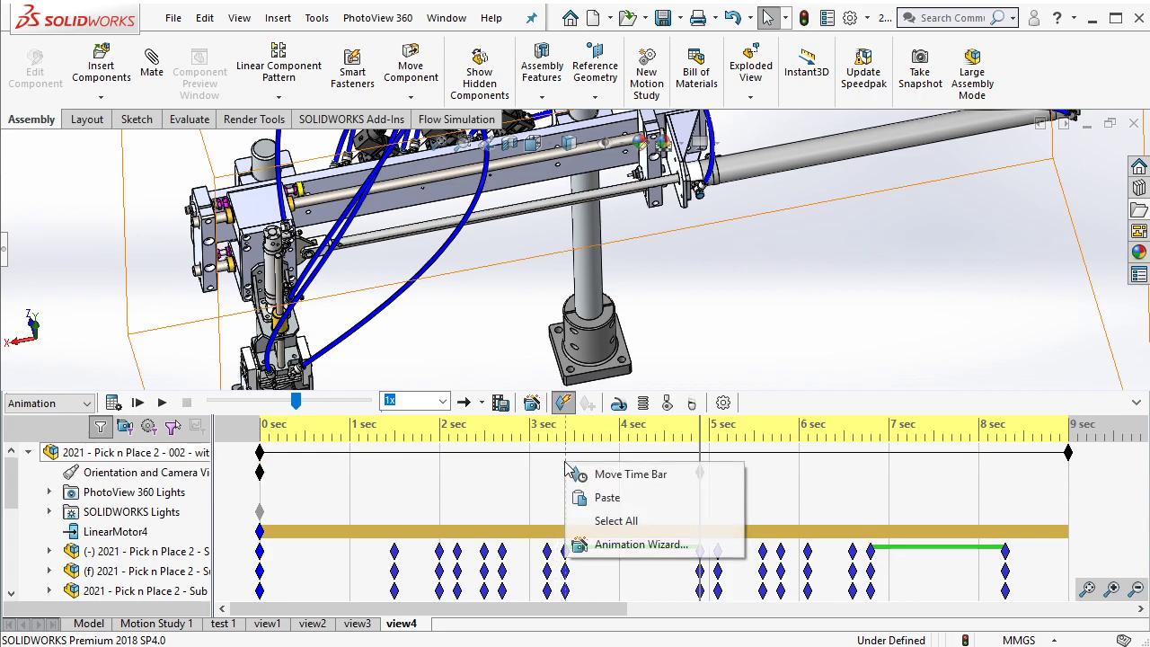
pyautogui.click(607, 498)
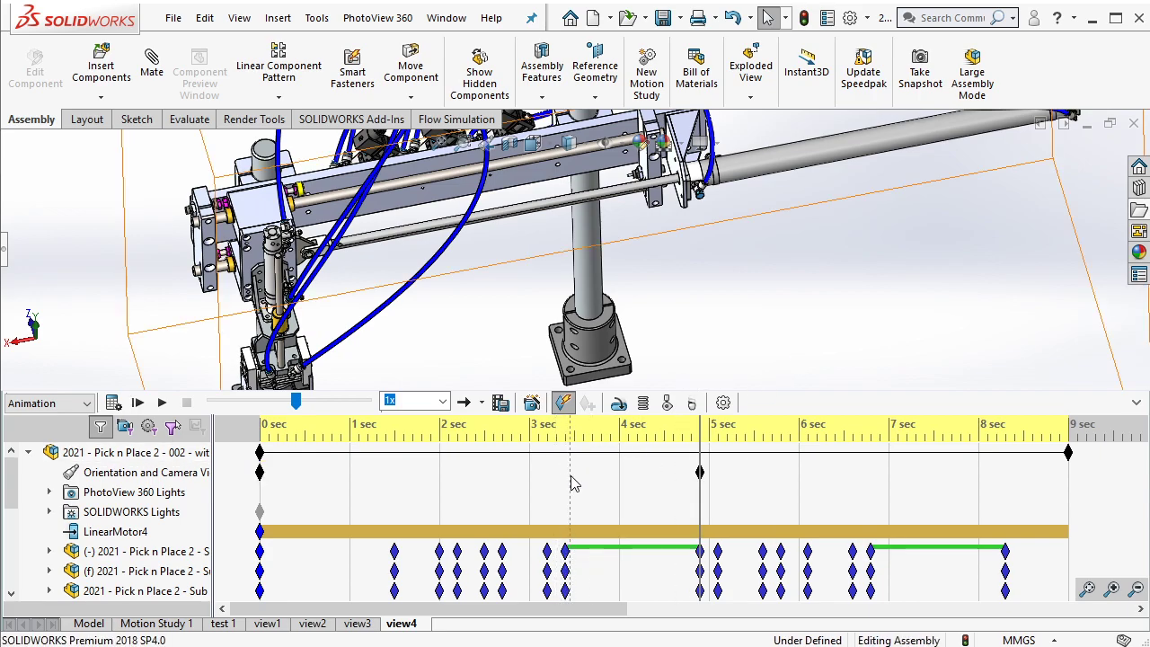
pyautogui.rightClick(571, 482)
pyautogui.click(623, 553)
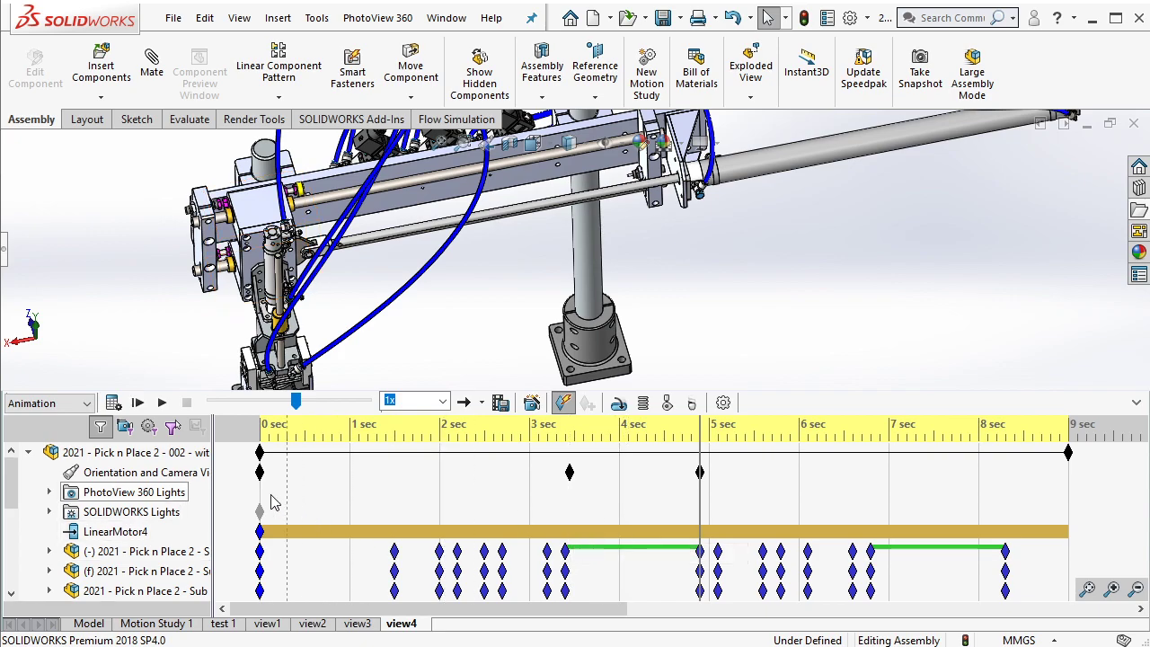
pyautogui.rightClick(188, 478)
pyautogui.click(260, 503)
pyautogui.moveTo(443, 298)
pyautogui.keyDown('ctrl'); pyautogui.mouseDown(button='middle')
pyautogui.moveTo(686, 255)
pyautogui.moveTo(710, 228)
pyautogui.mouseUp(button='middle'); pyautogui.keyUp('ctrl')
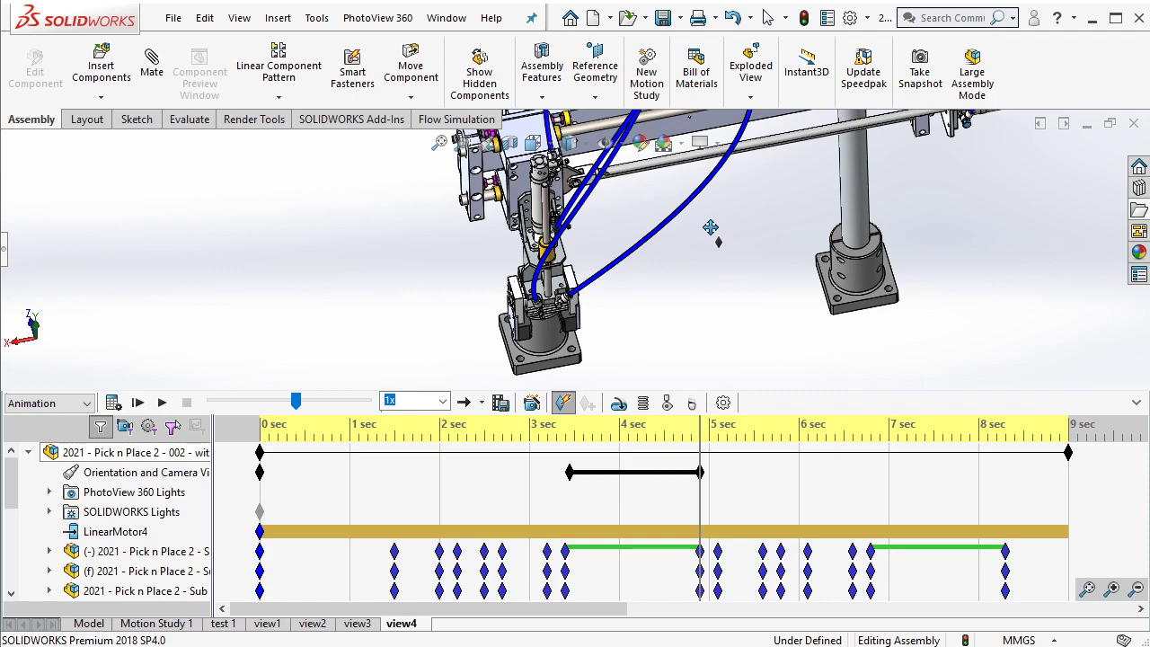
# Step: With view key creation off, place Orientation and Camera Views keys at 6.8 s and 8.3 s
pyautogui.rightClick(151, 473)
pyautogui.click(180, 504)
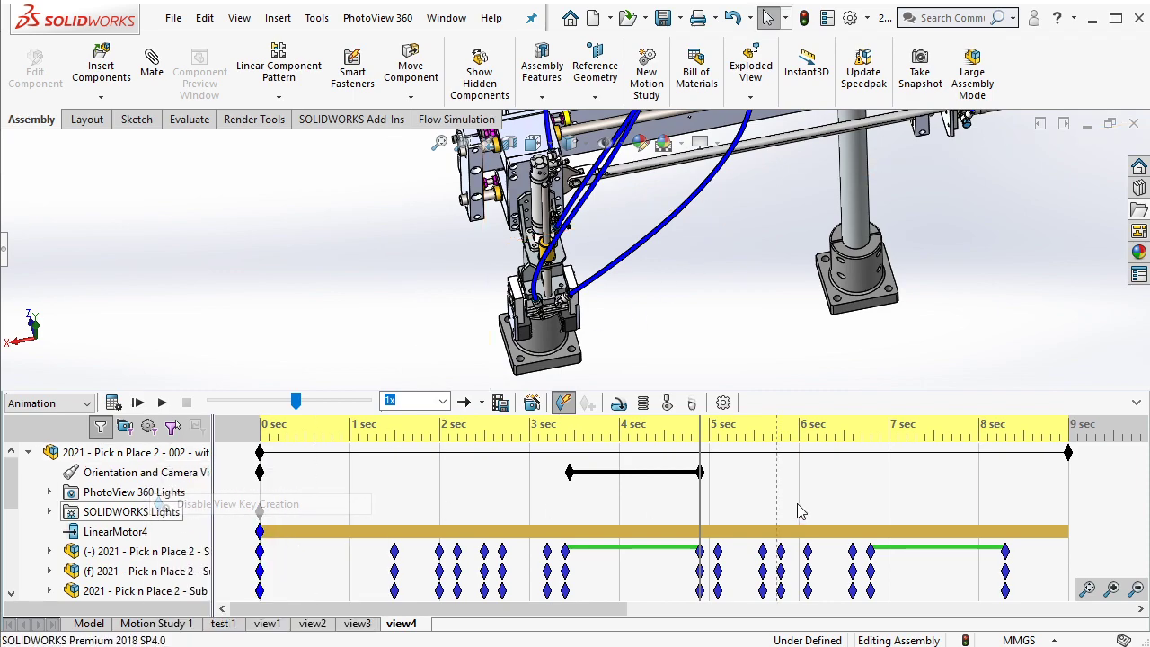
pyautogui.click(717, 490)
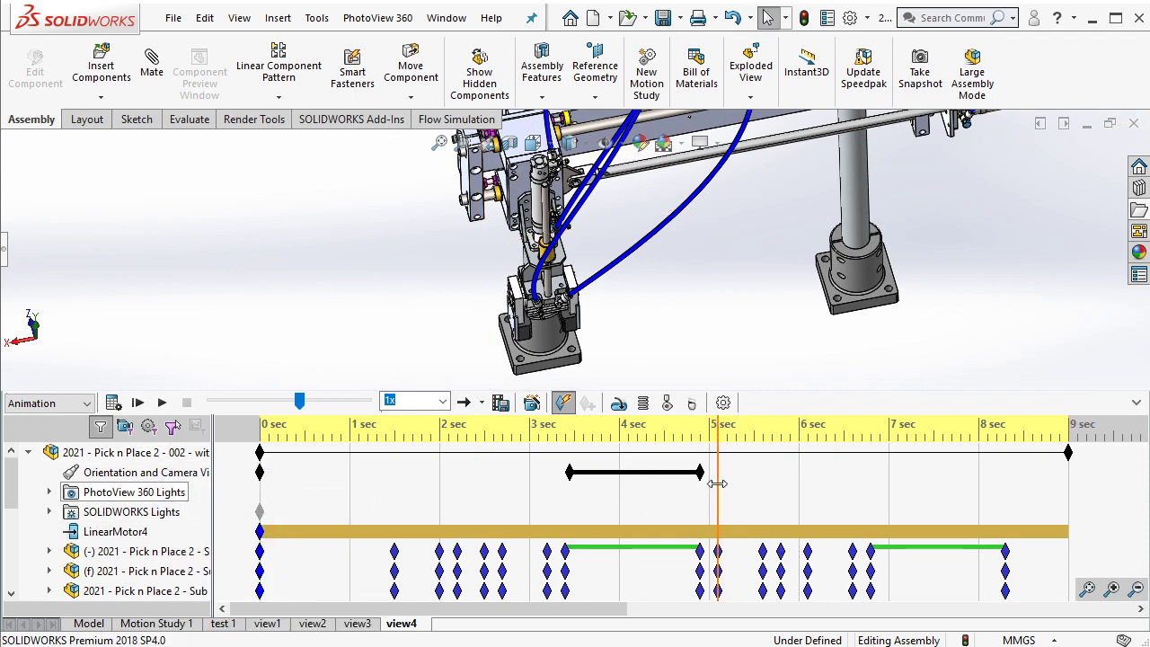
pyautogui.click(762, 484)
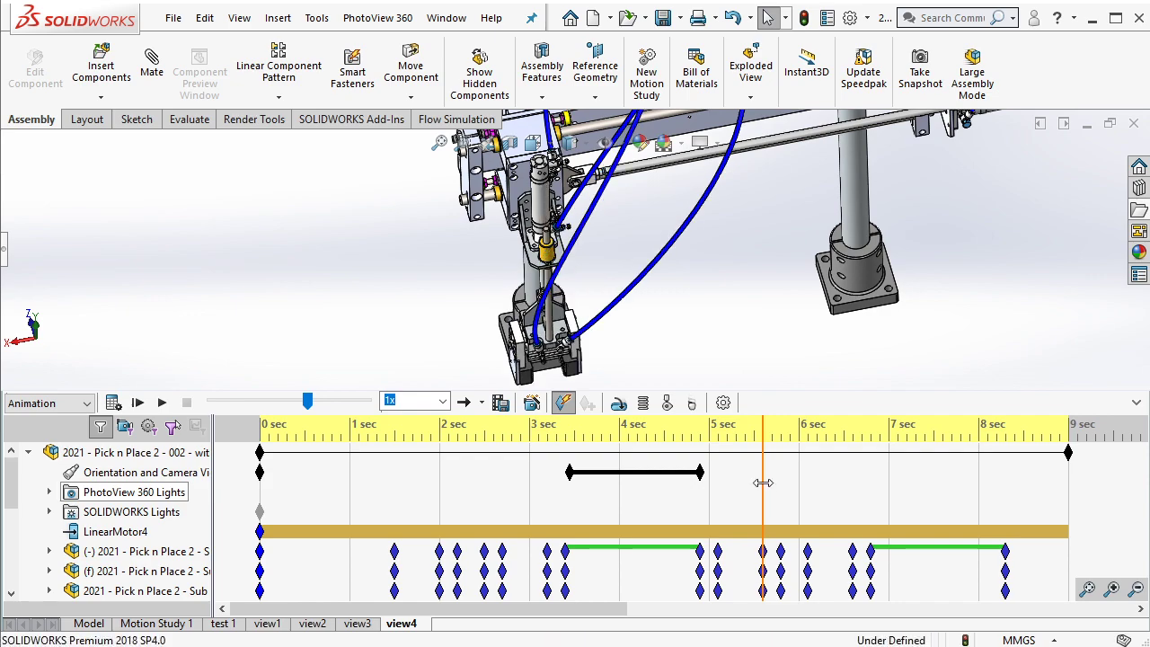
pyautogui.moveTo(763, 483); pyautogui.dragTo(869, 476)
pyautogui.rightClick(870, 476)
pyautogui.click(923, 546)
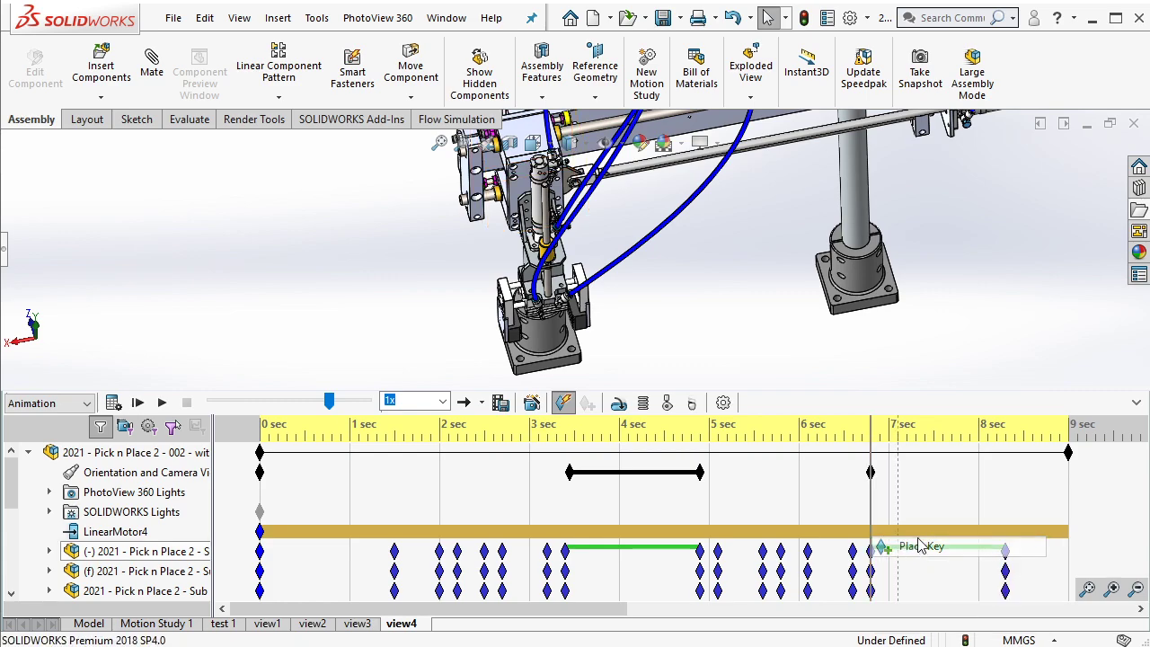
pyautogui.rightClick(1004, 486)
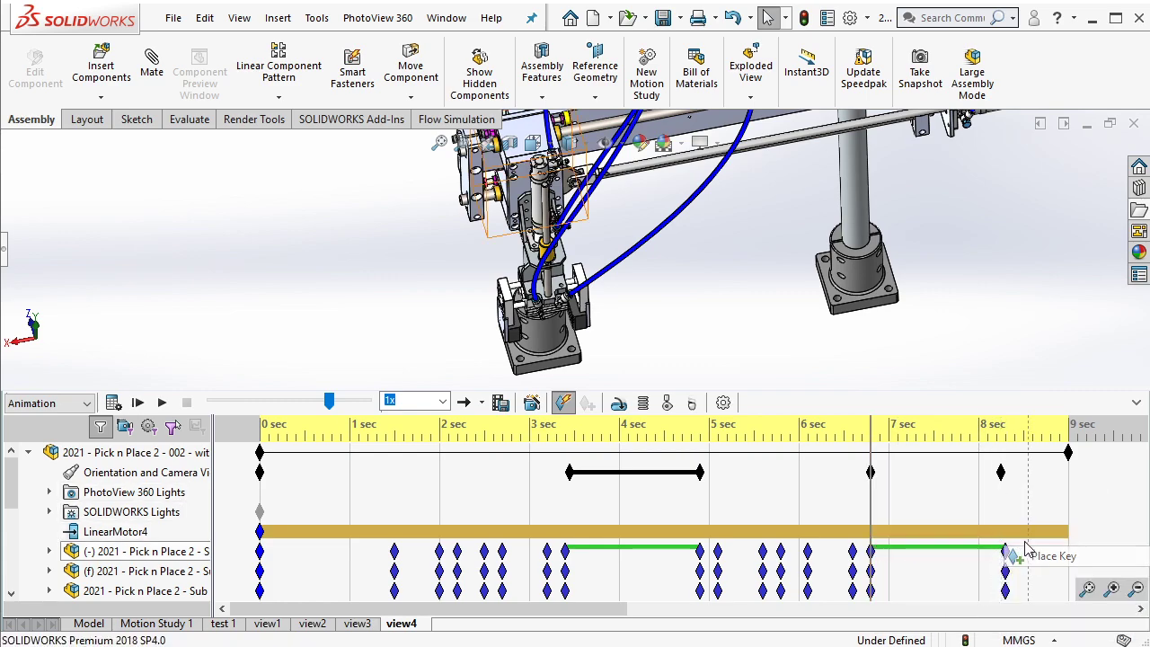
pyautogui.click(1027, 554)
pyautogui.click(1006, 476)
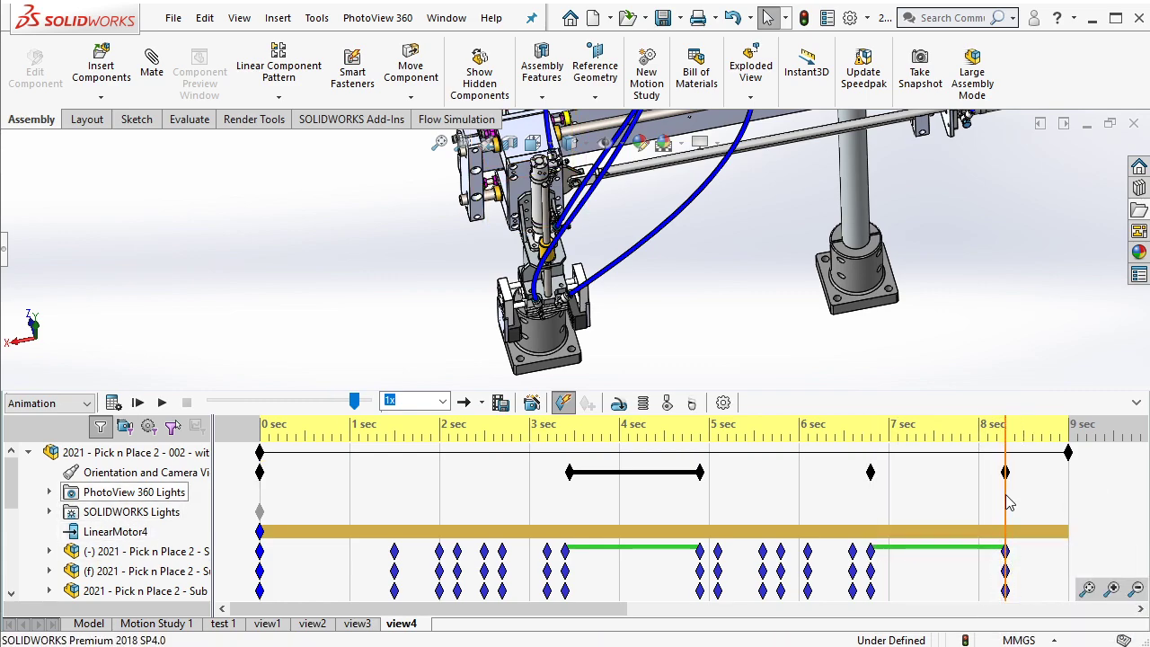
# Step: Turn view key creation back on, then pan, zoom and rotate to a closer gripper angle at 8.3 s
pyautogui.rightClick(166, 479)
pyautogui.click(193, 504)
pyautogui.keyDown('ctrl'); pyautogui.moveTo(759, 329); pyautogui.dragTo(454, 354, button='middle'); pyautogui.keyUp('ctrl')
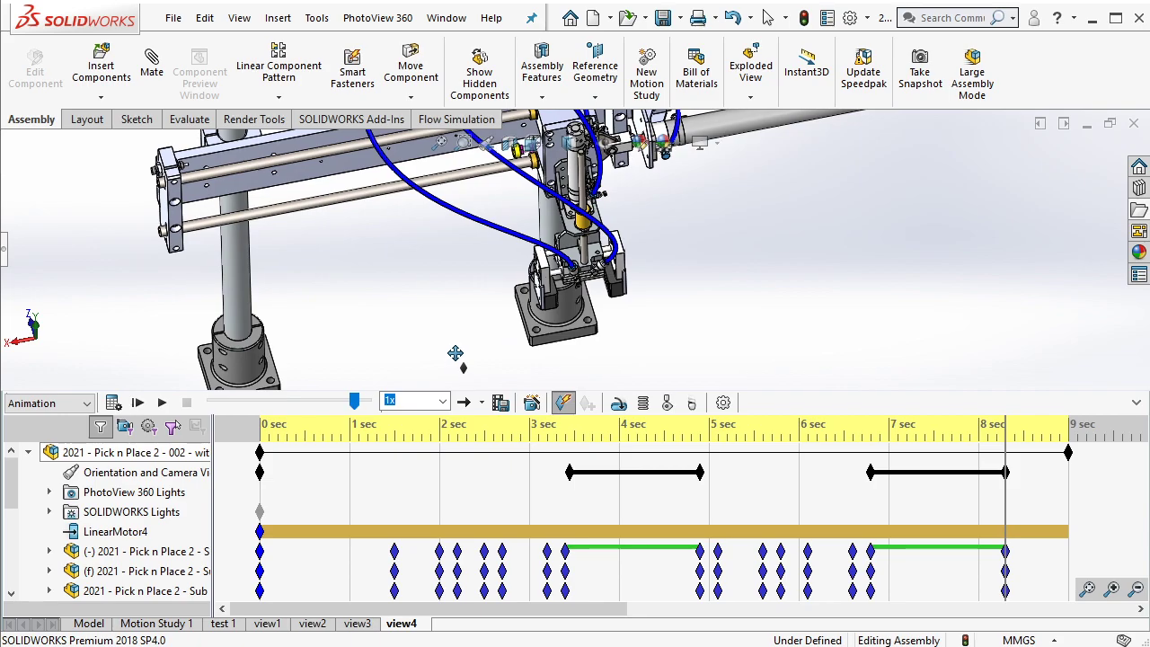
pyautogui.press('Escape')
pyautogui.scroll(-5, 498, 355)
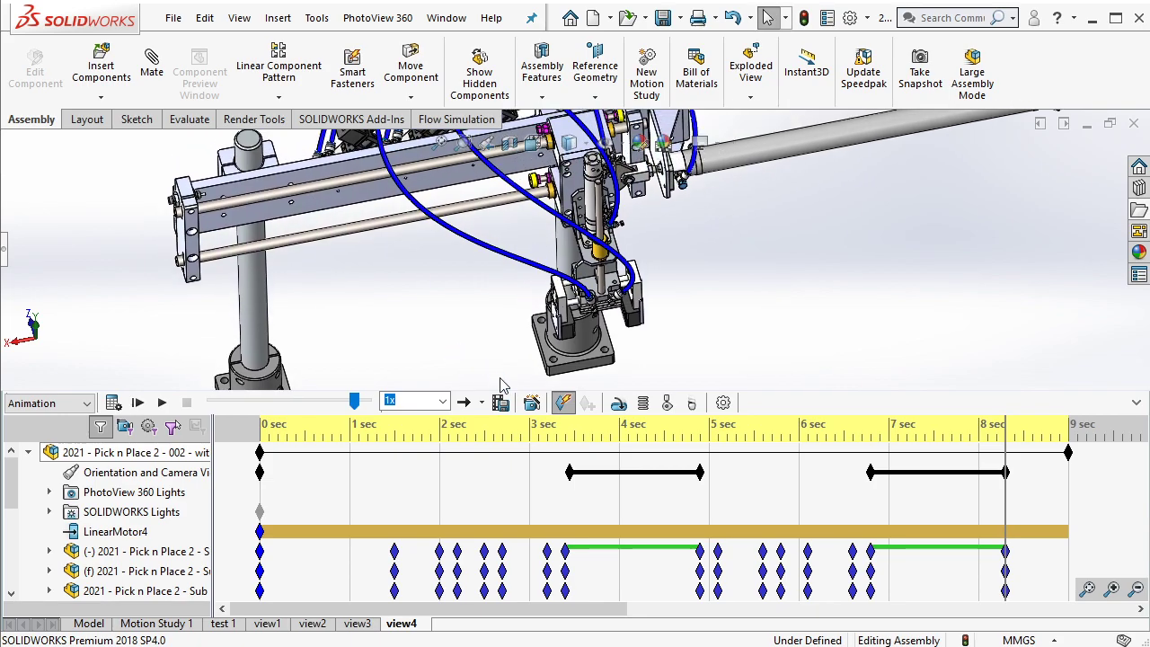
pyautogui.moveTo(622, 269)
pyautogui.mouseDown(button='middle')
pyautogui.moveTo(632, 235)
pyautogui.moveTo(620, 247)
pyautogui.mouseUp(button='middle')
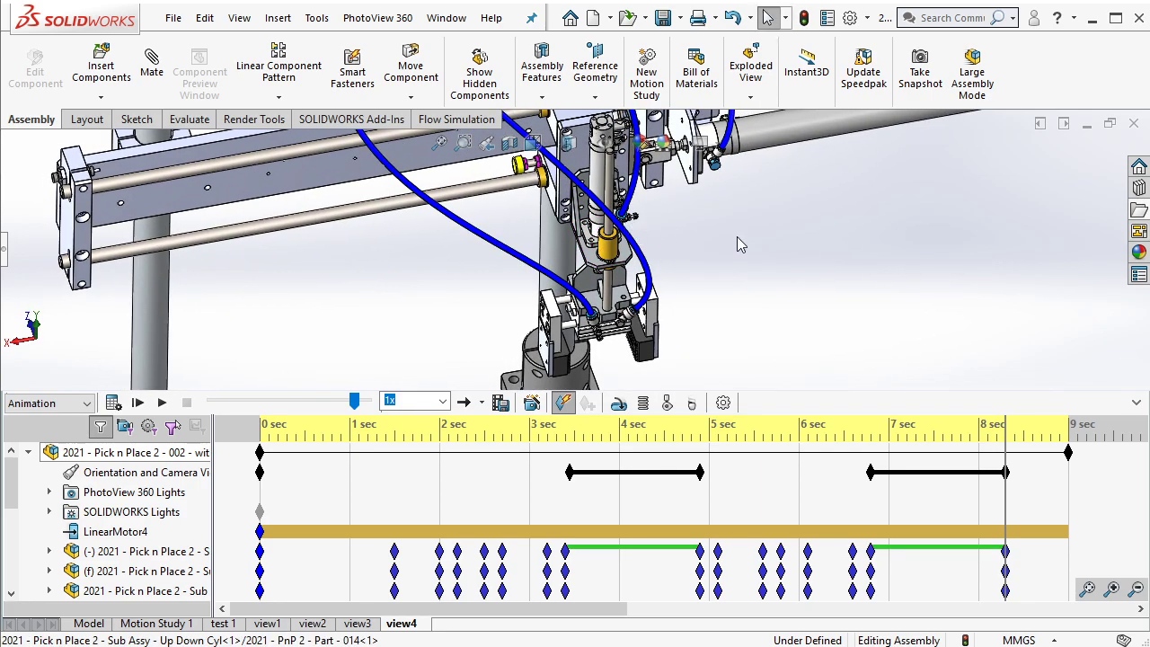
pyautogui.moveTo(746, 246); pyautogui.dragTo(732, 251, button='middle')
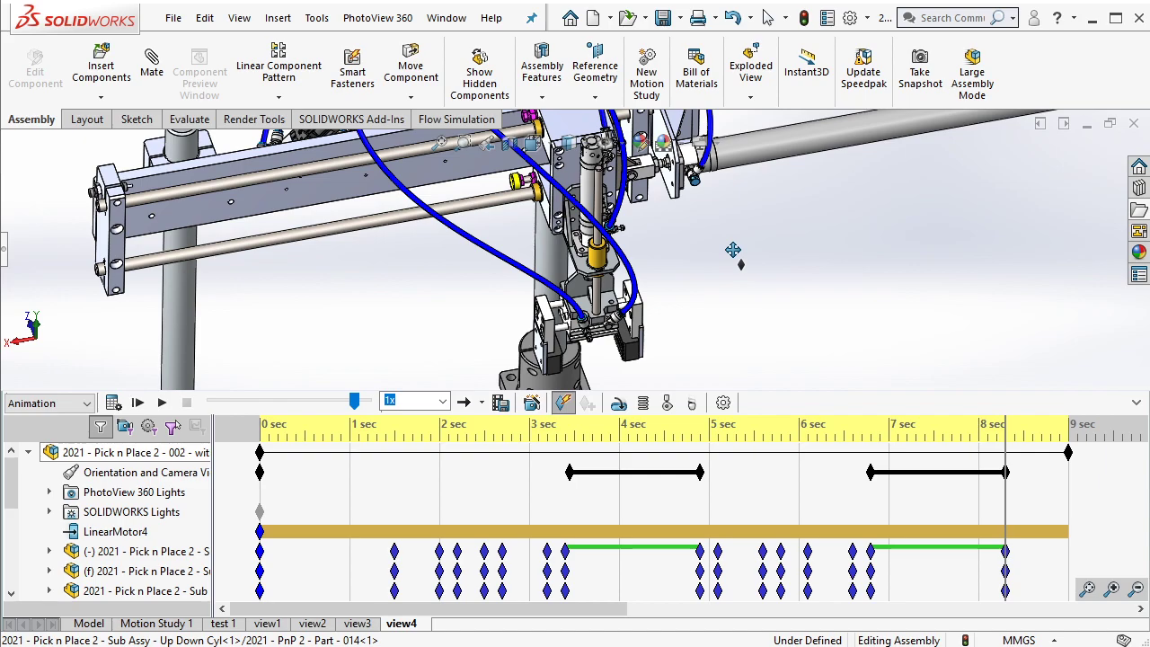
# Step: In Save Animation, set a 16:9 aspect ratio and select the trailing 3 of the file name
pyautogui.rightClick(179, 473)
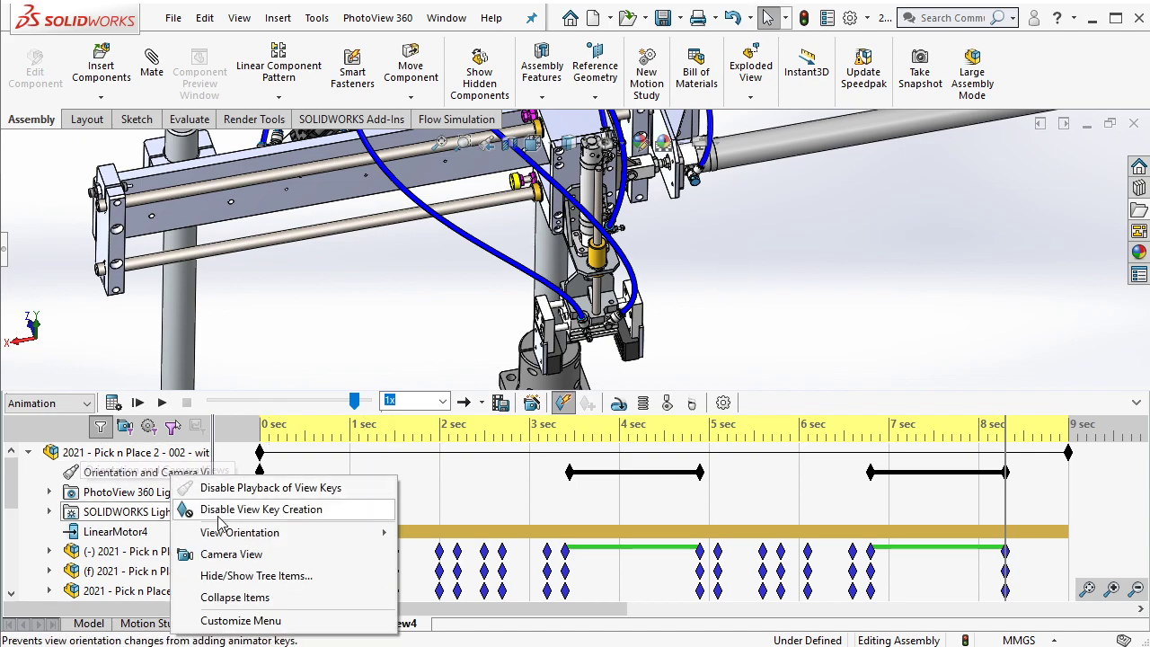
pyautogui.press('Escape')
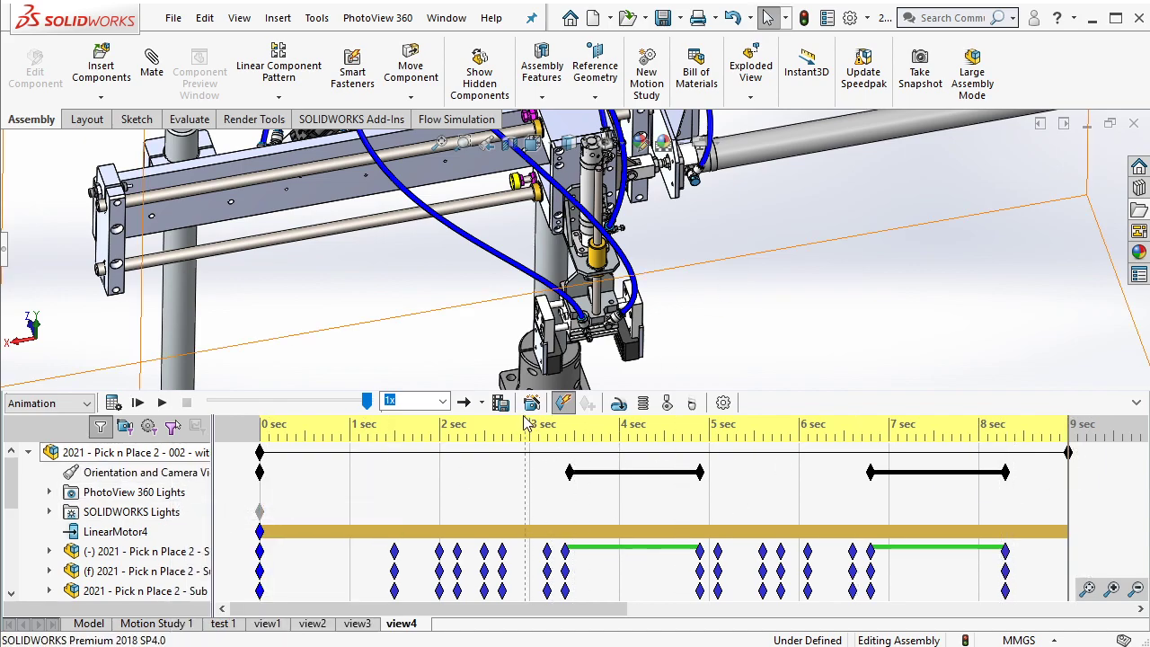
pyautogui.click(502, 404)
pyautogui.click(483, 467)
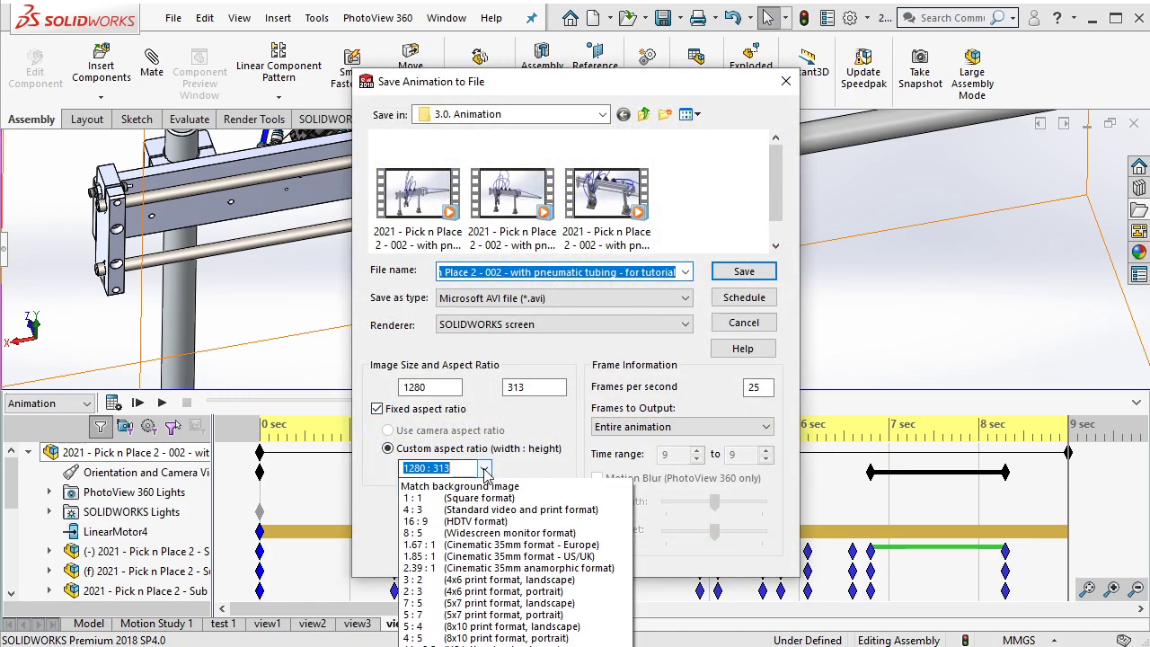
pyautogui.click(476, 531)
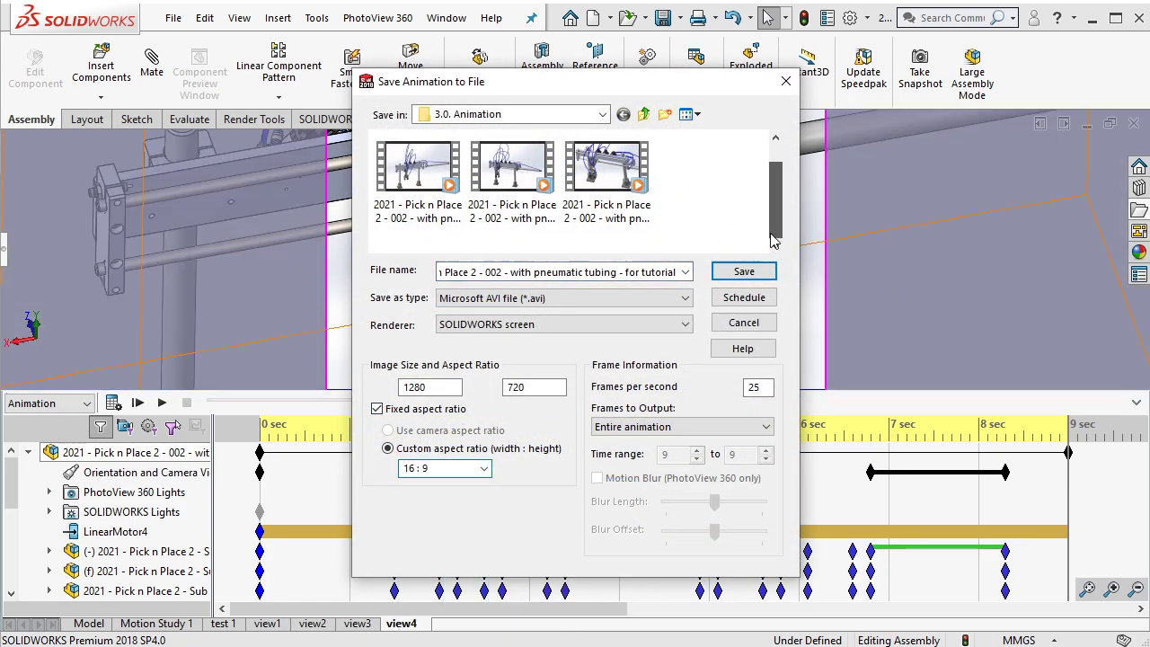
pyautogui.tripleClick(665, 272)
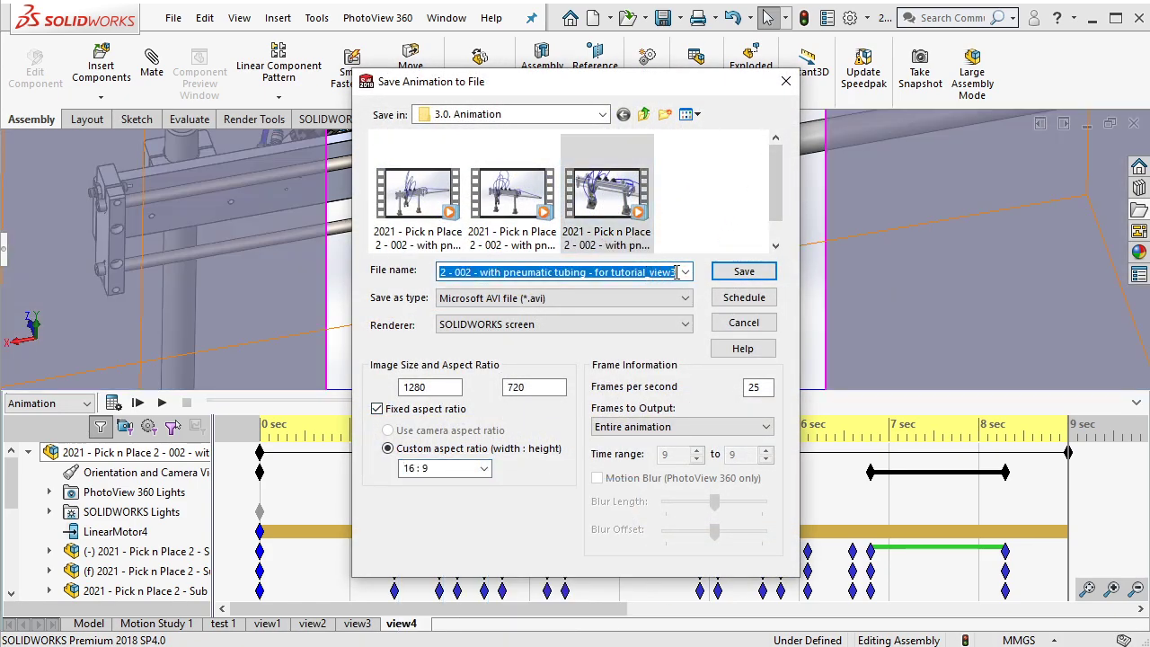
pyautogui.moveTo(671, 272); pyautogui.dragTo(683, 286)
# Step: Rename the output to end in _view4, save, and render with the Intel IYUV codec
pyautogui.write('4')
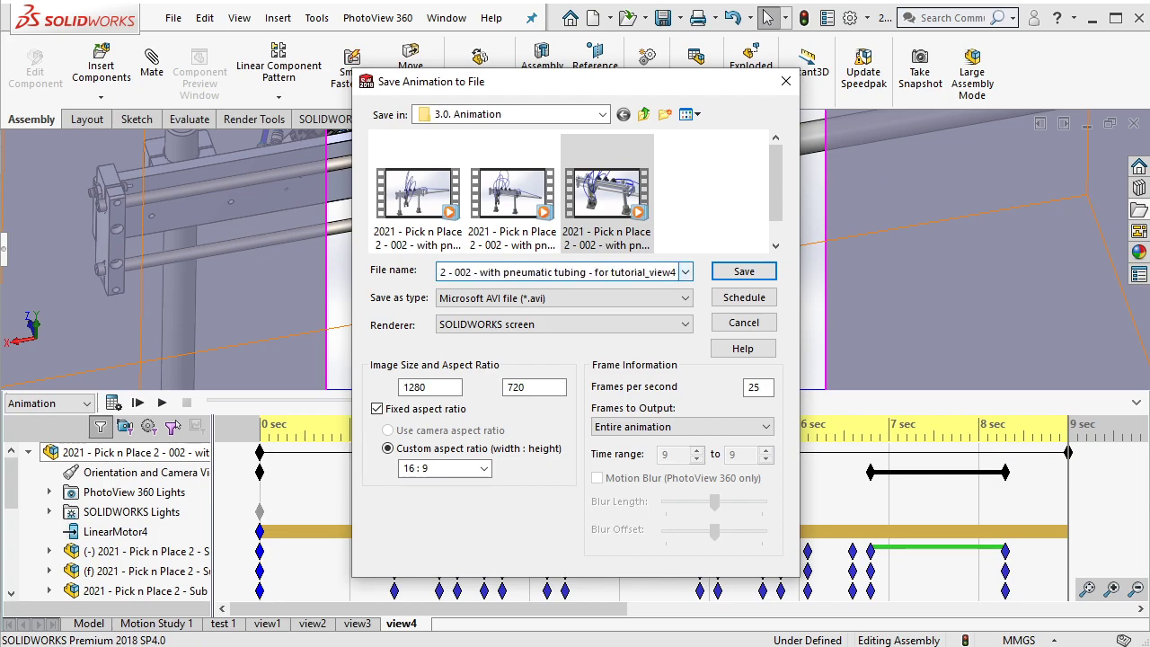
pyautogui.click(744, 271)
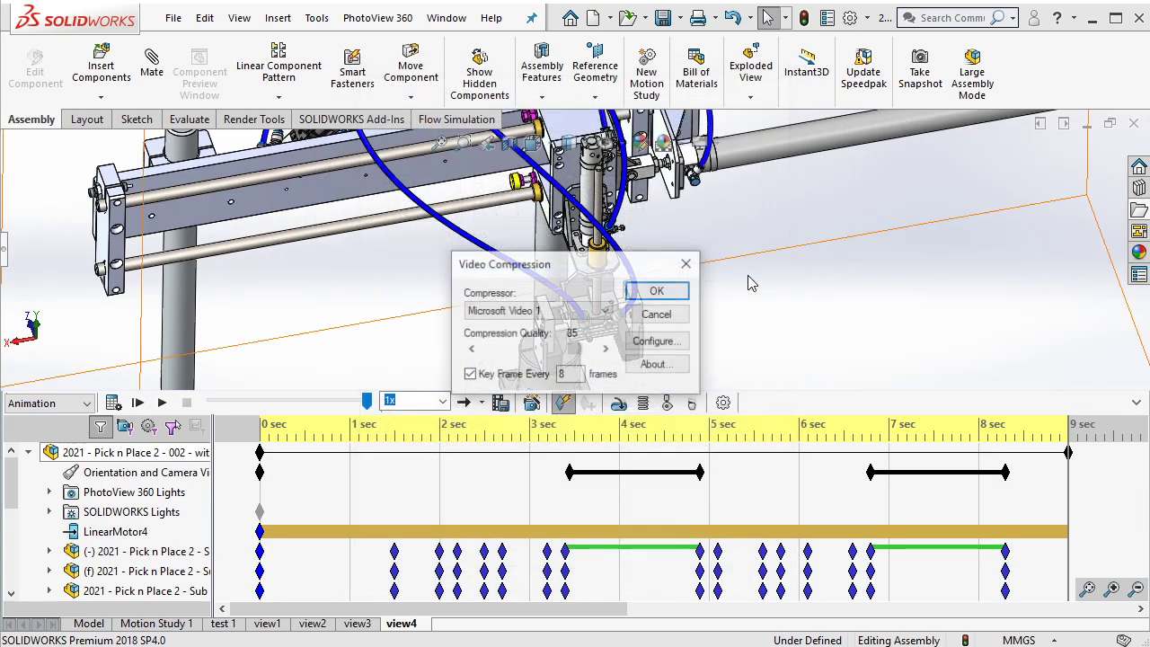
pyautogui.click(605, 310)
pyautogui.click(507, 338)
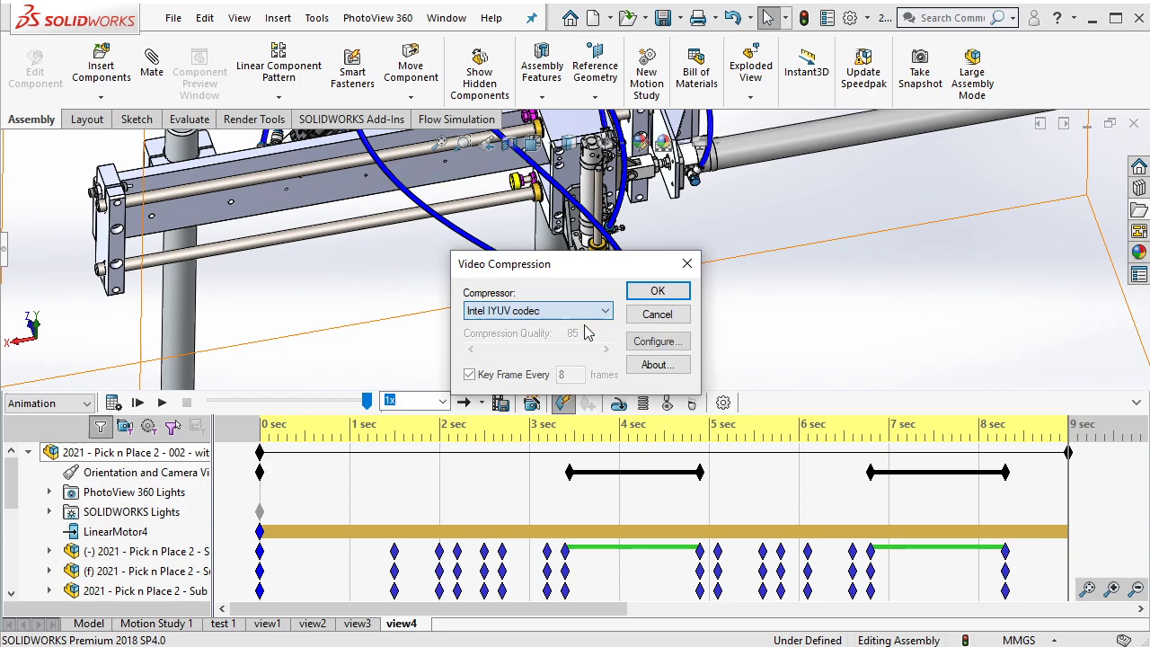
pyautogui.click(656, 292)
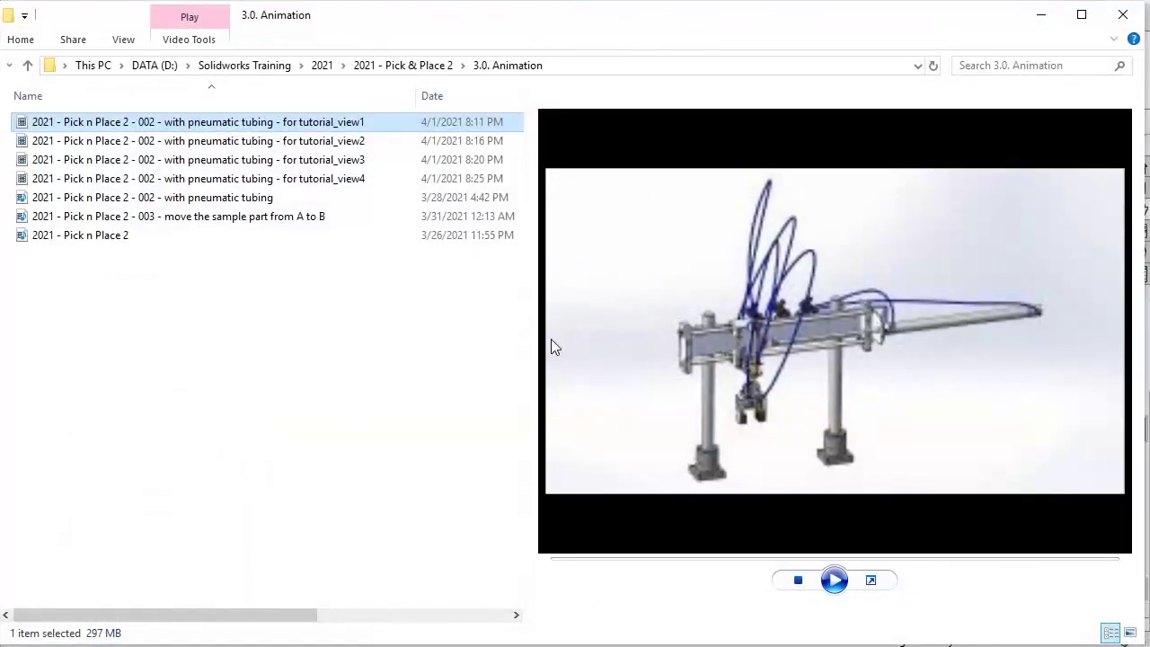
# Step: Clear the view1 video preview and move the Notepad window beside the file list
pyautogui.click(401, 350)
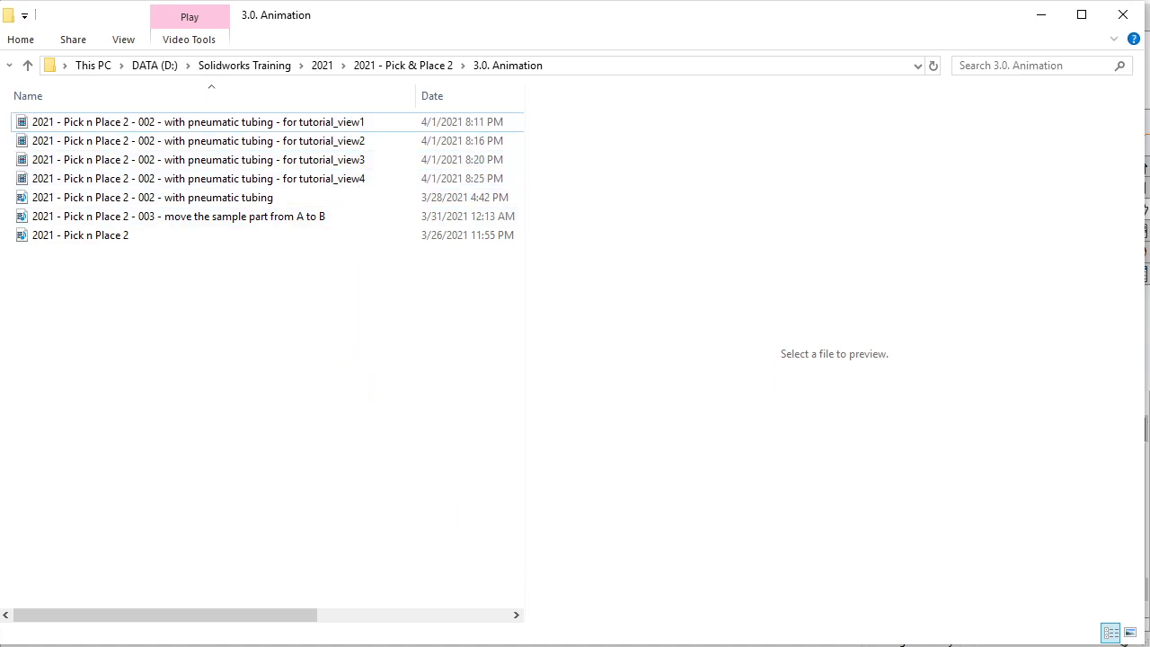
pyautogui.moveTo(864, 200); pyautogui.dragTo(713, 103)
pyautogui.write('next...')
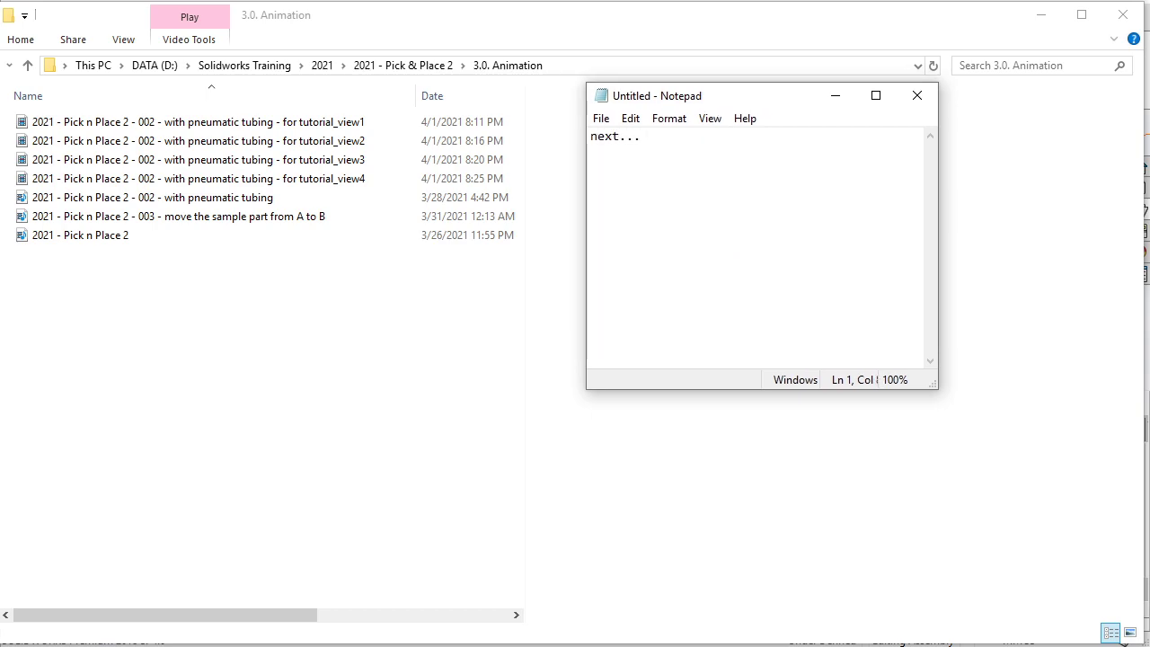
# Step: Type a note about combining the four view videos with Any Video Converter, then delete it
pyautogui.press('Return')
pyautogui.press('Return')
pyautogui.write('We will combine these 4 part')
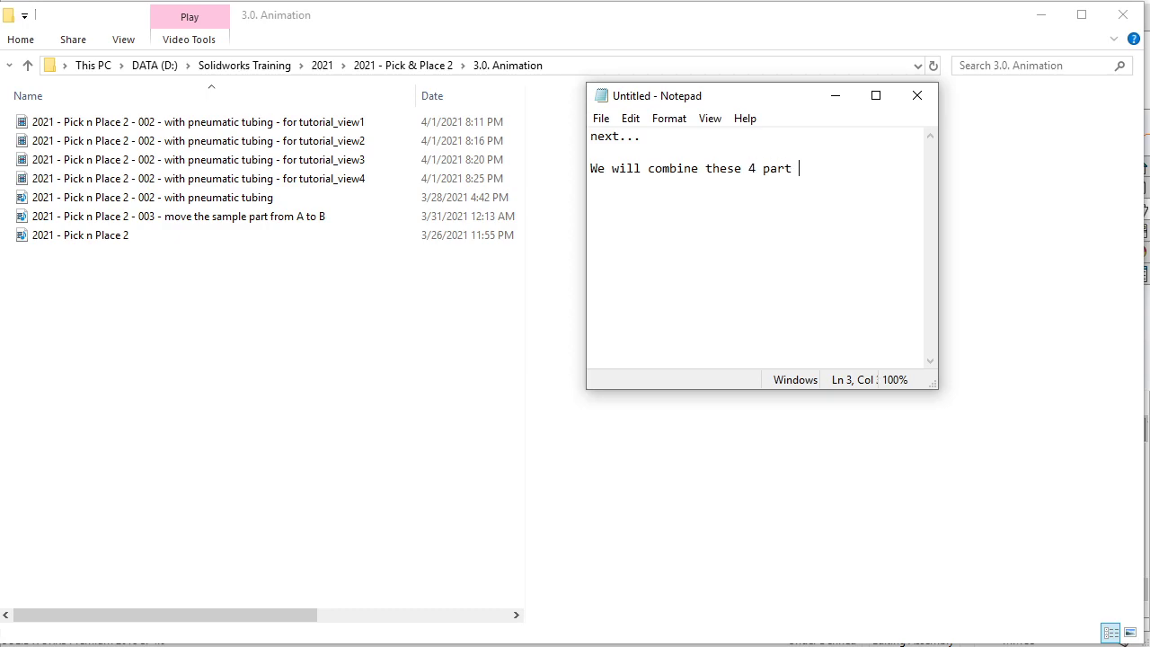
pyautogui.write('ideo')
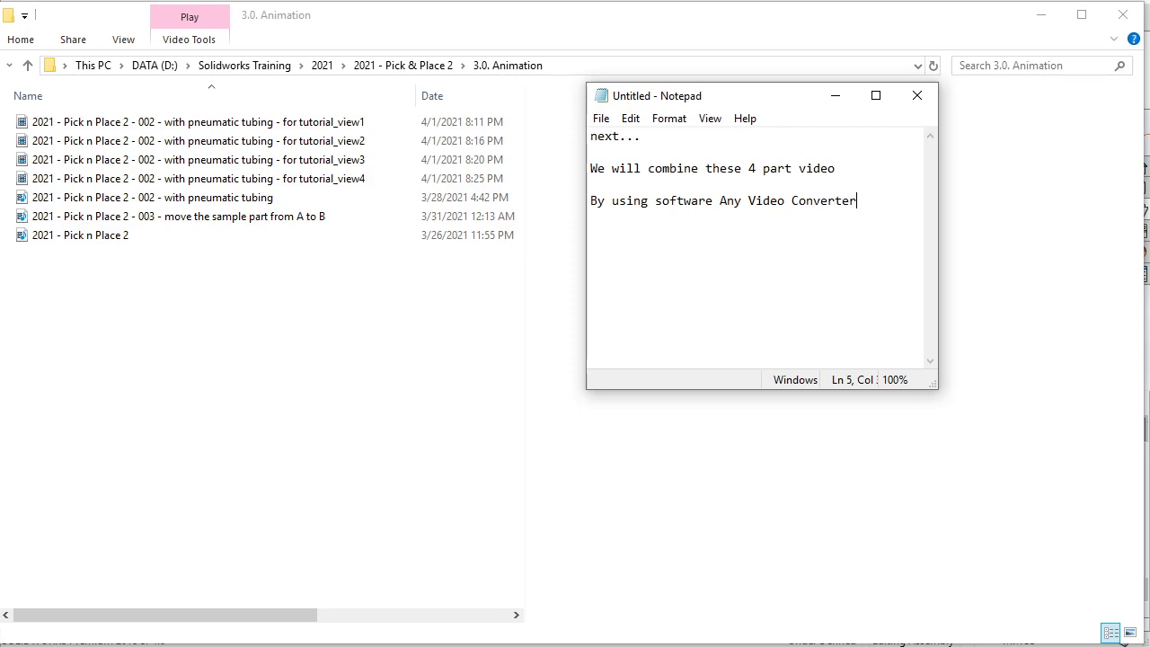
pyautogui.hotkey('ctrl', 'a')
pyautogui.press('Delete')
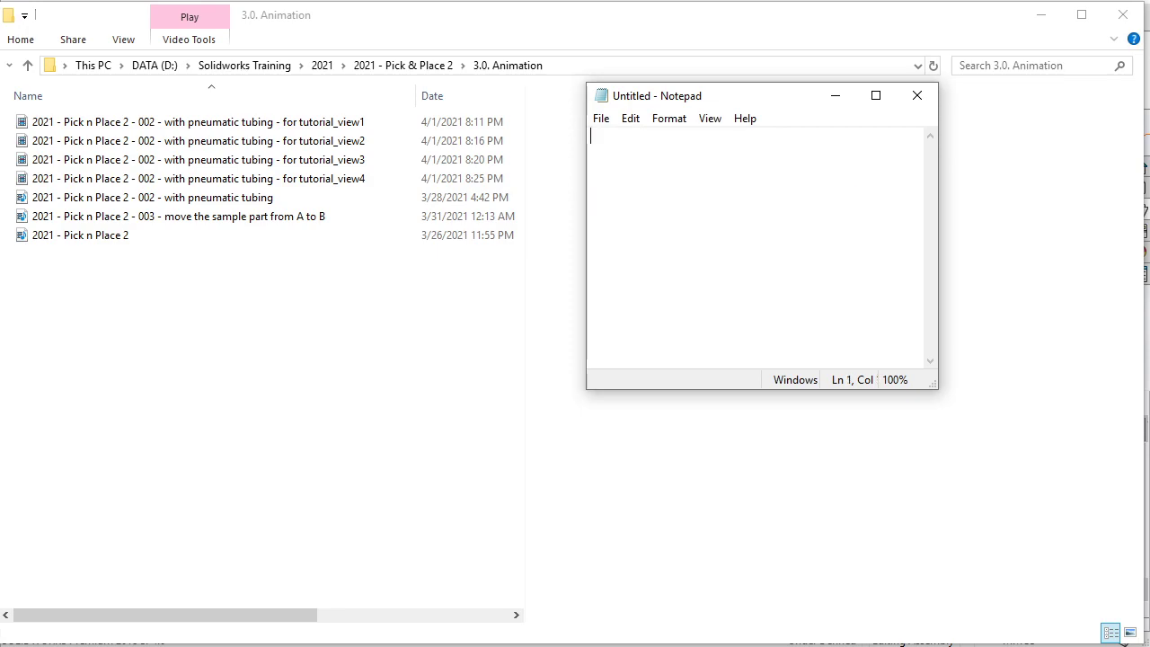
# Step: Add the note 'you can download the software in here' over the Any Video Converter webpage
pyautogui.click(835, 95)
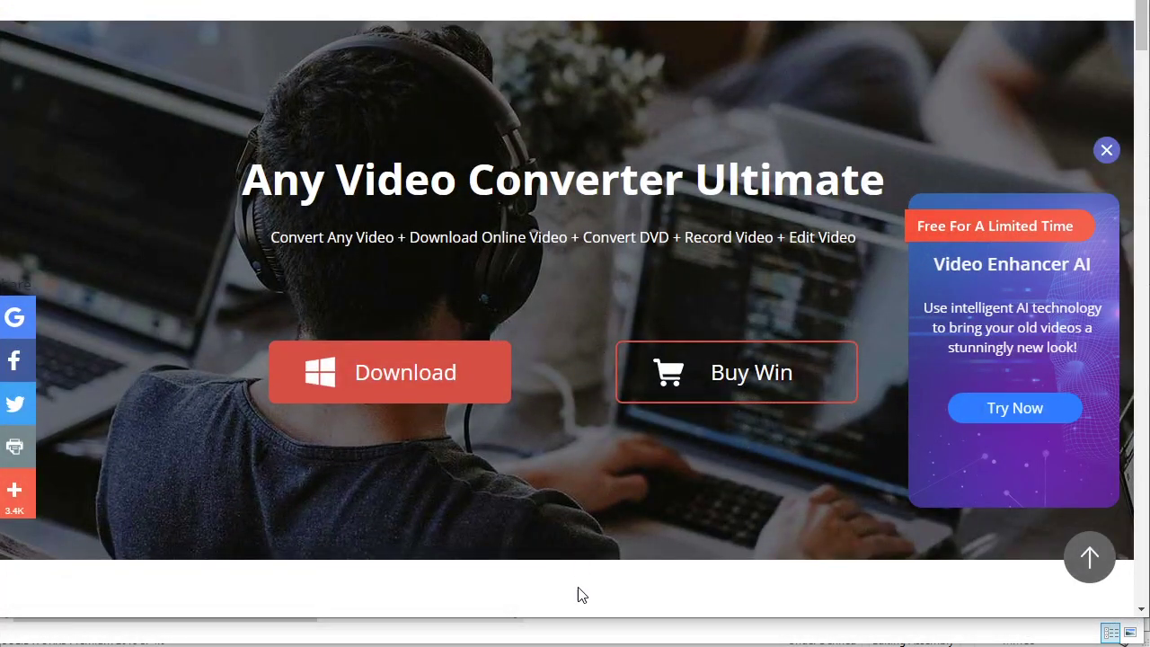
pyautogui.click(566, 629)
pyautogui.write('you can download the')
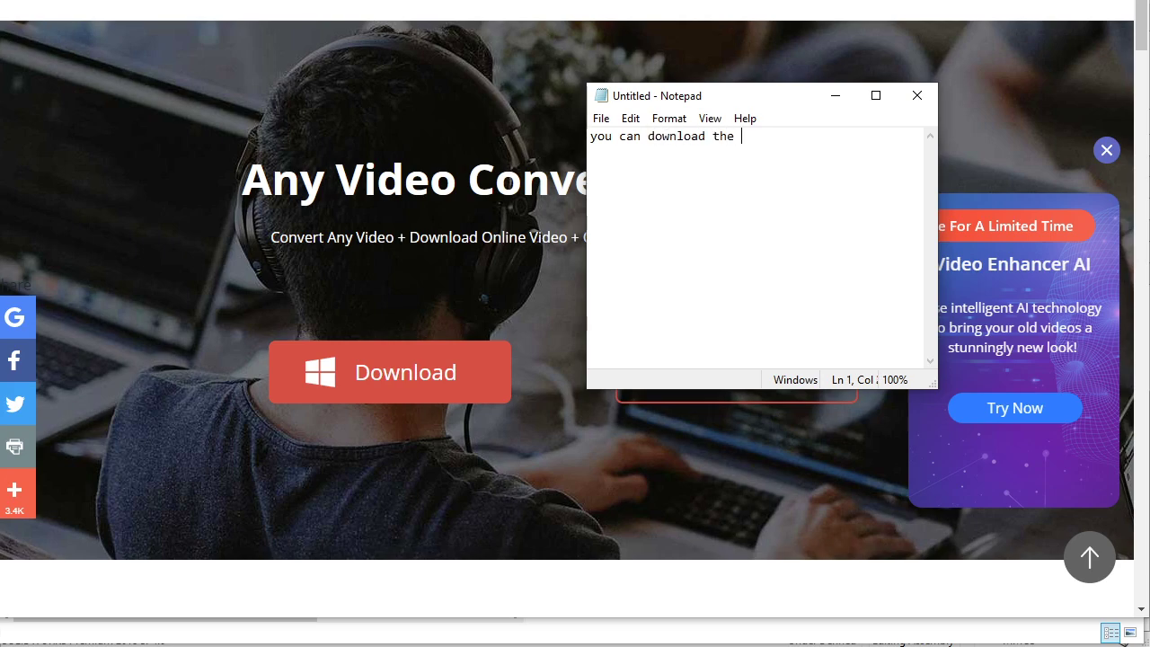
pyautogui.write('software in here')
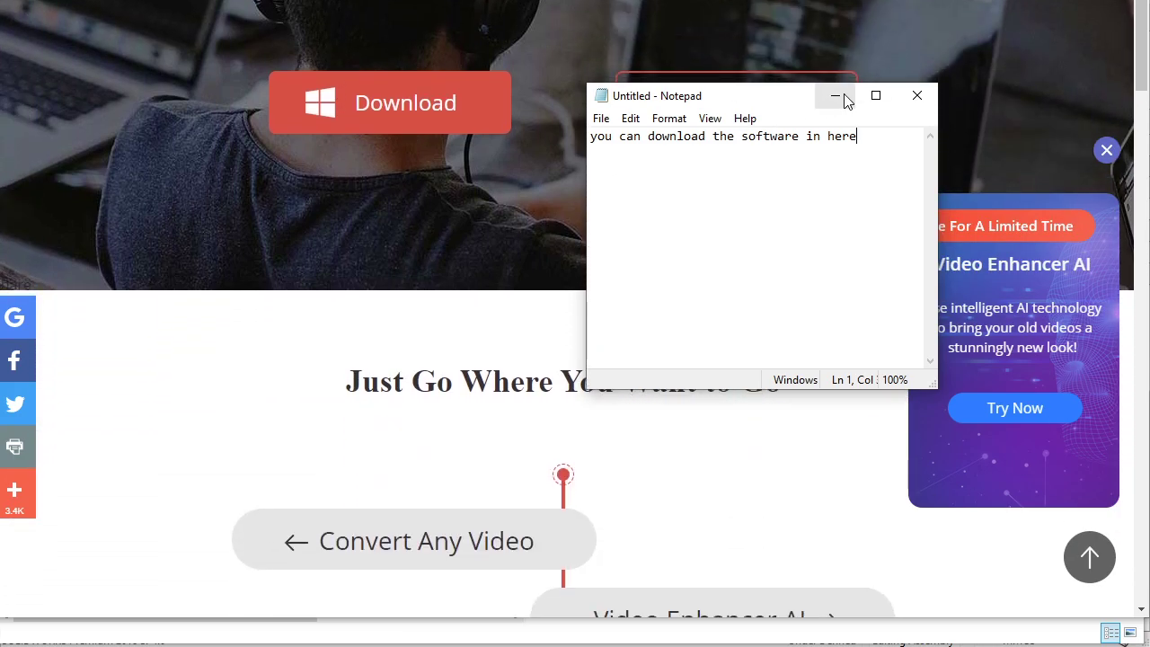
pyautogui.click(845, 102)
# Step: Scroll through the Any Video Converter Ultimate page and back to the top
pyautogui.scroll(3, 698, 141)
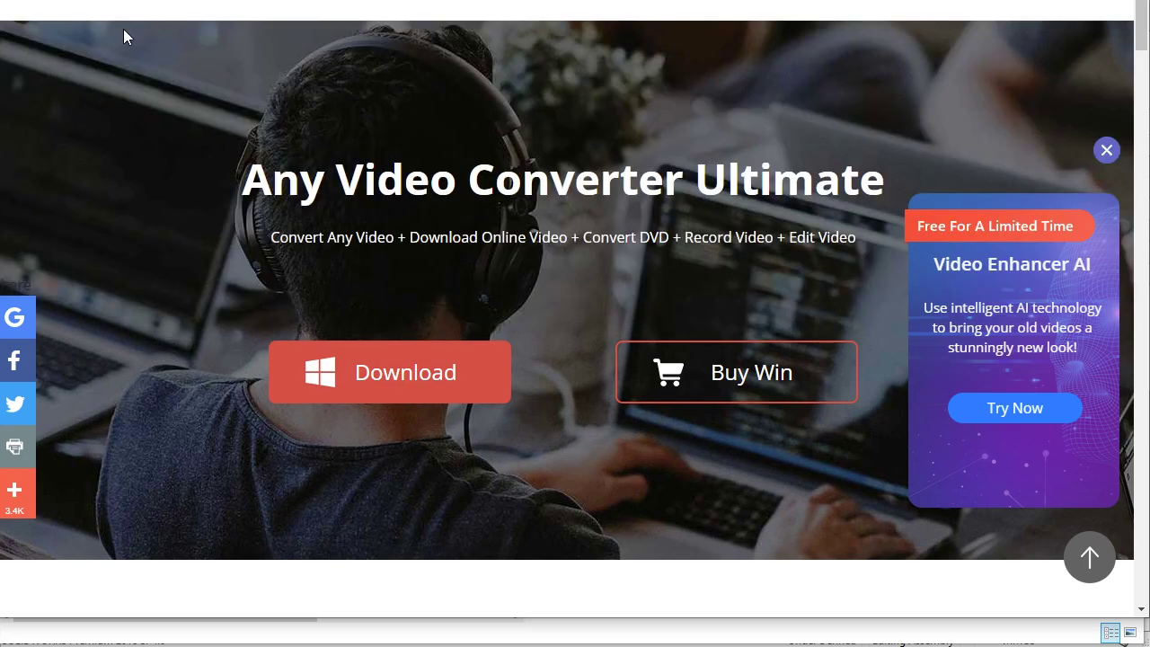
pyautogui.scroll(-3, 539, 103)
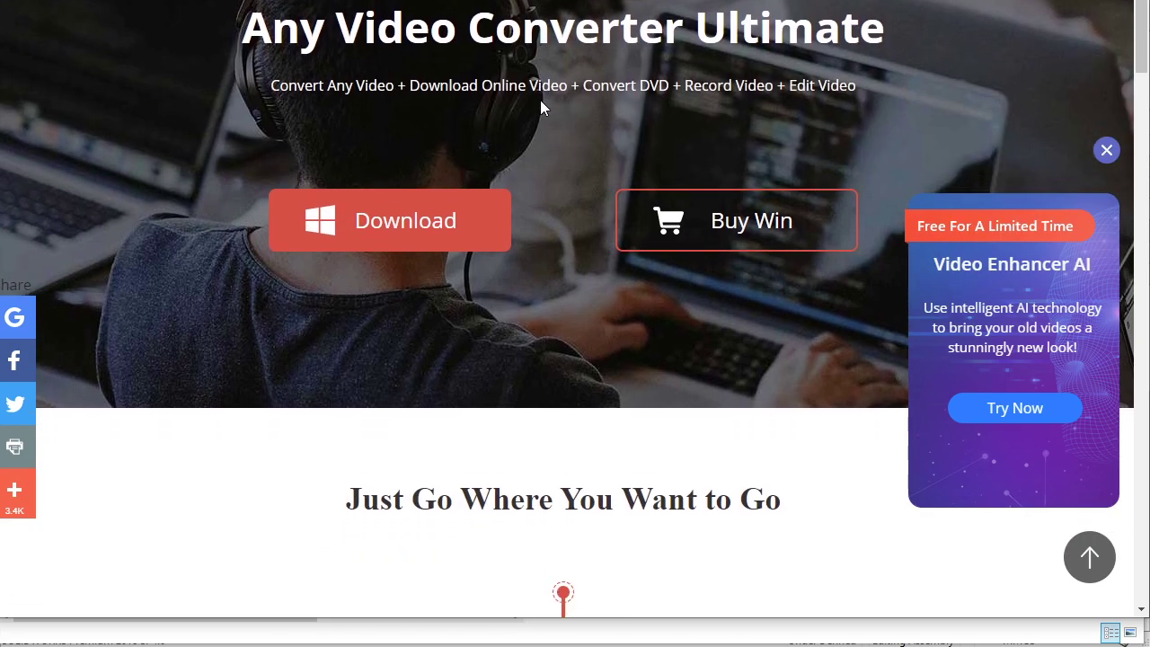
pyautogui.scroll(-2, 544, 103)
pyautogui.scroll(-4, 544, 106)
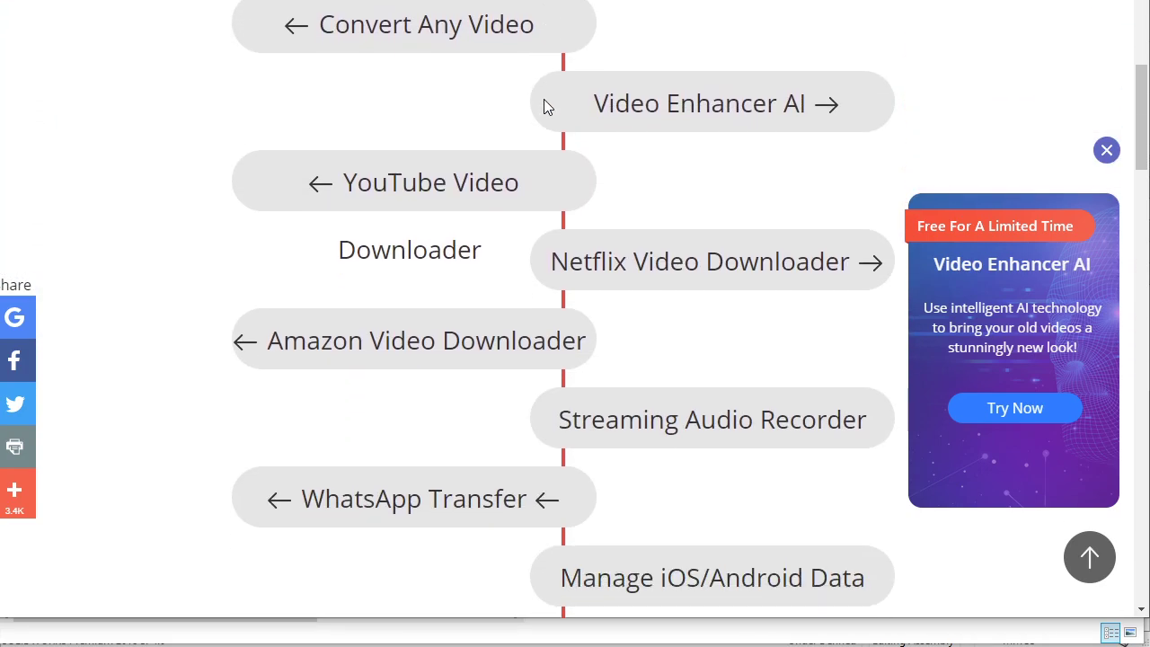
pyautogui.scroll(-4, 543, 106)
pyautogui.scroll(-4, 543, 106)
pyautogui.scroll(-4, 543, 106)
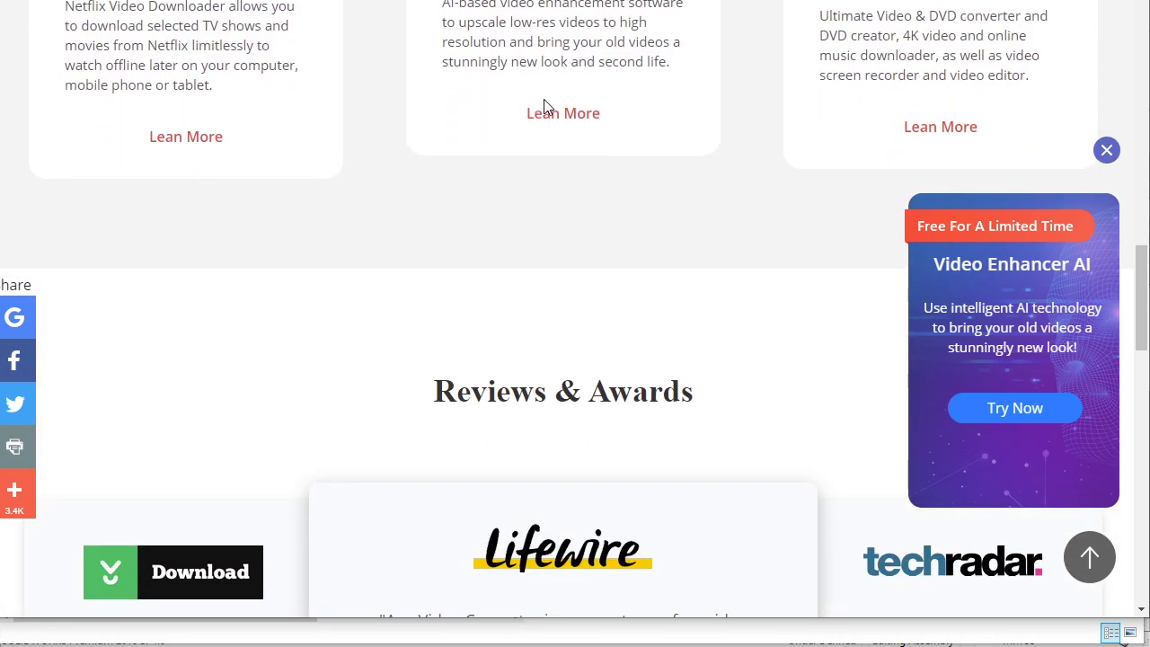
pyautogui.scroll(3, 584, 144)
pyautogui.scroll(-6, 734, 290)
pyautogui.scroll(-5, 898, 315)
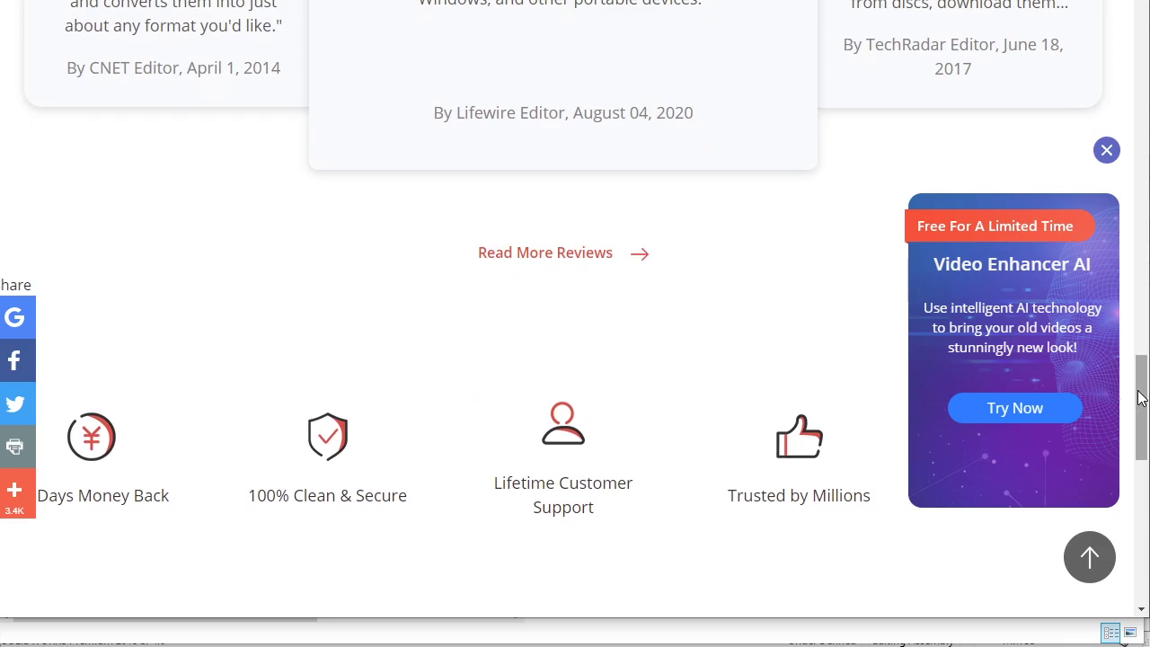
pyautogui.moveTo(1141, 400)
pyautogui.mouseDown()
pyautogui.moveTo(1141, 550)
pyautogui.moveTo(1108, 126)
pyautogui.moveTo(1136, 26)
pyautogui.mouseUp()
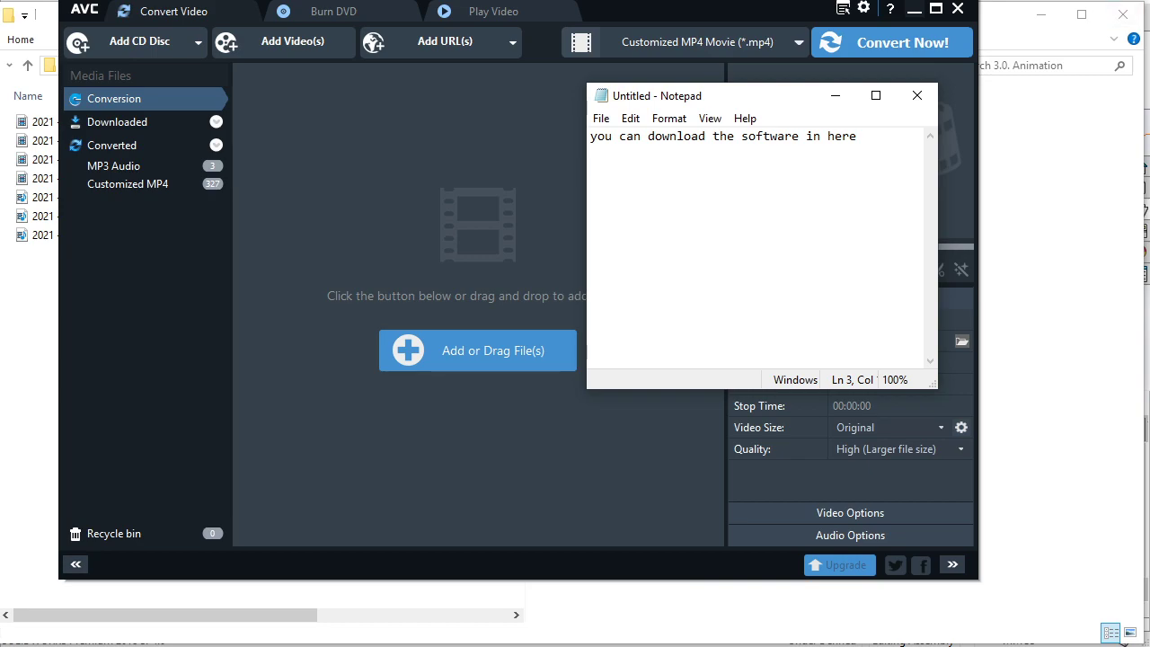
# Step: Paste the website address into the note, then clear the note and hide Notepad
pyautogui.click(883, 144)
pyautogui.write('https://www.any-video-converter.com/')
pyautogui.moveTo(849, 169); pyautogui.dragTo(589, 168)
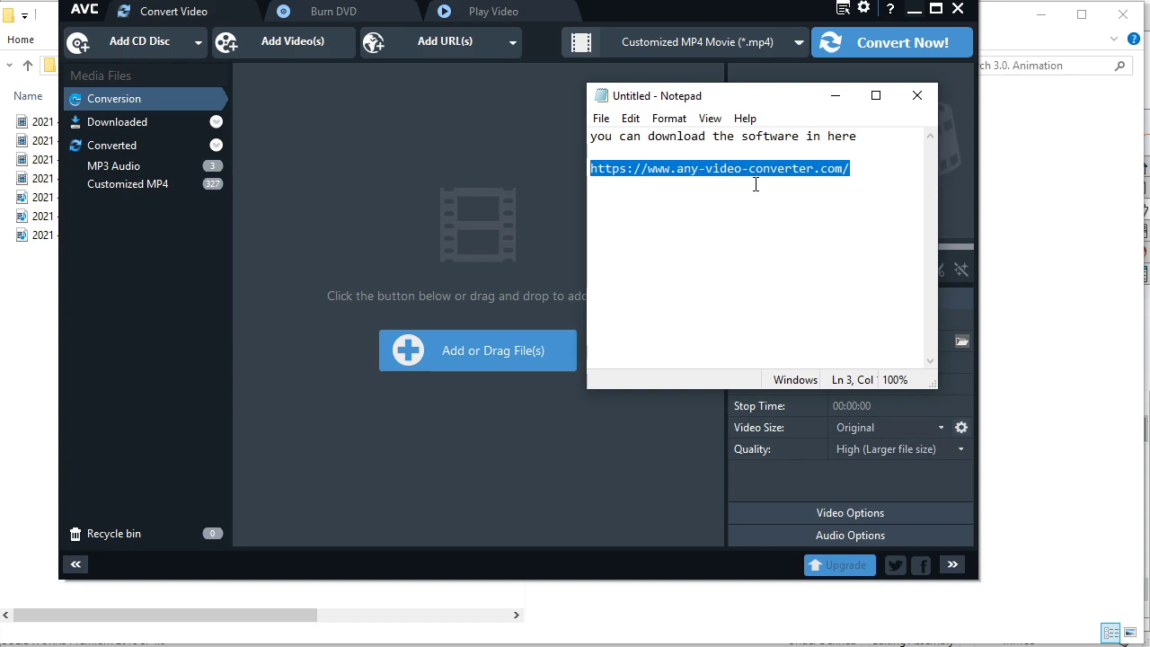
pyautogui.click(853, 181)
pyautogui.hotkey('ctrl', 'a')
pyautogui.press('BackSpace')
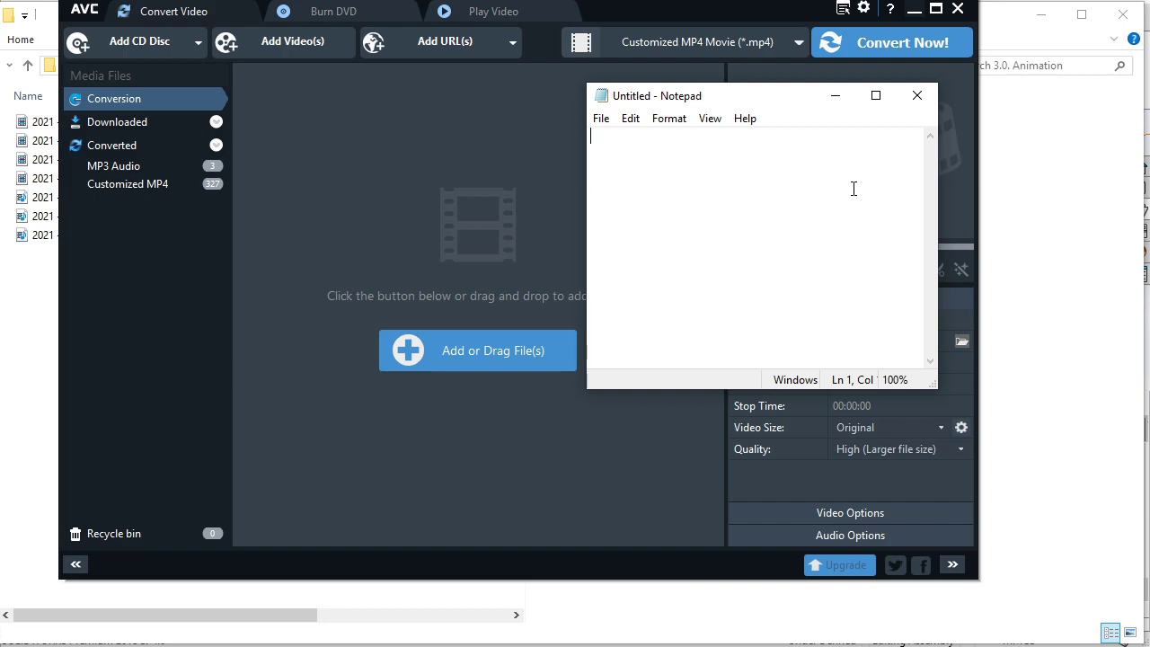
pyautogui.click(833, 97)
# Step: Drag the tutorial_view1 through view4 AVI files from Explorer into the conversion list
pyautogui.moveTo(680, 13)
pyautogui.mouseDown()
pyautogui.moveTo(776, 47)
pyautogui.moveTo(646, 210)
pyautogui.mouseUp()
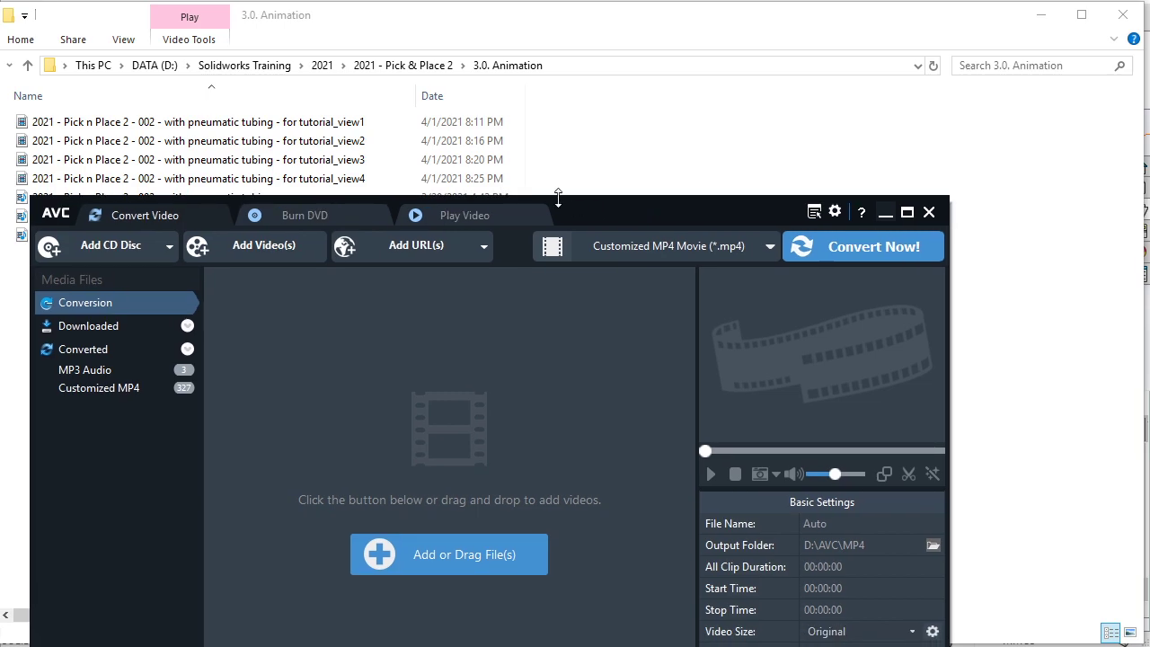
pyautogui.moveTo(336, 123); pyautogui.dragTo(404, 292)
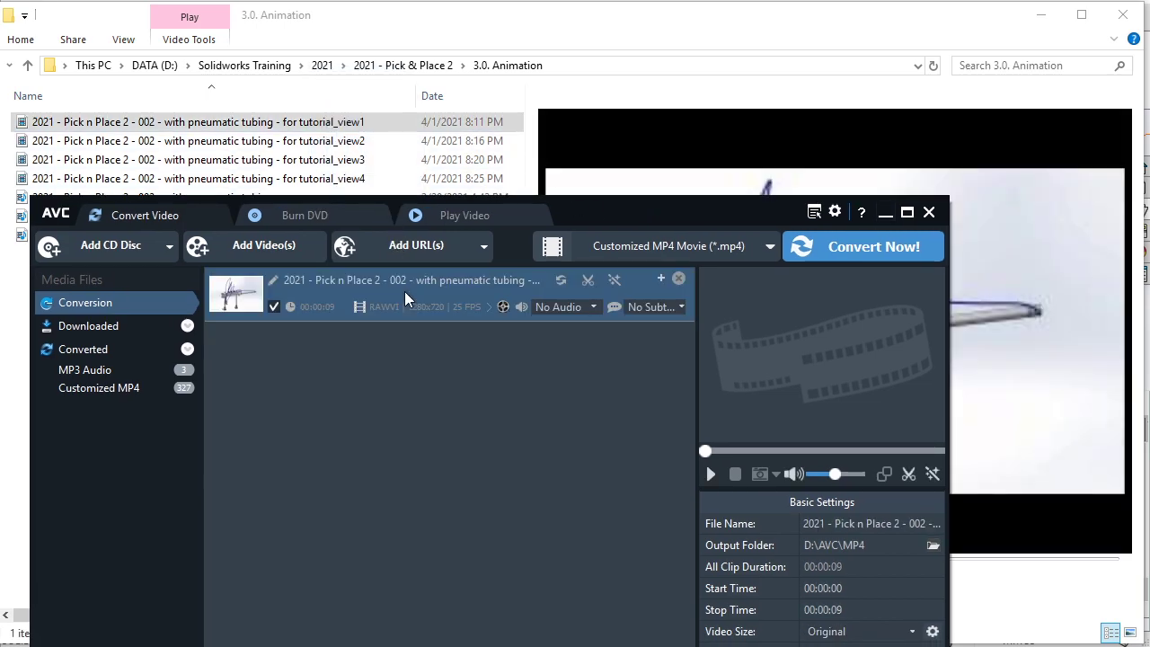
pyautogui.moveTo(373, 141); pyautogui.dragTo(389, 283)
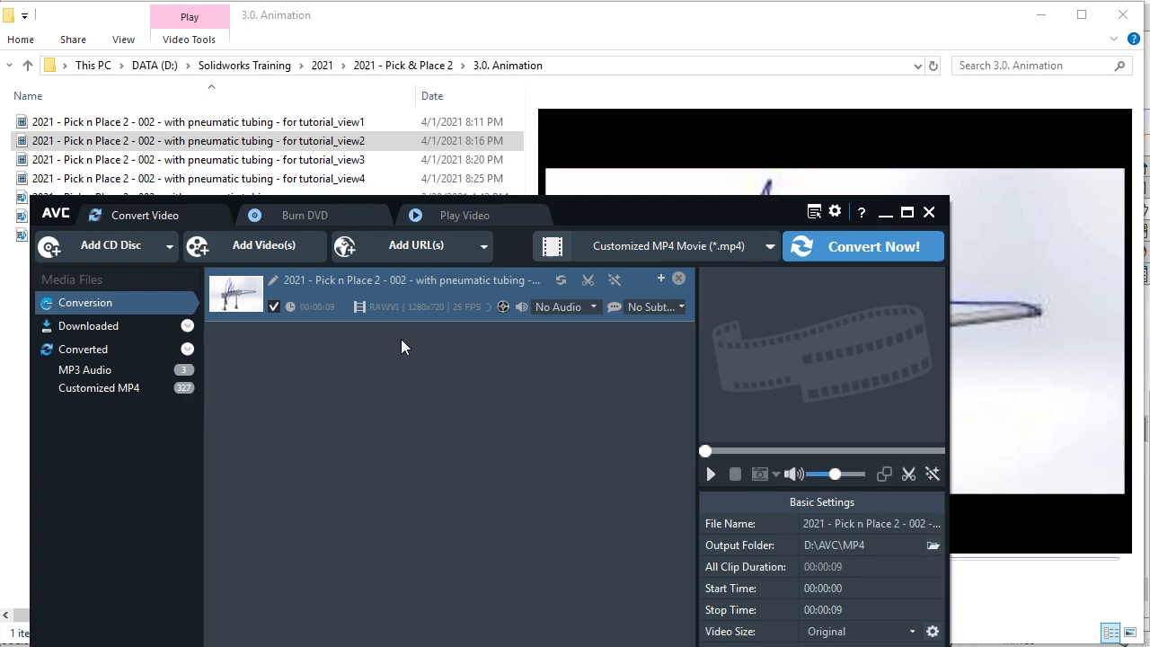
pyautogui.moveTo(402, 341); pyautogui.dragTo(400, 339)
pyautogui.moveTo(360, 160); pyautogui.dragTo(417, 403)
pyautogui.moveTo(360, 178); pyautogui.dragTo(411, 464)
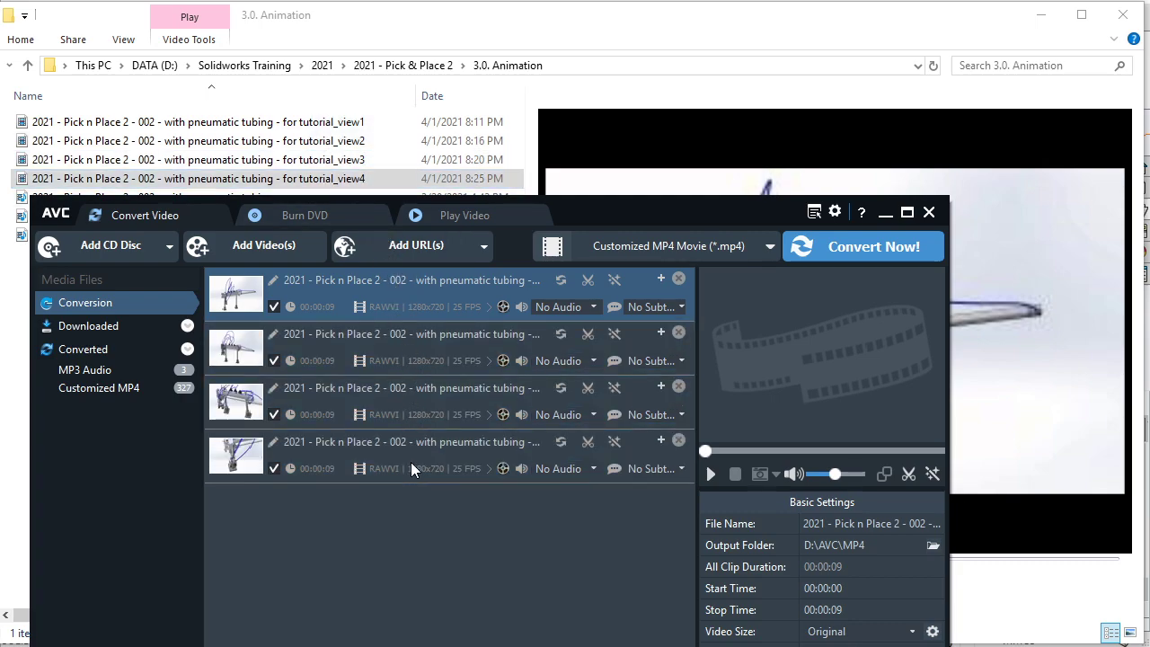
pyautogui.moveTo(598, 228); pyautogui.dragTo(593, 26)
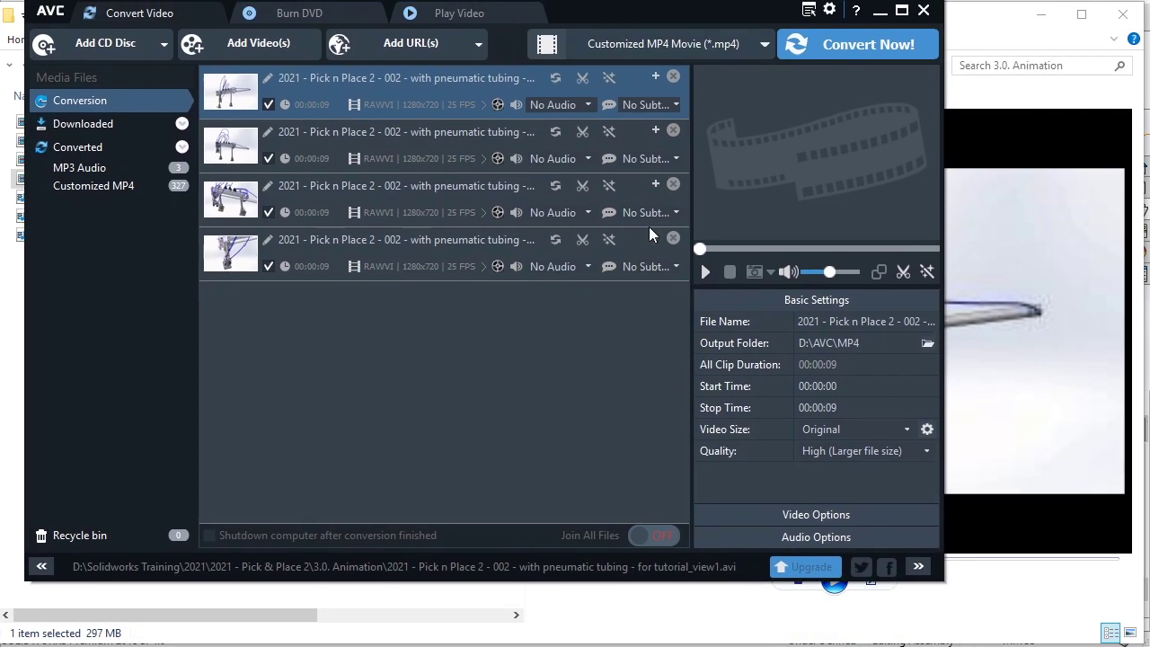
# Step: Switch Join All Files ON, review Video Options, and scroll the profiles to Customized MP4 Movie
pyautogui.click(654, 536)
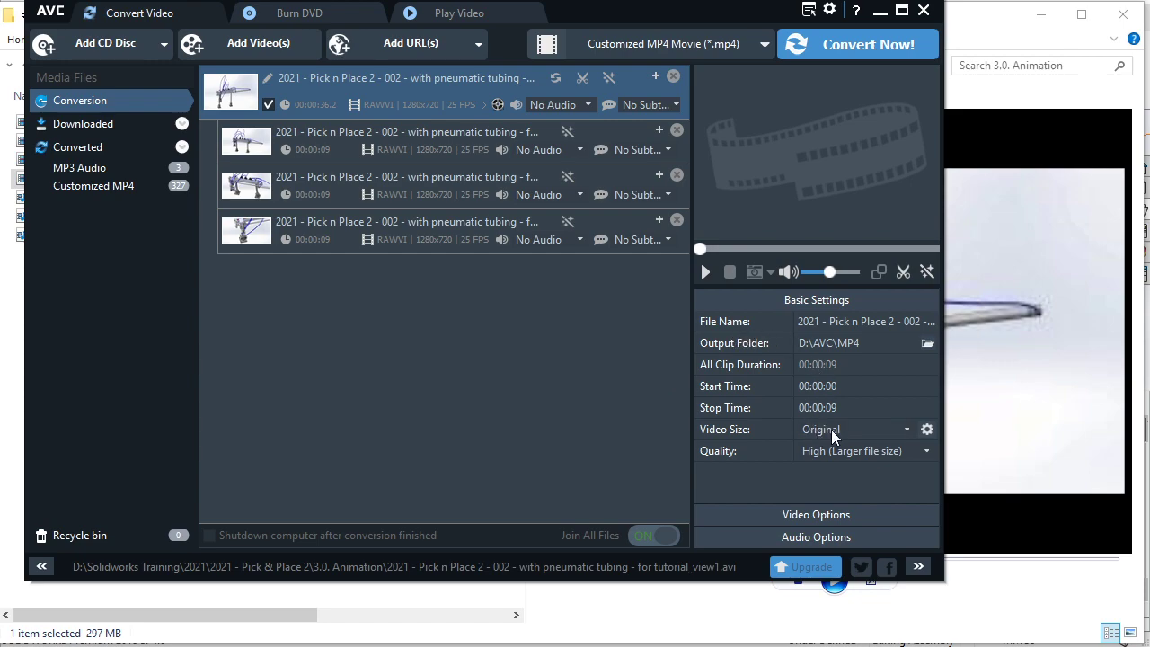
pyautogui.click(832, 515)
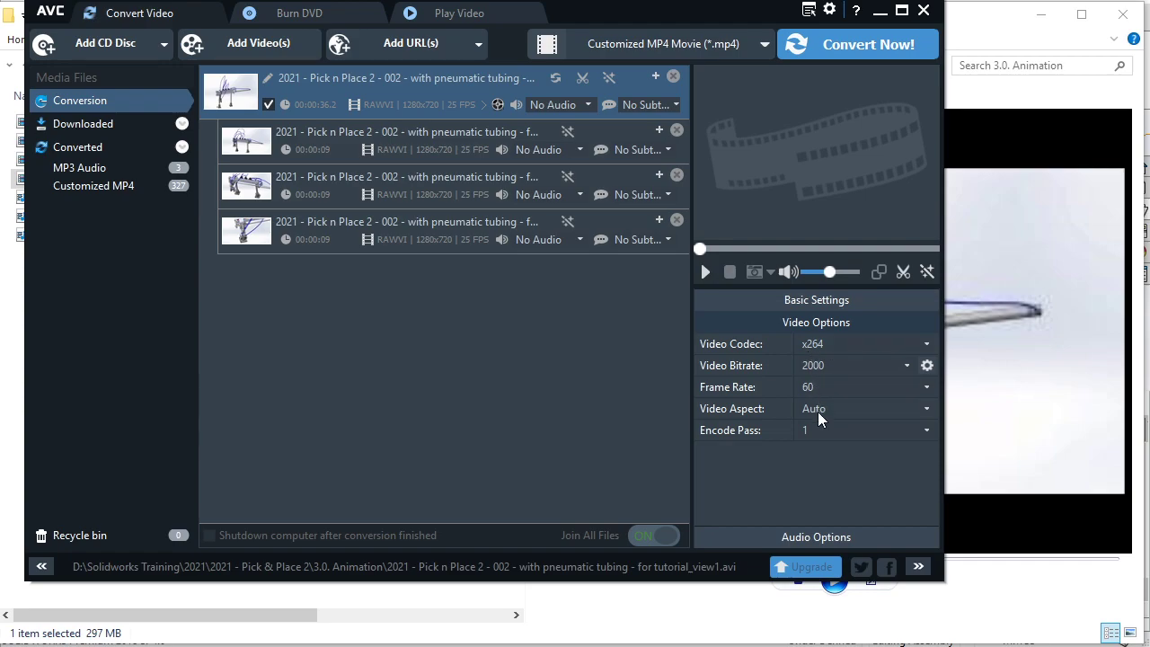
pyautogui.click(828, 301)
pyautogui.click(699, 52)
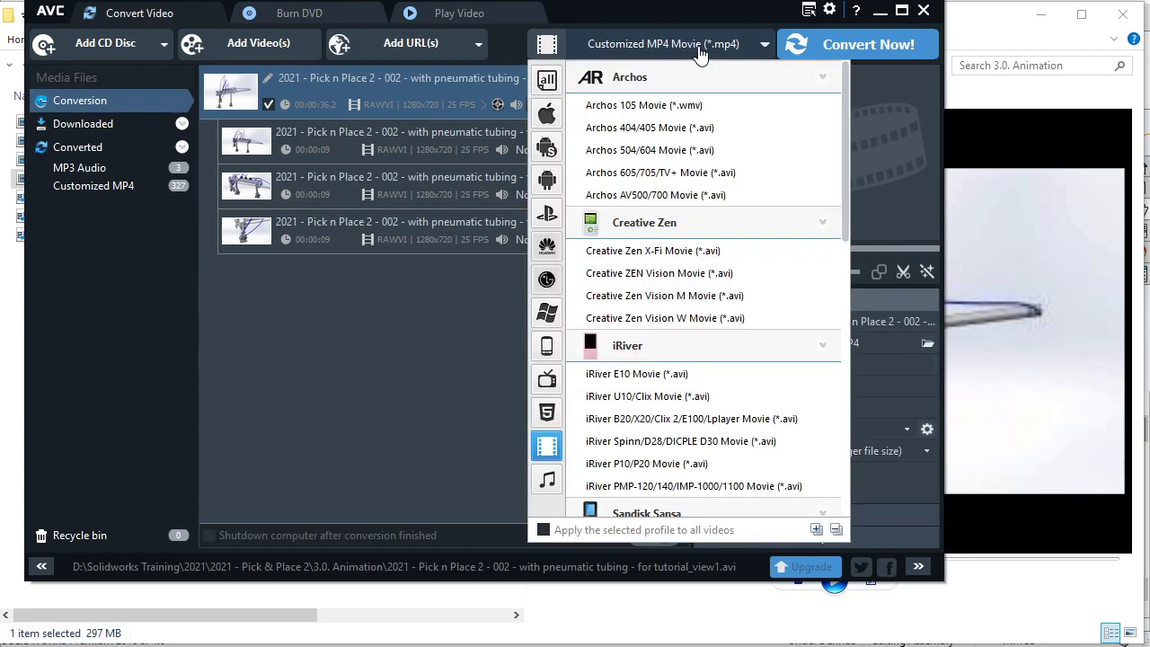
pyautogui.scroll(-2, 741, 218)
pyautogui.scroll(-3, 752, 220)
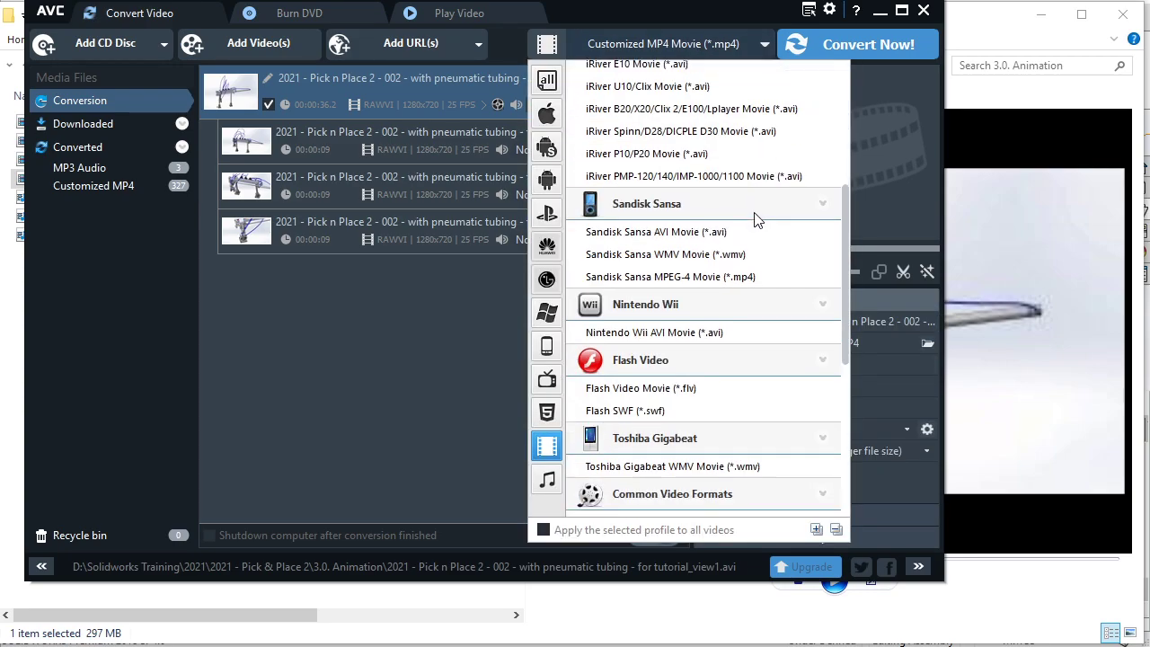
pyautogui.scroll(-2, 750, 222)
pyautogui.scroll(-4, 751, 223)
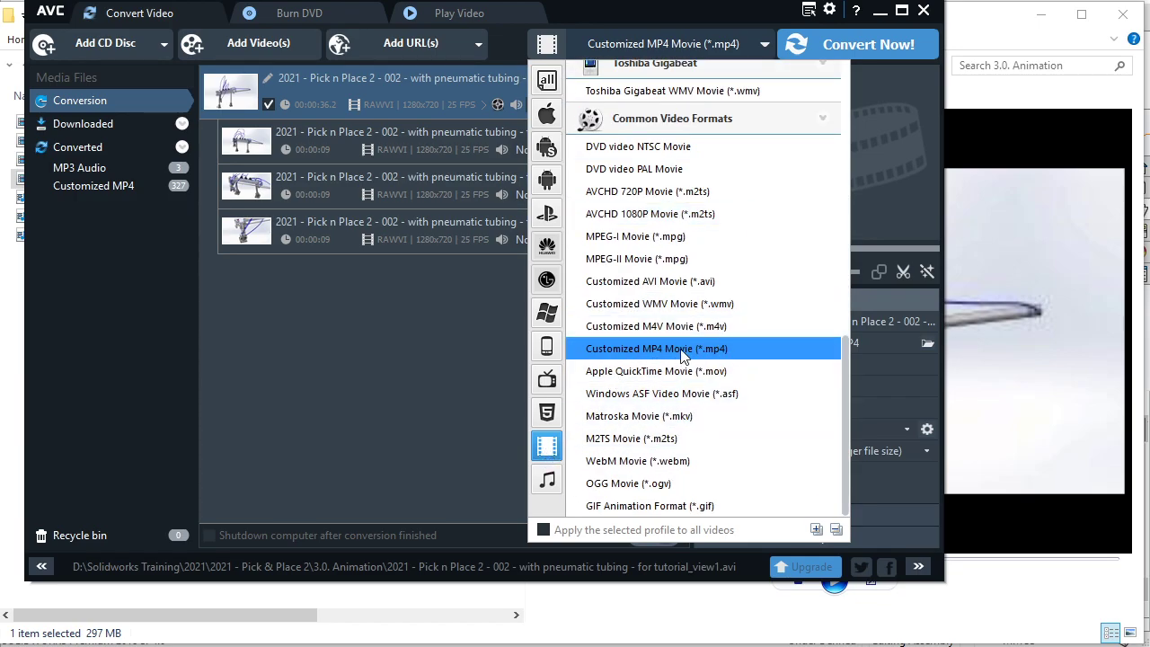
# Step: Convert with Customized MP4 Movie, decline the Pro offer, and open D:\AVC\MP4 containing the result
pyautogui.click(466, 378)
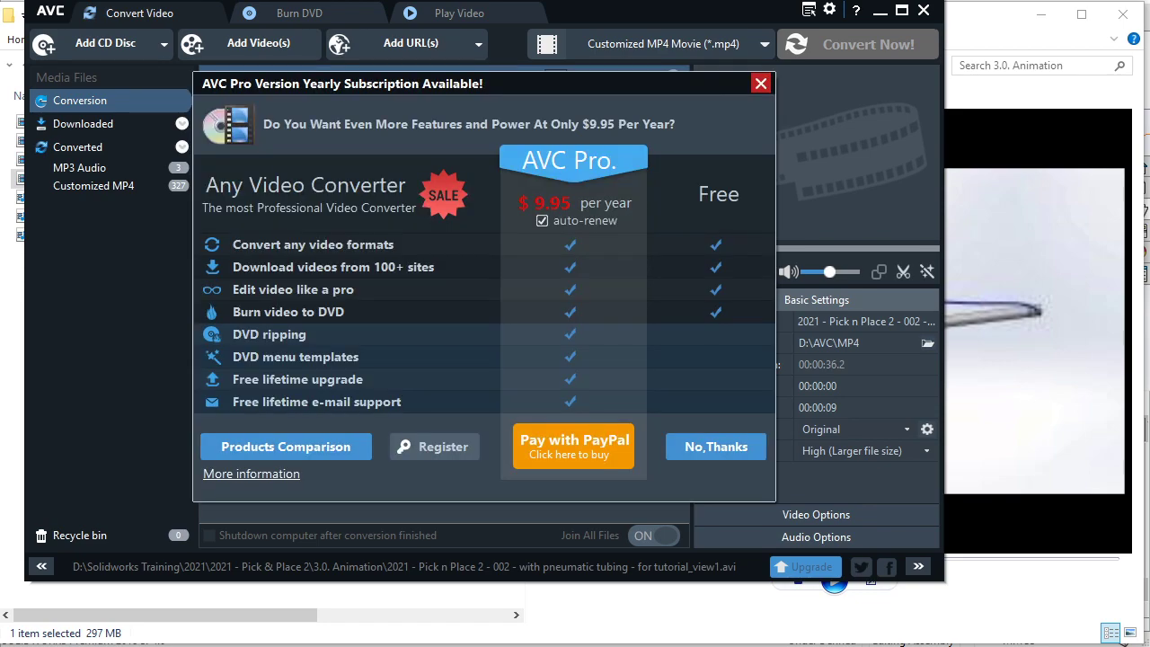
pyautogui.click(761, 84)
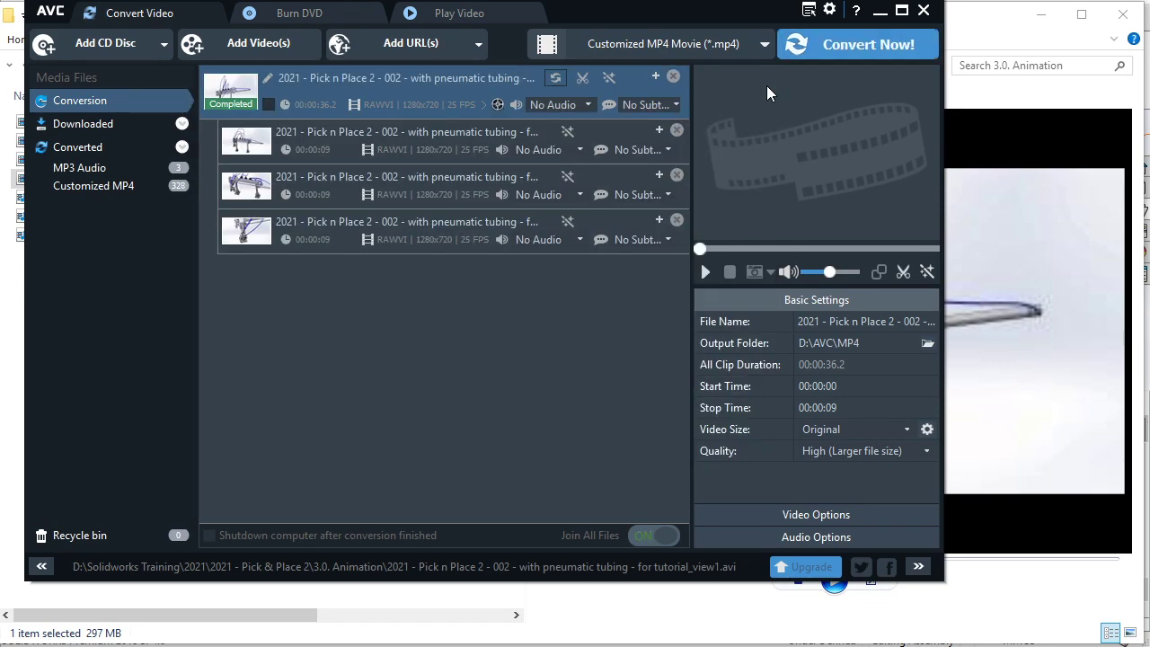
pyautogui.rightClick(434, 97)
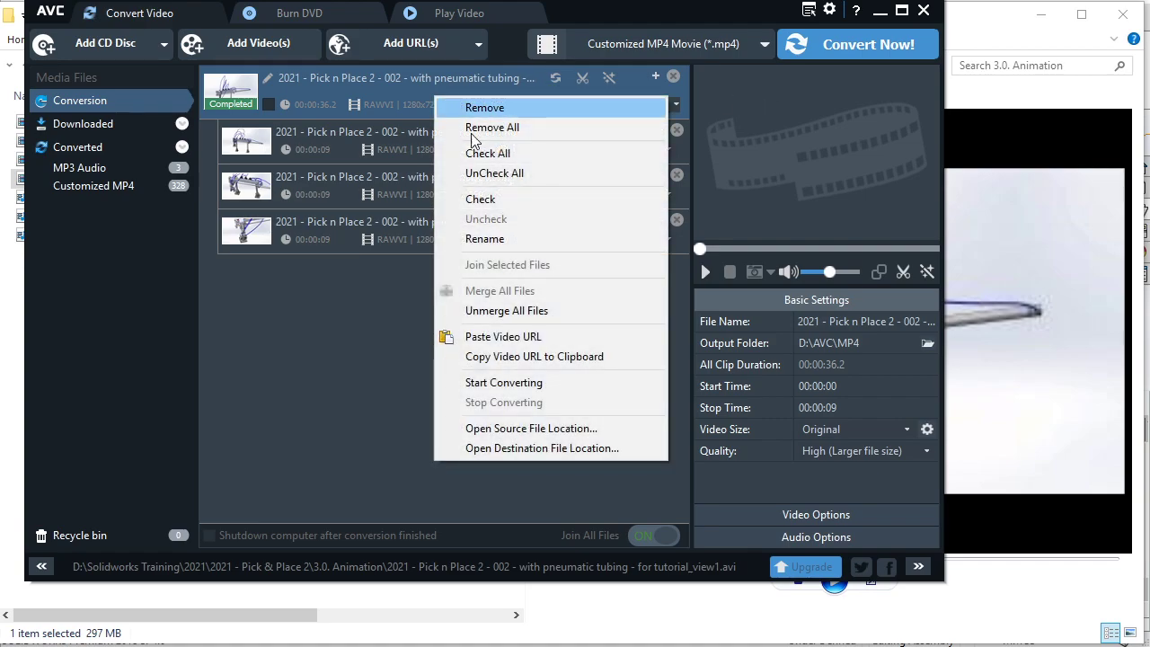
pyautogui.click(528, 447)
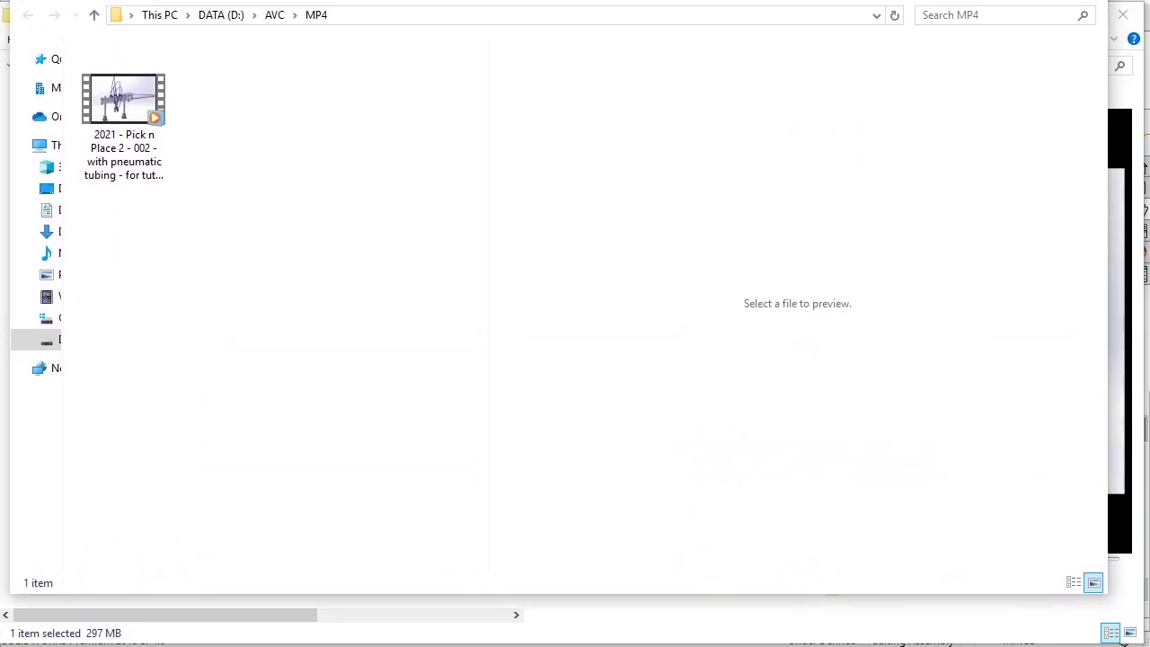
# Step: Replace the MP4's _x264 ending with -4 so it reads tutorial_view1-4
pyautogui.click(122, 155)
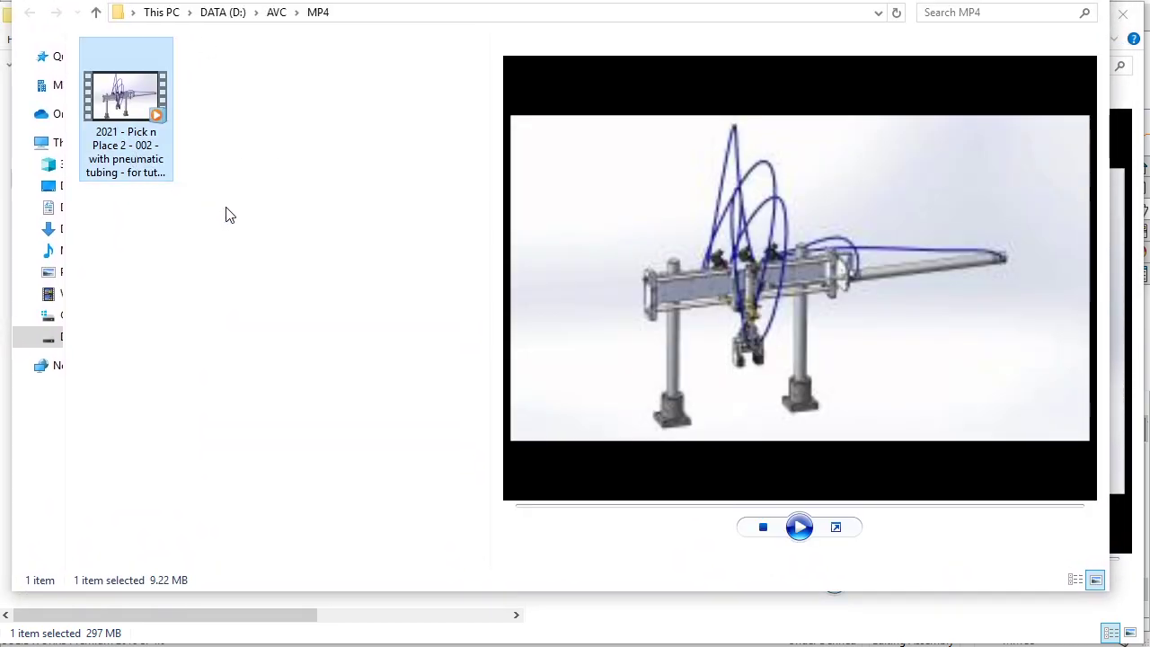
pyautogui.click(146, 148)
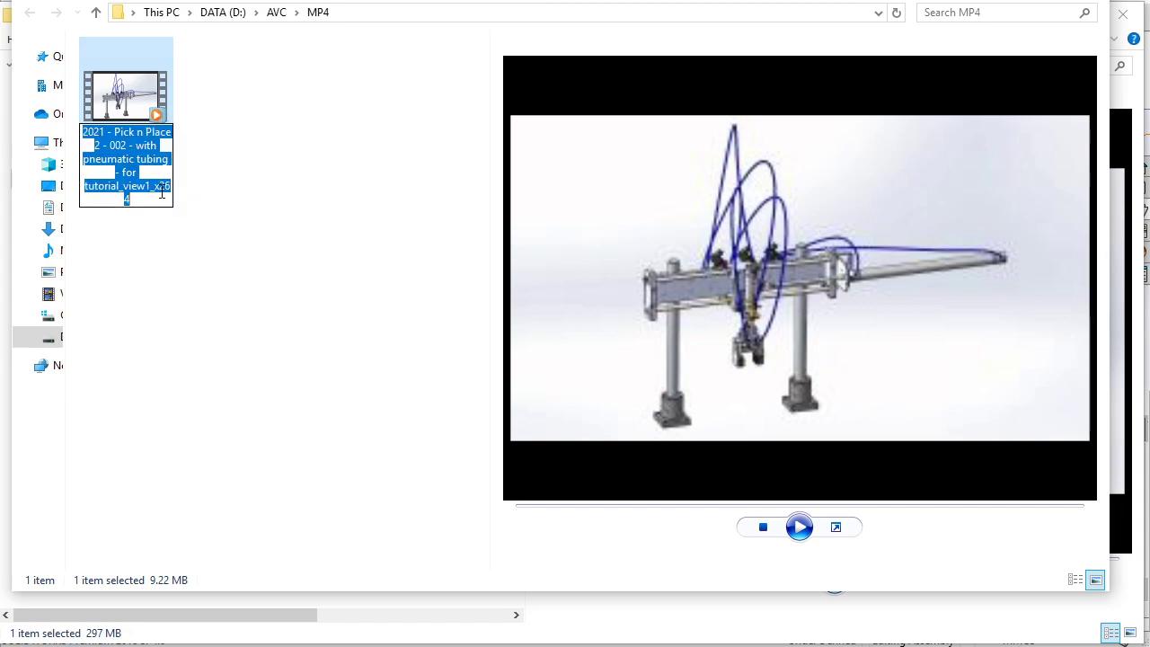
pyautogui.moveTo(127, 190); pyautogui.dragTo(166, 199)
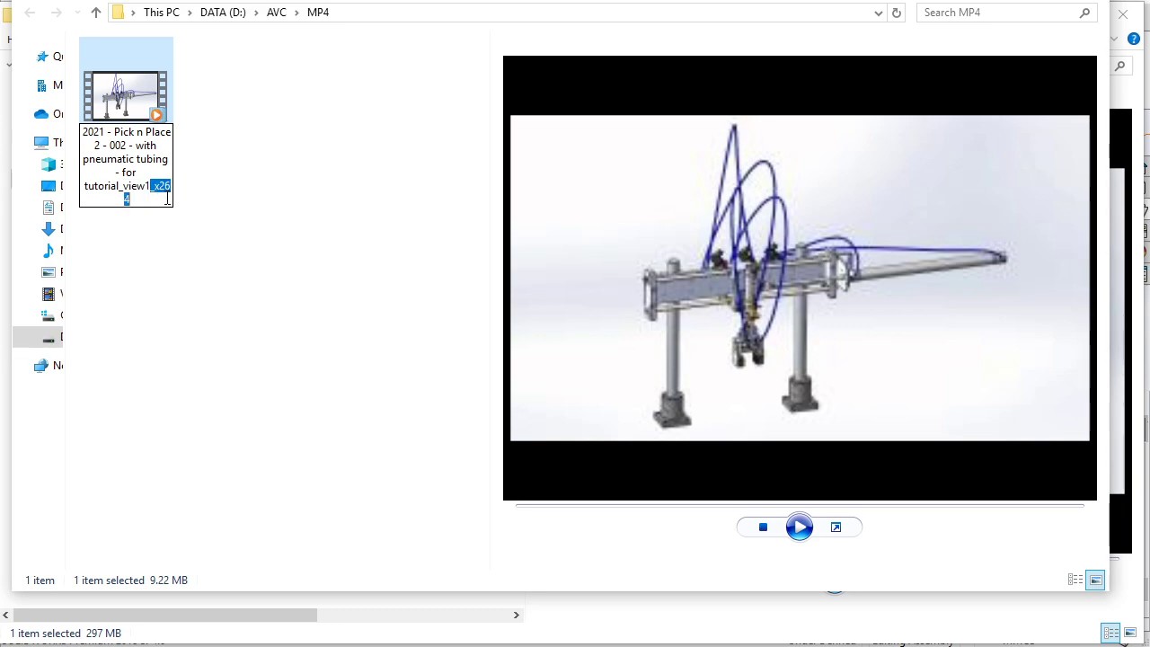
pyautogui.write('-4')
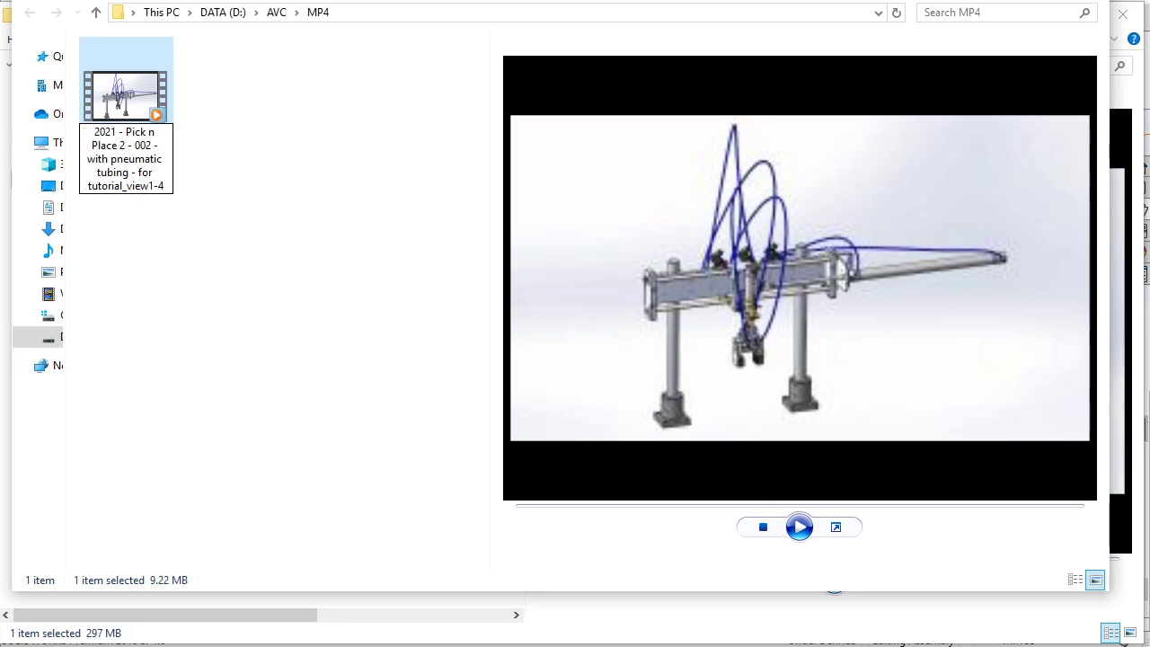
pyautogui.press('Return')
pyautogui.click(245, 201)
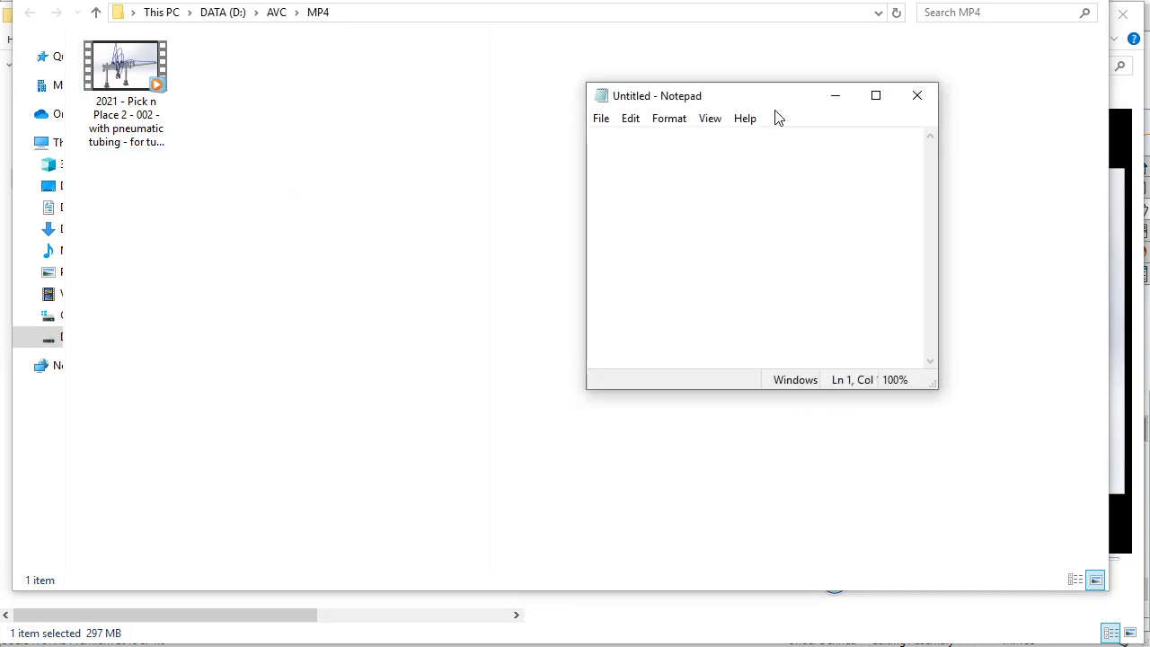
# Step: Clear the 'lets play this vid' note, hide Notepad, and reselect the renamed video
pyautogui.moveTo(769, 104); pyautogui.dragTo(459, 94)
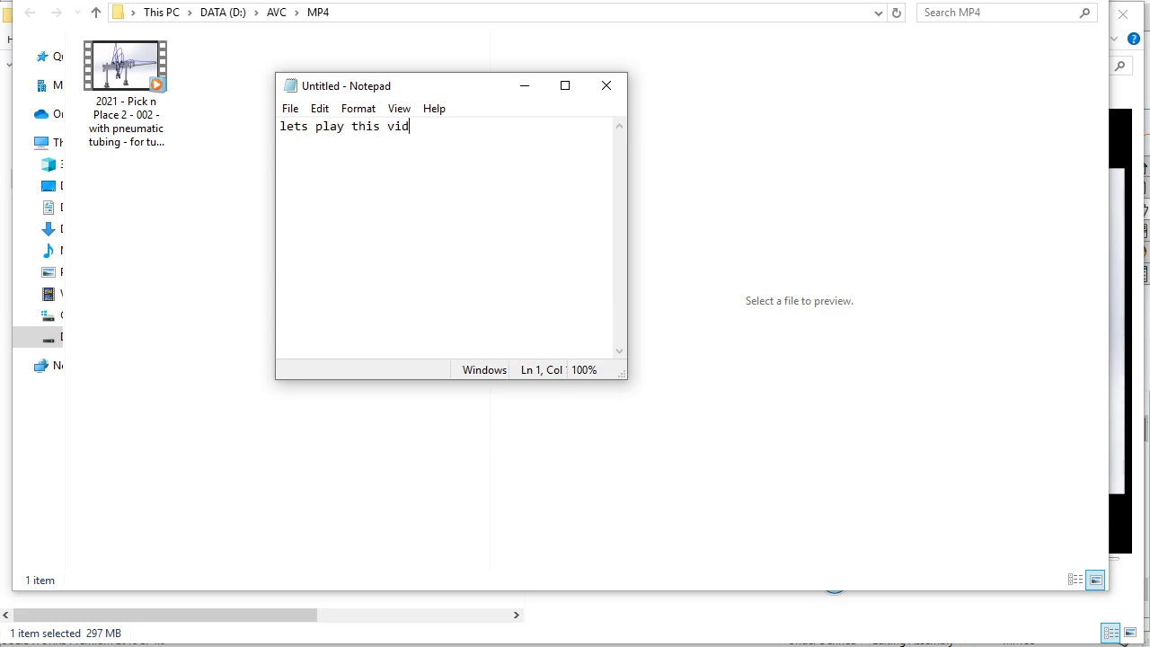
pyautogui.hotkey('ctrl', 'z')
pyautogui.click(533, 89)
pyautogui.click(109, 71)
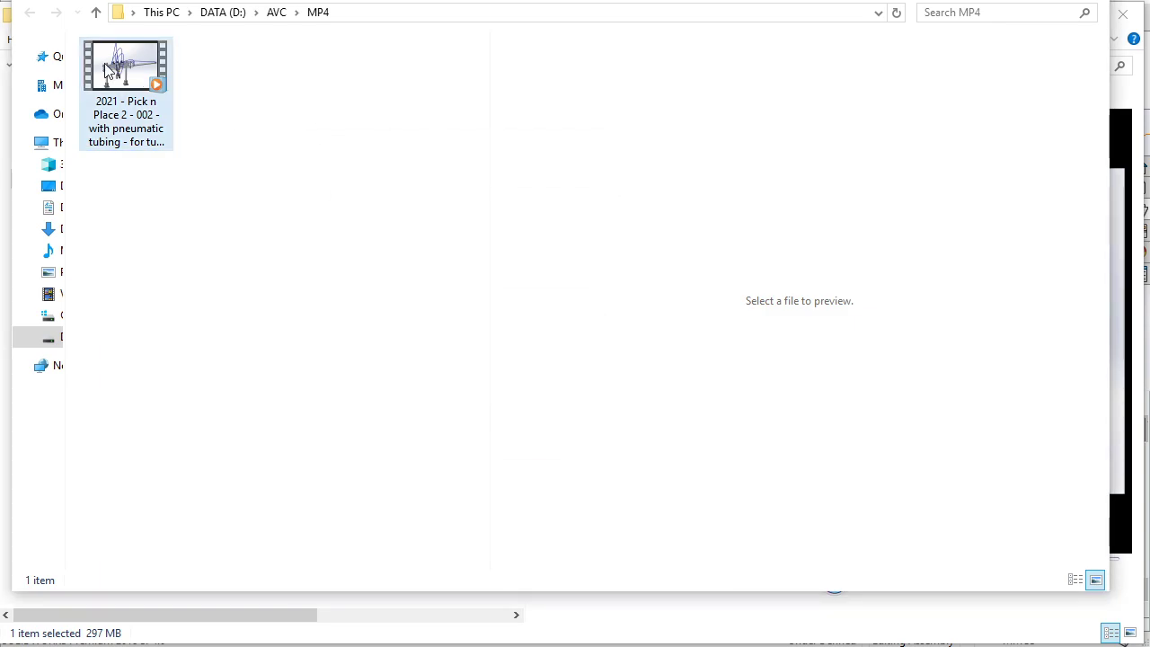
# Step: Play tutorial_view1-4 MP4 in Windows Media Player maximized, rewound to 00:00
pyautogui.doubleClick(109, 71)
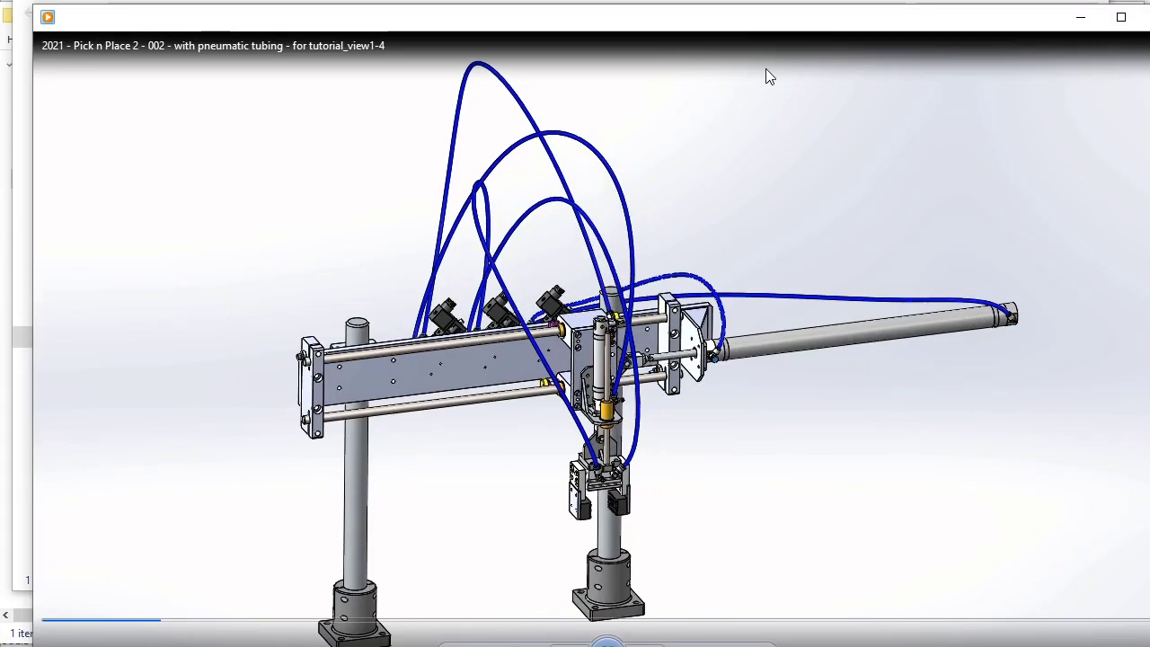
pyautogui.moveTo(764, 72); pyautogui.dragTo(709, 2)
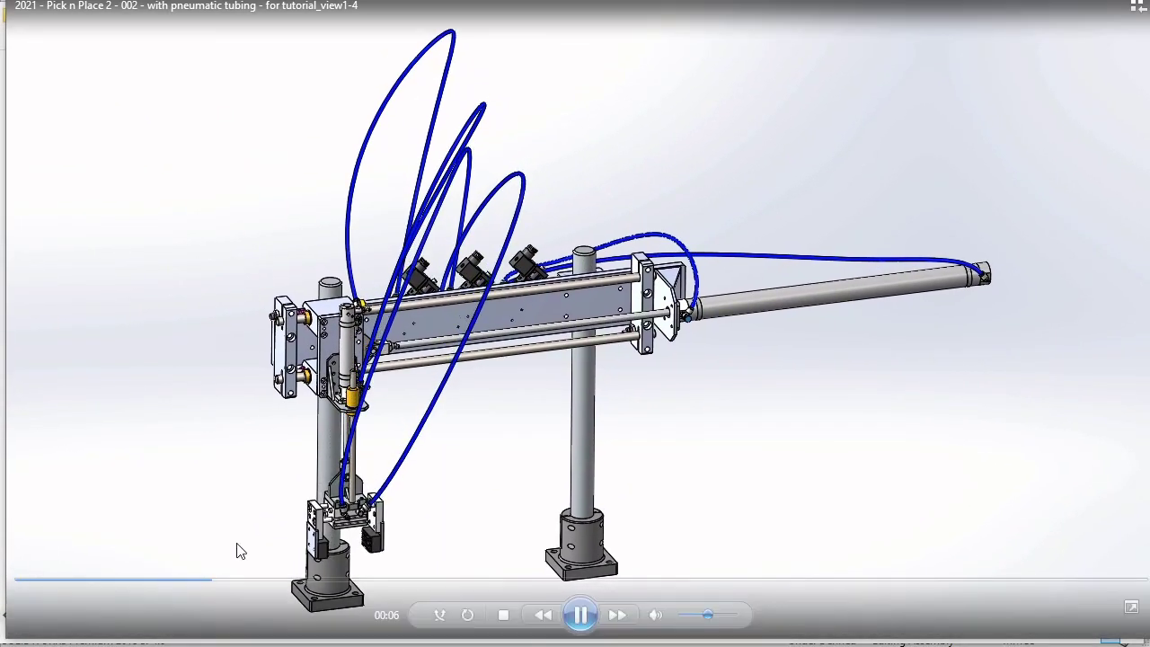
pyautogui.moveTo(242, 587); pyautogui.dragTo(22, 585)
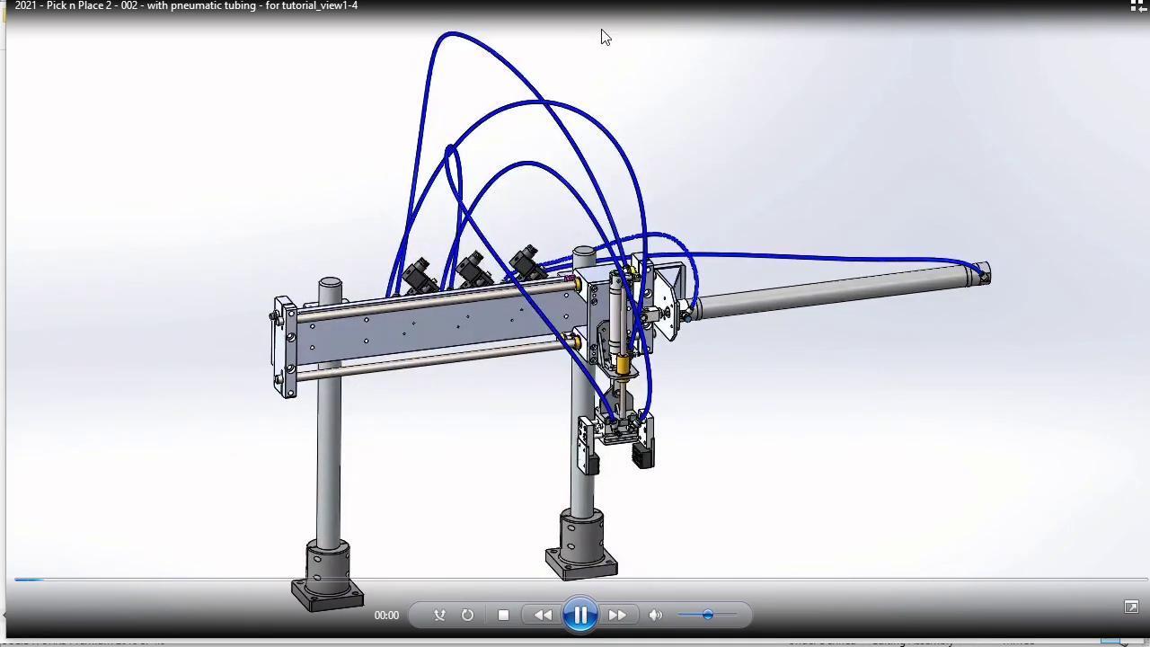
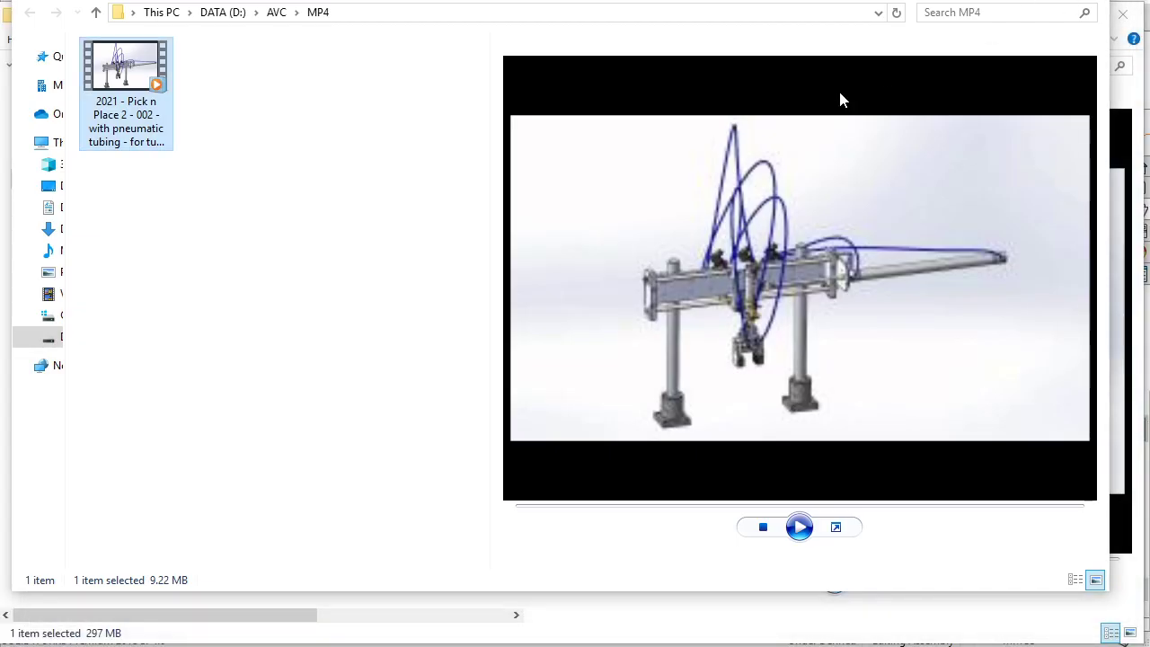
# Step: Check and copy the merged 9.22 MB MP4 from D:\AVC\MP4, then return to the converter
pyautogui.doubleClick(131, 76)
pyautogui.rightClick(130, 76)
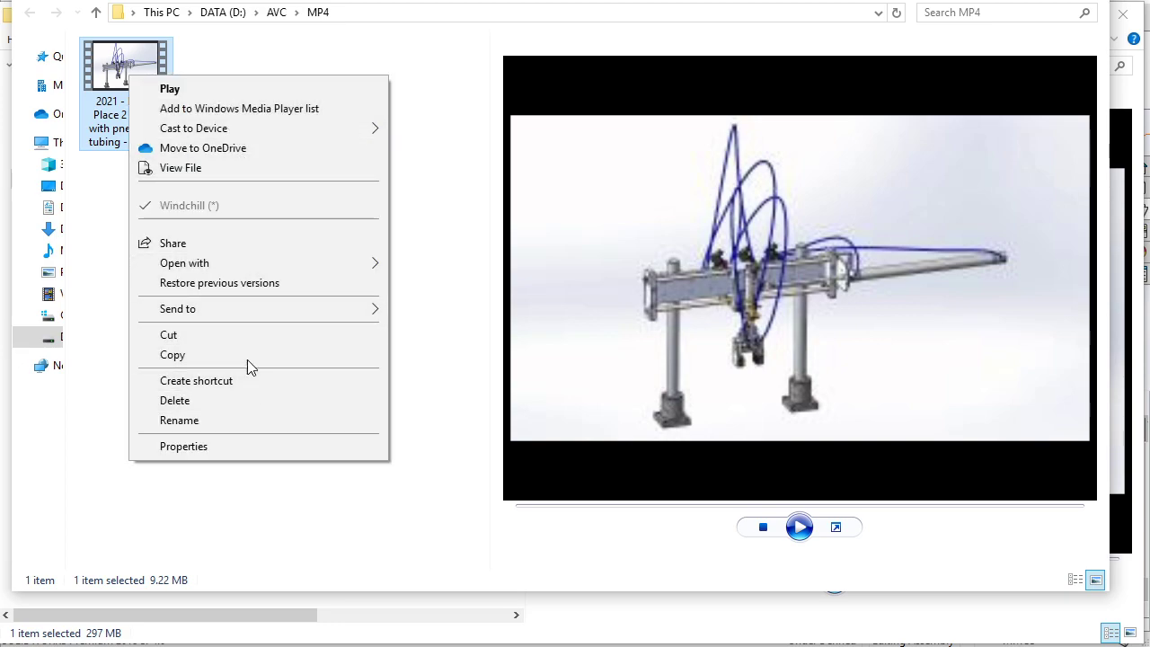
pyautogui.click(189, 356)
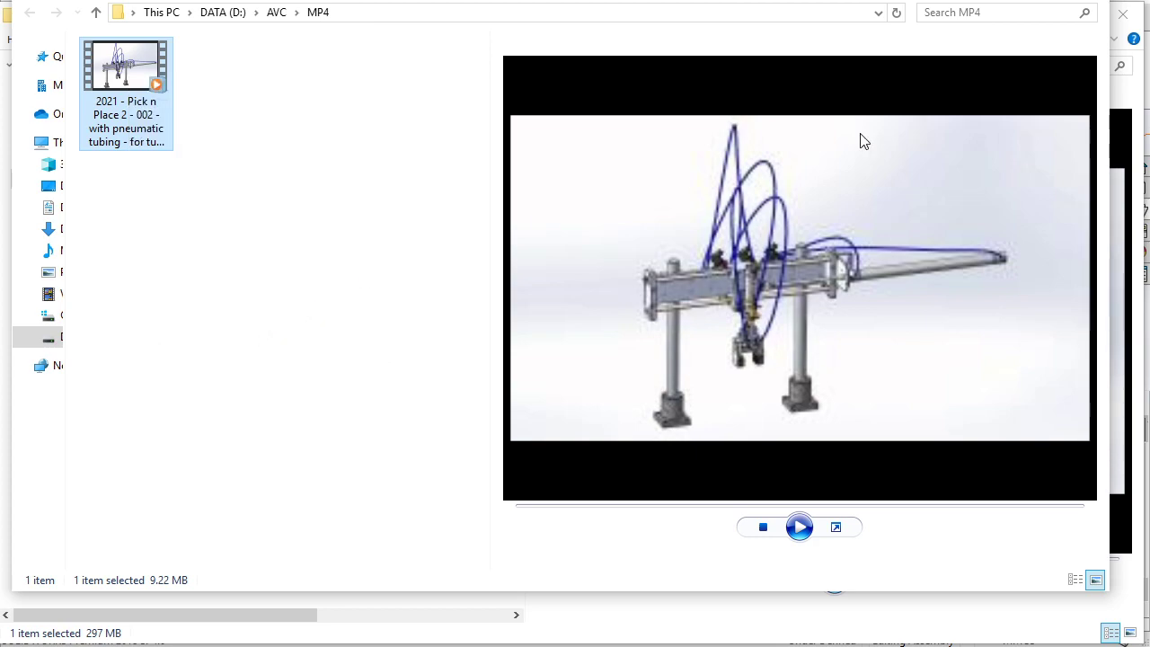
pyautogui.hotkey('alt', 'Tab')
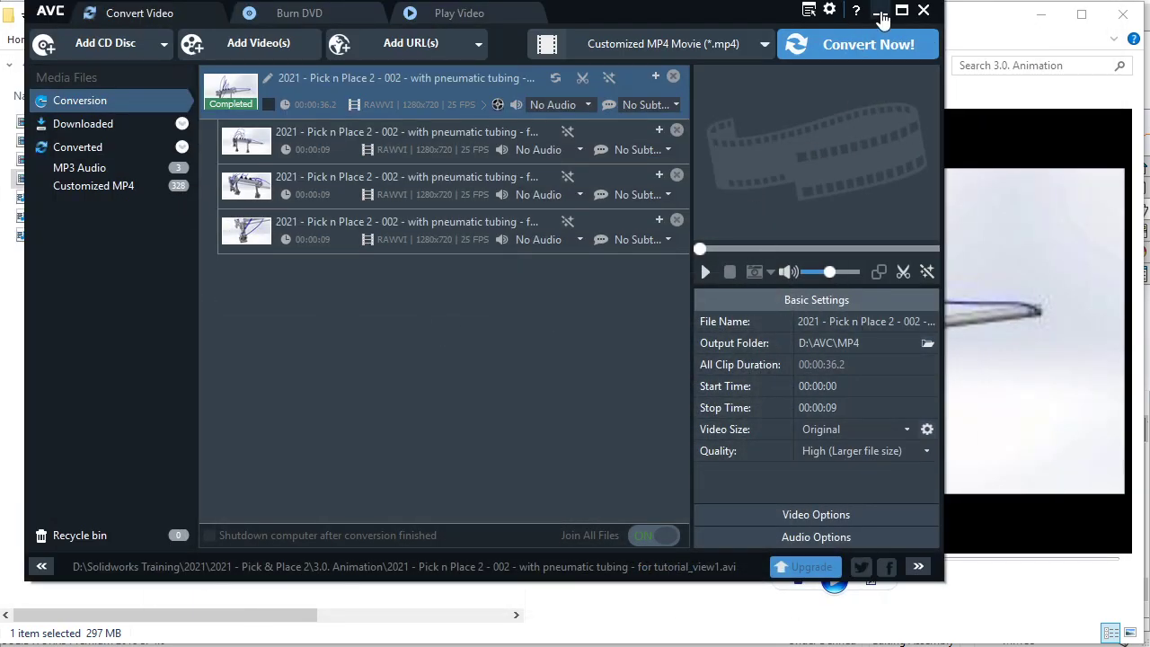
# Step: Paste the merged MP4 into the 3.0. Animation folder
pyautogui.click(880, 10)
pyautogui.rightClick(198, 342)
pyautogui.click(261, 465)
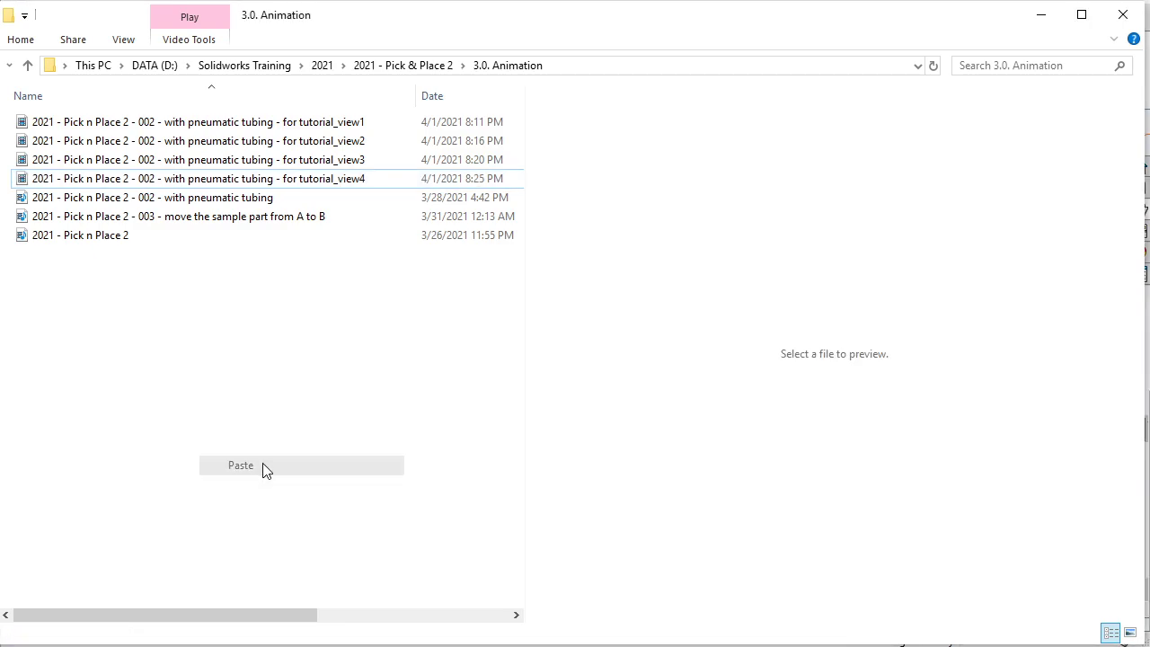
pyautogui.click(278, 402)
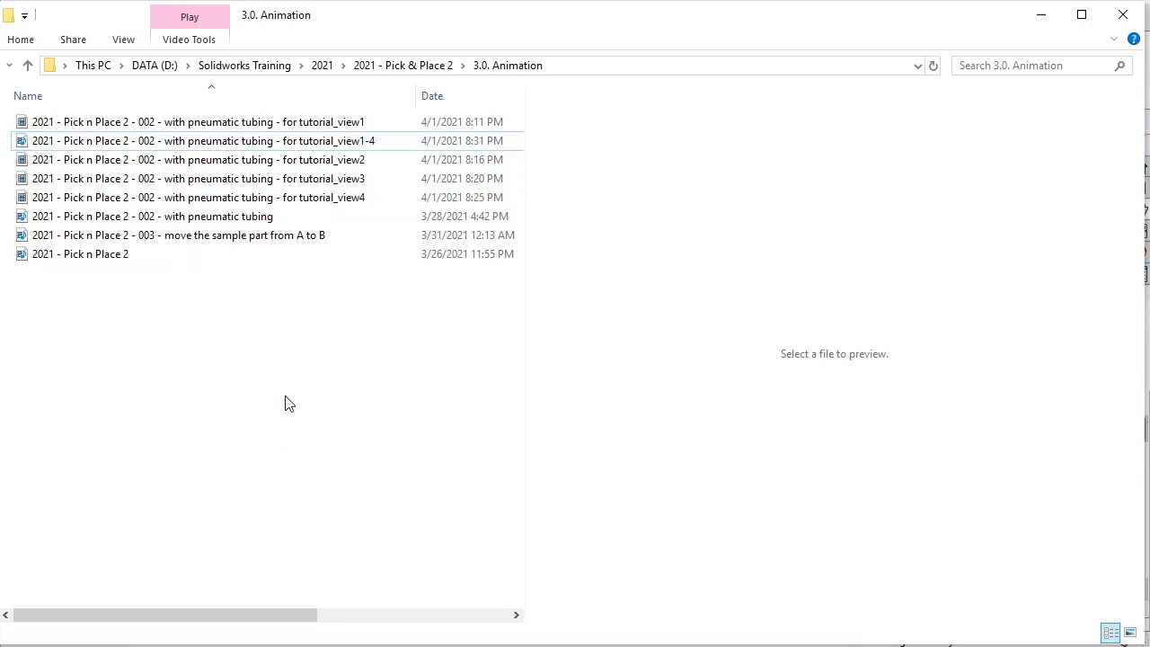
# Step: Close the video converter and widen the file list to show Type and Size
pyautogui.click(903, 643)
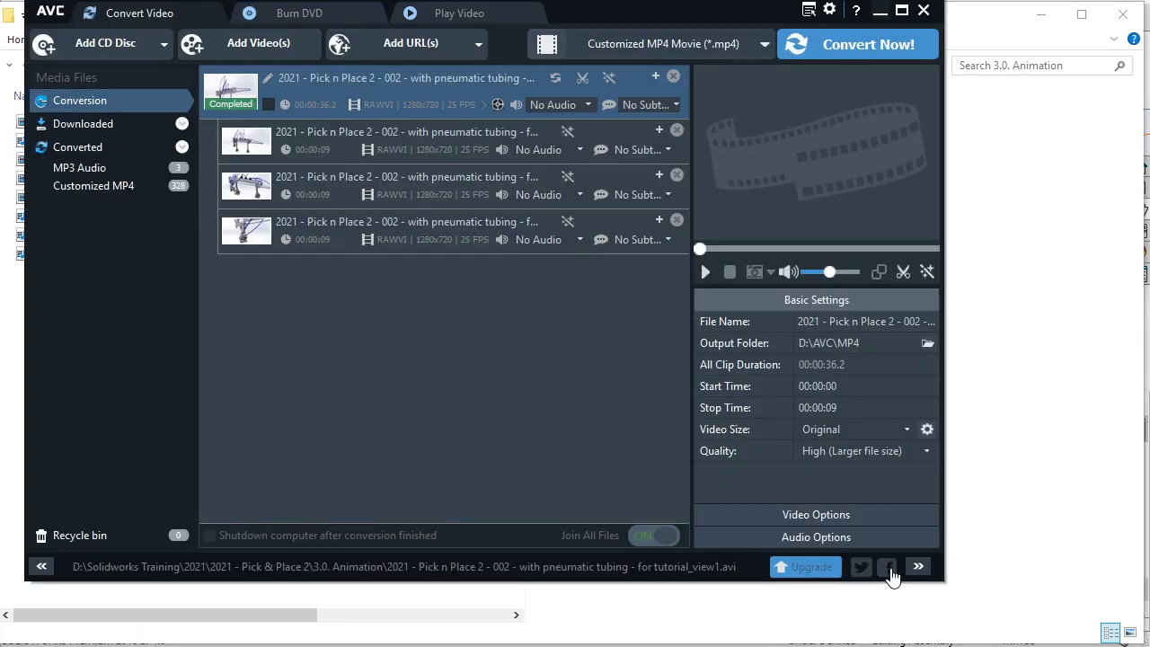
pyautogui.click(925, 11)
pyautogui.moveTo(524, 296); pyautogui.dragTo(743, 302)
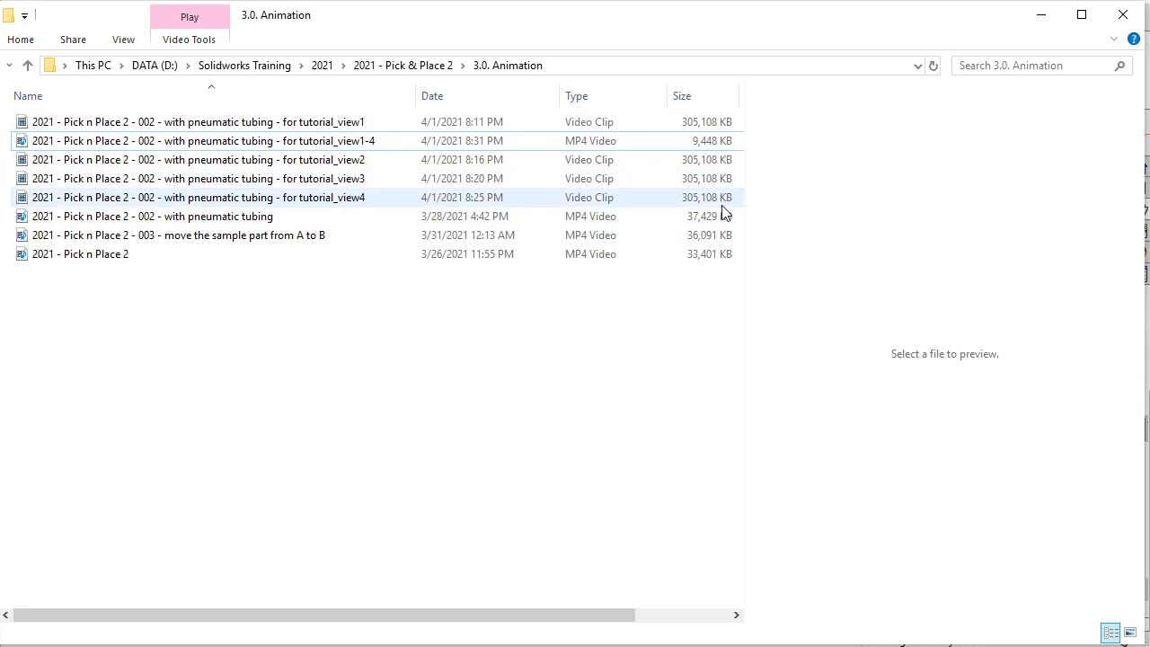
# Step: Select the tutorial_view1 through tutorial_view4 video clips and delete them, keeping the merged view1-4 MP4
pyautogui.click(704, 145)
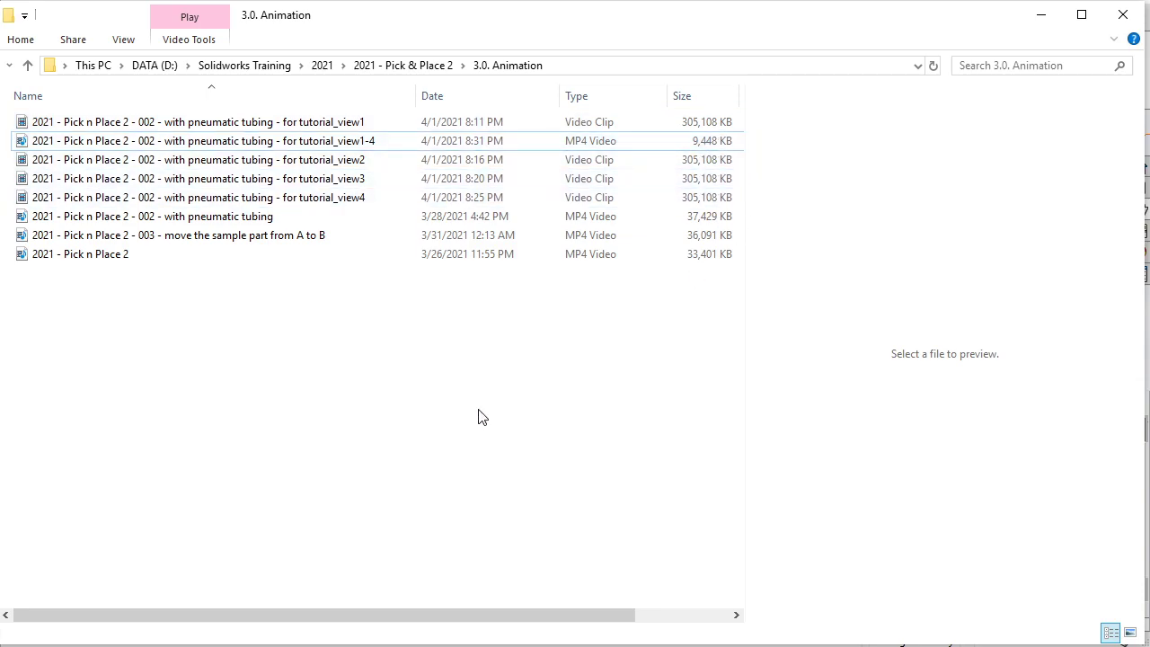
pyautogui.click(360, 125)
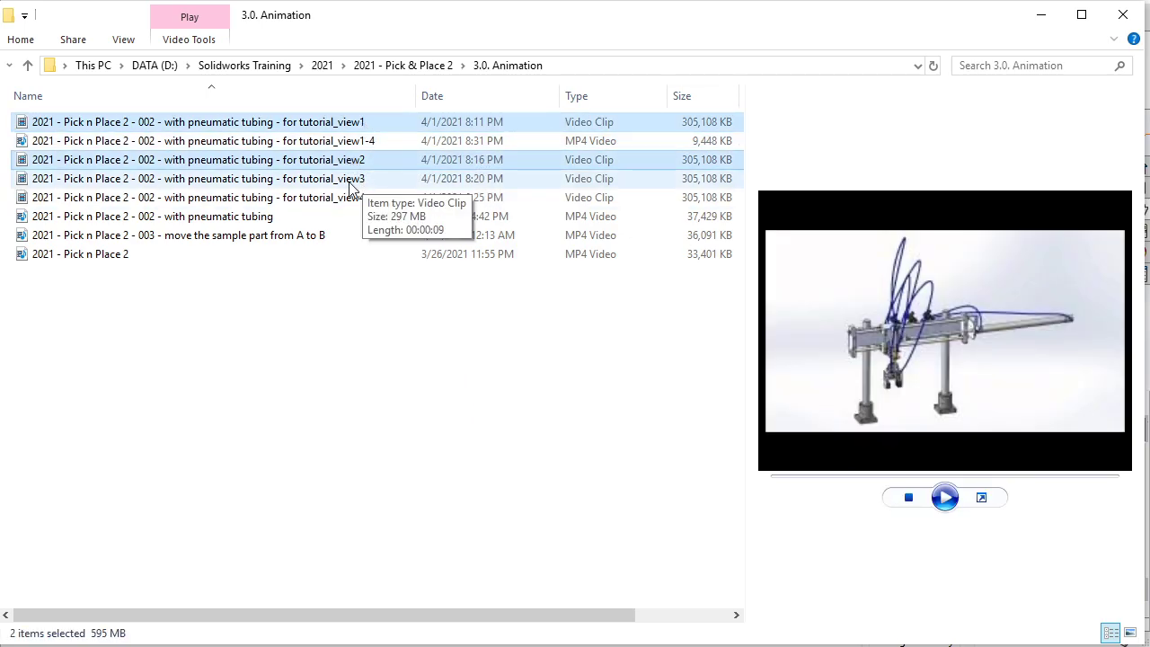
pyautogui.keyDown('ctrl'); pyautogui.click(355, 180); pyautogui.keyUp('ctrl')
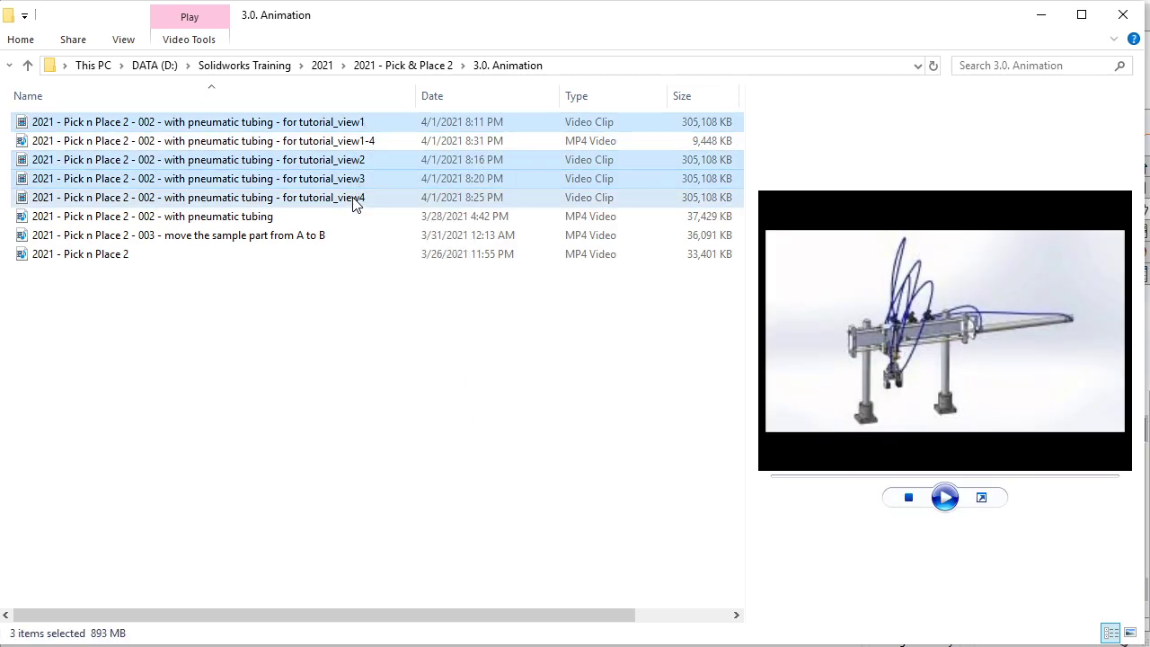
pyautogui.click(355, 201)
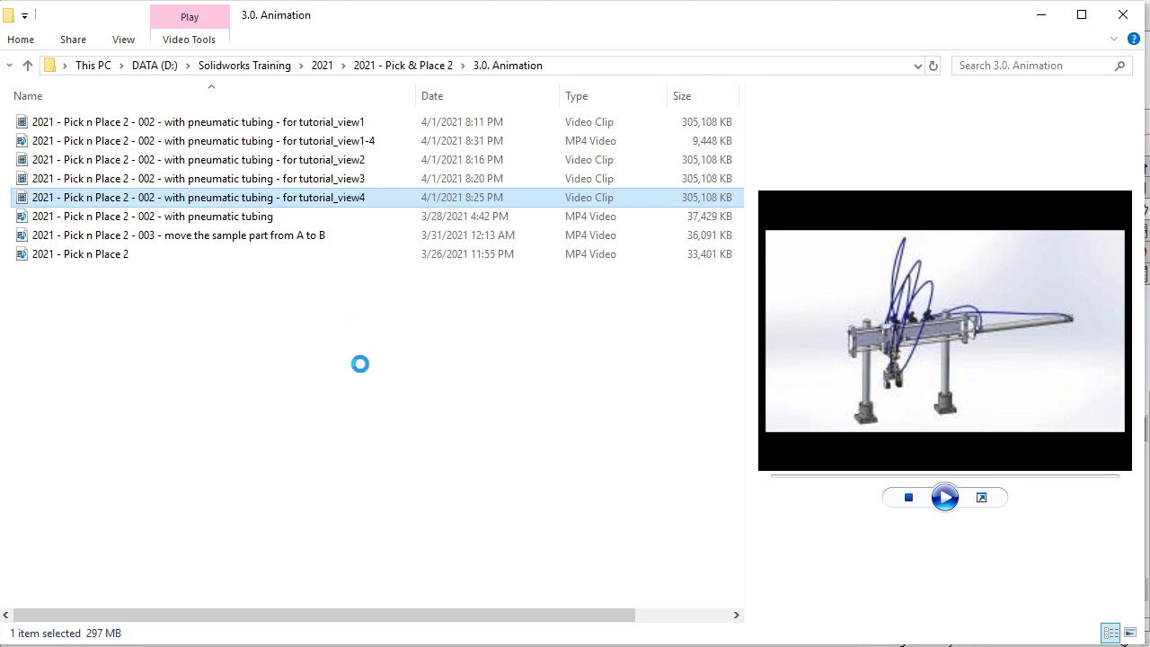
pyautogui.rightClick(353, 198)
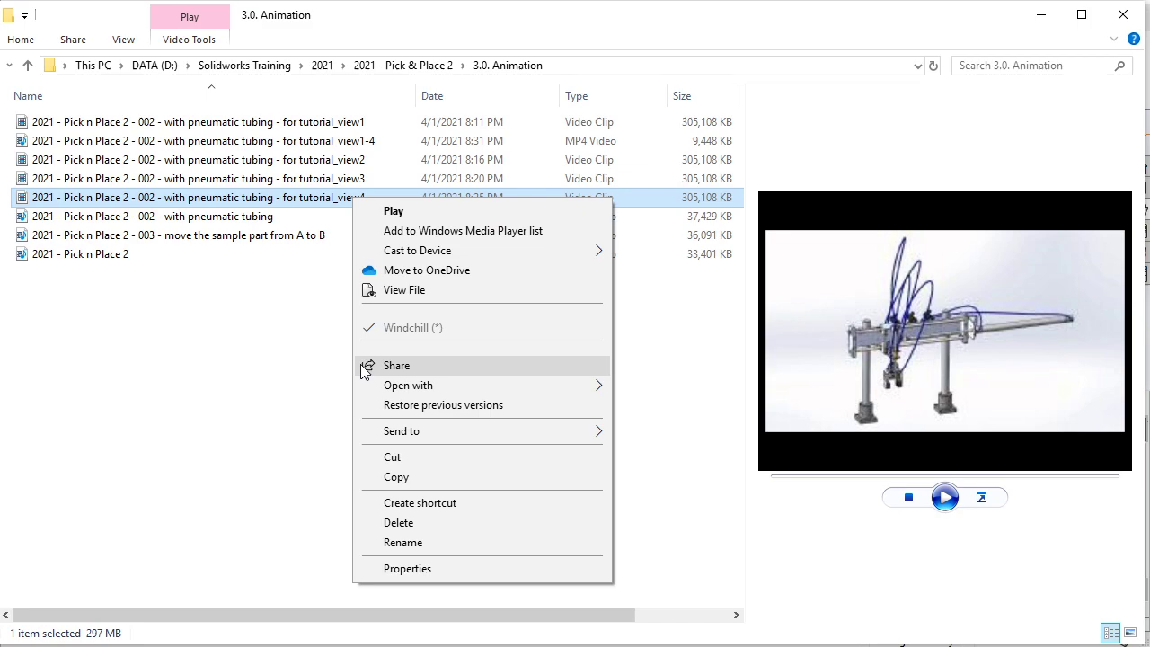
pyautogui.click(287, 366)
pyautogui.click(335, 122)
pyautogui.keyDown('ctrl'); pyautogui.click(351, 159); pyautogui.keyUp('ctrl')
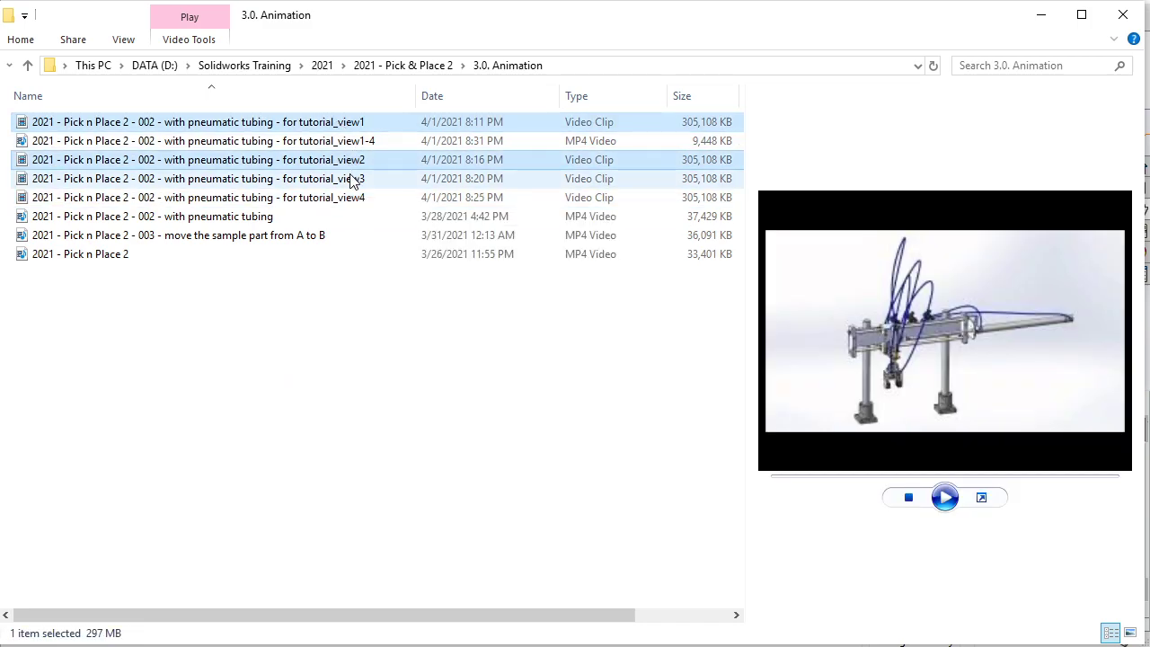
pyautogui.keyDown('ctrl'); pyautogui.click(353, 179); pyautogui.keyUp('ctrl')
pyautogui.keyDown('ctrl'); pyautogui.click(351, 199); pyautogui.keyUp('ctrl')
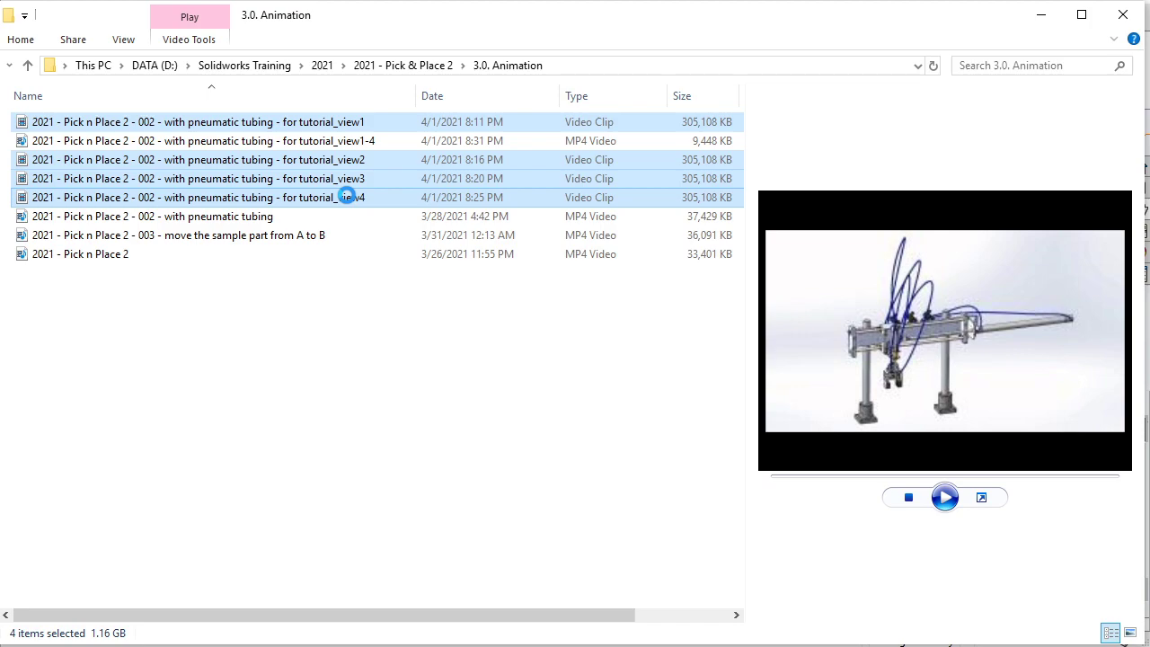
pyautogui.rightClick(347, 197)
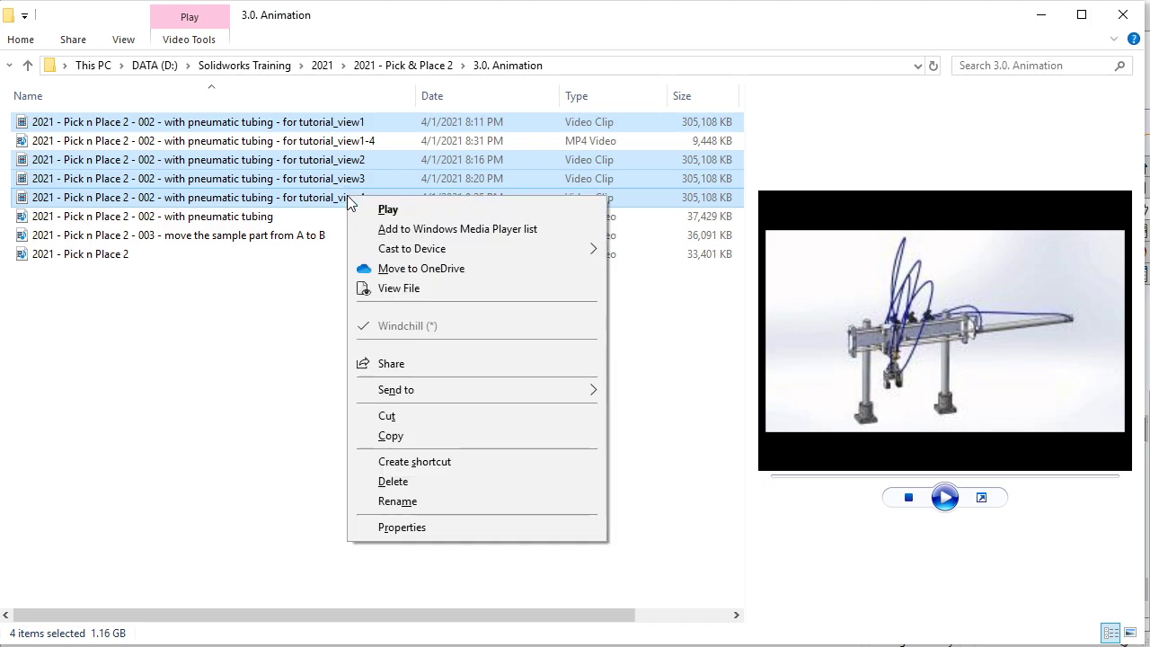
pyautogui.click(392, 482)
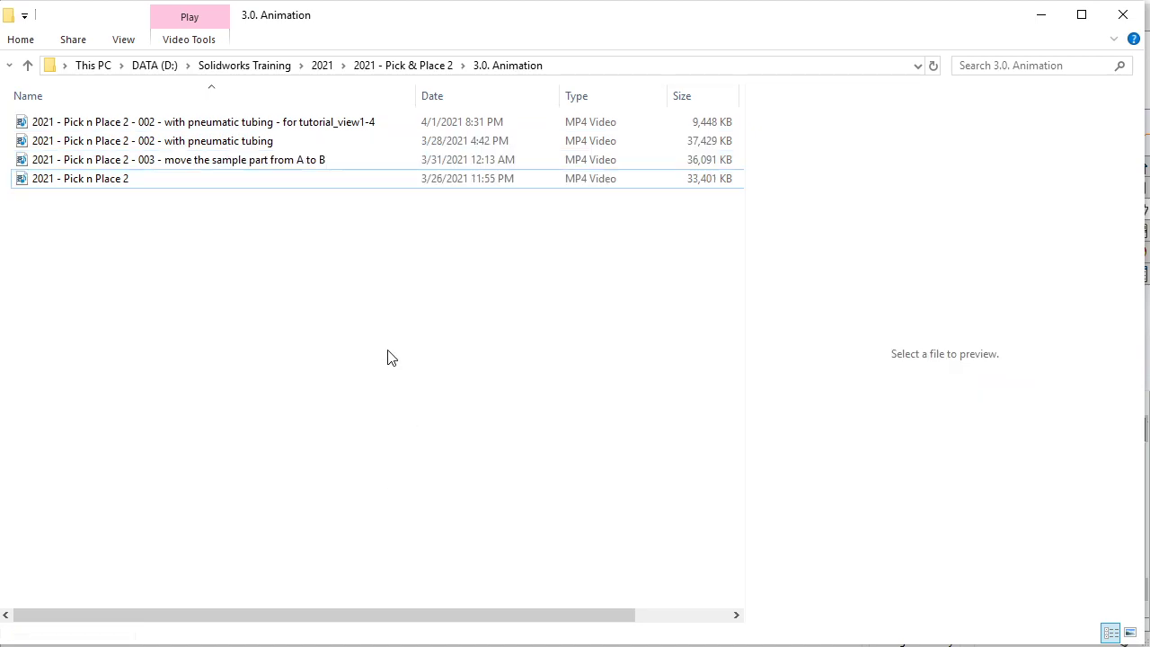
# Step: Play the merged view1-4 MP4 in Windows Media Player, enlarged to nearly full screen
pyautogui.click(380, 126)
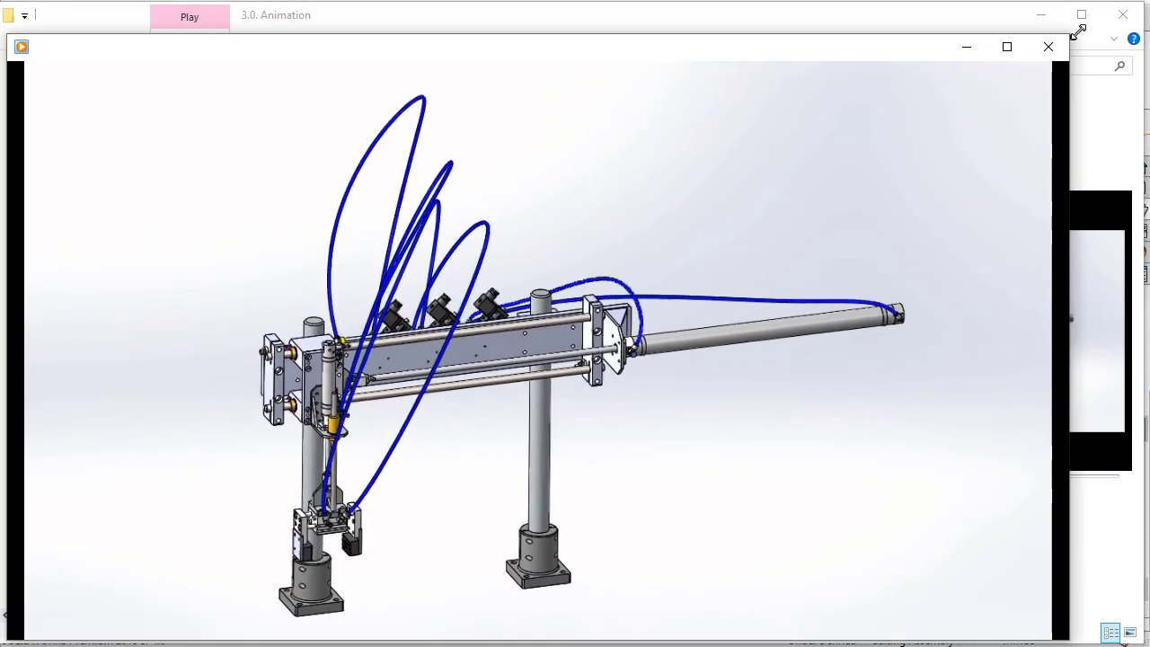
pyautogui.moveTo(1085, 11); pyautogui.dragTo(1130, 6)
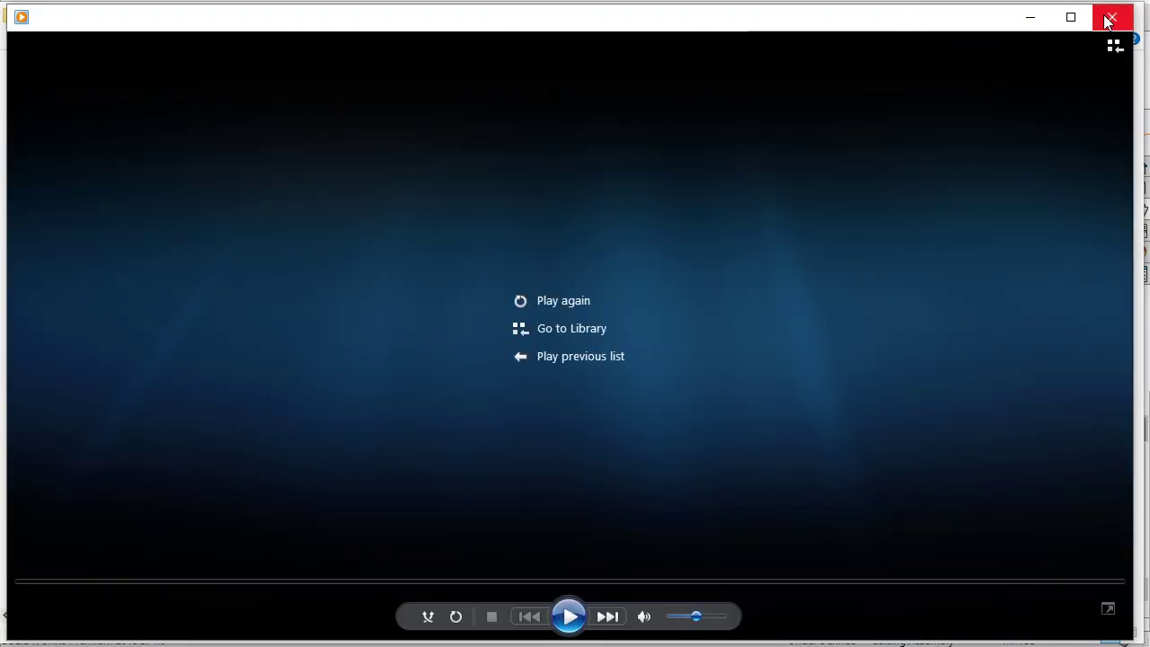
# Step: Close the player and File Explorer, then open GrabCAD's 'Pick and Place #2 - with pneumatic tubings installed' page
pyautogui.click(1111, 17)
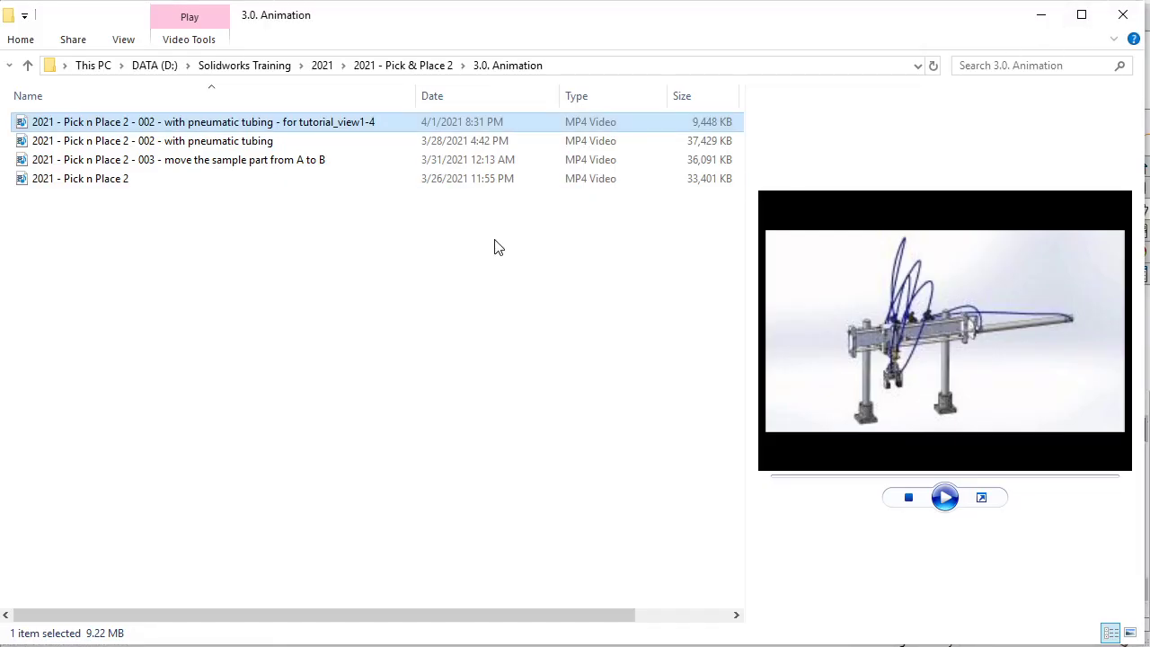
pyautogui.click(1040, 14)
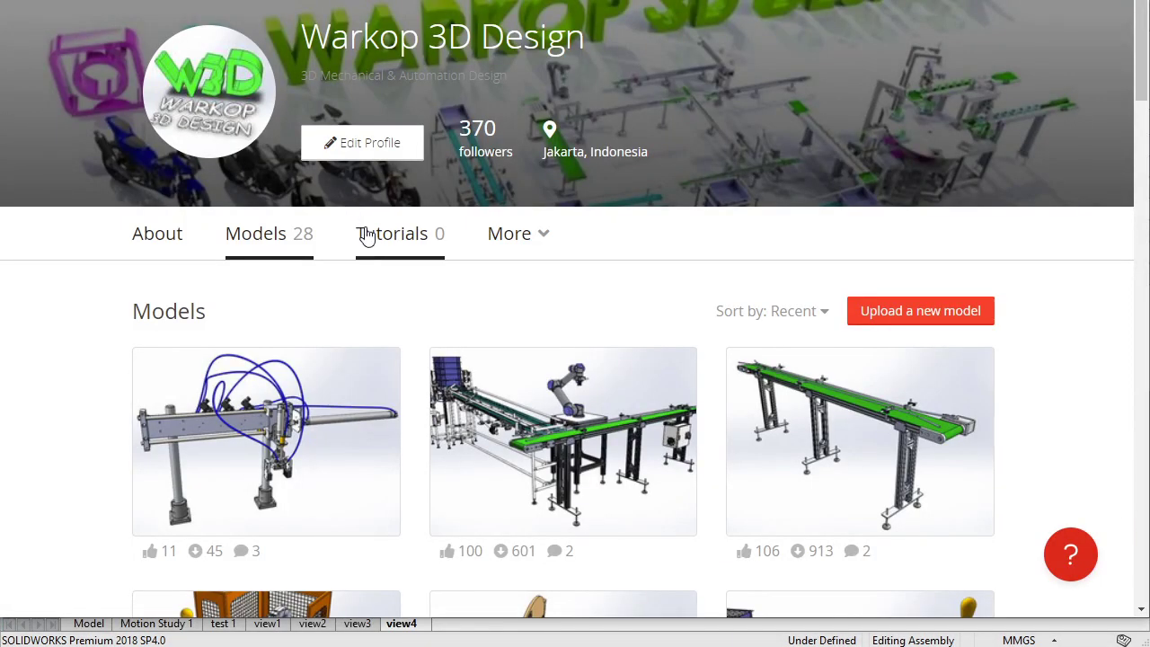
pyautogui.scroll(-1, 368, 237)
pyautogui.click(297, 353)
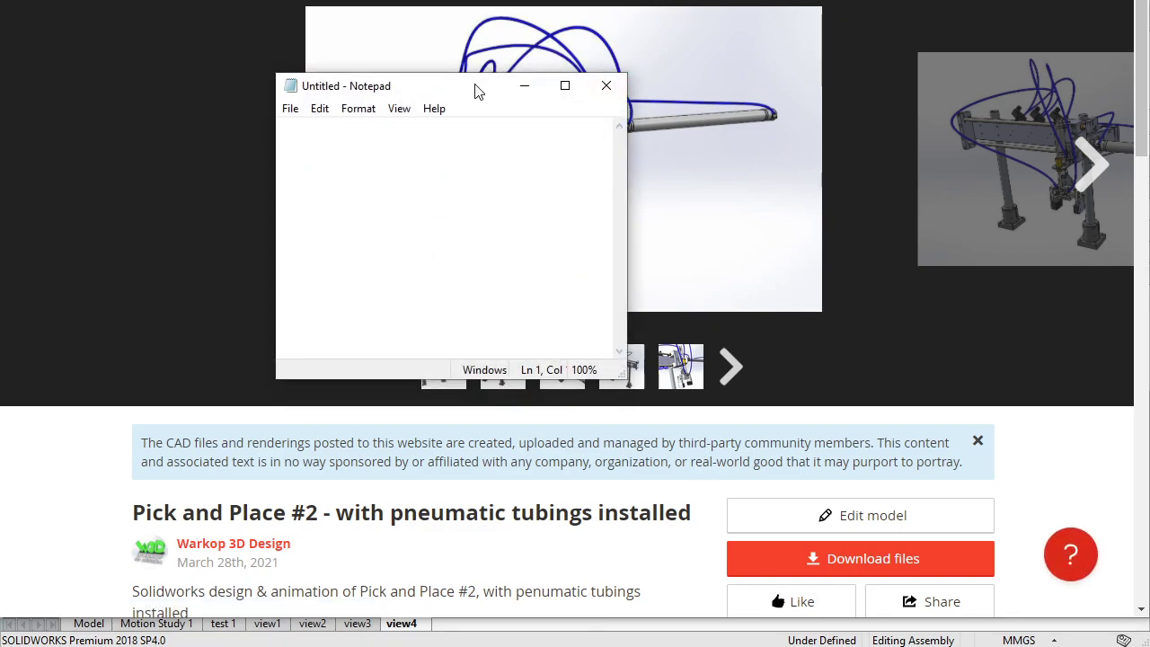
# Step: Type 'My model can be downloaded from grabcad.com' in Notepad and paste the model's GrabCAD link below
pyautogui.moveTo(476, 91); pyautogui.dragTo(205, 54)
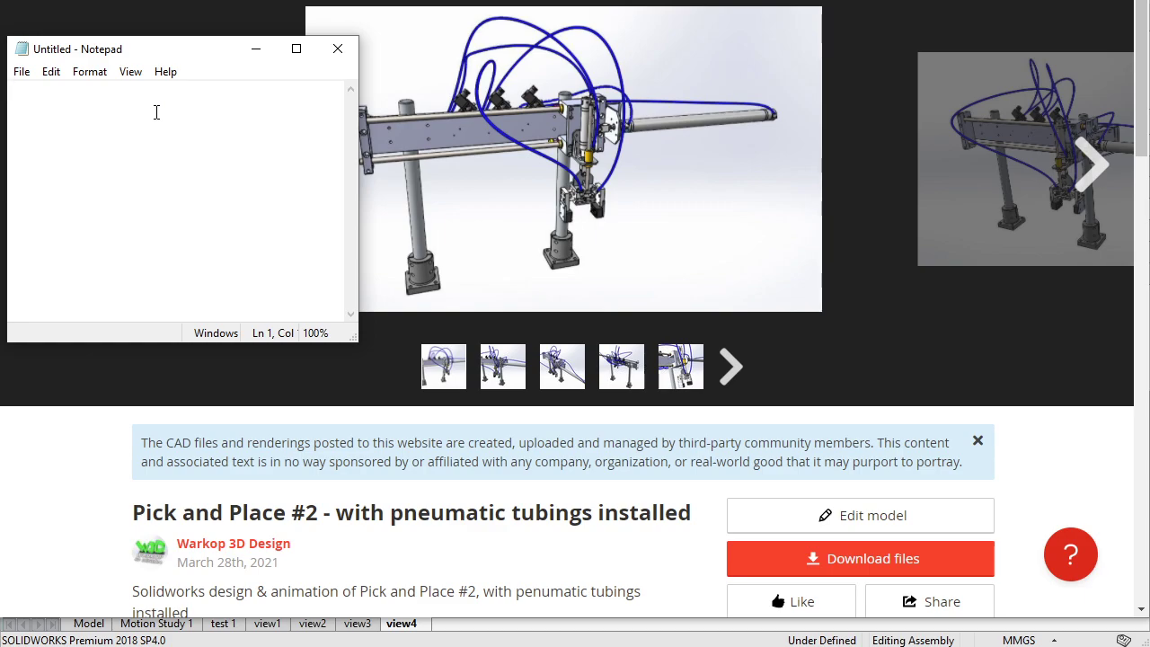
pyautogui.write('My ')
pyautogui.write('model c')
pyautogui.write('an be download')
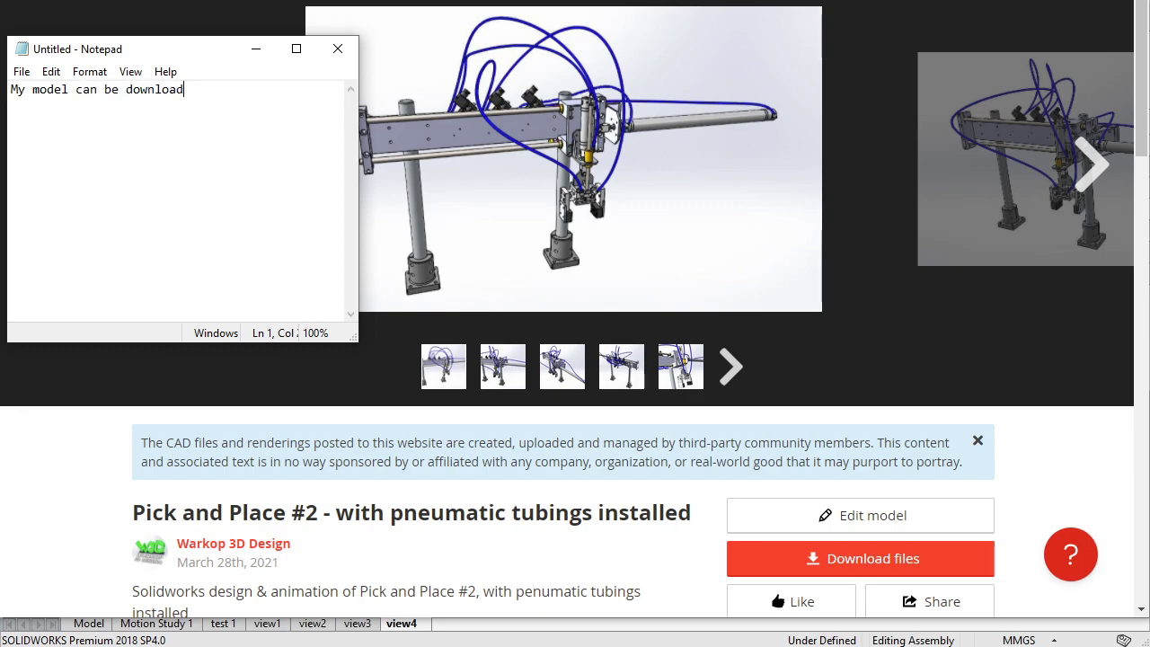
pyautogui.write('ed from ')
pyautogui.write('grab')
pyautogui.write('cad.com')
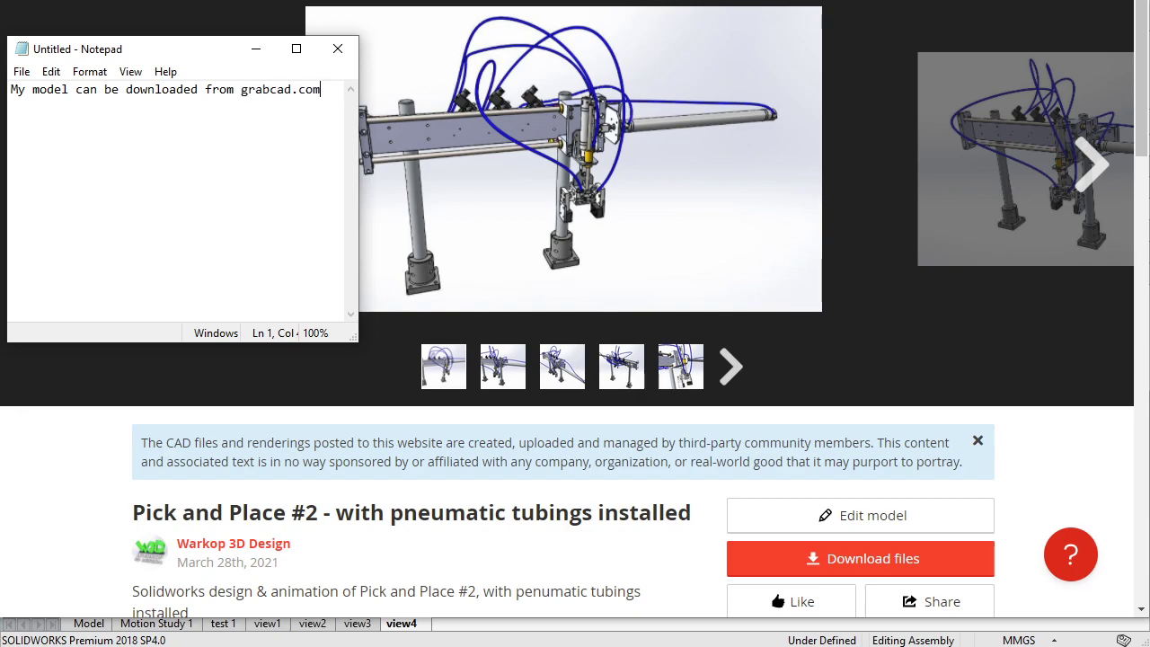
pyautogui.click(435, 63)
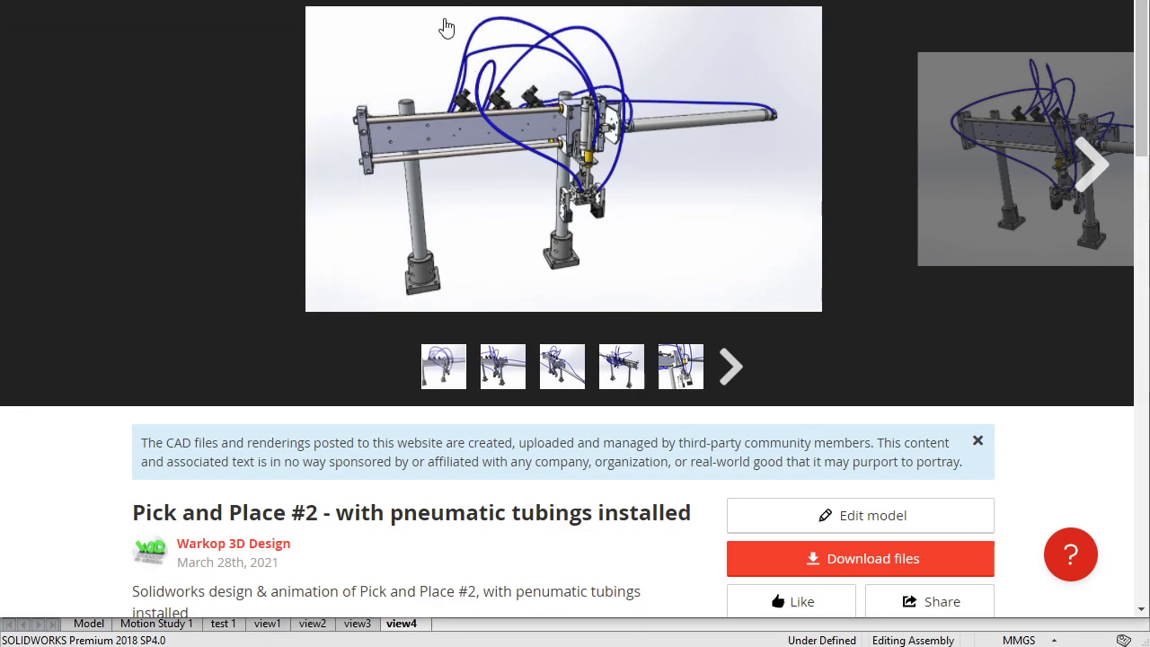
pyautogui.hotkey('alt', 'Tab')
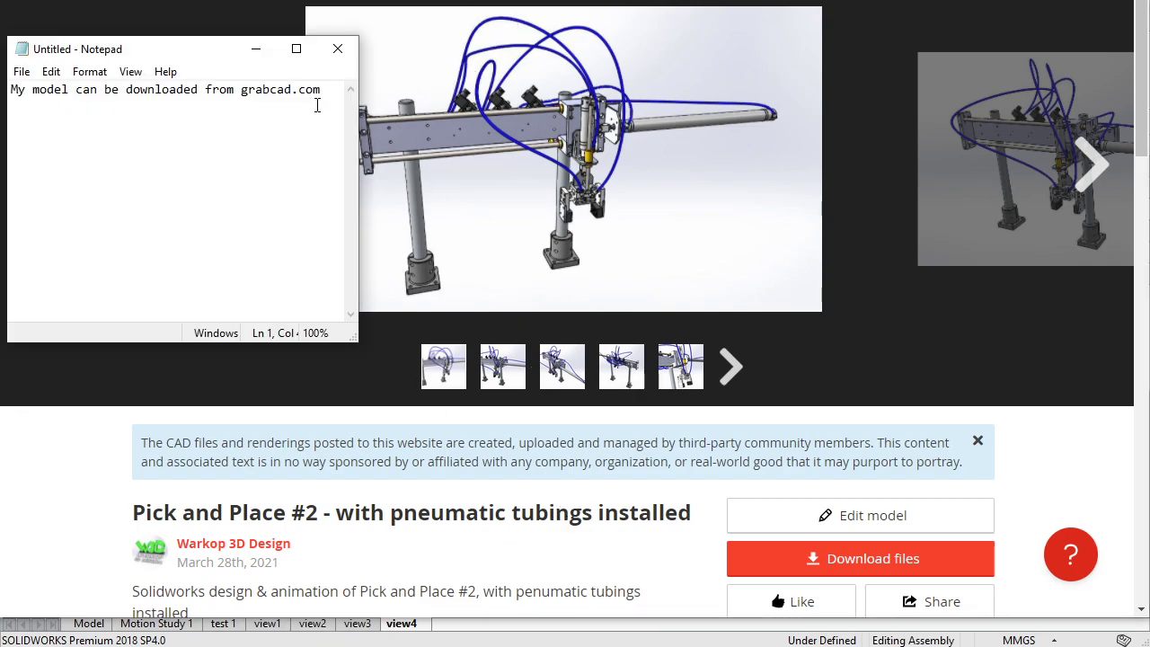
pyautogui.press('Return')
pyautogui.write('https://grabcad.com/library/pick-and-place-2-with-pneumatic-tubings-installed-1')
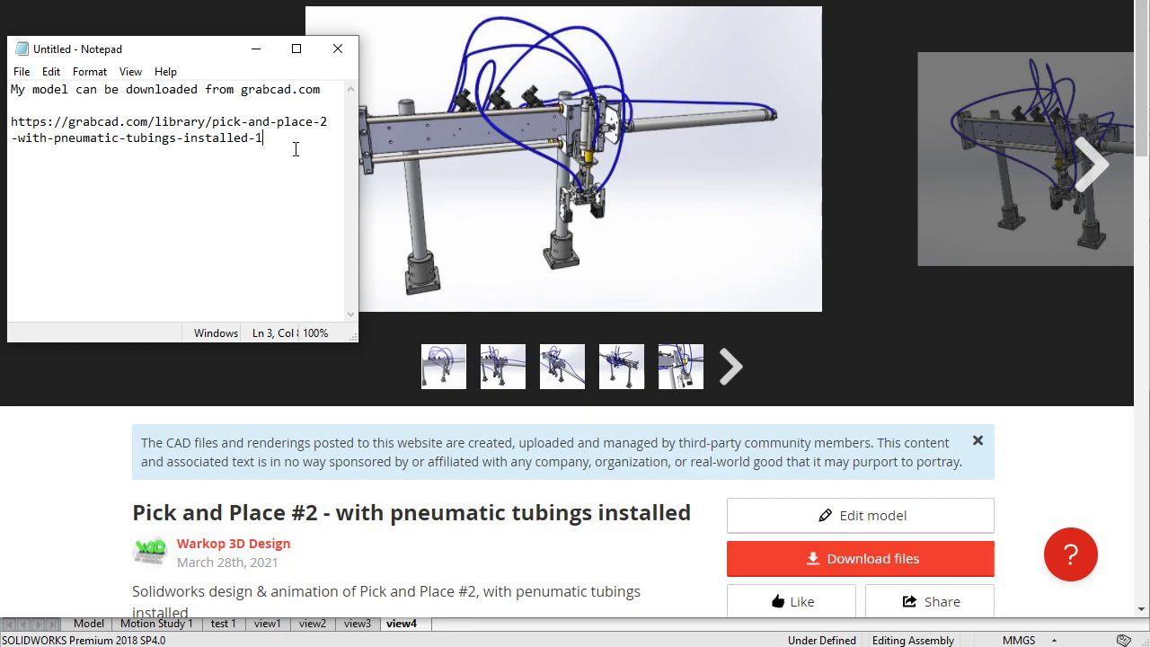
pyautogui.moveTo(295, 149); pyautogui.dragTo(4, 116)
# Step: Add lines 'above link has already in the description', 'to help you learning this Course', 'That's all. Enjoy'
pyautogui.click(290, 143)
pyautogui.press('Return')
pyautogui.write('ve link')
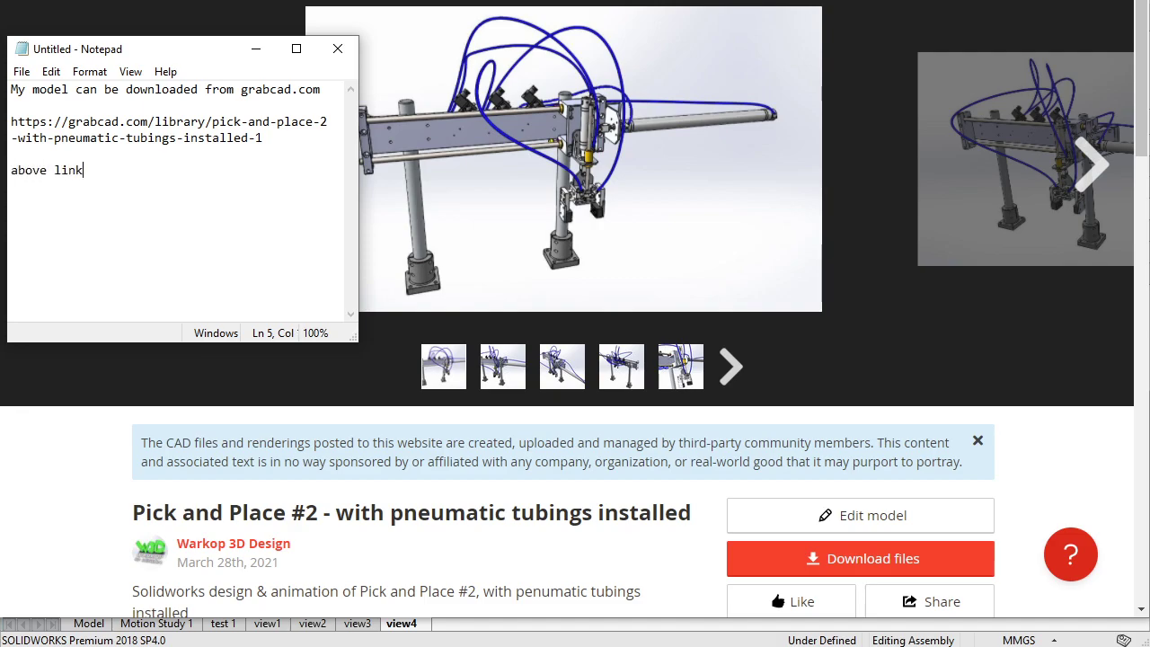
pyautogui.write(' has alrea')
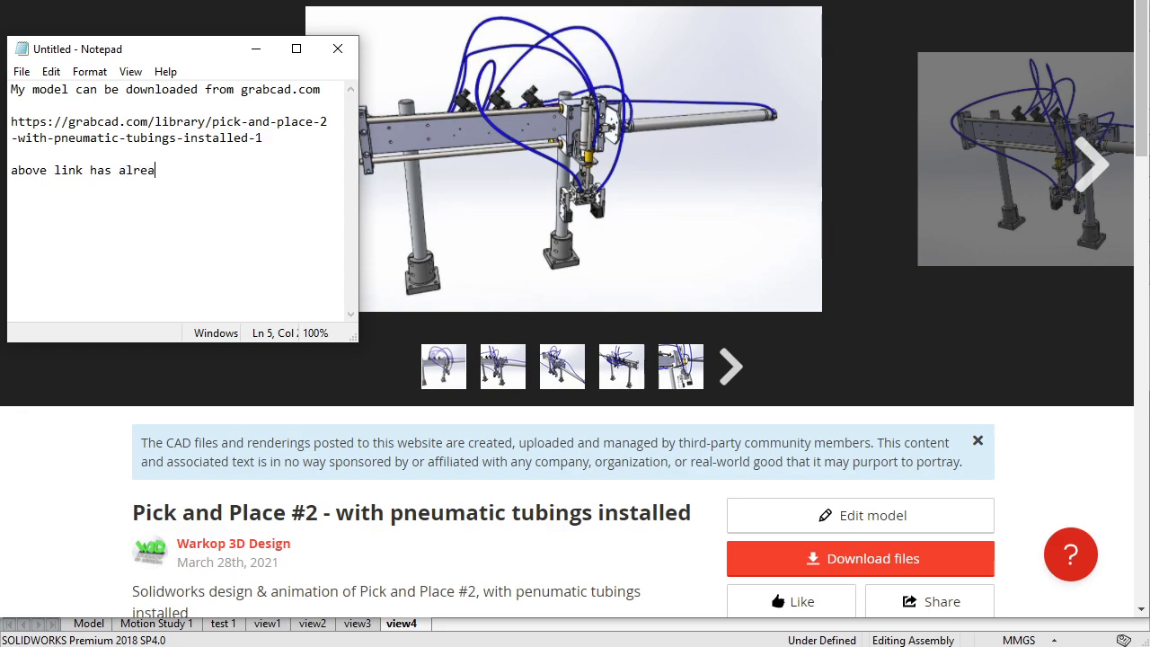
pyautogui.write('dy in the ')
pyautogui.write('descrip')
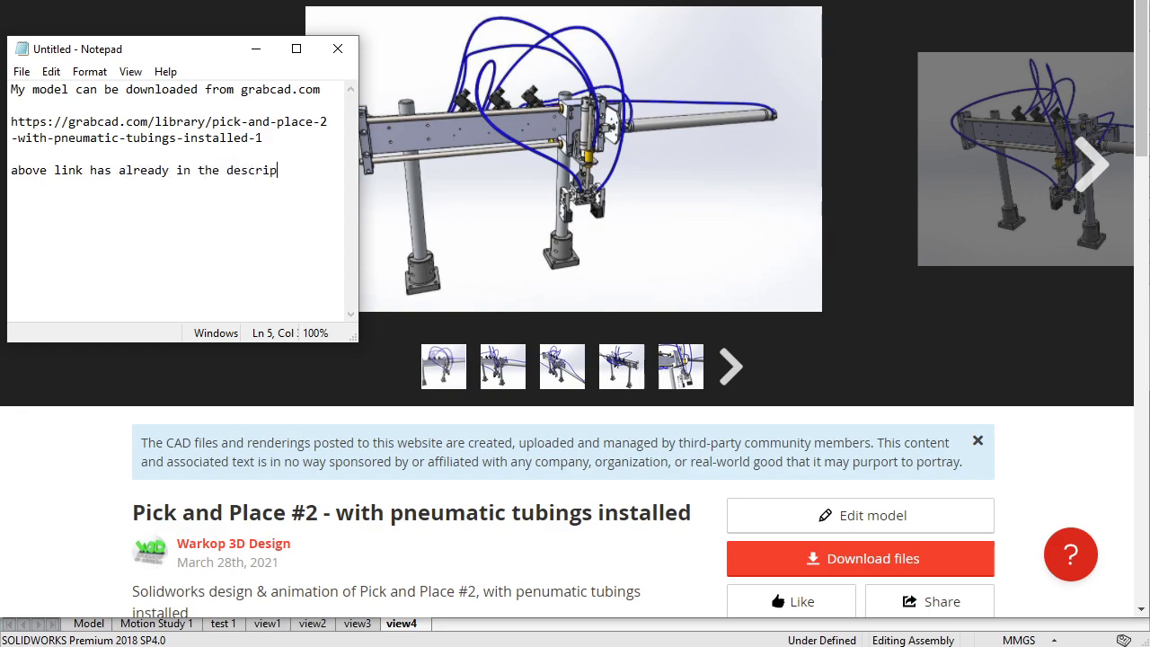
pyautogui.write('ti')
pyautogui.press('Return')
pyautogui.press('Return')
pyautogui.write('help yo')
pyautogui.write('u ')
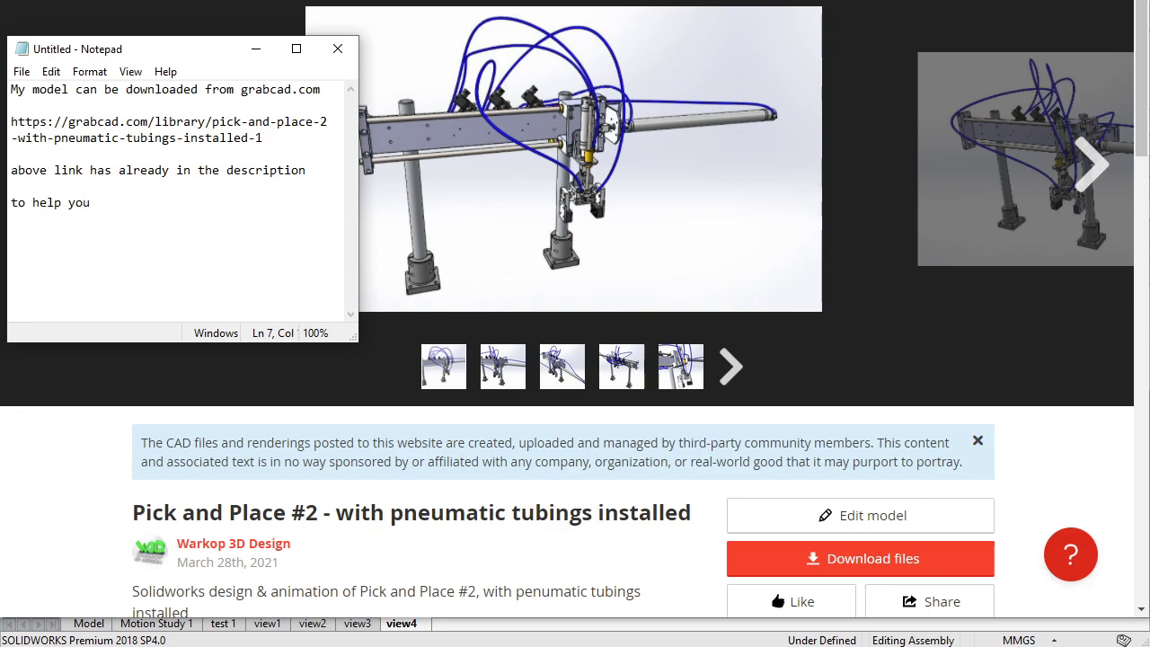
pyautogui.write('learning th')
pyautogui.write('is Course  ')
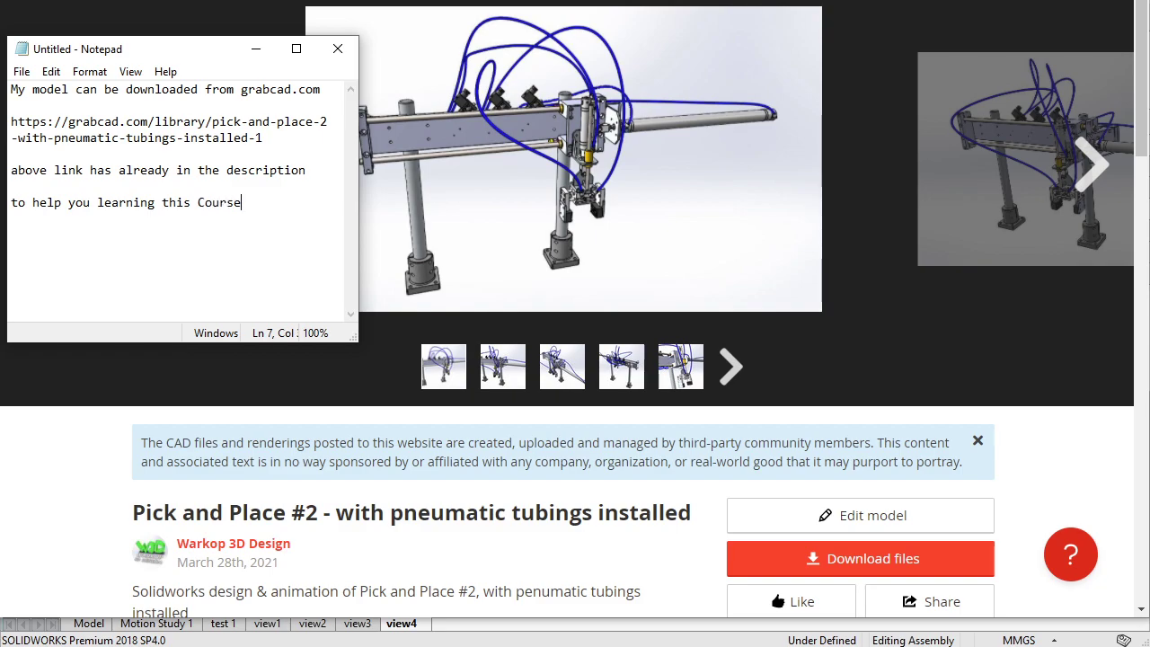
pyautogui.write("That's")
pyautogui.write(' all. En')
pyautogui.write('jo')
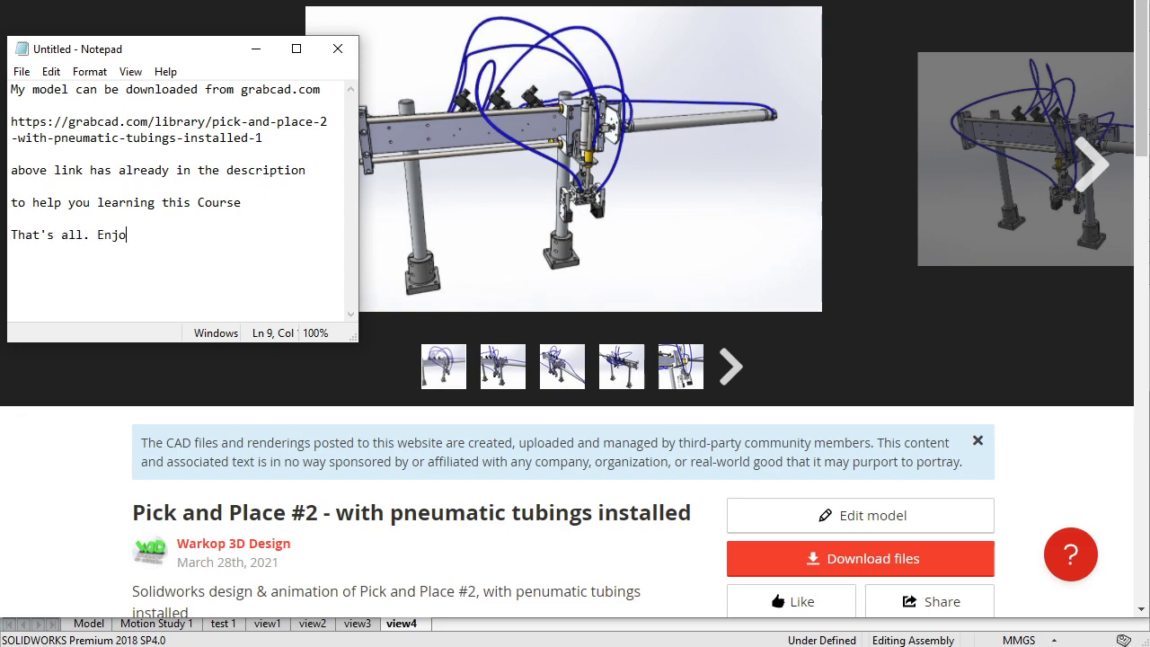
pyautogui.write('y !')
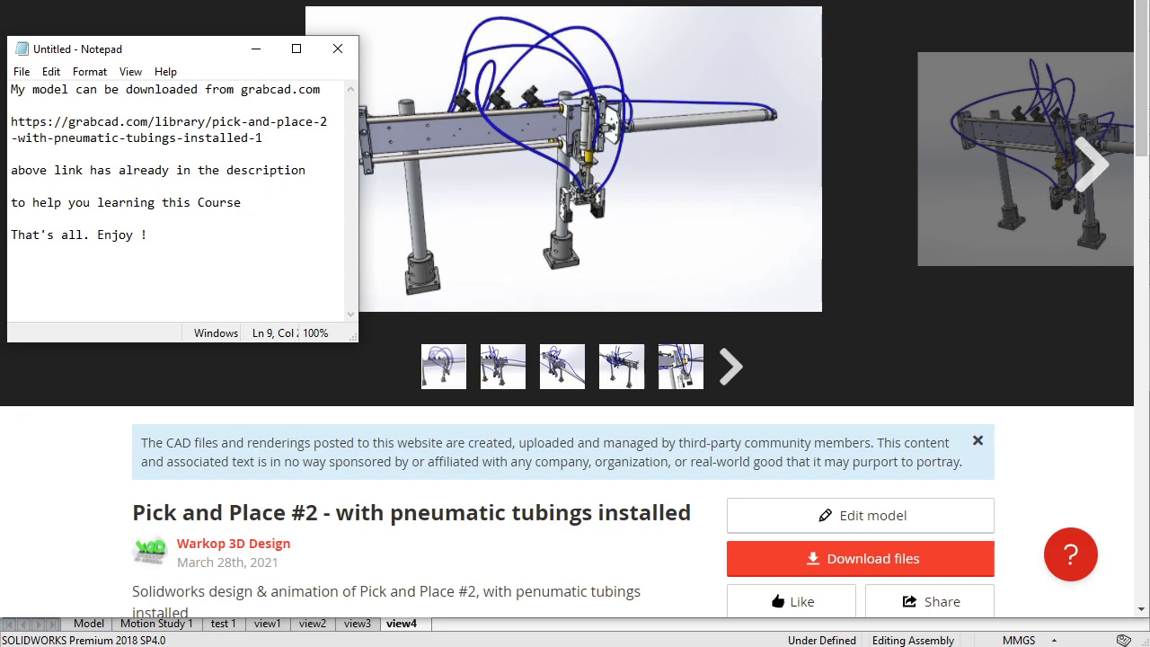